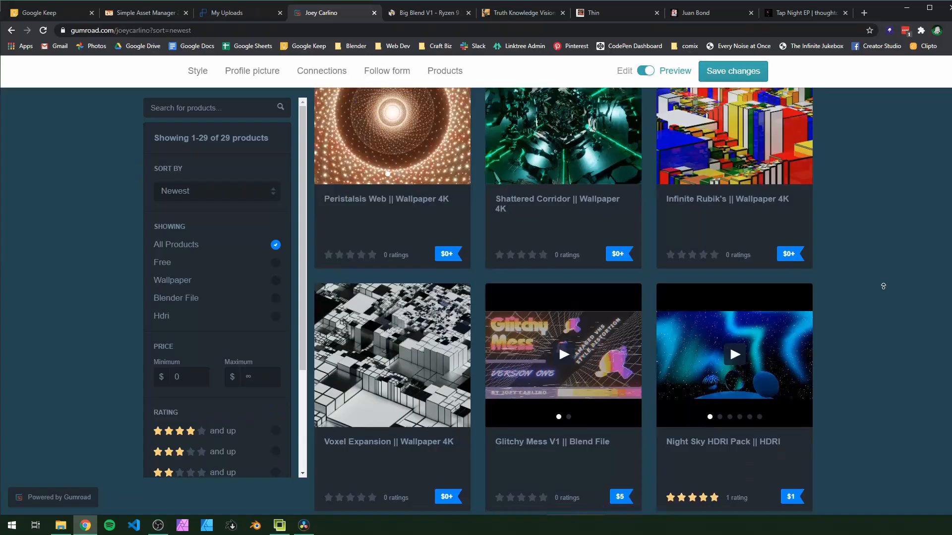
scroll(883, 287, up, 4)
scroll(883, 287, up, 8)
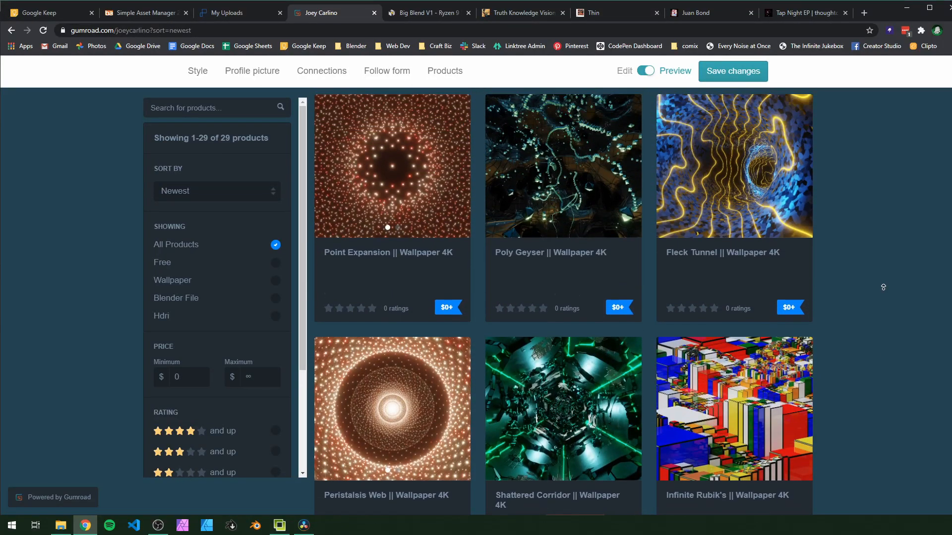
scroll(883, 287, up, 5)
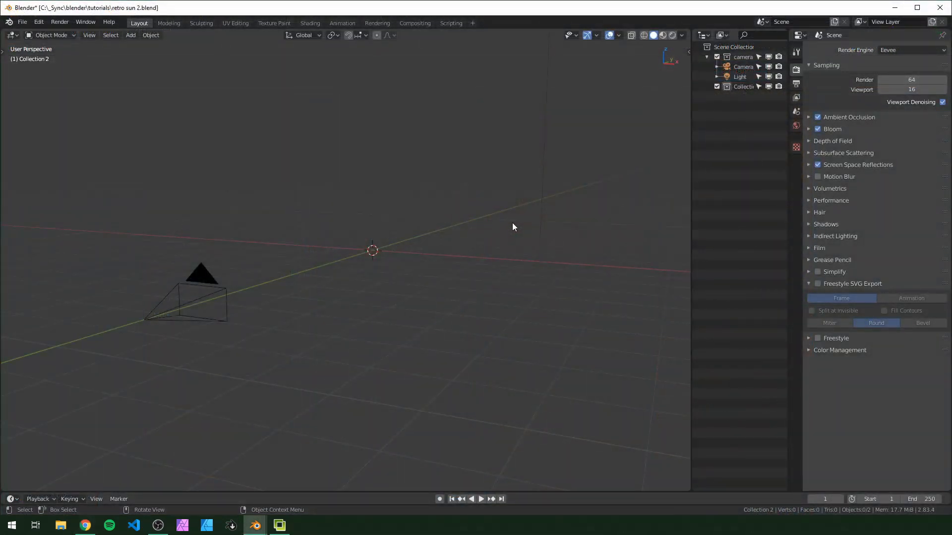
Add a plane mesh at the origin and rotate it 90 degrees about the X axis so it stands upright
middle_drag(513, 222, 493, 236)
key(shift+a)
mouse_move(501, 249)
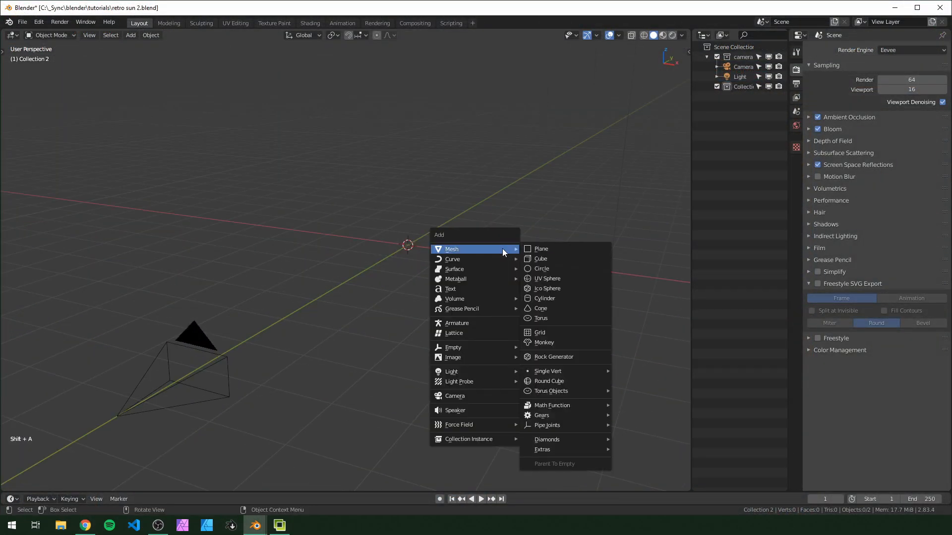
click(561, 252)
text(r)
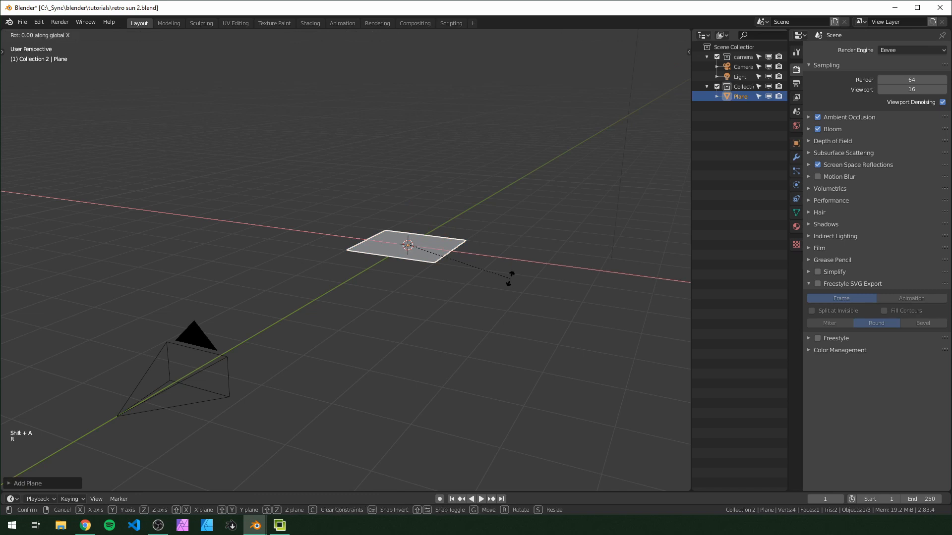
text(x90)
key(Return)
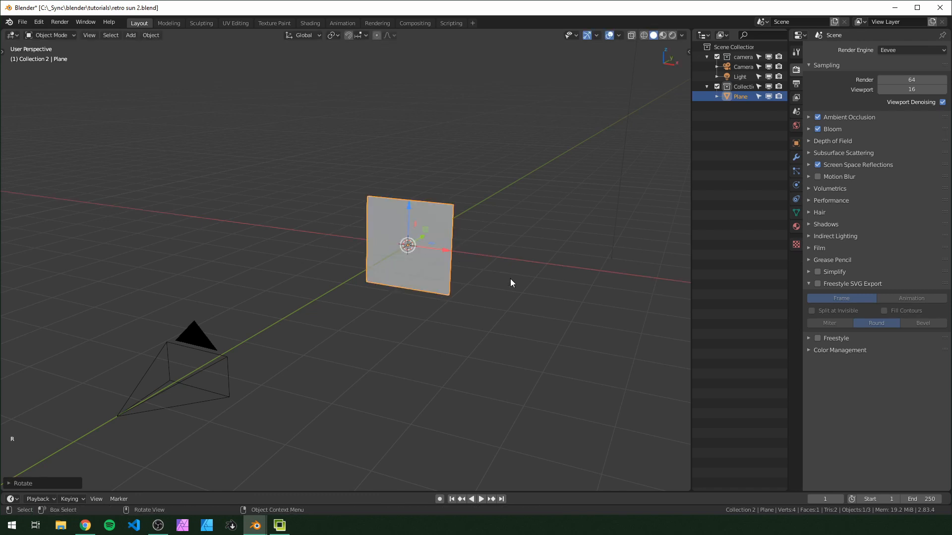
Scale the plane up by about 1.6 in camera view so it nearly fills the height of the camera frame
key(KP_0)
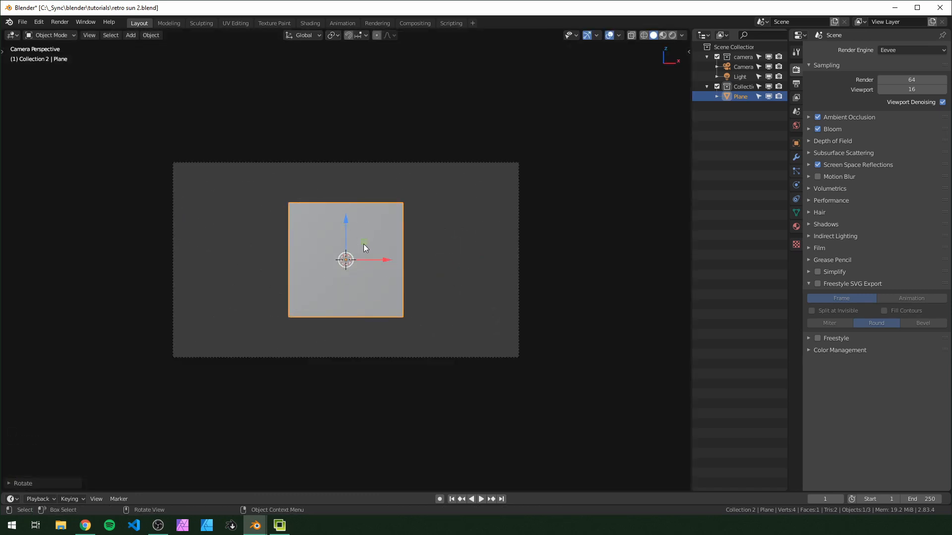
key(s)
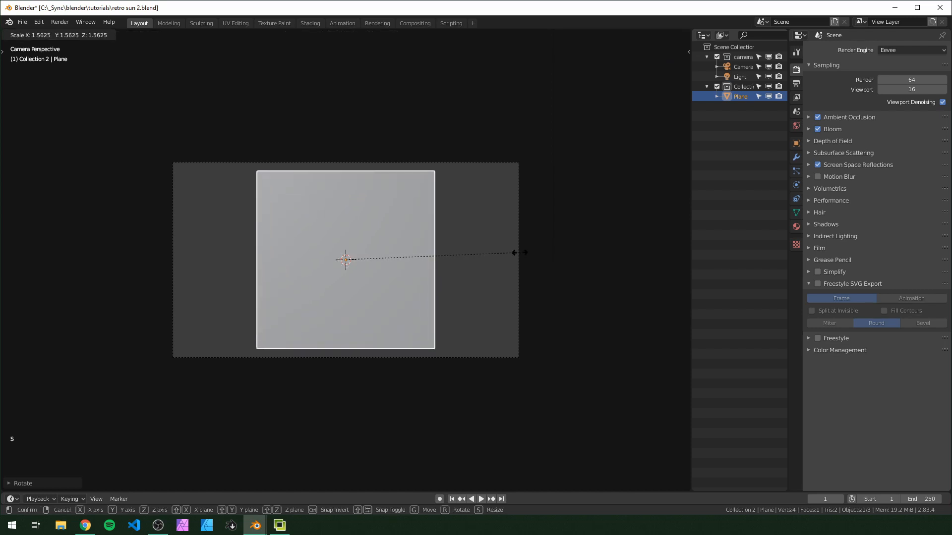
click(526, 252)
scroll(378, 209, down, 5)
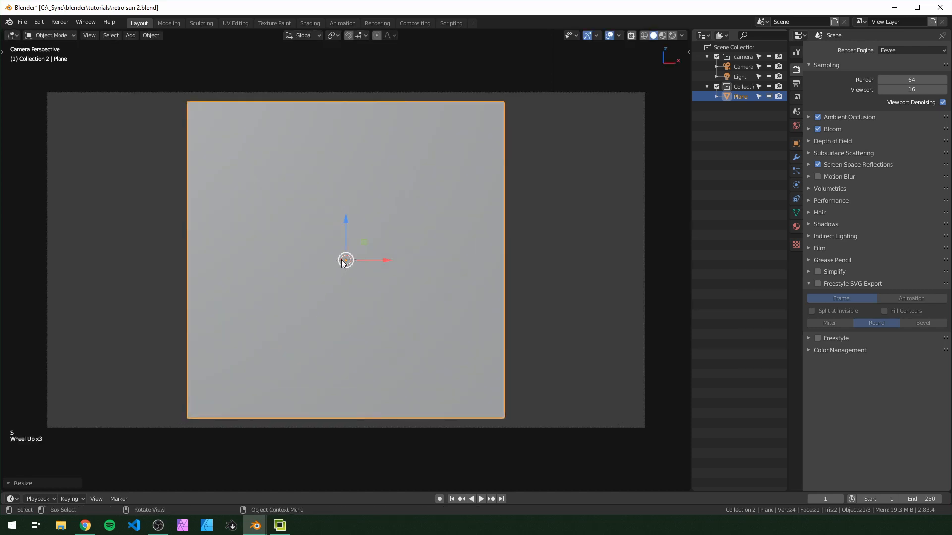
drag(451, 252, 452, 190)
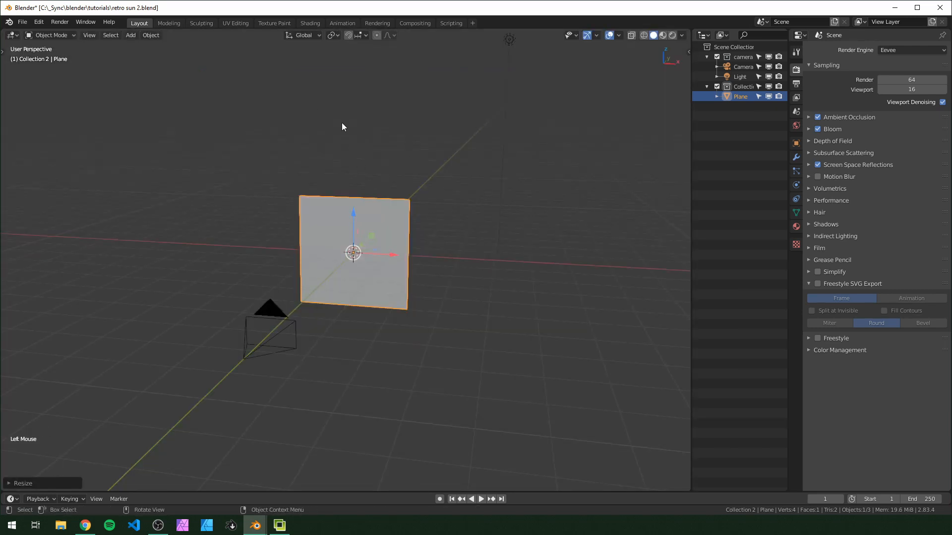
Switch to the Shading workspace and show the plane in rendered shading through the camera, fitted to the viewport
click(312, 21)
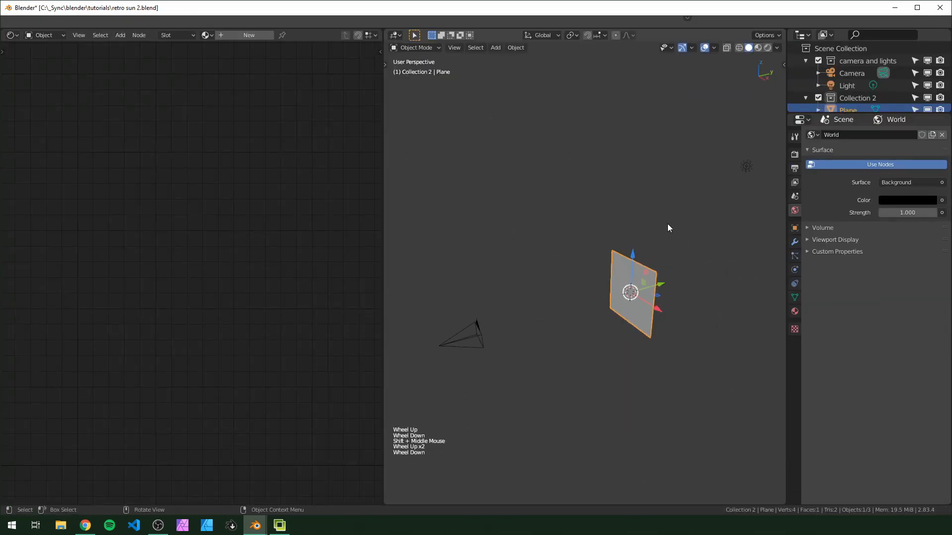
click(768, 48)
key(KP_0)
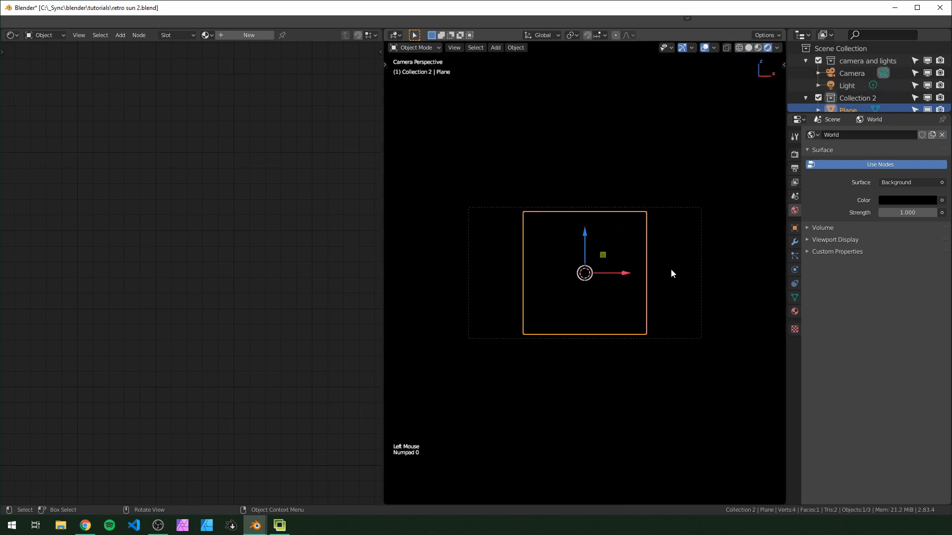
key(Home)
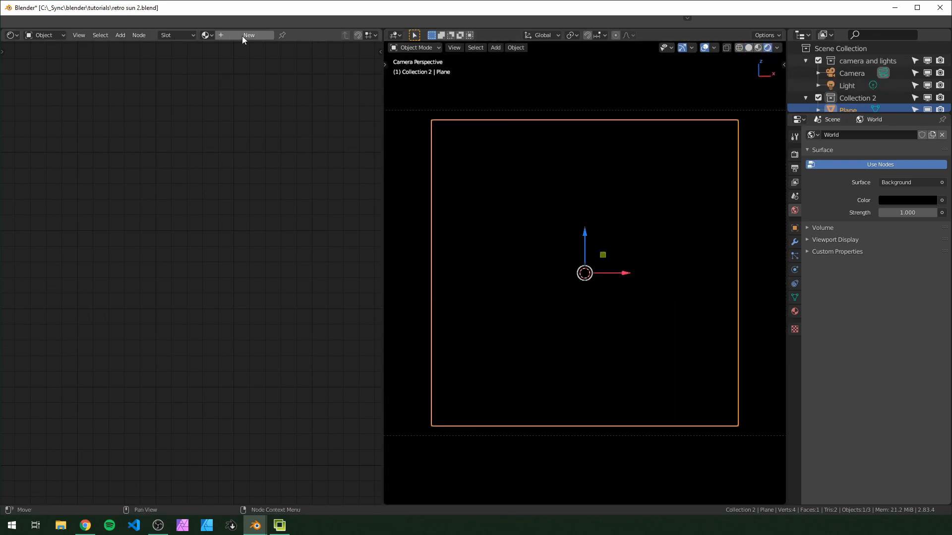
Create a new material for the plane and delete its Principled BSDF node
click(242, 35)
key(a)
key(KP_Decimal)
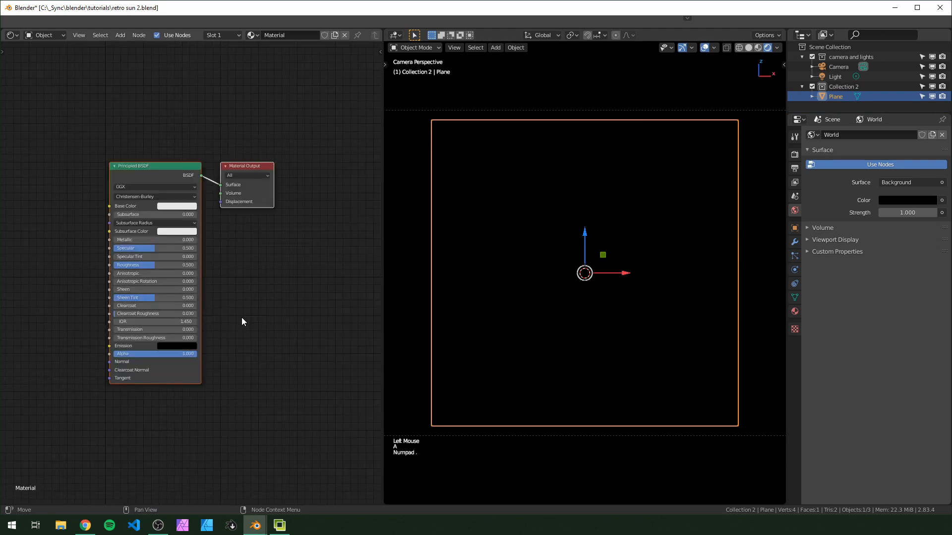
scroll(155, 226, up, 2)
middle_drag(159, 216, 210, 245)
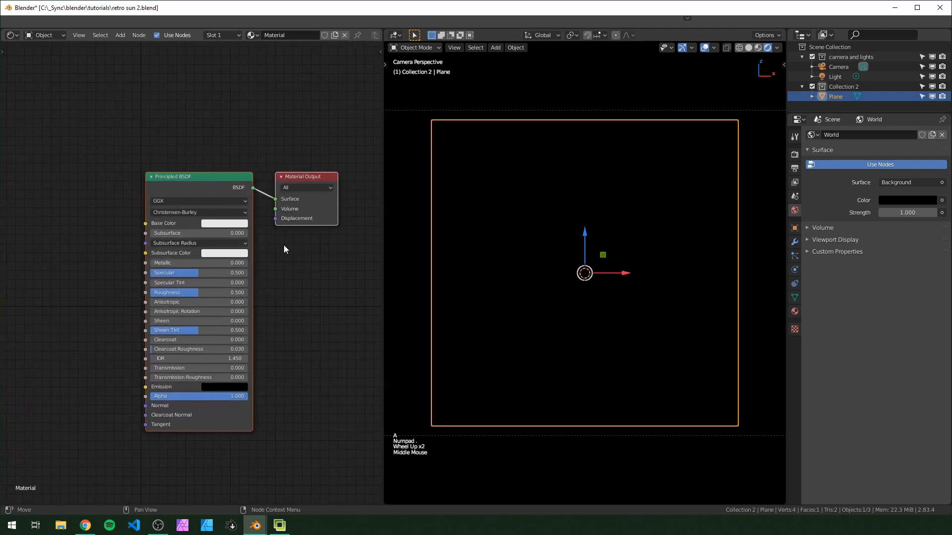
click(283, 244)
click(190, 174)
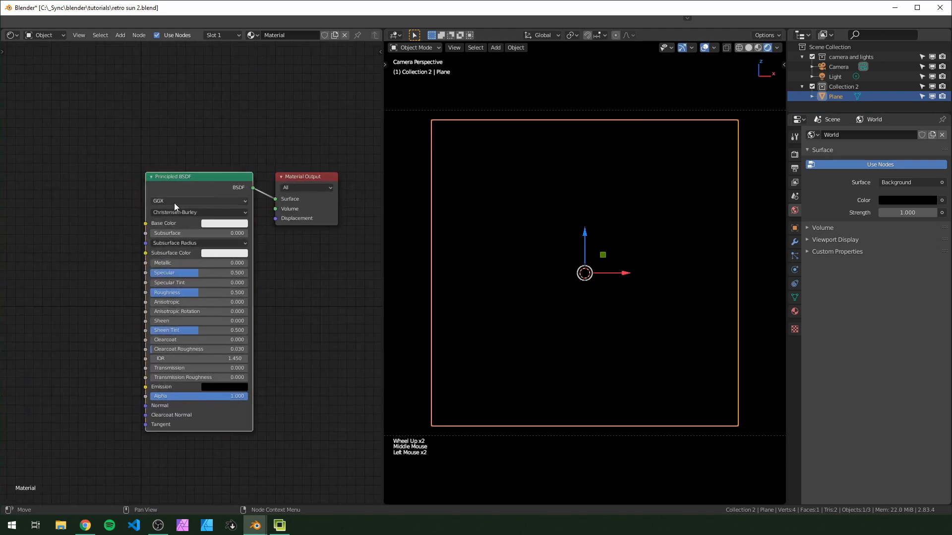
key(x)
middle_drag(175, 203, 187, 214)
click(168, 224)
Add a Mix Shader node and connect it to the Surface input of the Material Output
key(shift+a)
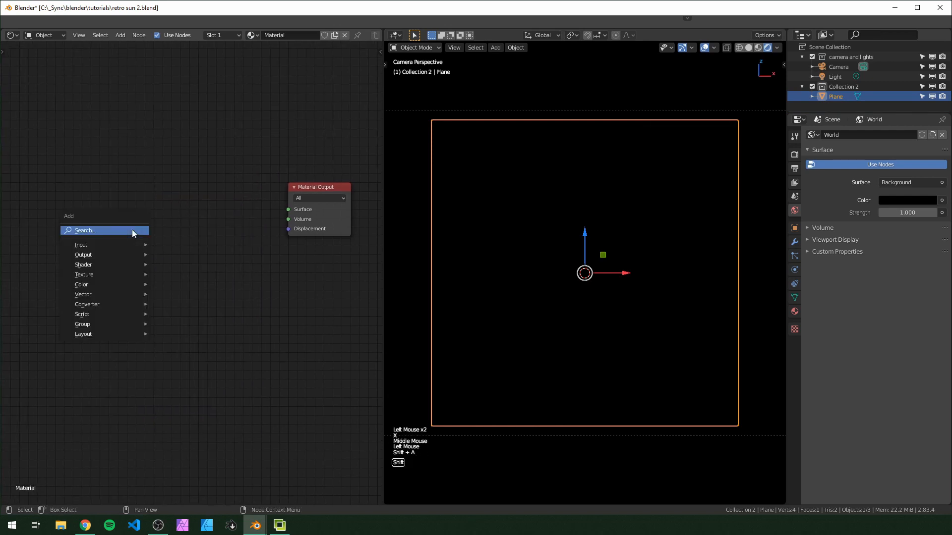
click(131, 230)
text(mix)
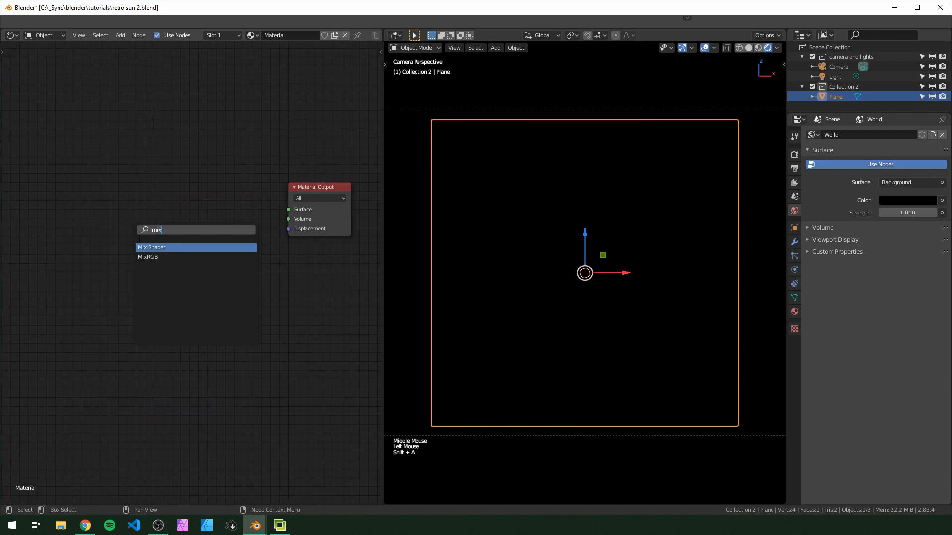
key(Return)
click(208, 194)
middle_drag(209, 194, 234, 195)
alt+right_drag(253, 197, 330, 200)
Add an Emission shader node before the Mix Shader
key(shift+a)
click(169, 323)
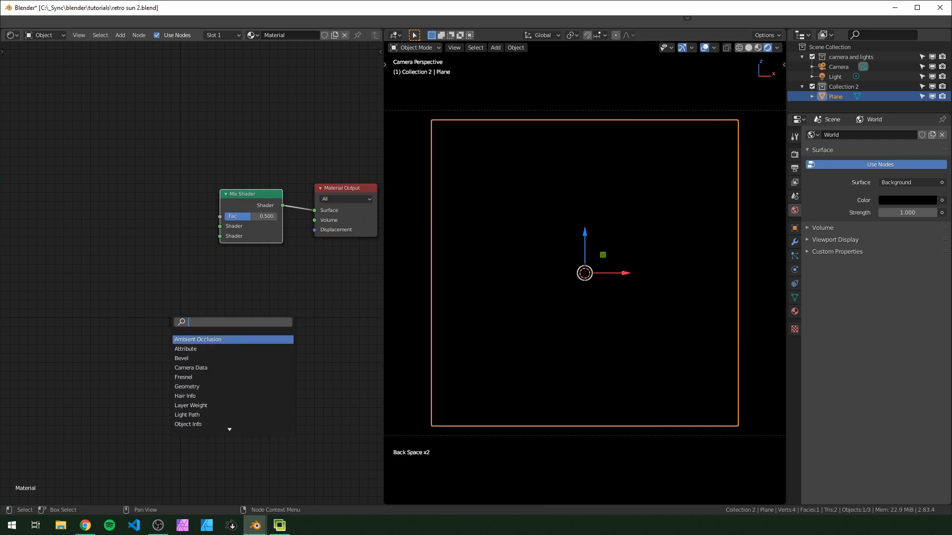
text(emi)
key(Return)
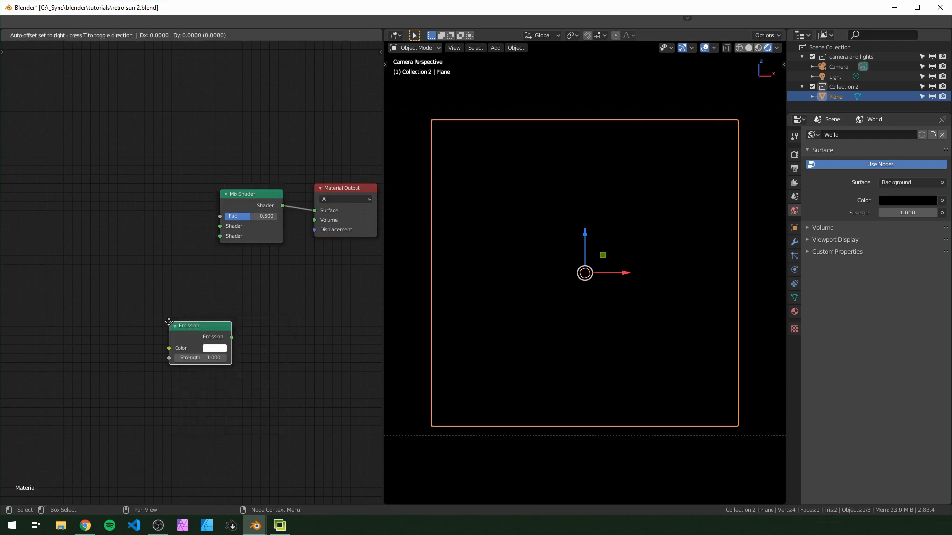
click(102, 258)
Add a Transparent BSDF node just below the Emission node
key(shift+a)
click(161, 344)
text(trans)
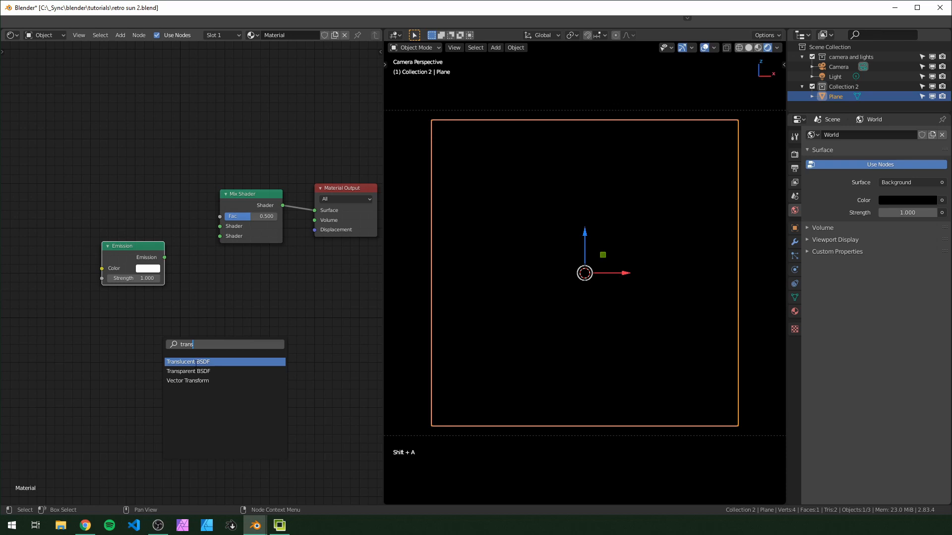
key(Down)
key(Return)
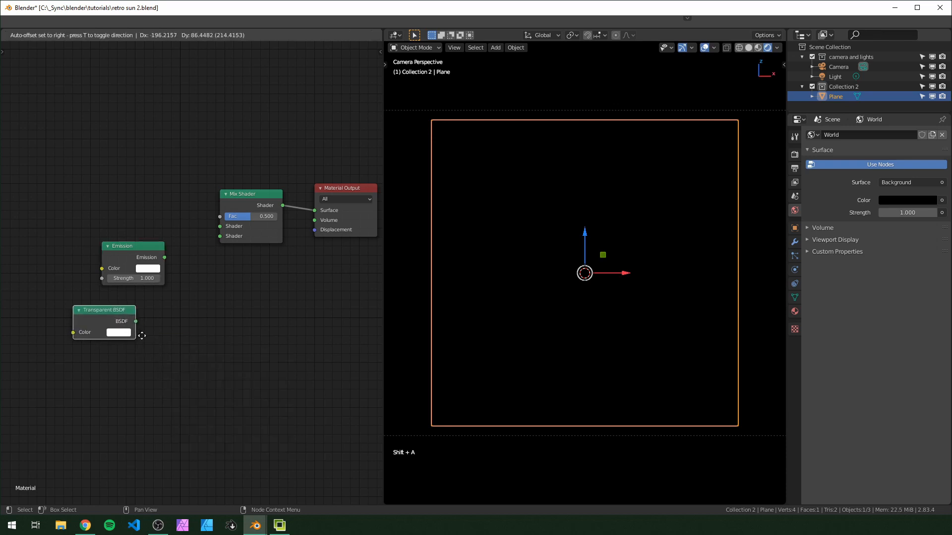
click(170, 320)
Connect Emission to the Mix Shader's first shader input and Transparent BSDF to its second
alt+right_drag(154, 264, 231, 239)
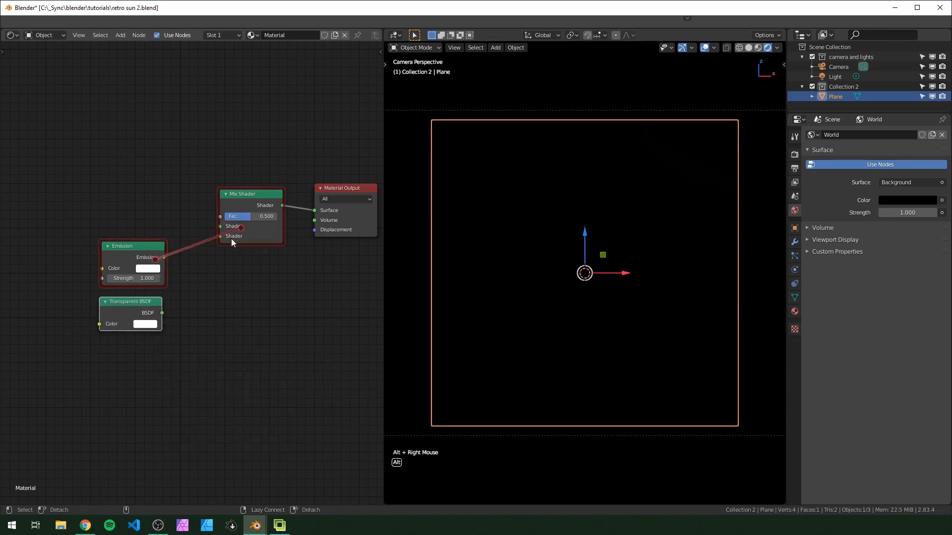
alt+right_drag(156, 307, 262, 224)
middle_drag(79, 236, 95, 247)
scroll(94, 247, up, 2)
middle_drag(94, 247, 110, 257)
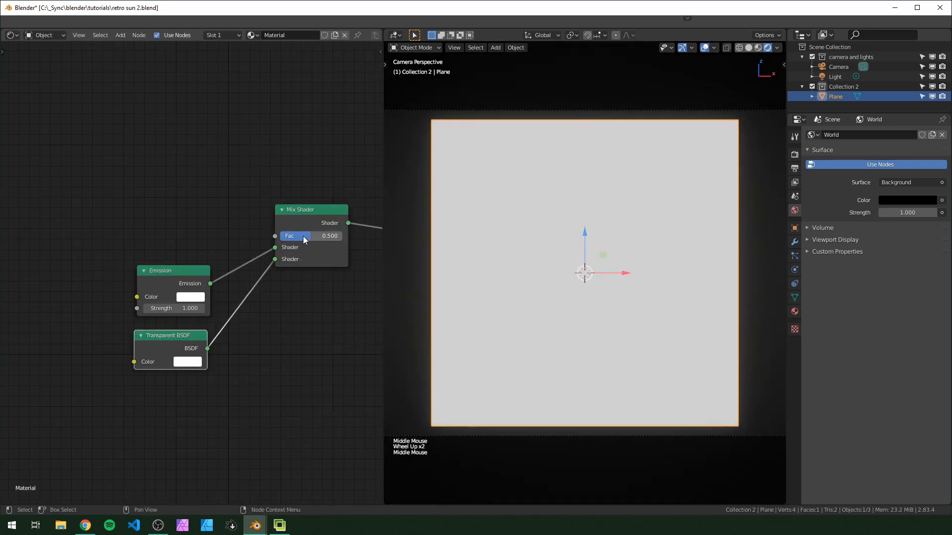
Try varying the Mix Shader's factor and check the plane's transparency in material preview shading
mouse_move(303, 236)
mouse_down()
mouse_move(272, 236)
mouse_move(342, 236)
mouse_move(282, 236)
mouse_move(311, 236)
mouse_up()
click(758, 48)
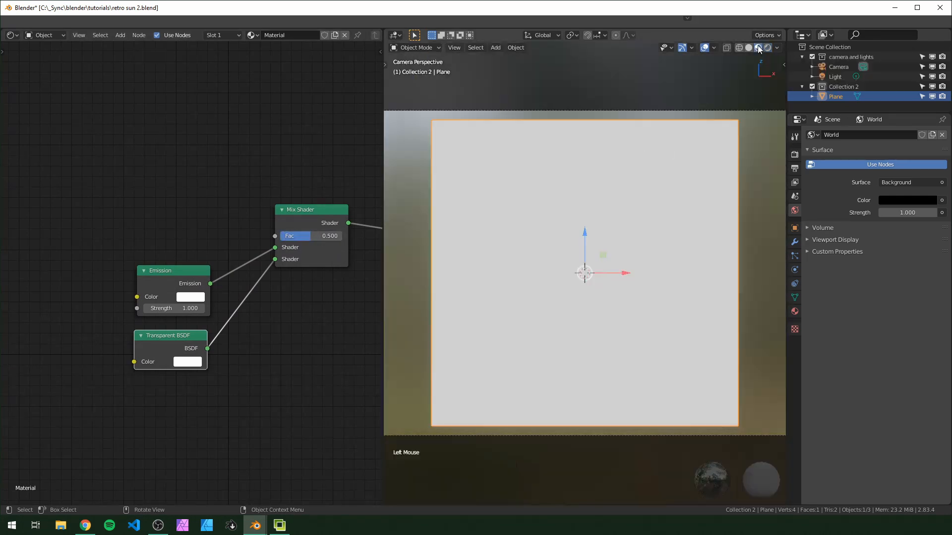
drag(303, 236, 342, 236)
right_click(342, 236)
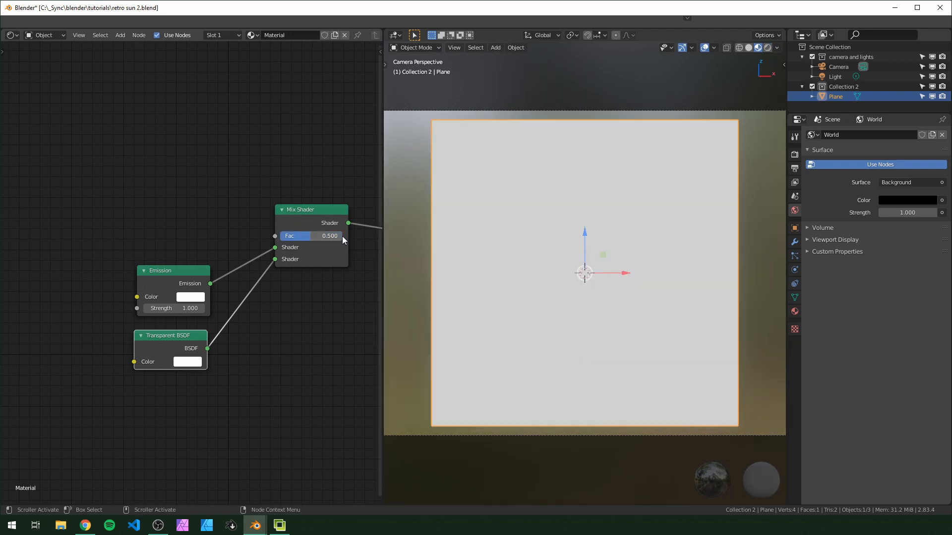
Set the material's blend mode to Alpha Blend and its shadow mode to None
click(288, 129)
key(n)
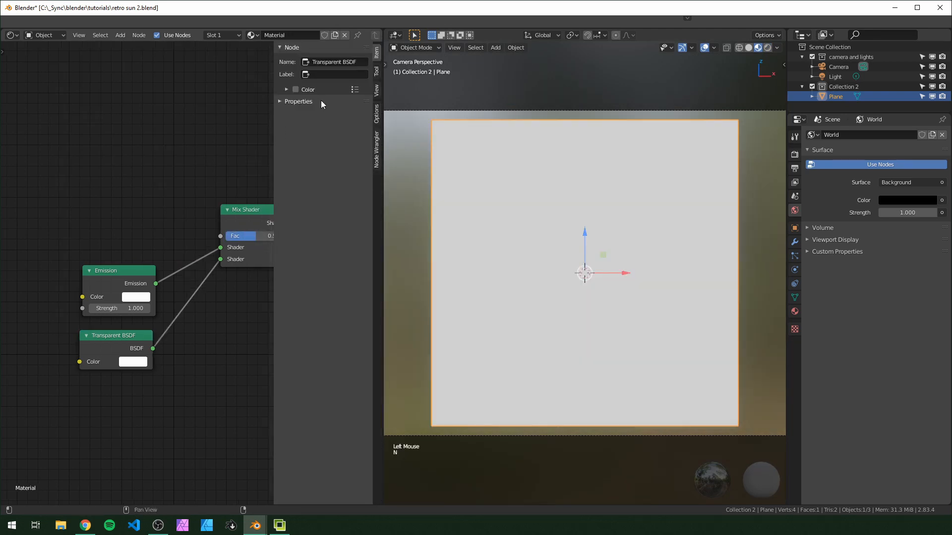
click(376, 114)
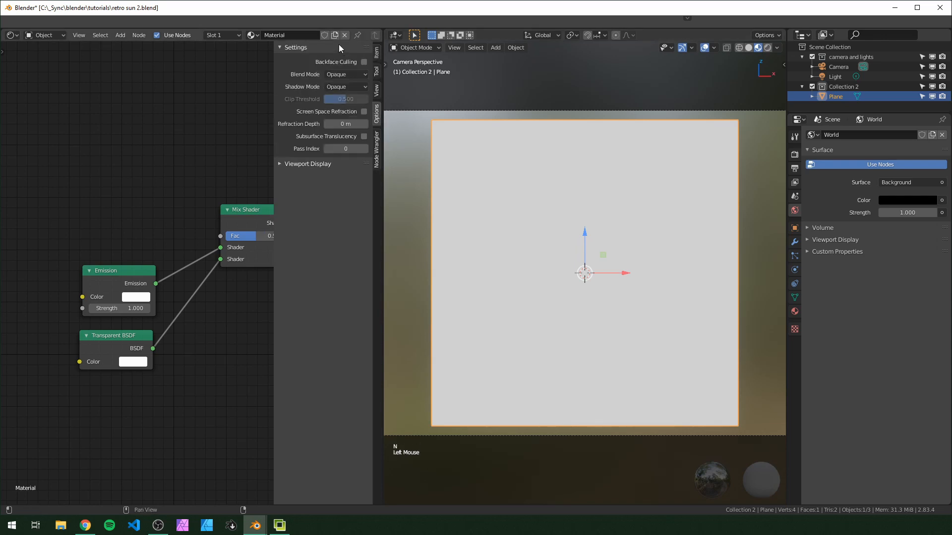
click(348, 76)
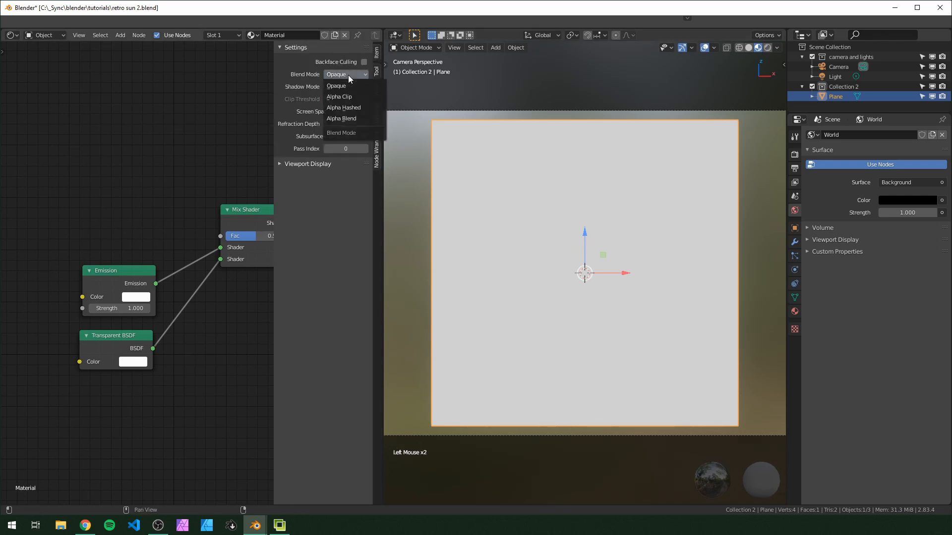
click(358, 120)
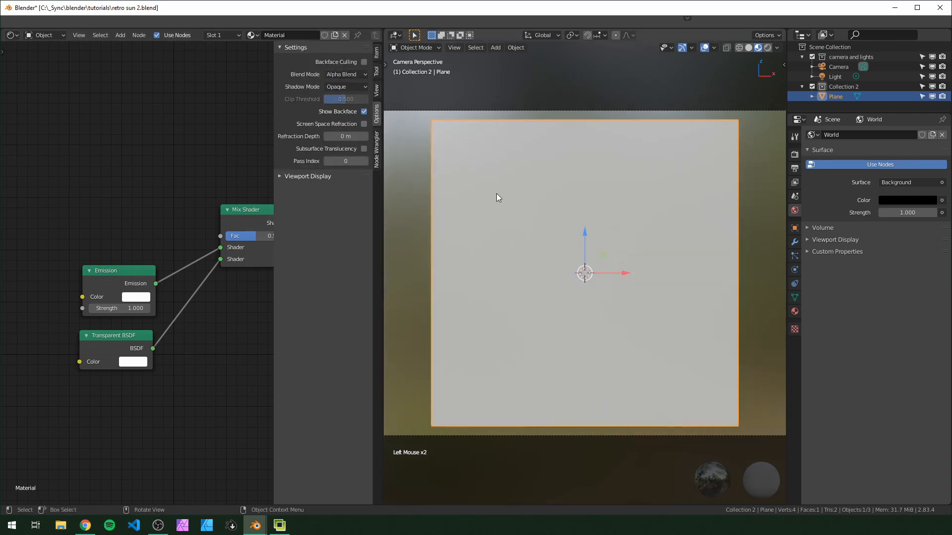
click(350, 87)
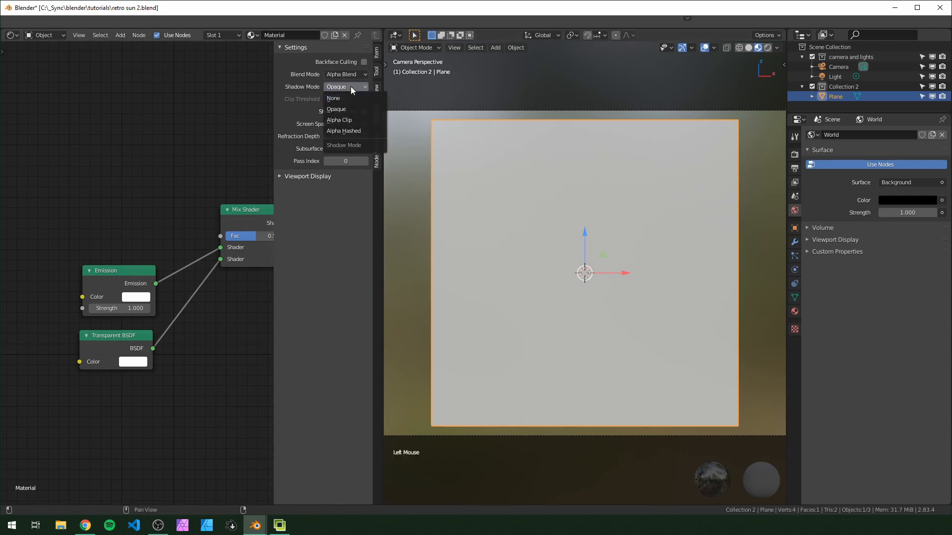
click(350, 99)
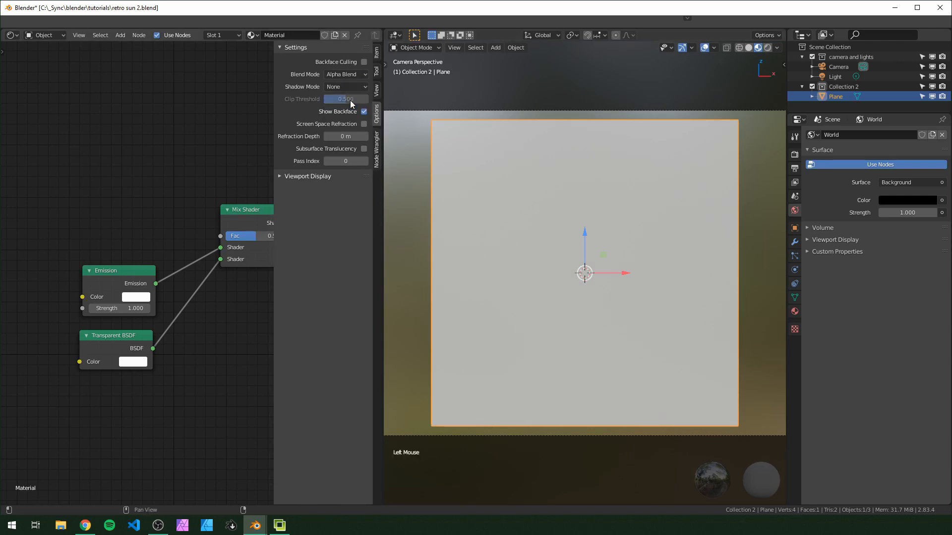
key(n)
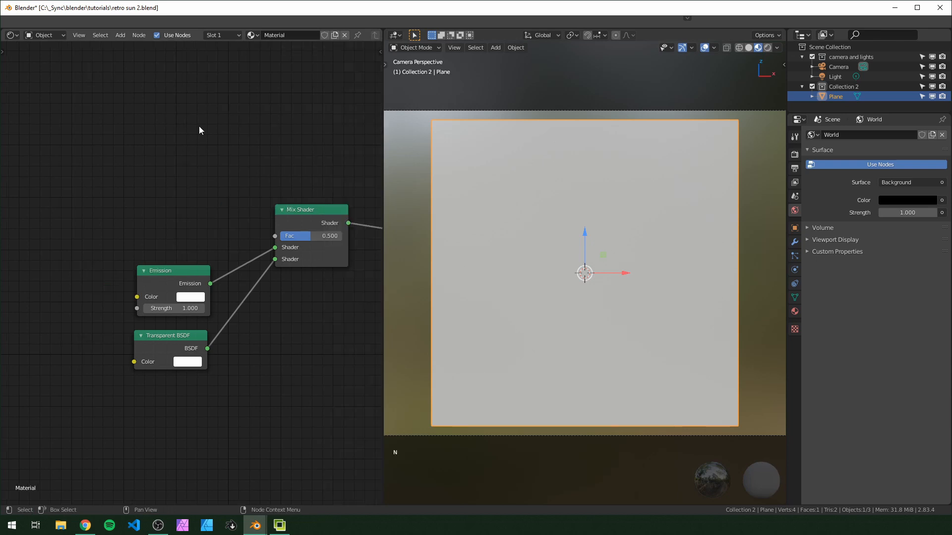
Add a Texture Coordinate node to the left of the Emission node
mouse_move(311, 236)
mouse_down()
mouse_move(342, 236)
mouse_move(280, 236)
mouse_move(342, 236)
mouse_move(280, 236)
mouse_move(342, 236)
mouse_move(310, 236)
mouse_up()
key(shift+a)
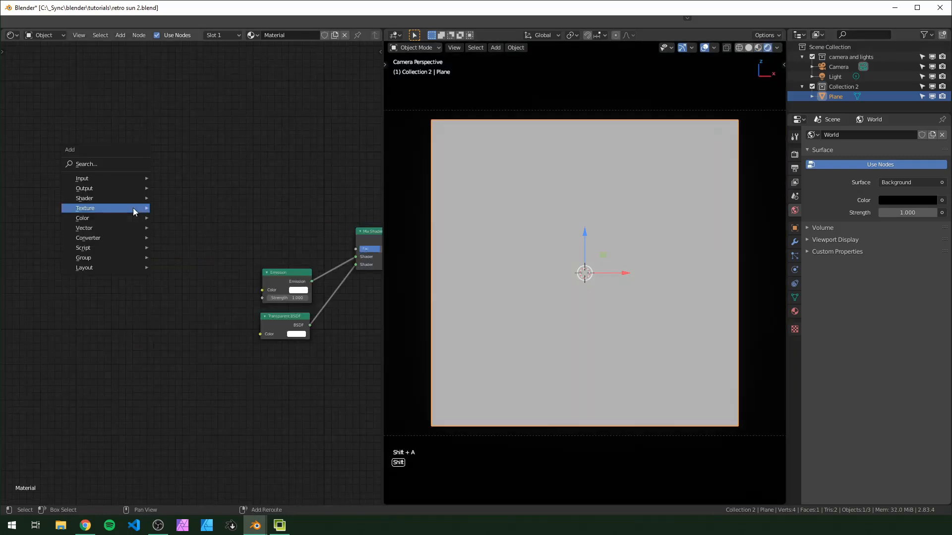
mouse_move(133, 208)
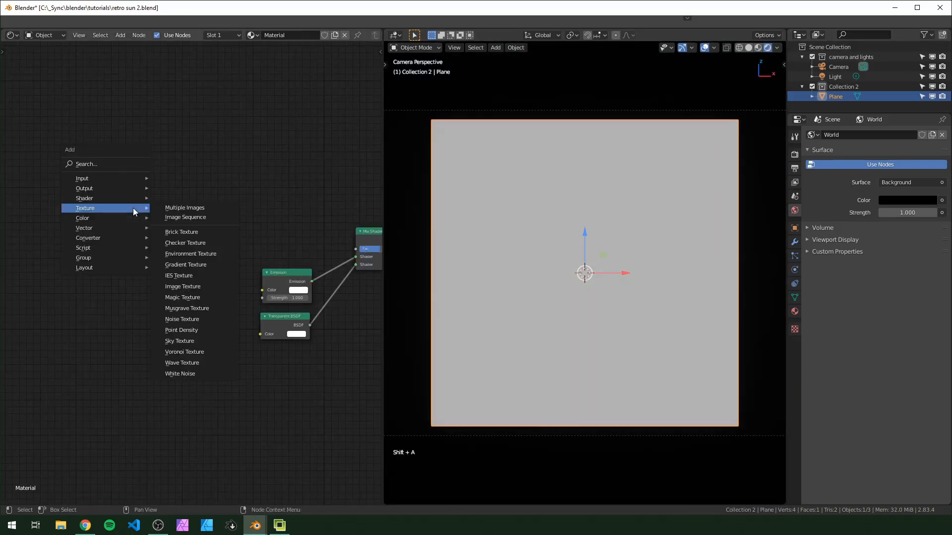
text(s)
text(tex)
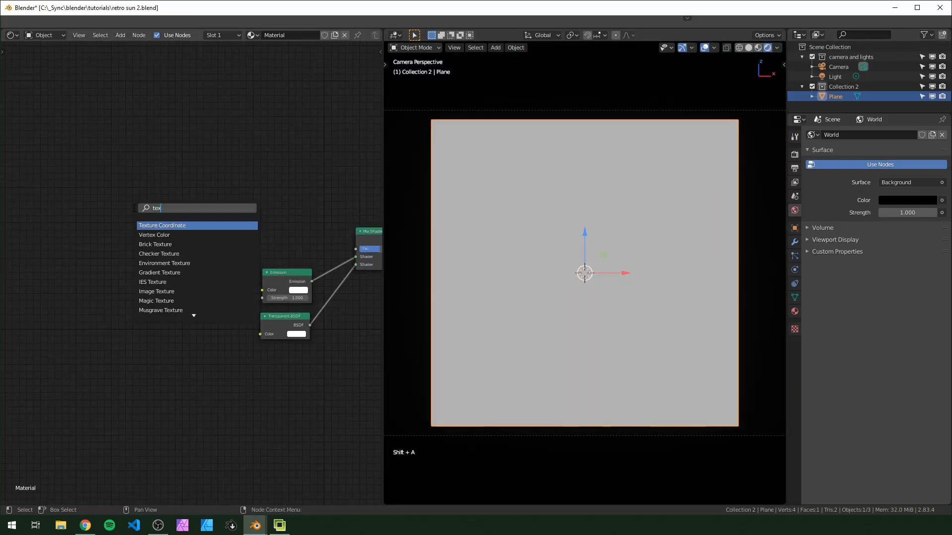
key(Return)
click(69, 242)
scroll(108, 243, up, 4)
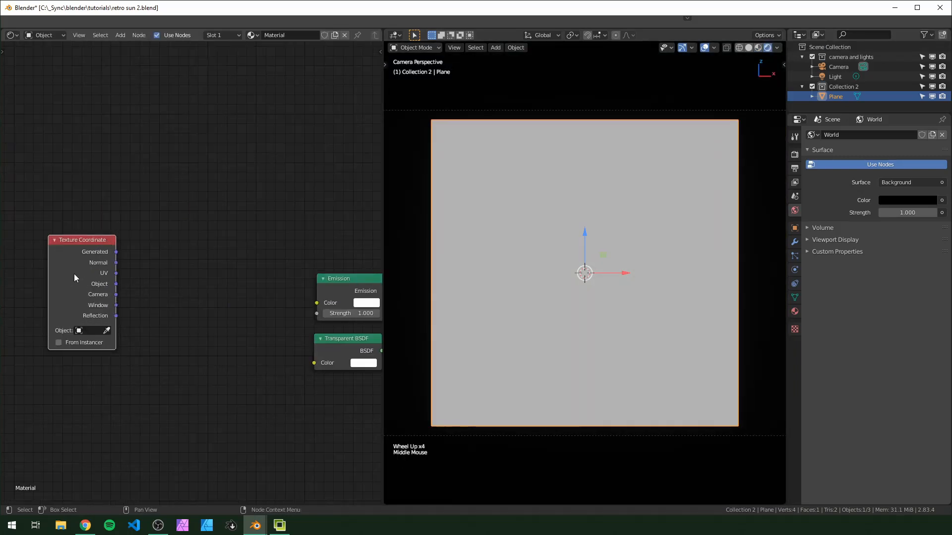
Preview the Texture Coordinate node's UV and Object outputs on the plane, and move the node farther left of the Emission node
ctrl+shift+click(91, 241)
ctrl+shift+click(95, 250)
ctrl+shift+click(94, 252)
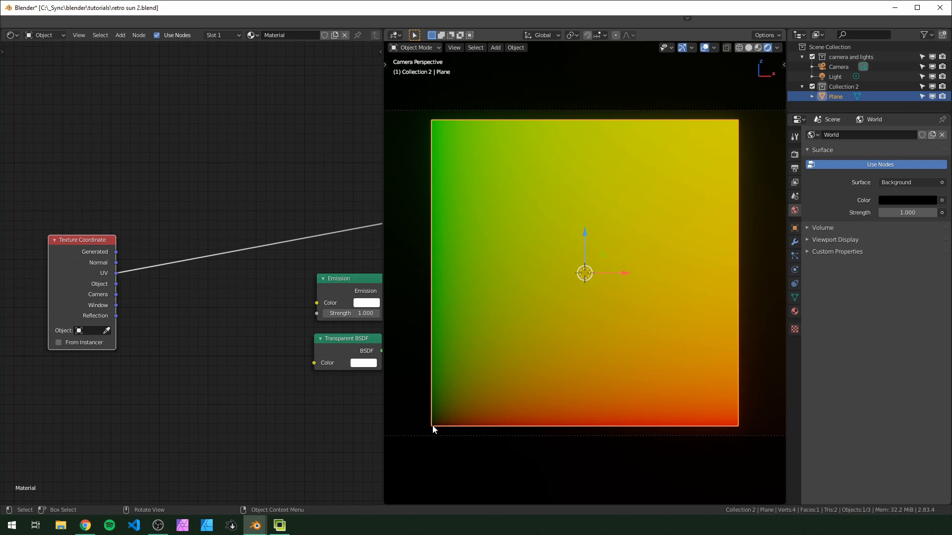
ctrl+shift+click(100, 283)
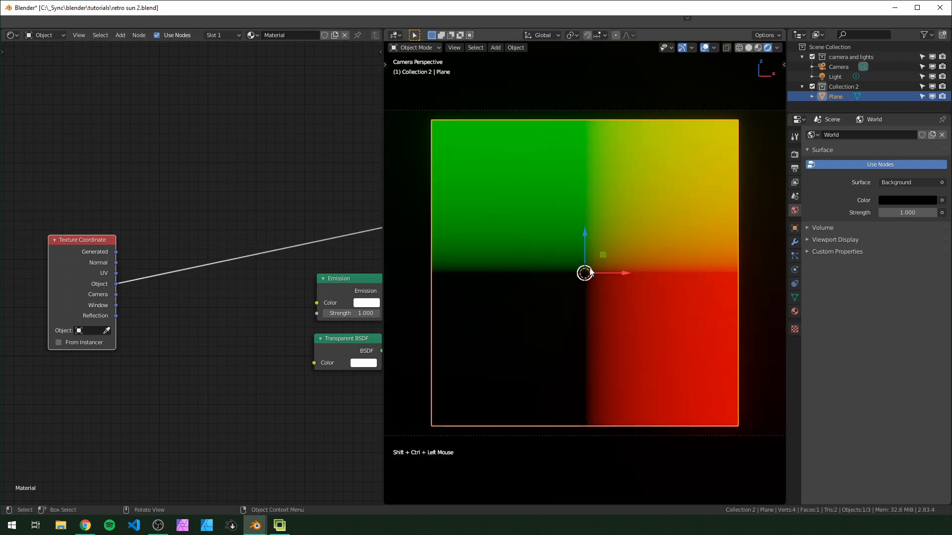
drag(84, 278, 25, 213)
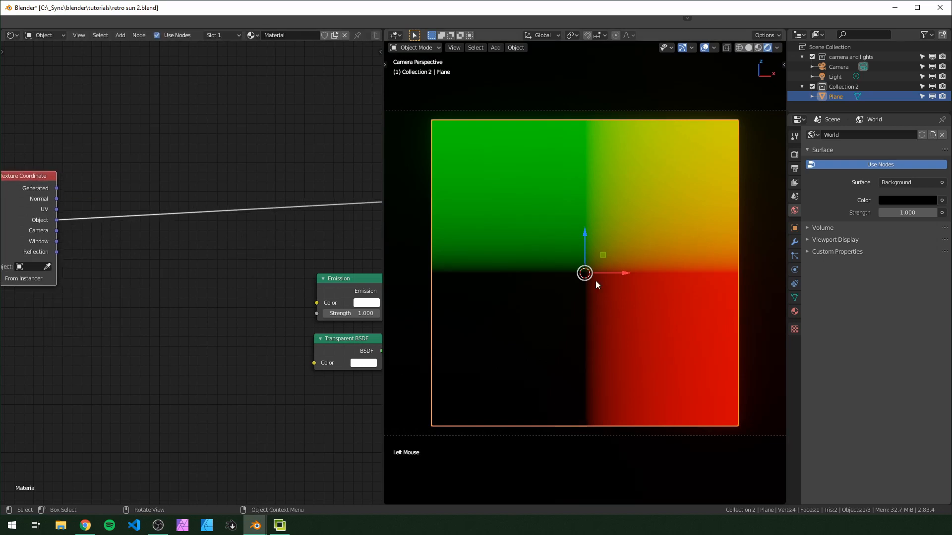
middle_drag(581, 244, 635, 278)
key(KP_0)
Insert a Vector Math node into the preview link from the Texture Coordinate node's Object output
click(102, 297)
scroll(103, 297, down, 7)
middle_drag(103, 296, 103, 296)
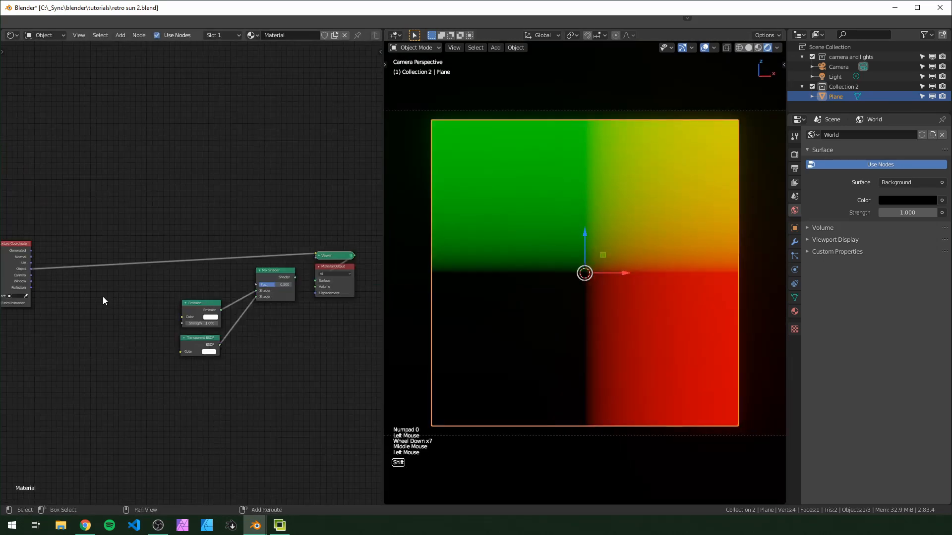
click(103, 297)
key(shift+a)
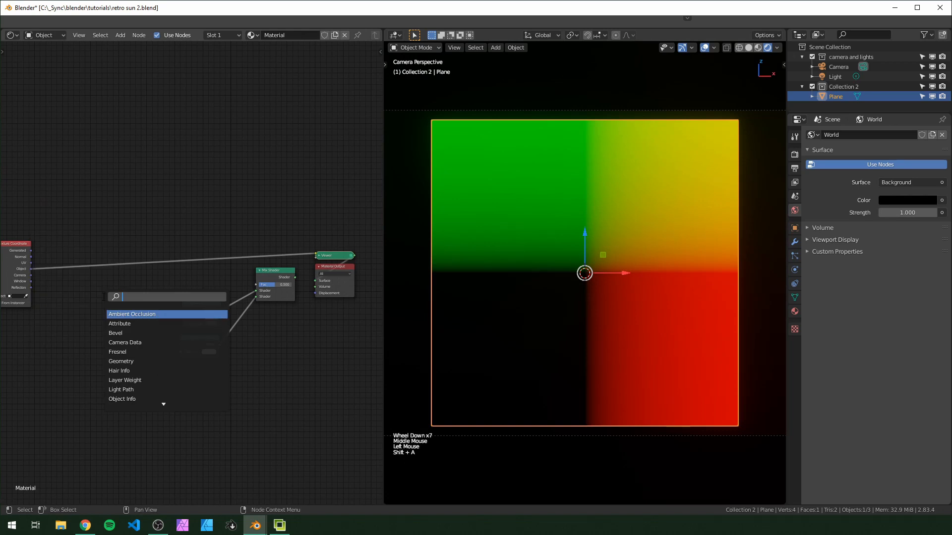
text(math)
click(123, 323)
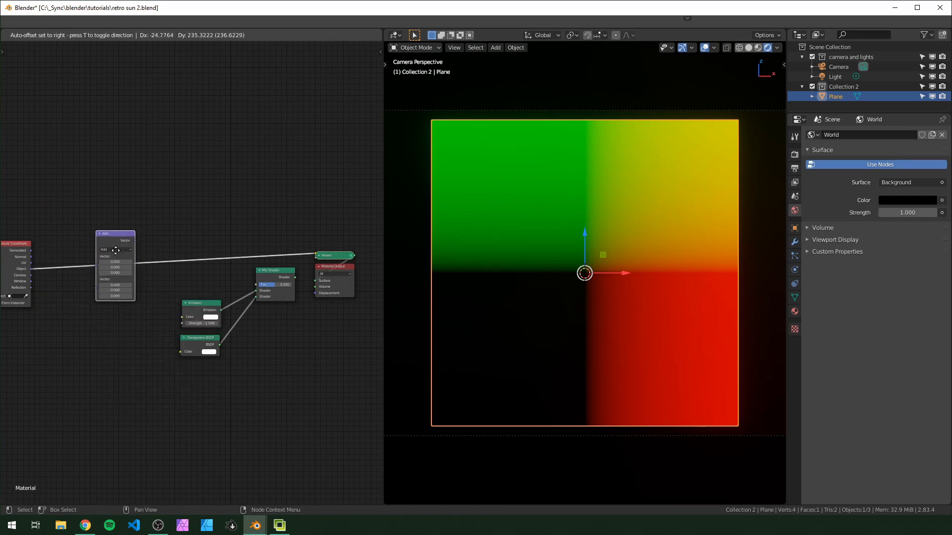
click(114, 248)
Set the Vector Math node's operation to Length and preview its value on the plane
scroll(113, 247, up, 9)
middle_drag(113, 248, 147, 192)
click(167, 201)
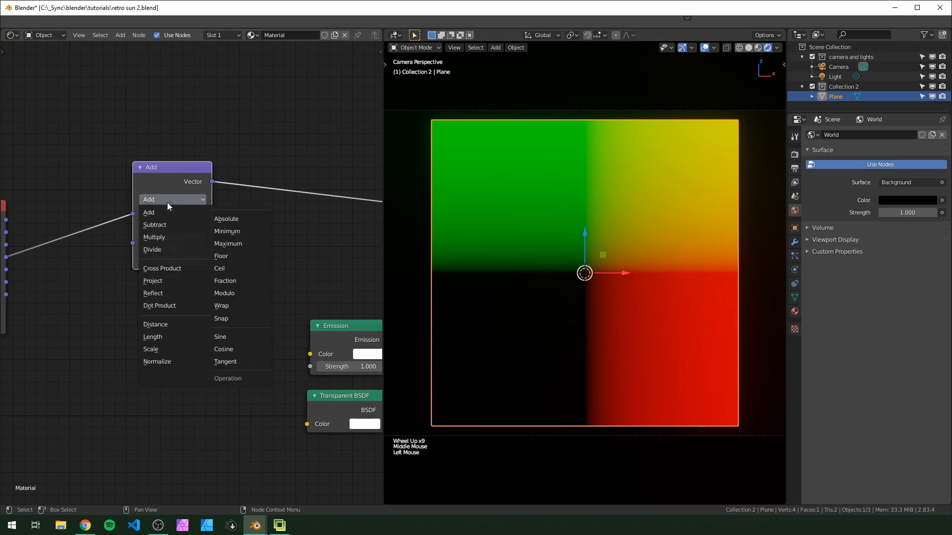
click(169, 337)
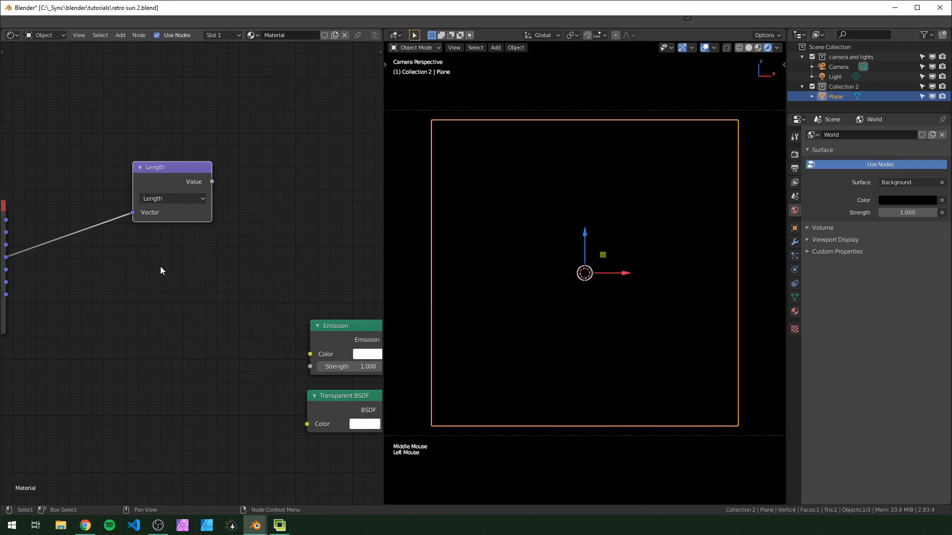
middle_drag(160, 270, 204, 273)
ctrl+shift+click(226, 172)
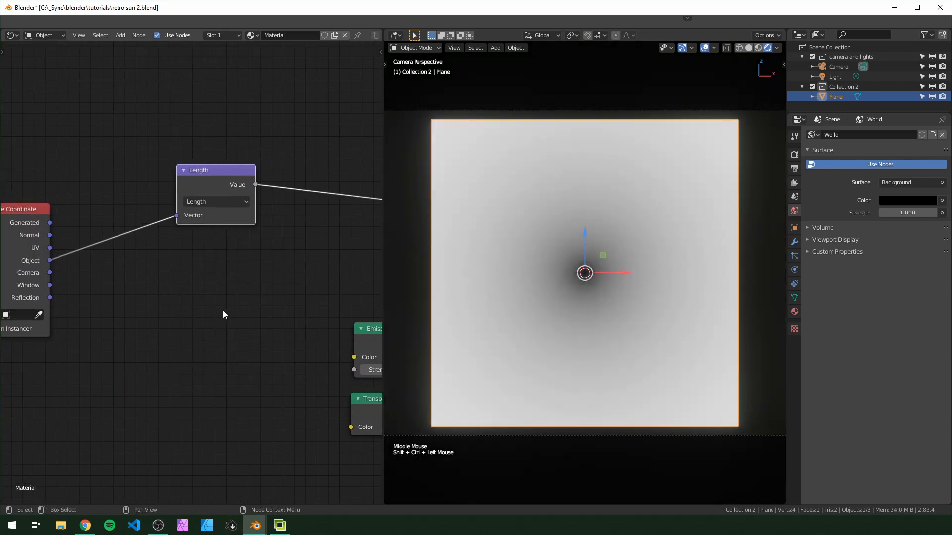
Preview the raw texture coordinate outputs on the plane to compare them with the Length result
middle_drag(164, 307, 192, 315)
ctrl+shift+click(61, 266)
ctrl+shift+click(62, 267)
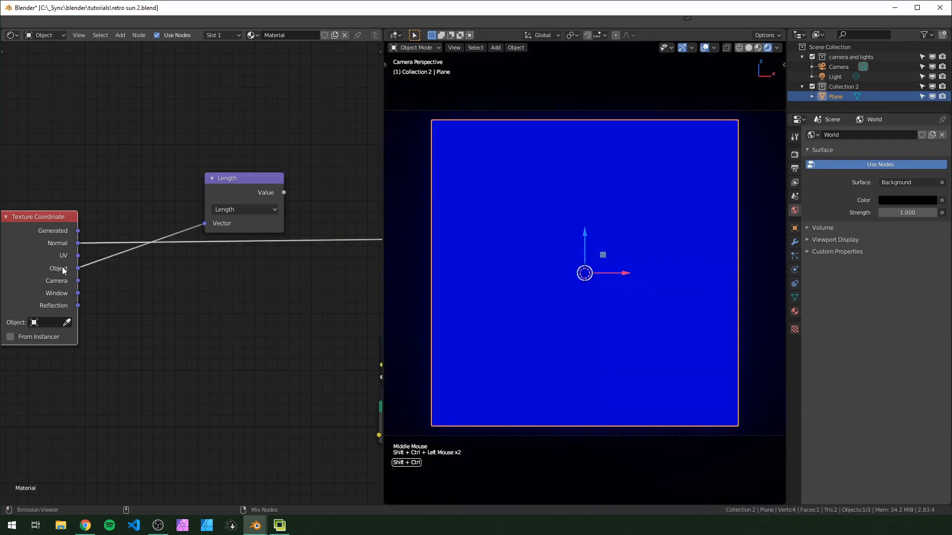
ctrl+shift+click(61, 267)
ctrl+shift+click(62, 266)
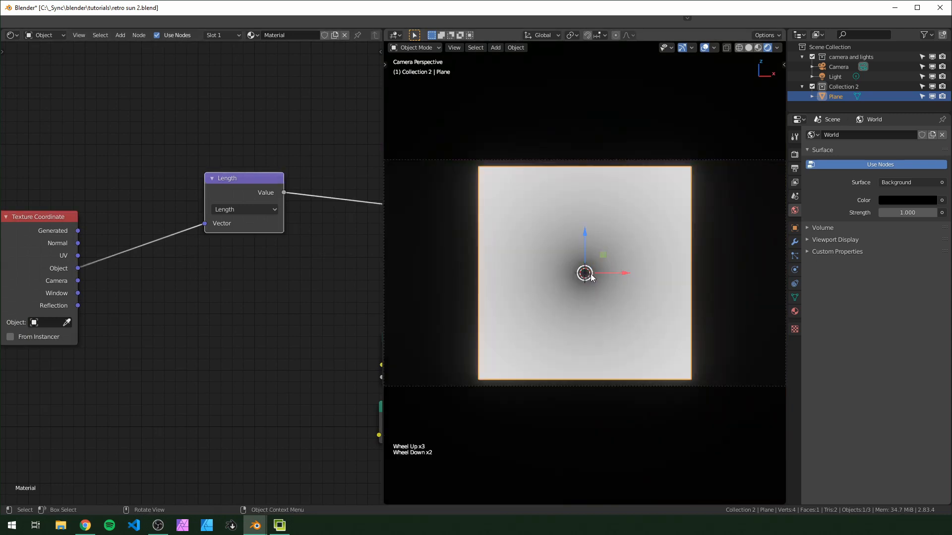
Try feeding the Length node from the UV output instead of Object
scroll(590, 276, up, 1)
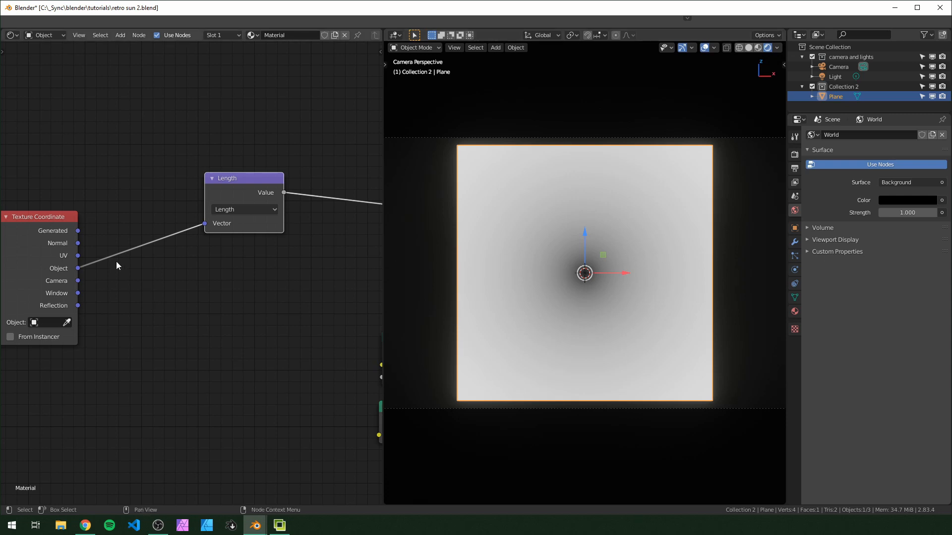
mouse_move(78, 255)
mouse_down()
mouse_move(126, 223)
mouse_move(204, 224)
mouse_up()
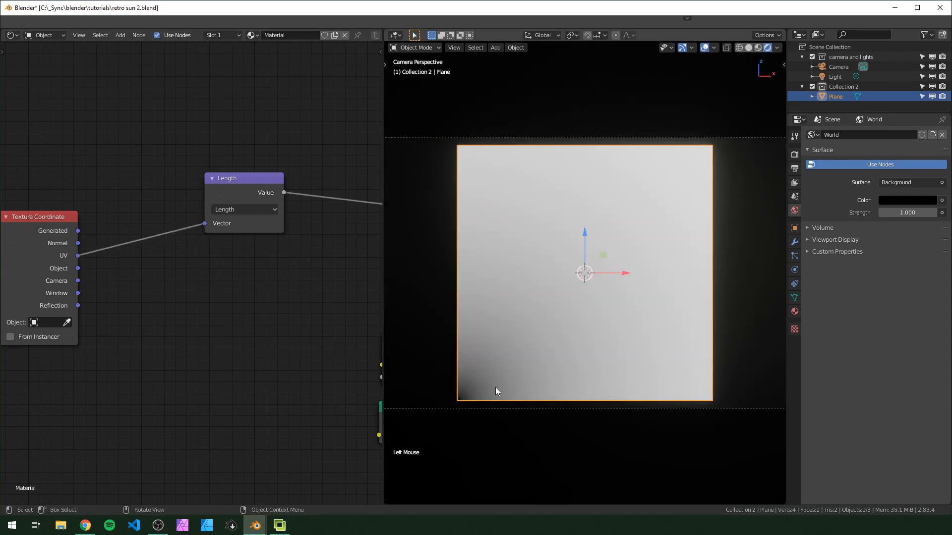
scroll(202, 347, down, 4)
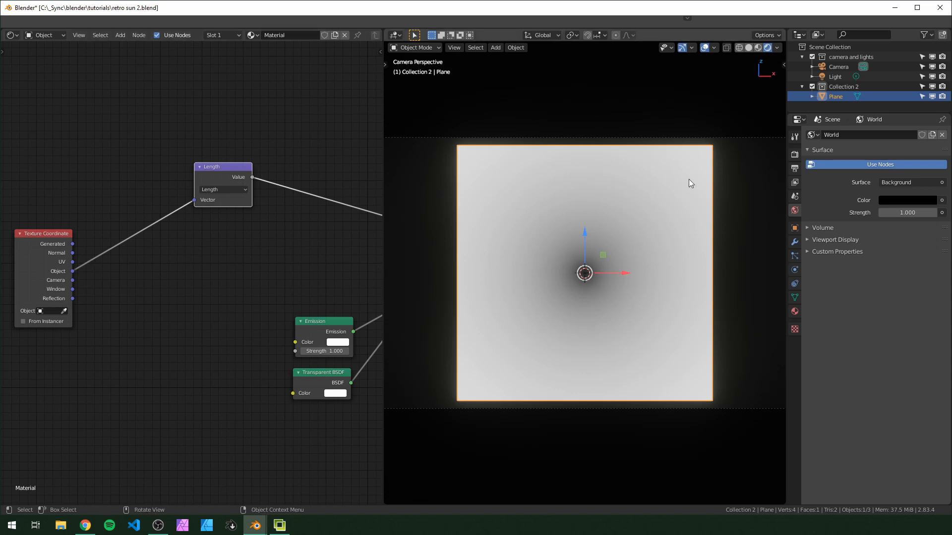
Add a Math node just above the Emission node
middle_drag(291, 235, 220, 230)
click(220, 230)
key(shift+a)
text(math)
key(Return)
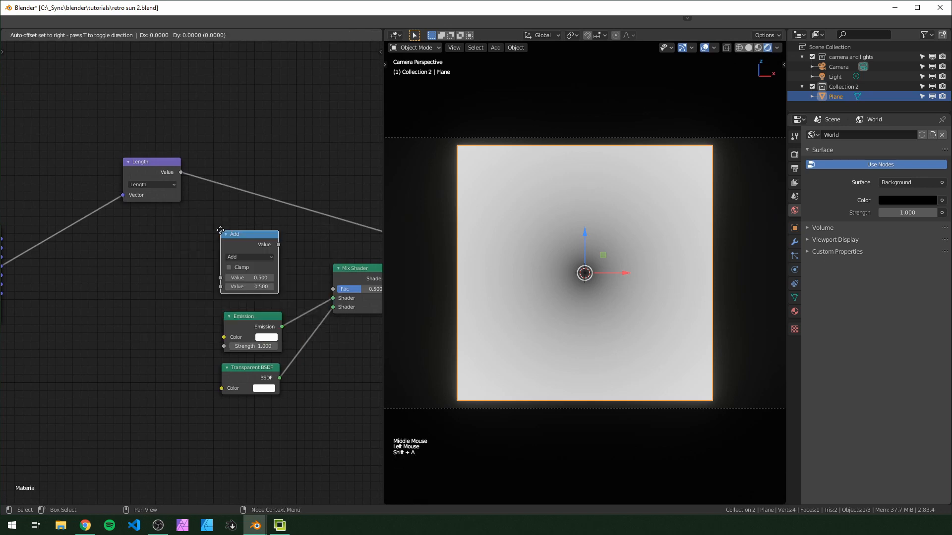
click(223, 230)
Set the Math node's operation to Greater Than and insert it into the preview link after the Length node
click(262, 256)
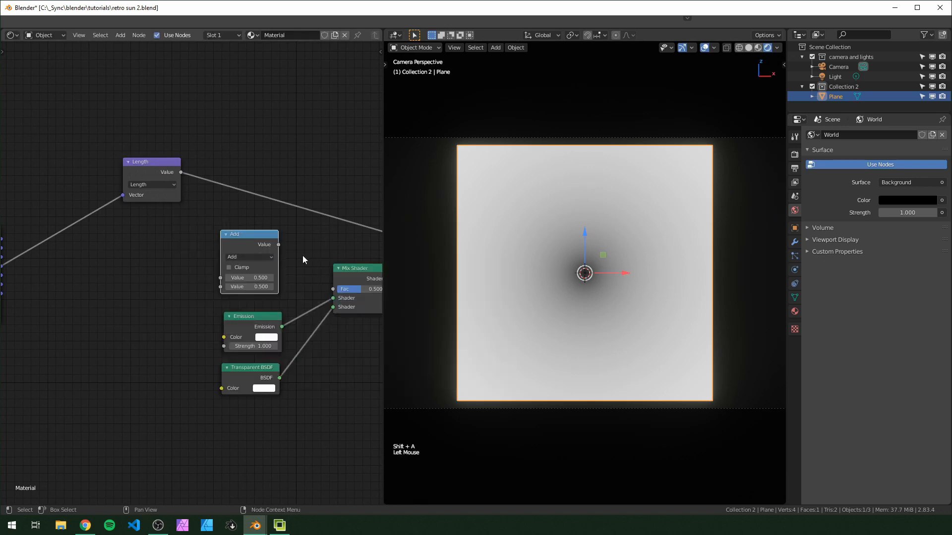
click(234, 256)
key(g)
drag(239, 235, 197, 144)
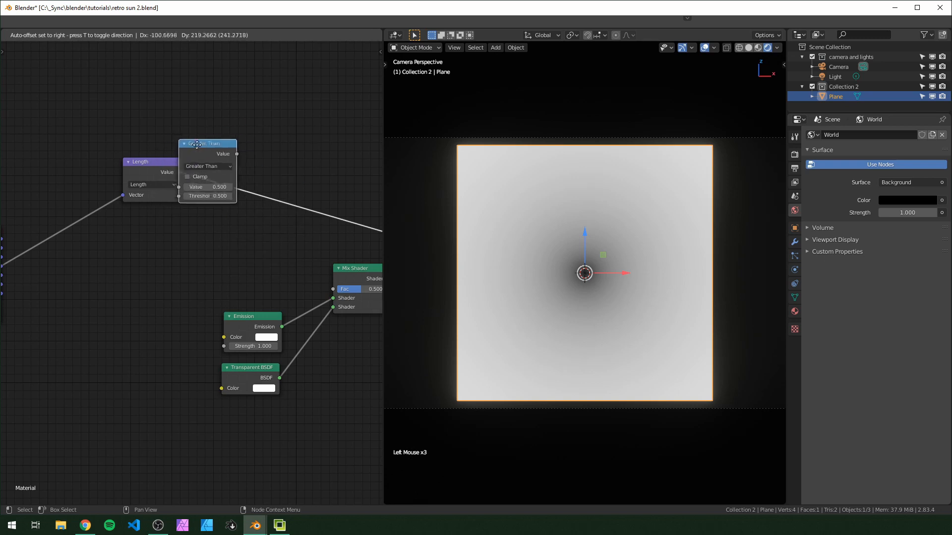
click(219, 148)
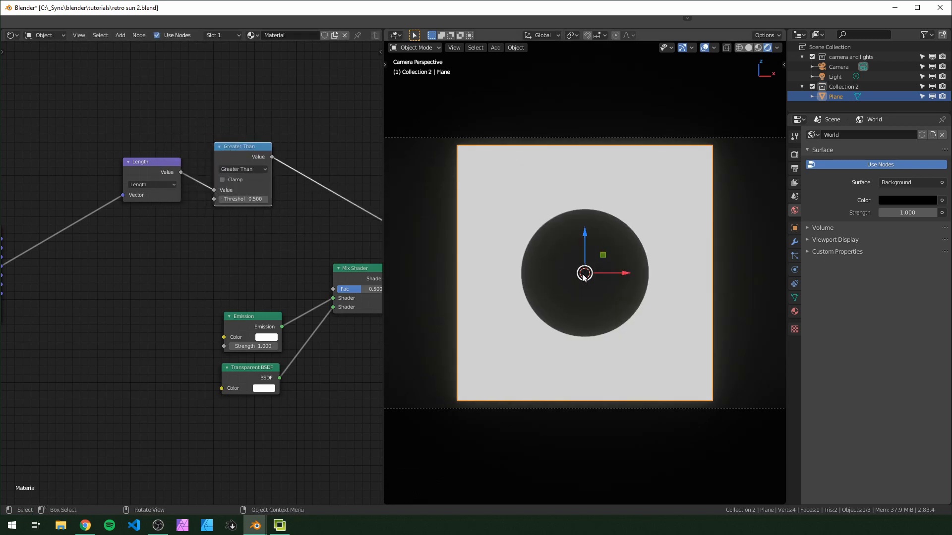
Set the Greater Than node's threshold to 1 and deselect the plane
scroll(272, 223, up, 4)
middle_drag(272, 223, 280, 258)
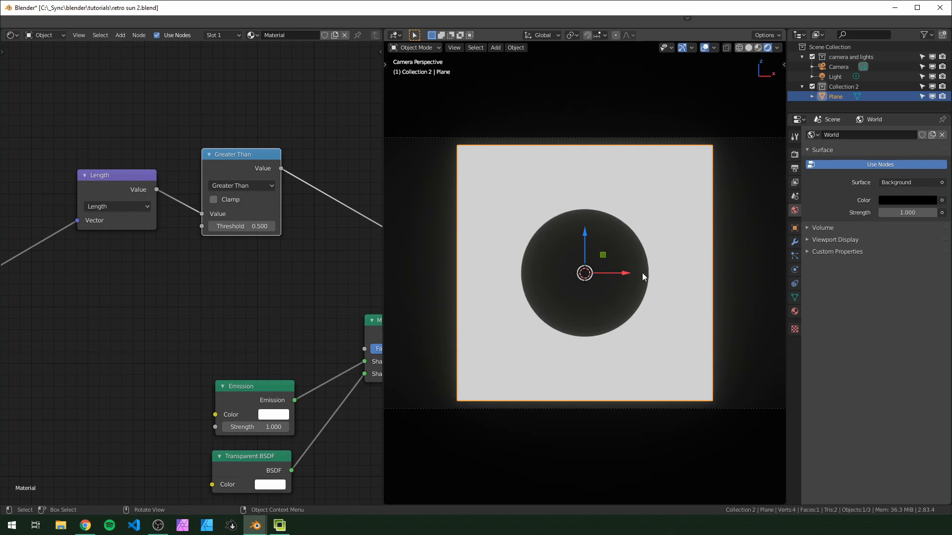
click(259, 227)
text(1)
key(Return)
key(alt+a)
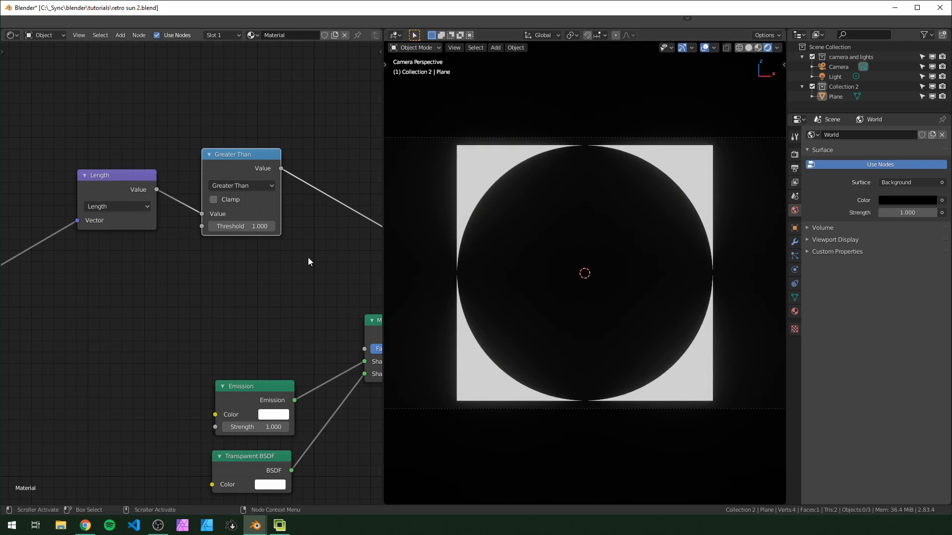
Connect the Greater Than value to the Mix Shader's factor and preview the Mix Shader on the plane
scroll(281, 269, down, 5)
middle_drag(281, 269, 208, 233)
drag(177, 179, 235, 301)
ctrl+shift+click(274, 287)
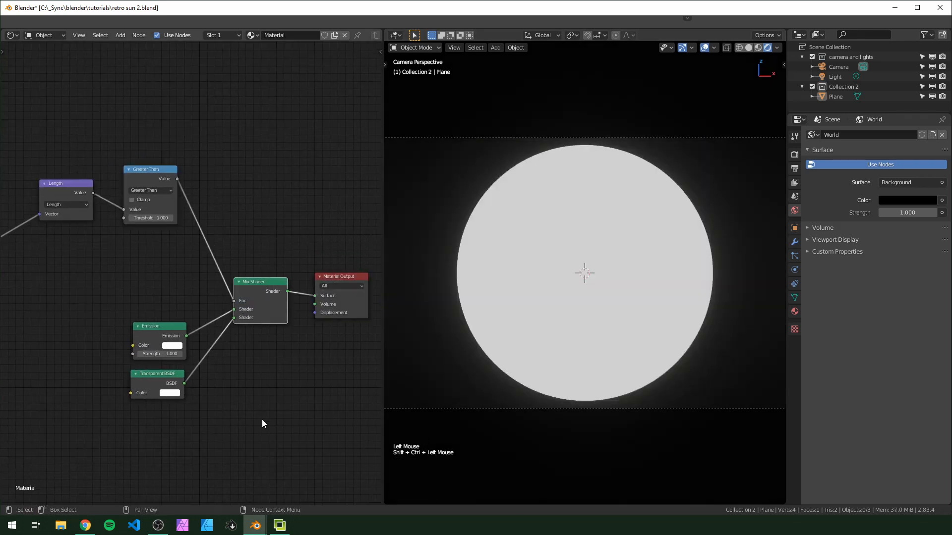
Check the transparency around the sun disc from an angle in material preview shading
scroll(262, 420, up, 3)
click(758, 47)
middle_drag(581, 236, 532, 245)
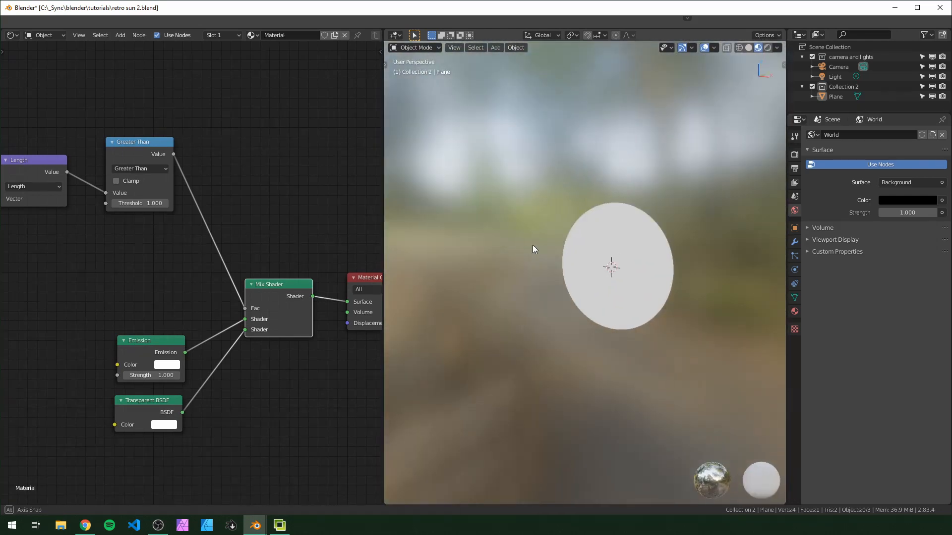
scroll(557, 254, up, 4)
scroll(153, 238, down, 3)
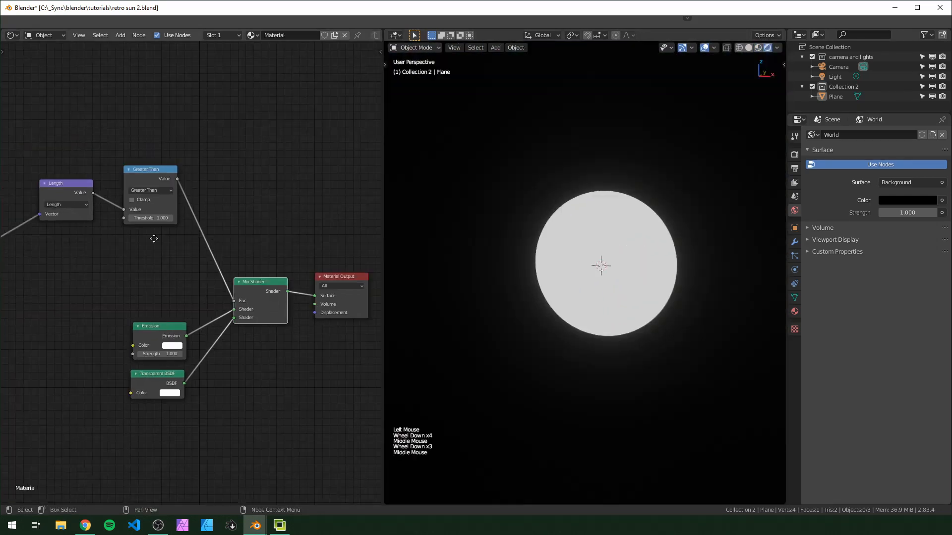
Add a Wave Texture node between the Texture Coordinate and Emission nodes, and return the viewport to the camera view
middle_drag(153, 238, 280, 231)
middle_drag(14, 320, 73, 309)
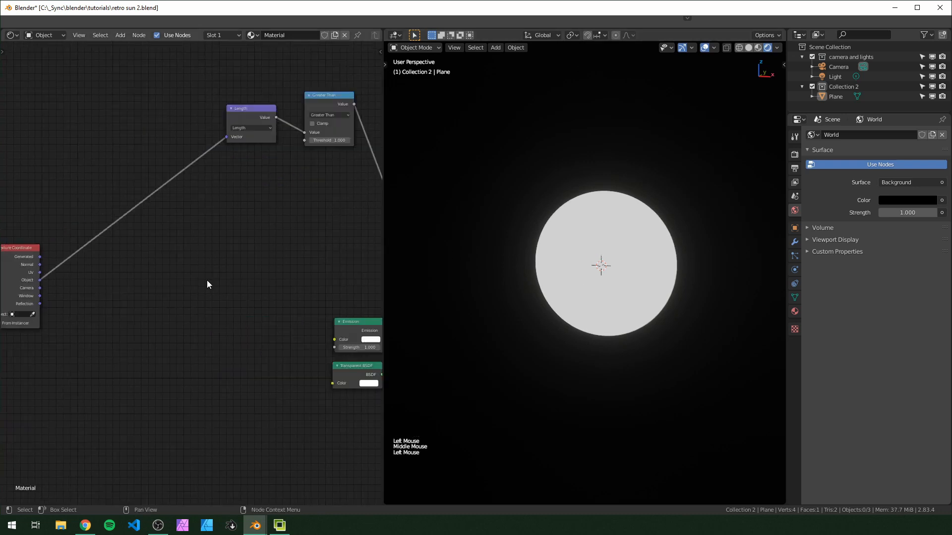
key(shift+a)
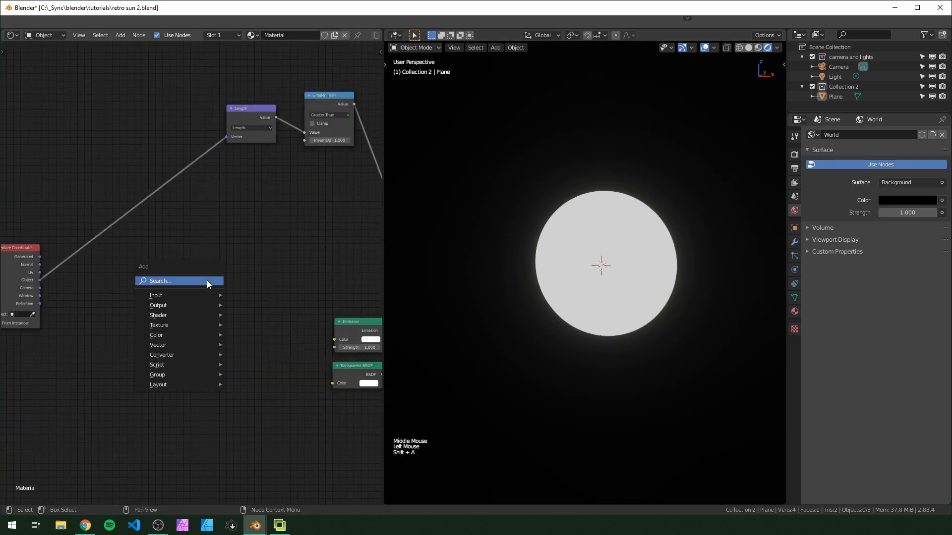
text(wave)
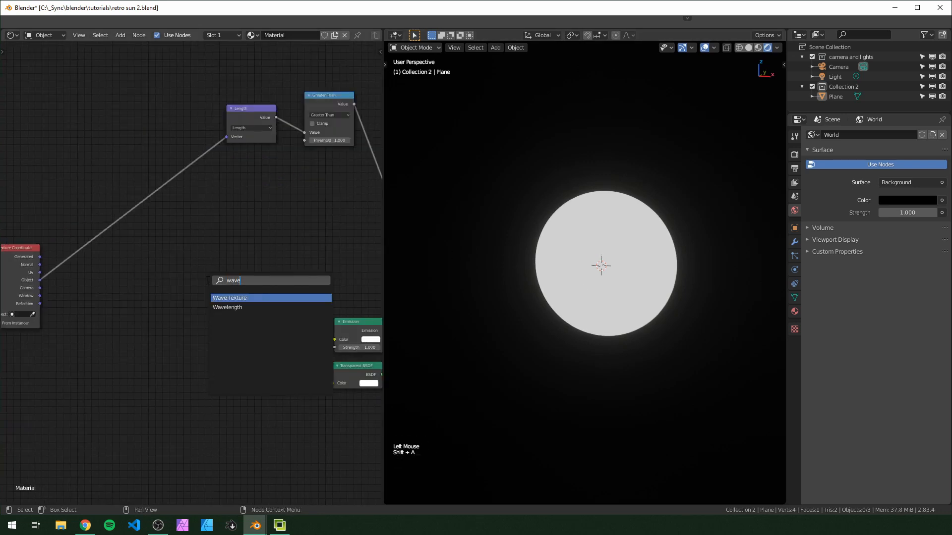
key(Return)
key(KP_0)
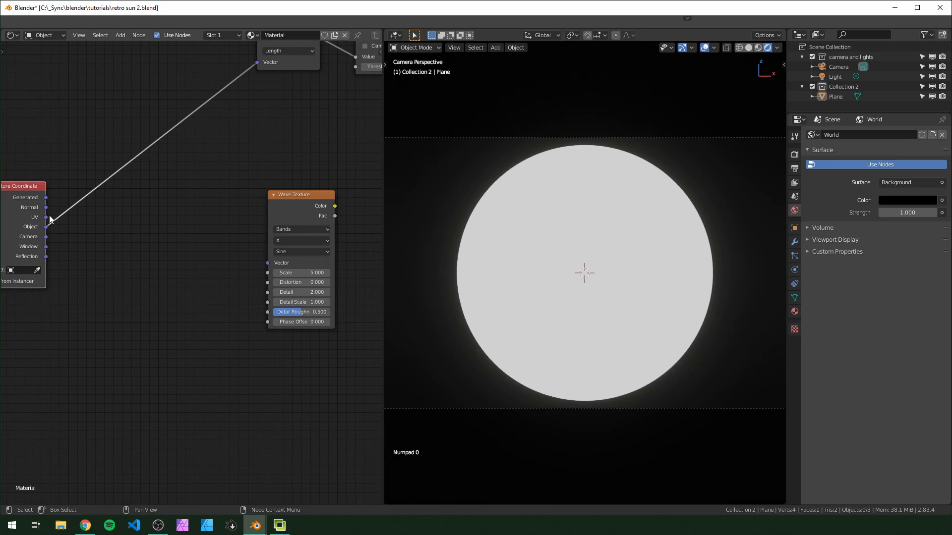
Connect the UV output to the Wave Texture's vector input, preview the texture and set its bands direction to Y
drag(47, 218, 267, 263)
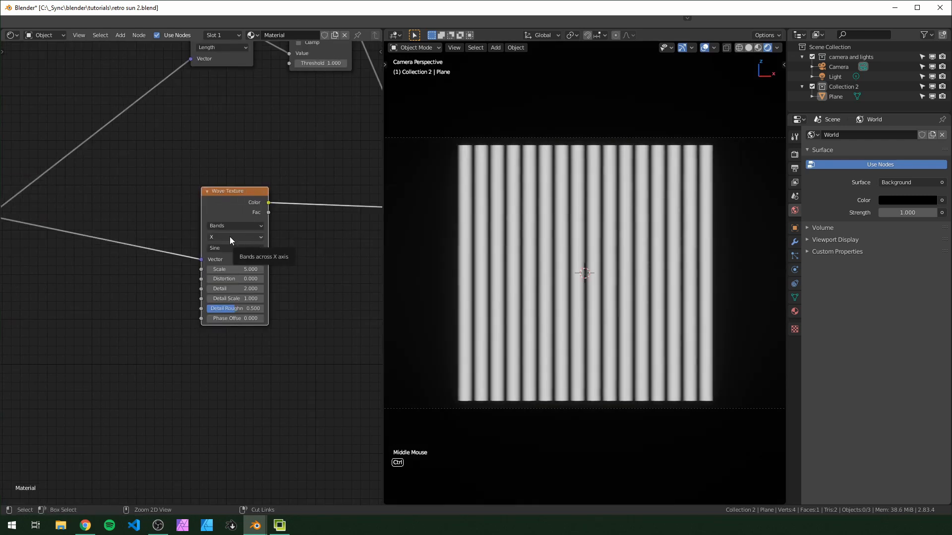
ctrl+scroll(231, 235, down, 1)
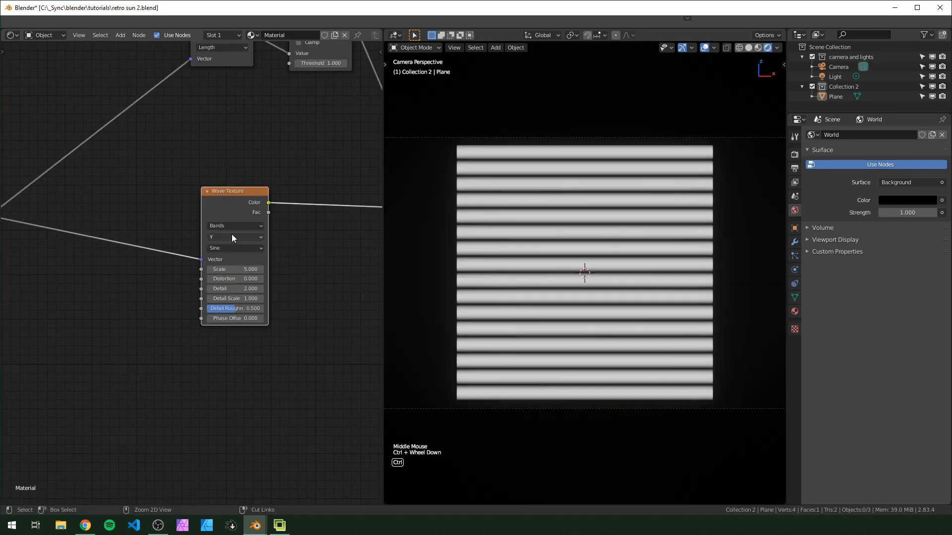
drag(177, 192, 148, 187)
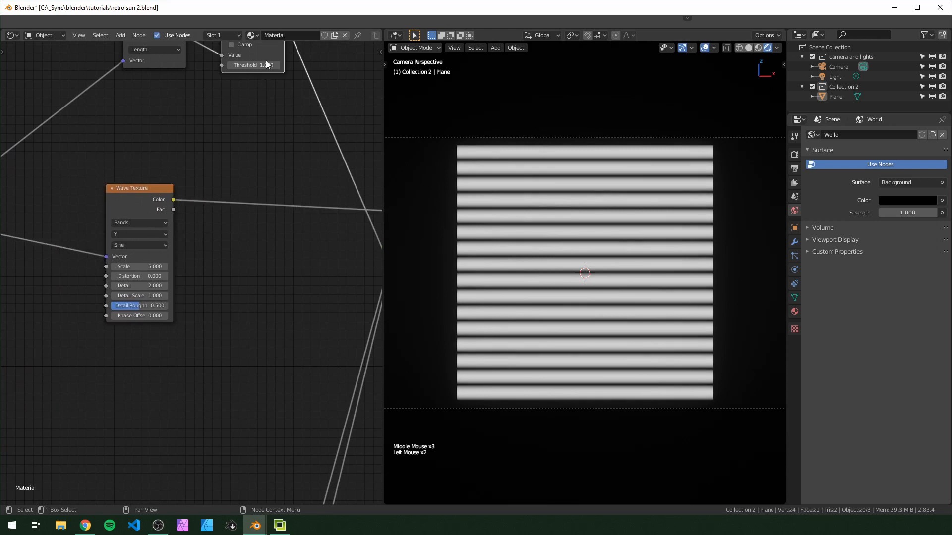
Duplicate the Greater Than node, insert it after the Wave Texture's colour output and set its threshold to 0.5
middle_drag(266, 61, 265, 150)
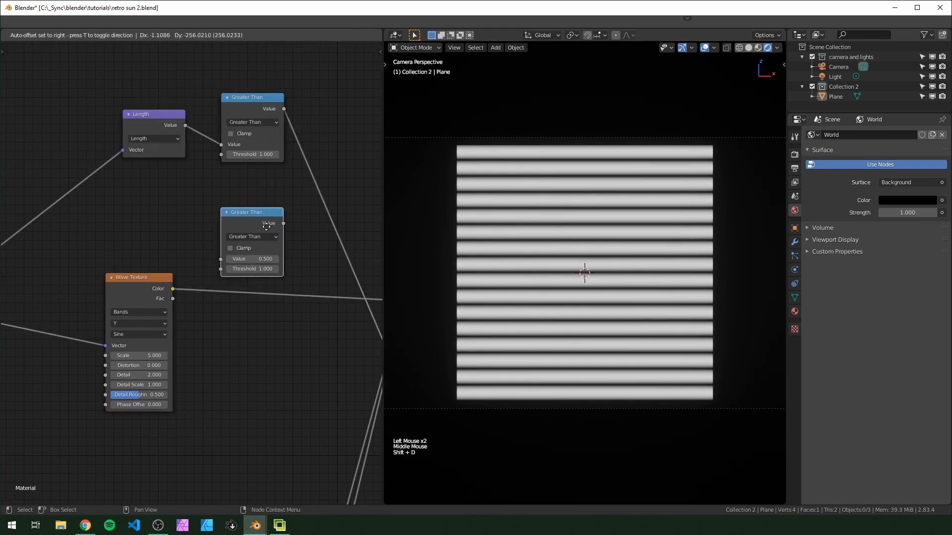
click(255, 278)
click(248, 319)
text(0.5)
key(Return)
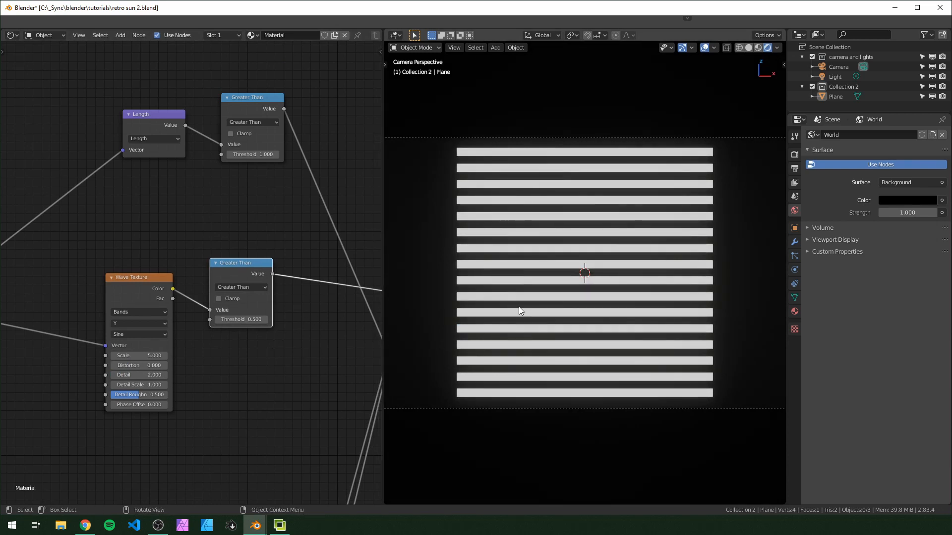
Preview the circle and band masks in turn, and change the circle mask's operation from Greater Than to Less Than
middle_drag(317, 323, 142, 199)
ctrl+shift+click(111, 119)
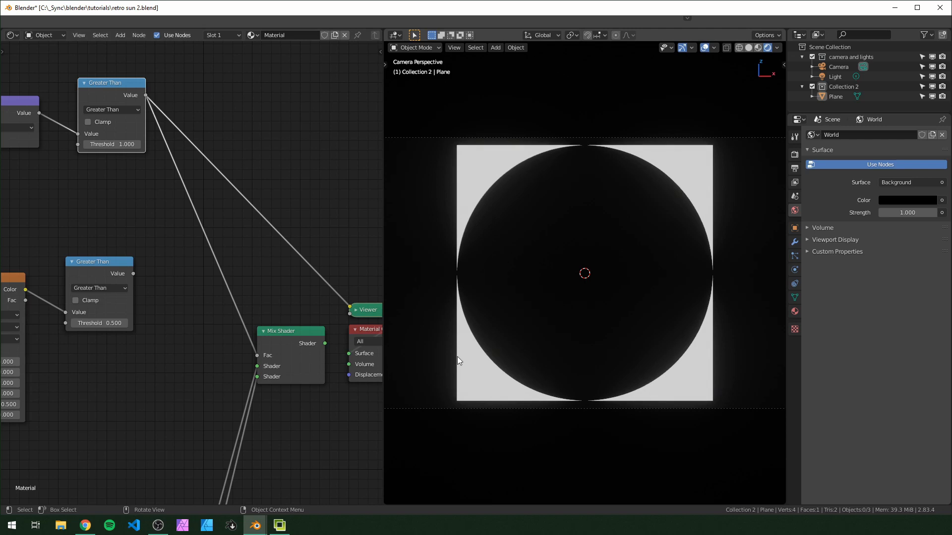
ctrl+shift+click(109, 271)
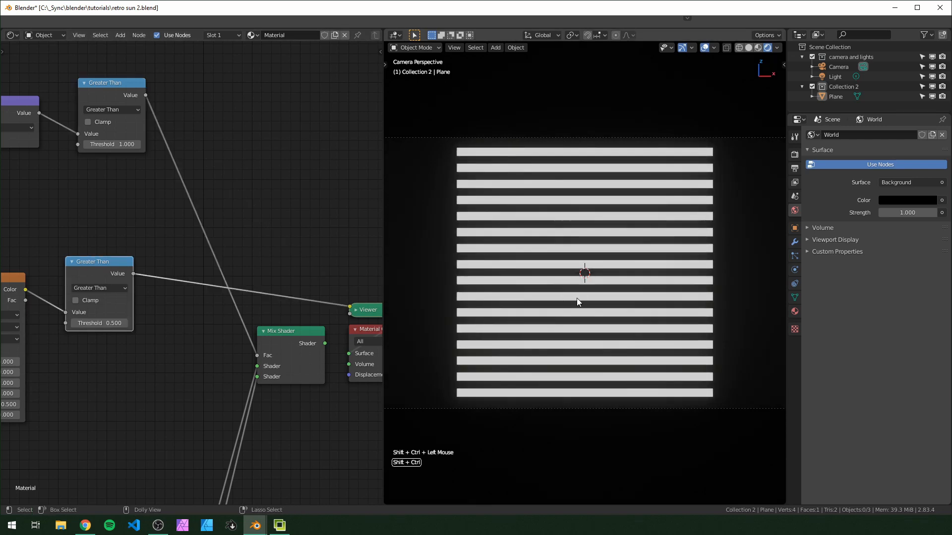
ctrl+shift+click(128, 91)
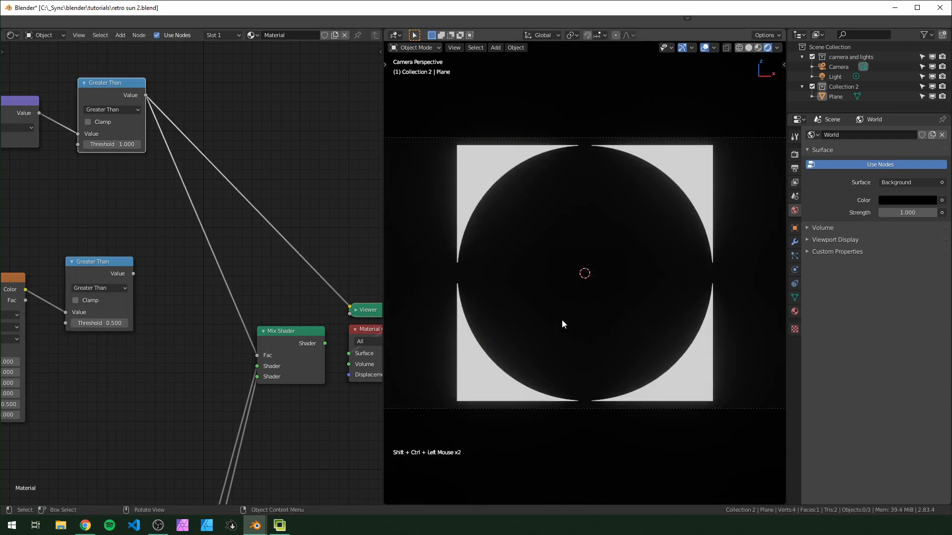
click(113, 144)
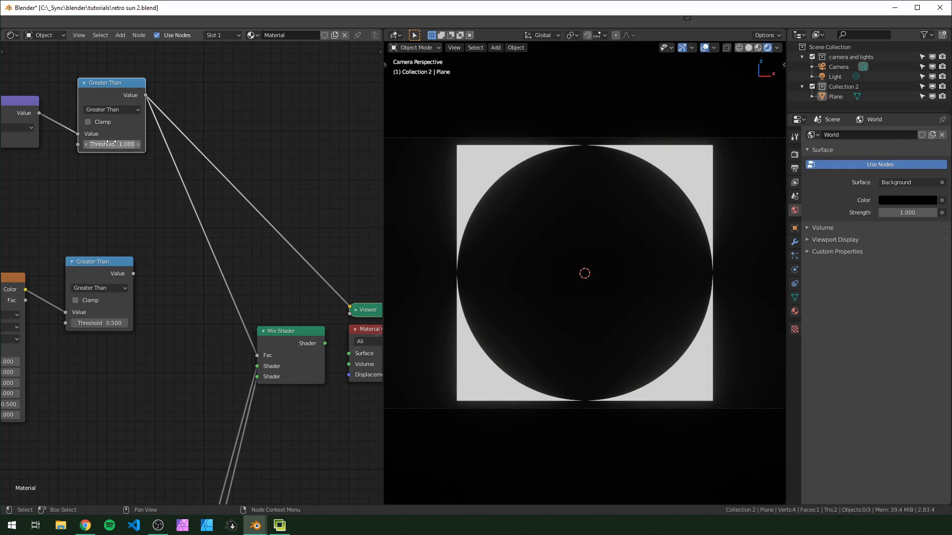
text(1.0)
click(126, 108)
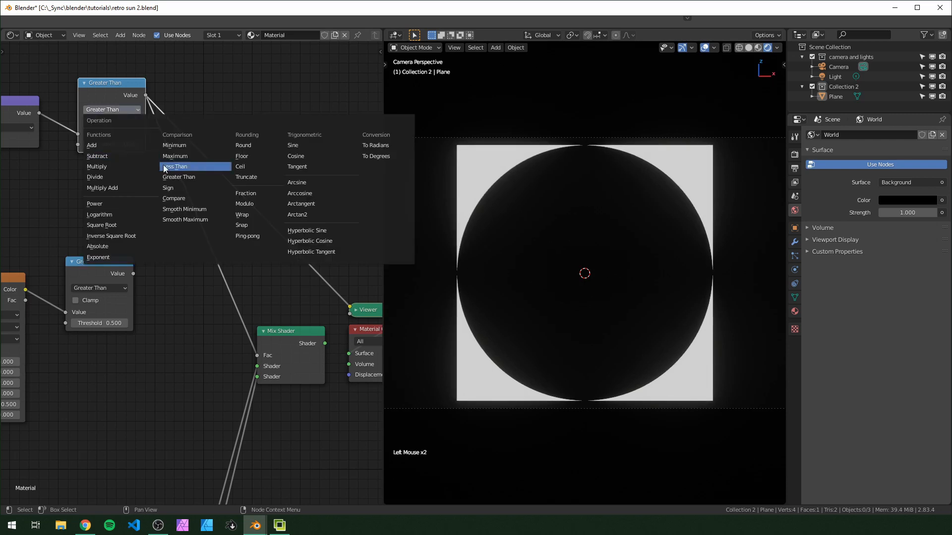
click(191, 168)
Add a Math node set to Subtract and insert it between the Less Than node and the Mix Shader's factor
middle_drag(133, 252, 154, 252)
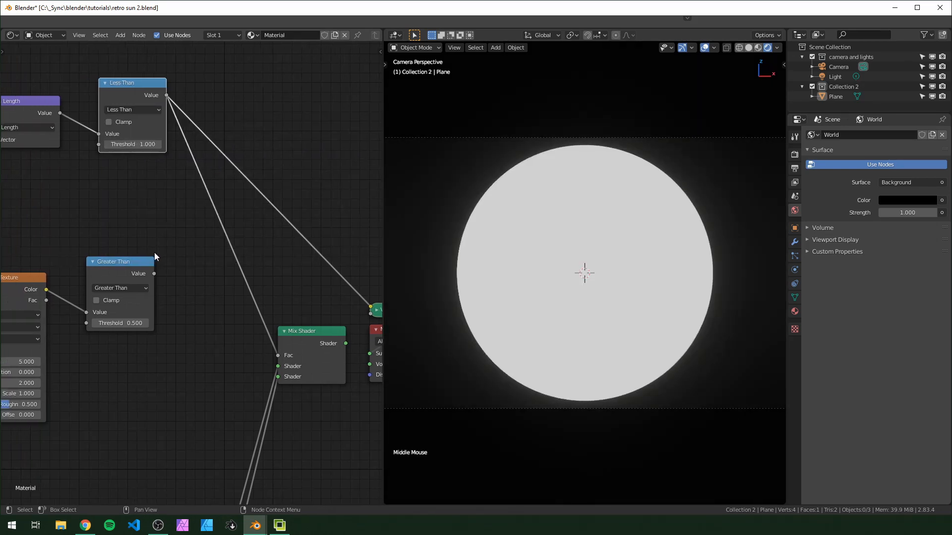
key(shift+a)
text(add)
key(Return)
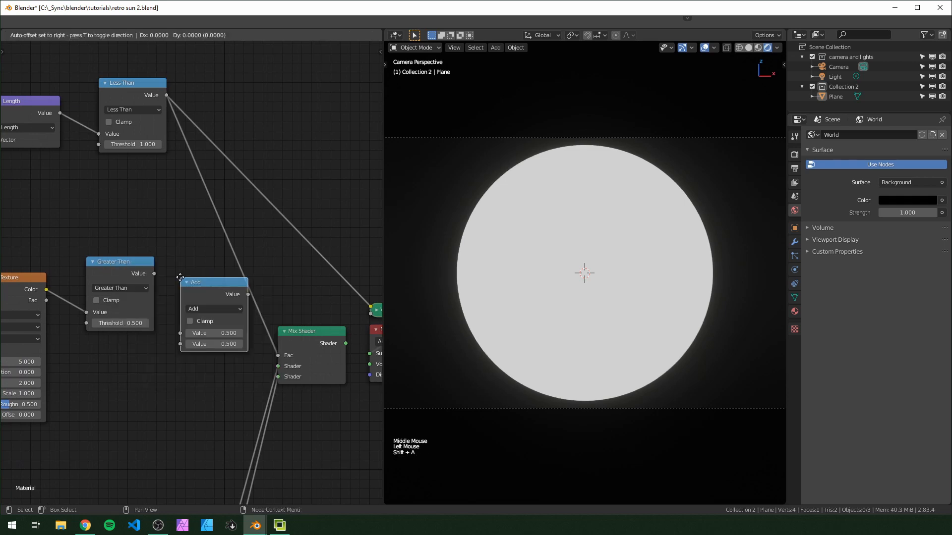
key(s)
click(211, 385)
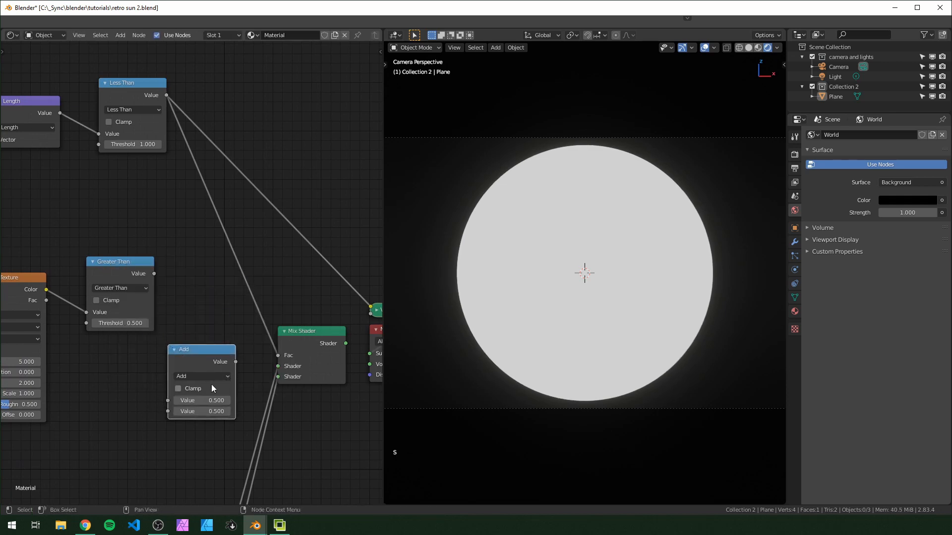
click(215, 376)
click(187, 264)
drag(209, 355, 261, 197)
Preview the Subtract node and connect the bands' Greater Than value to its second input
ctrl+shift+click(248, 206)
click(187, 223)
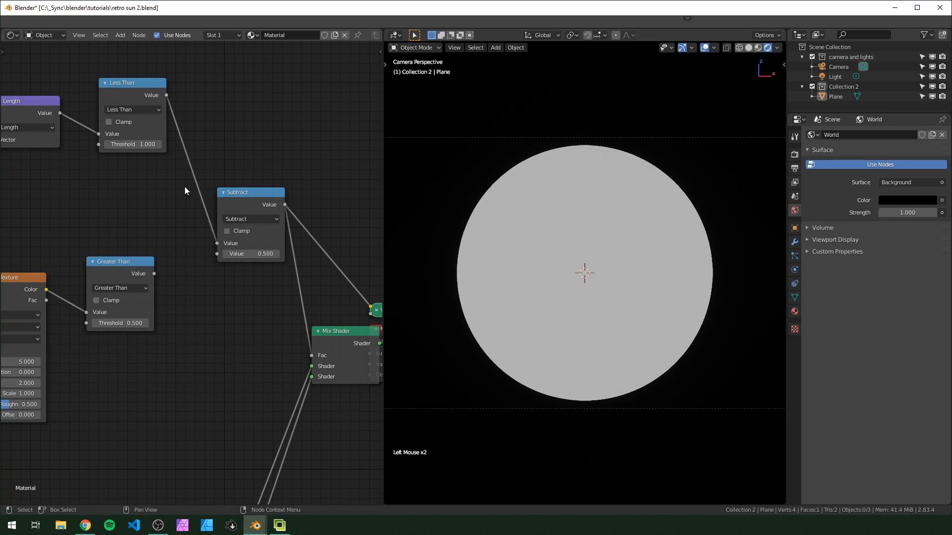
drag(154, 273, 217, 254)
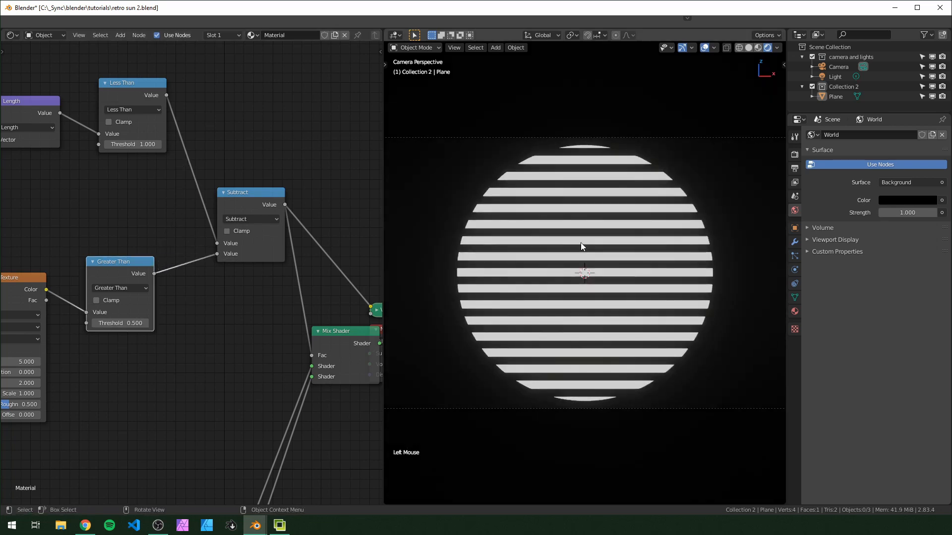
Move the Viewer and Material Output nodes clear of the Mix Shader and preview the Mix Shader on the plane
middle_drag(335, 338, 190, 319)
drag(270, 256, 340, 391)
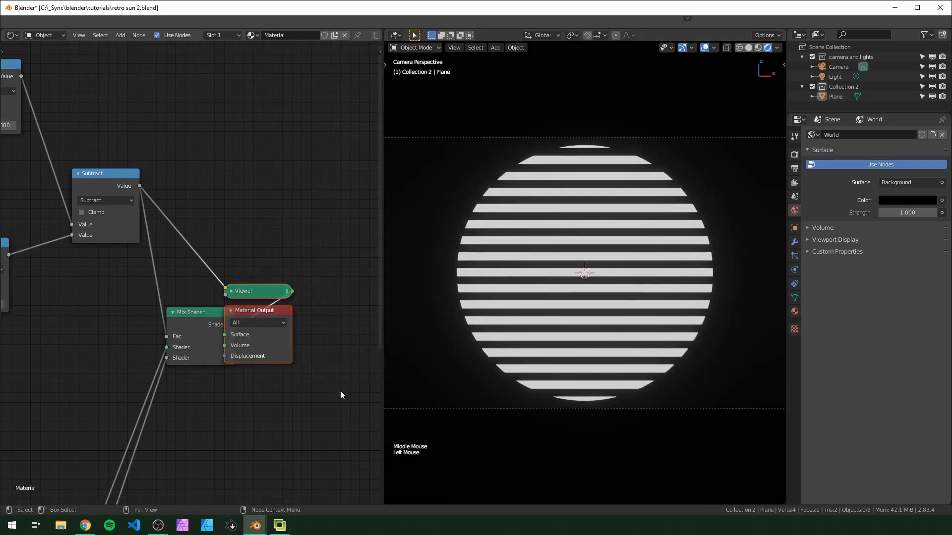
key(g)
click(28, 385)
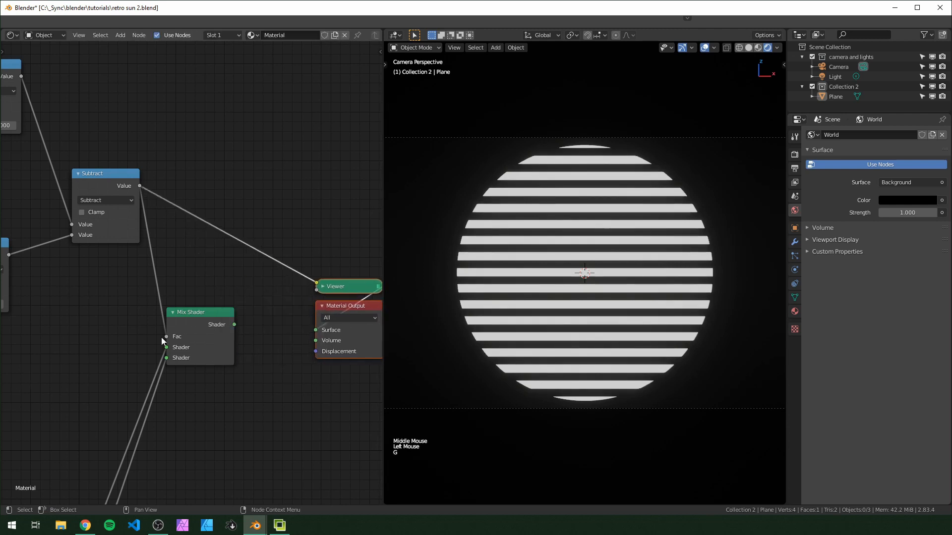
ctrl+shift+click(217, 325)
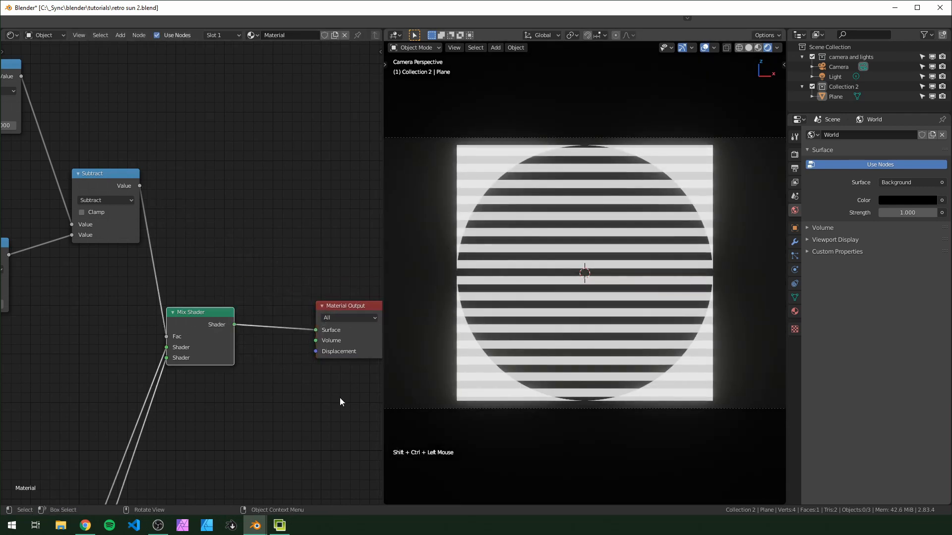
Enable Clamp on the Subtract node
middle_drag(119, 214, 232, 211)
click(201, 209)
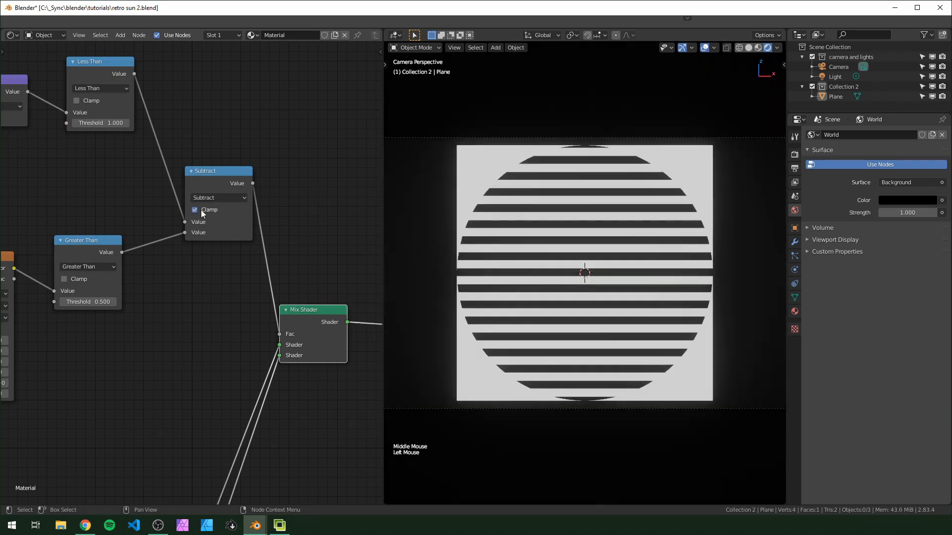
key(ctrl+z)
Swap the Mix Shader's inputs so the Transparent BSDF feeds the first shader and the Emission the second
mouse_move(319, 159)
mouse_down()
mouse_move(275, 160)
mouse_move(317, 168)
mouse_up()
drag(197, 432, 167, 259)
drag(160, 373, 211, 320)
drag(184, 258, 230, 249)
Inspect the striped sun disc from an angle and up close in material preview shading
click(758, 47)
middle_drag(585, 268, 516, 276)
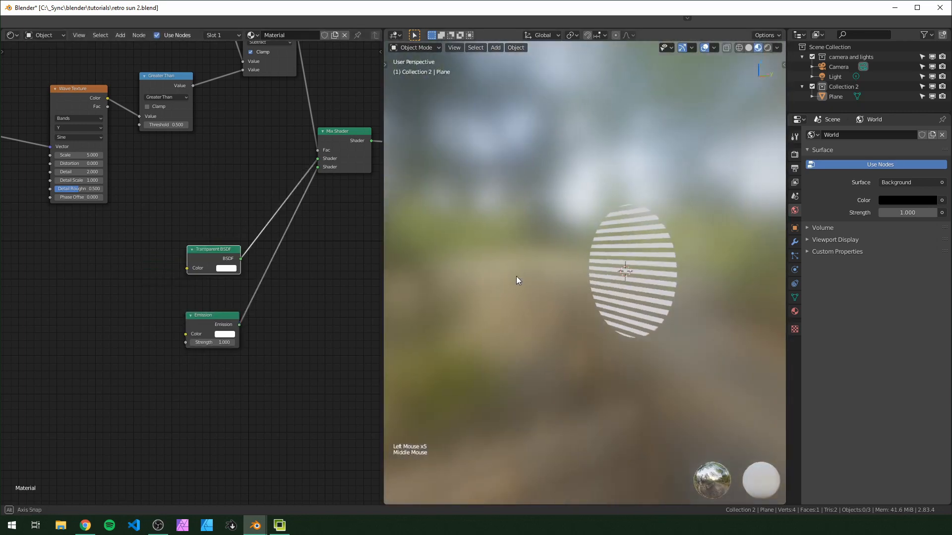
scroll(568, 306, up, 6)
middle_drag(569, 305, 616, 298)
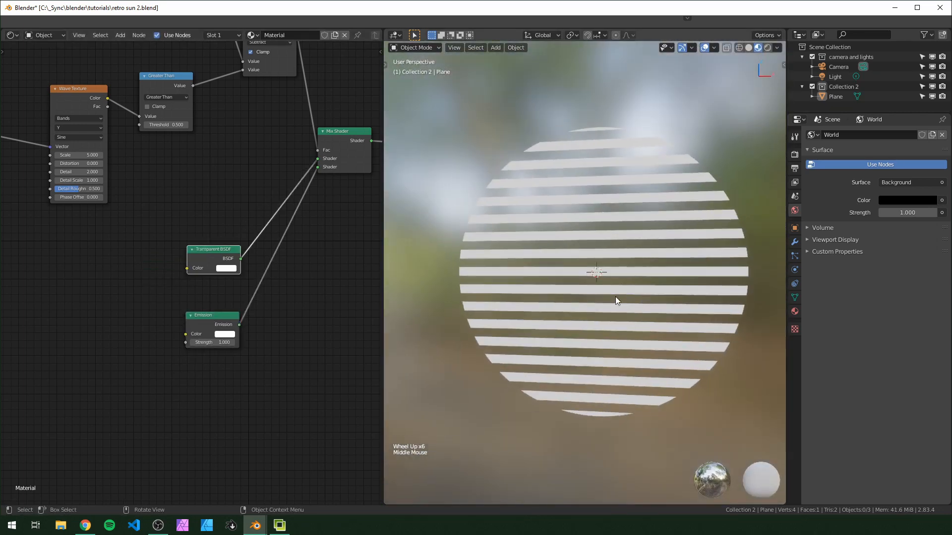
Try out a different scale on the Wave Texture node
scroll(192, 275, up, 5)
middle_drag(139, 182, 255, 344)
scroll(215, 318, up, 4)
middle_drag(144, 266, 208, 276)
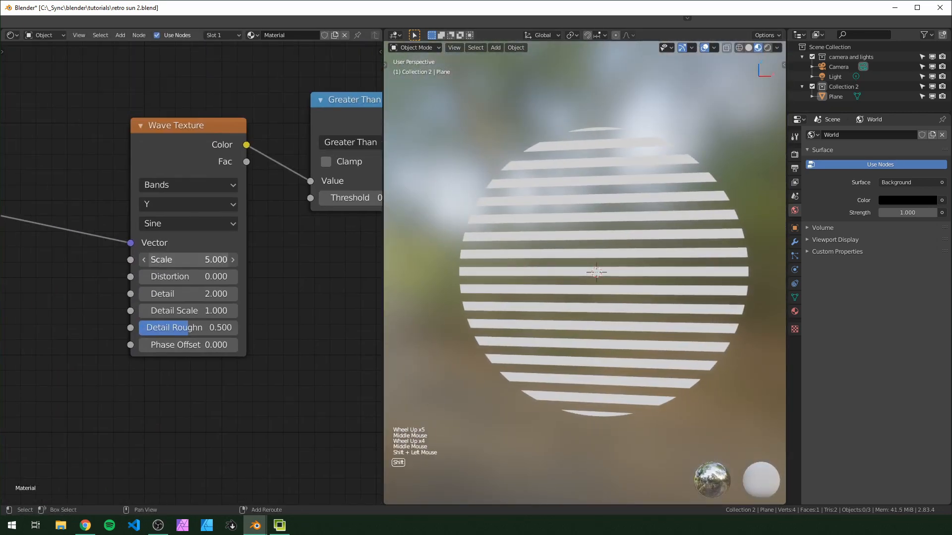
mouse_move(206, 260)
shift+mouse_down()
mouse_move(164, 259)
mouse_move(255, 259)
mouse_move(134, 259)
mouse_move(302, 260)
mouse_move(172, 259)
mouse_move(199, 260)
shift+mouse_up()
Try driving the Wave Texture's vector input with the Object texture coordinates
scroll(11, 271, down, 8)
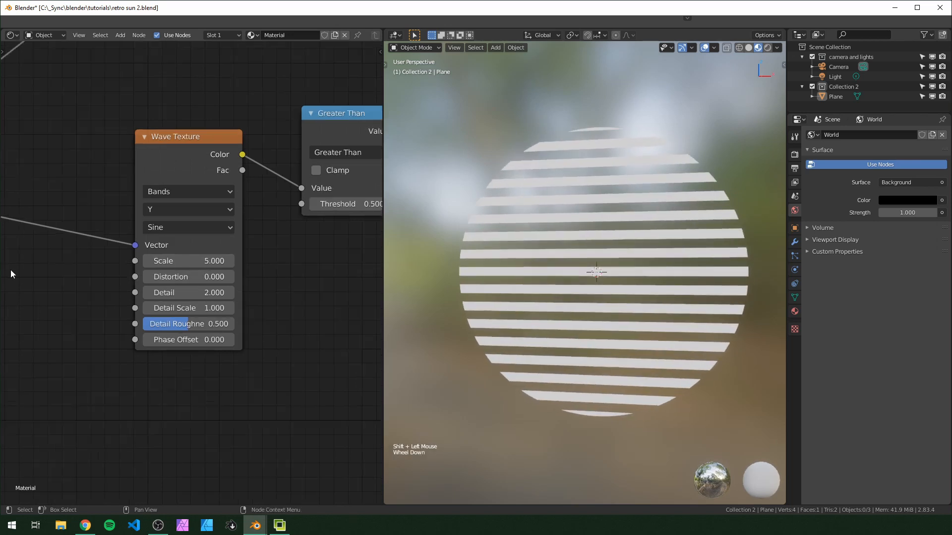
middle_drag(60, 278, 255, 299)
drag(174, 248, 352, 277)
middle_drag(327, 312, 188, 300)
scroll(248, 285, up, 5)
mouse_move(248, 282)
shift+mouse_down()
mouse_move(292, 282)
mouse_move(248, 282)
shift+mouse_up()
middle_drag(28, 293, 206, 312)
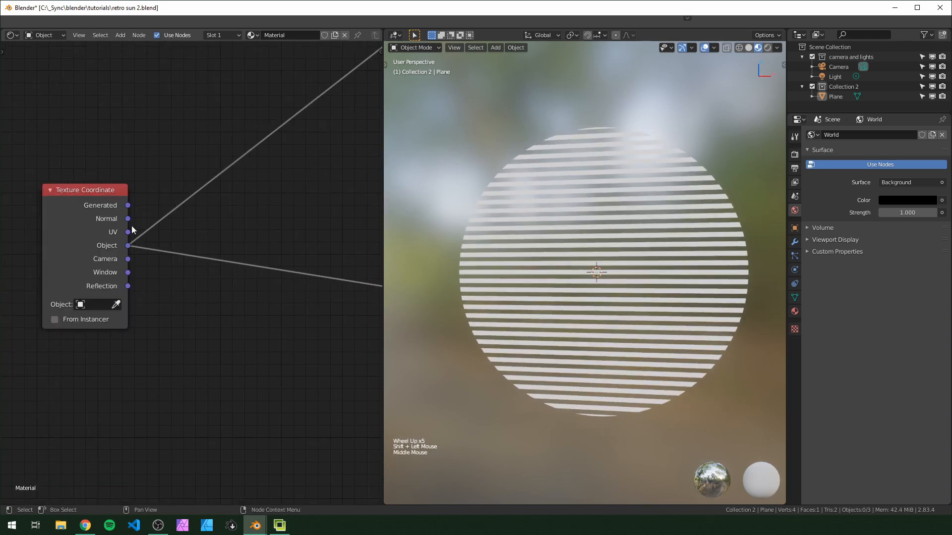
Reconnect the Texture Coordinate's UV output to the Wave Texture's vector input
middle_drag(272, 298, 141, 302)
middle_drag(47, 245, 107, 262)
drag(56, 254, 58, 254)
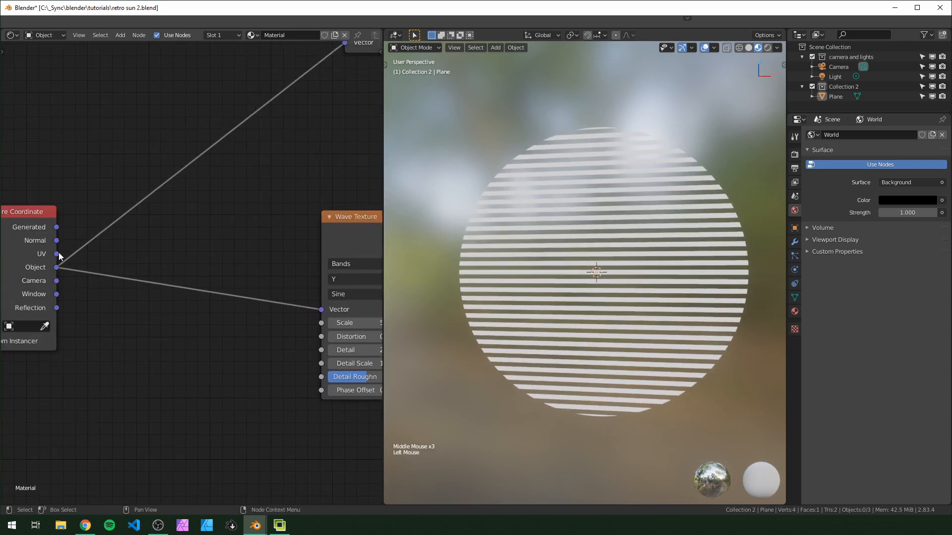
drag(58, 254, 320, 310)
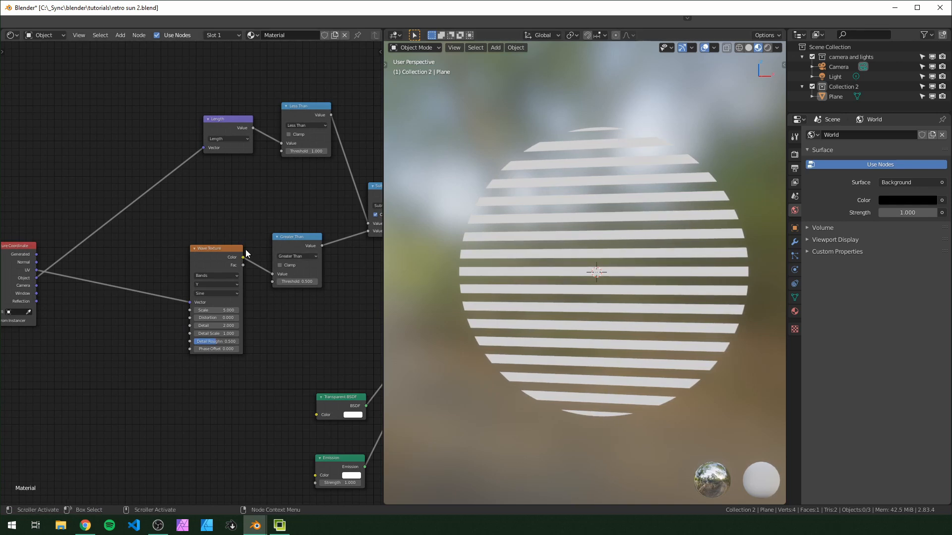
Duplicate the Length node and place the copy in the empty area below the Texture Coordinate and Wave Texture link
middle_drag(234, 265, 244, 297)
scroll(225, 270, down, 3)
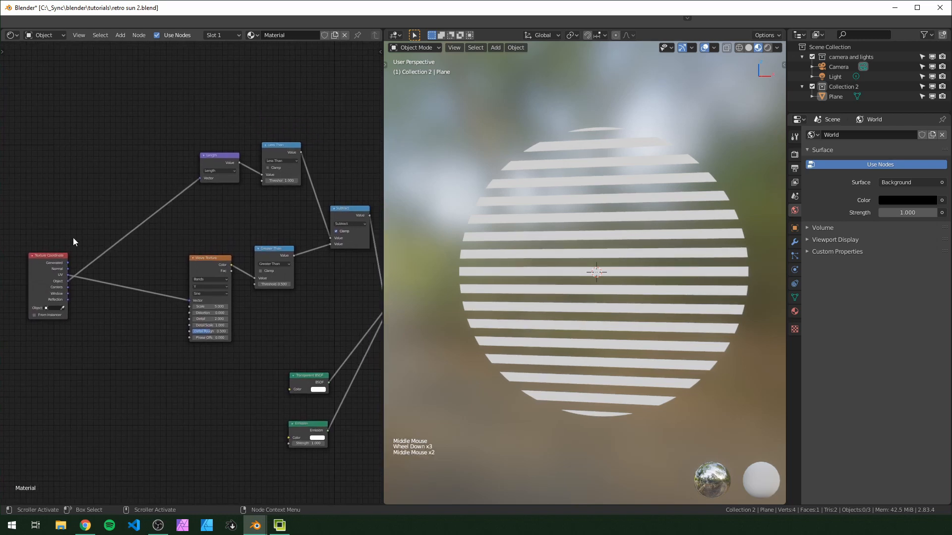
middle_drag(227, 147, 172, 166)
scroll(171, 165, up, 4)
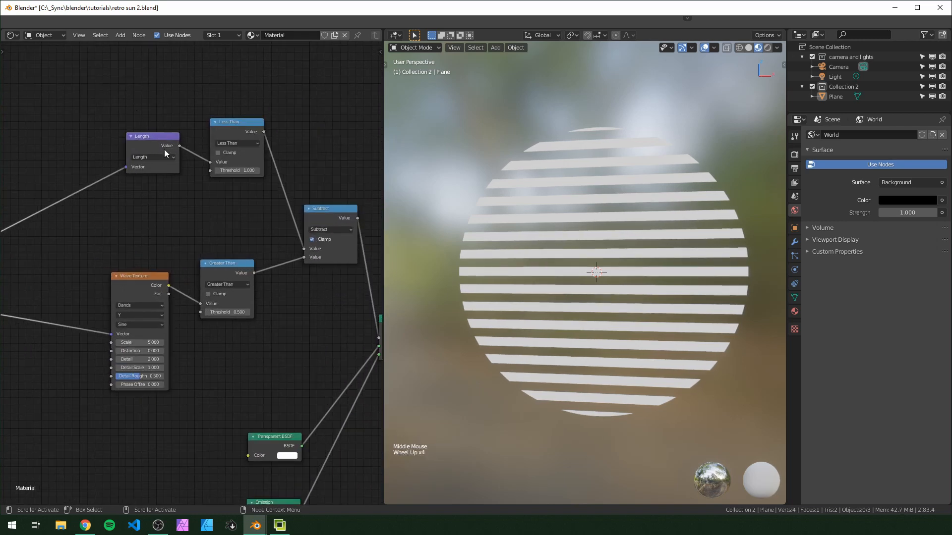
click(165, 149)
middle_drag(107, 211, 145, 209)
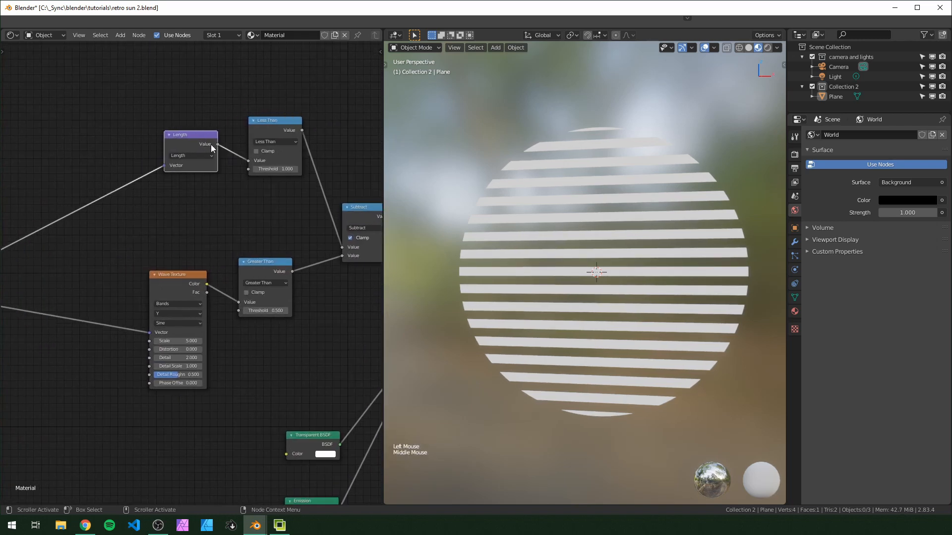
key(shift+d)
click(112, 390)
Connect the UV output to the duplicated Length node and preview it in the rendered camera view
middle_drag(112, 391, 283, 363)
drag(78, 261, 237, 395)
drag(271, 353, 192, 380)
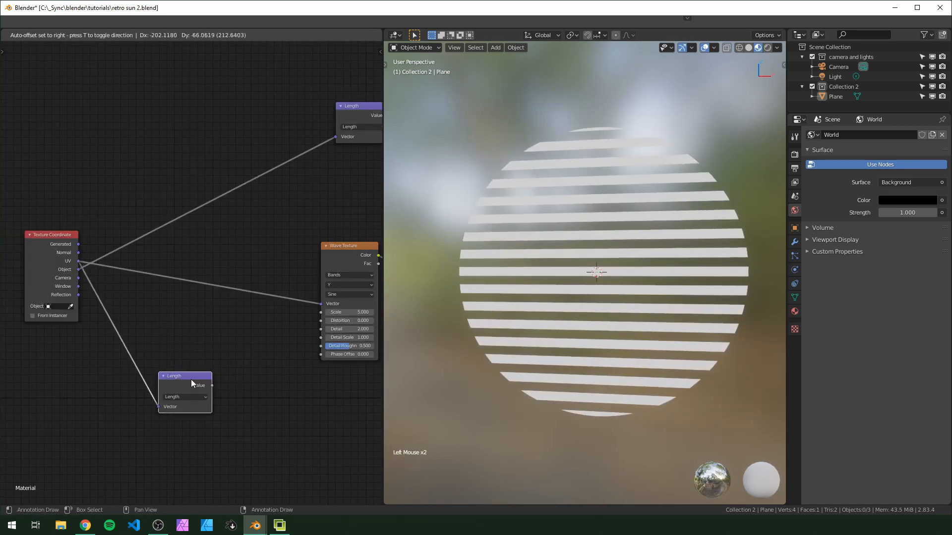
ctrl+shift+click(207, 380)
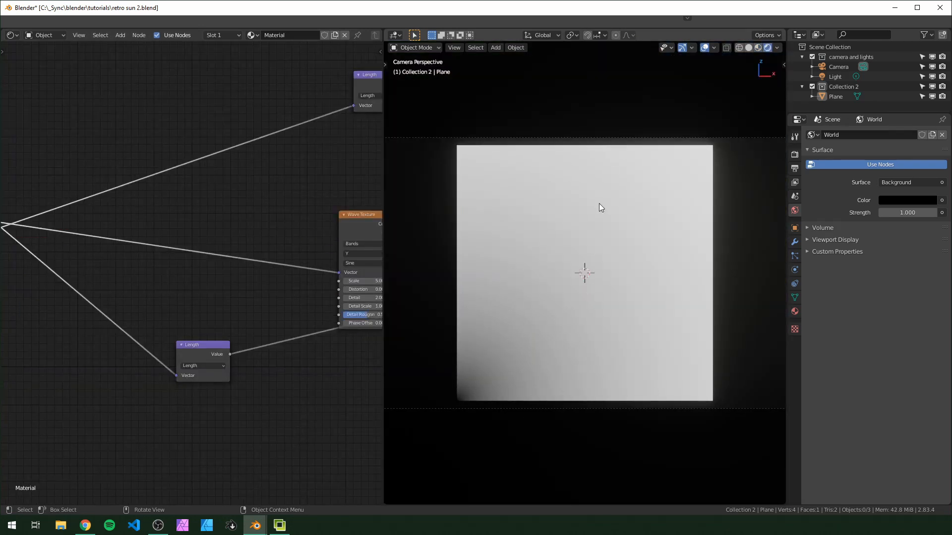
Add a Mapping node between the UV output and the duplicated Length node
middle_drag(97, 379, 215, 367)
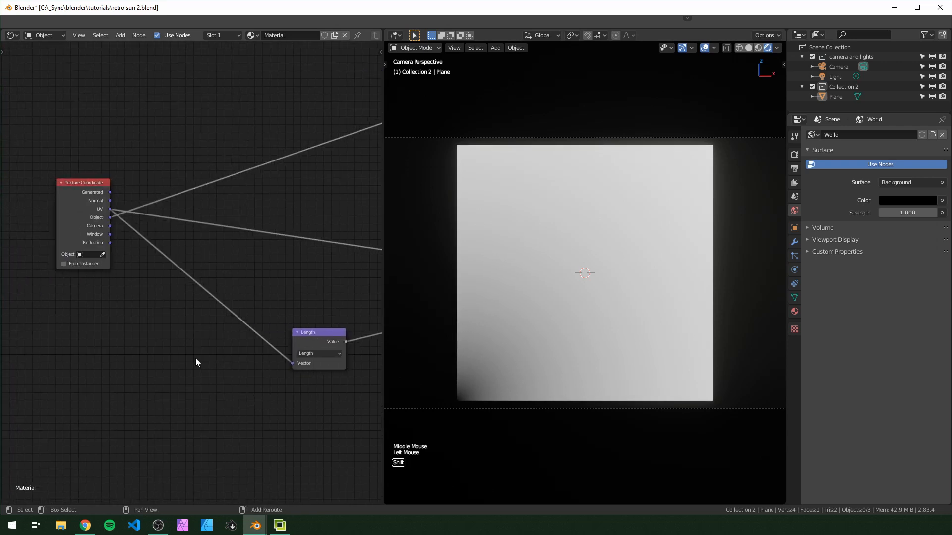
key(shift+a)
text(mapping)
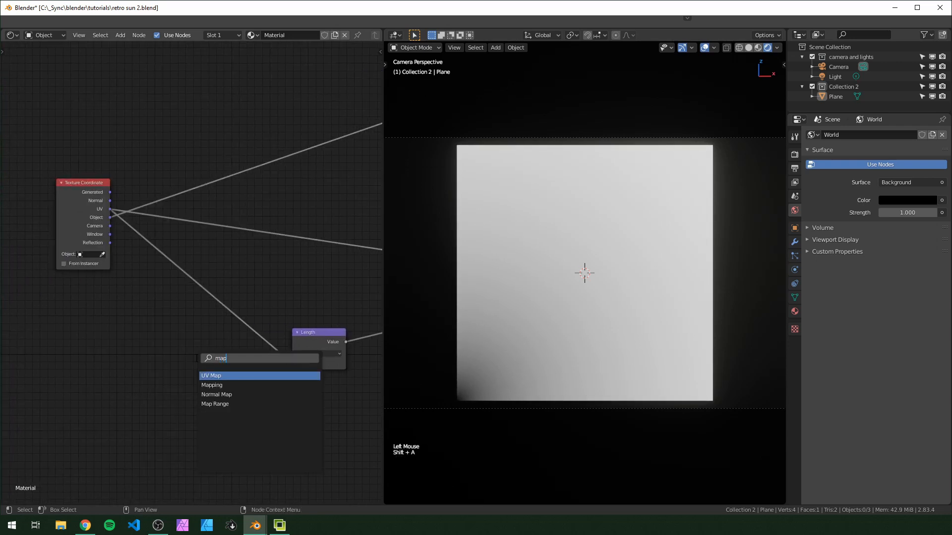
key(Return)
click(206, 294)
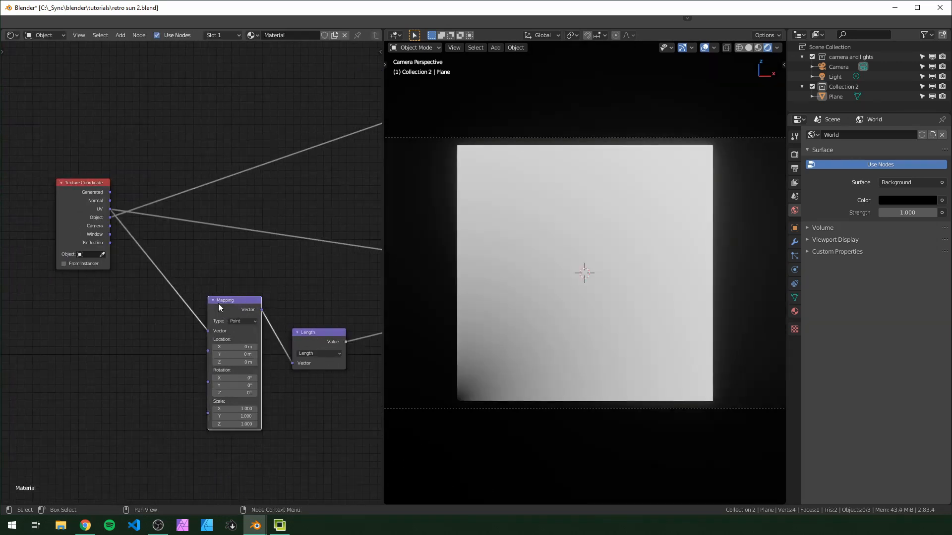
Set the Mapping node's X scale to 0
scroll(272, 421, up, 6)
middle_drag(273, 421, 288, 383)
scroll(288, 383, down, 1)
scroll(287, 382, up, 3)
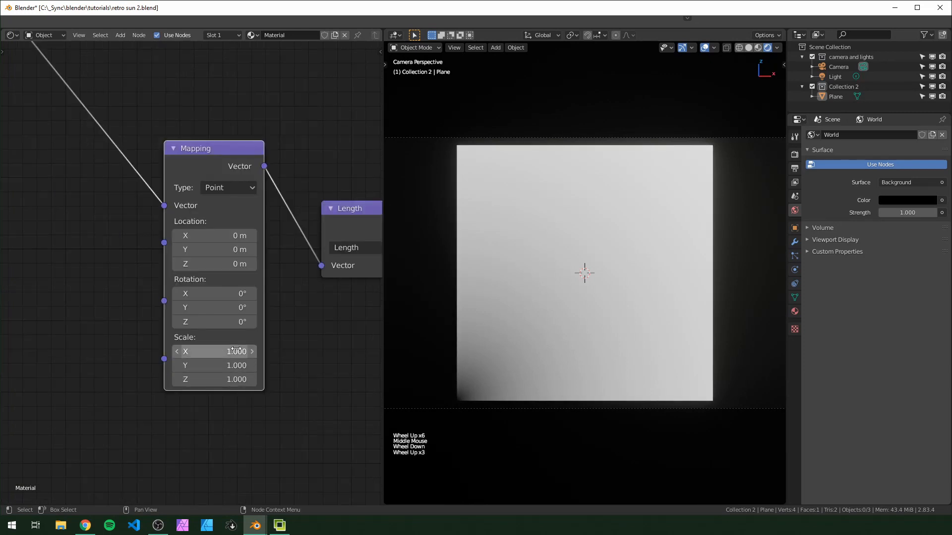
shift+drag(236, 350, 181, 352)
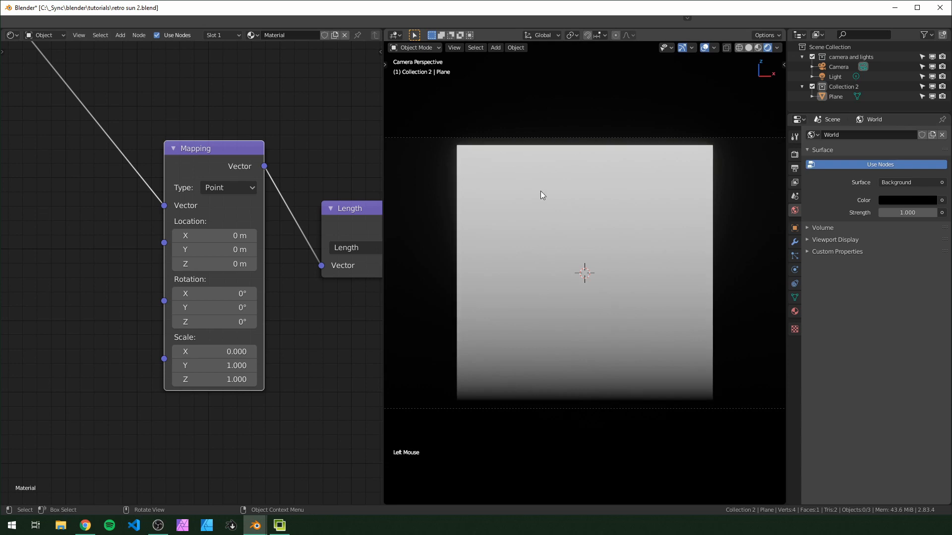
Move the duplicated Length node closer to the Mapping node
scroll(266, 327, down, 6)
middle_drag(267, 327, 183, 360)
drag(201, 276, 178, 280)
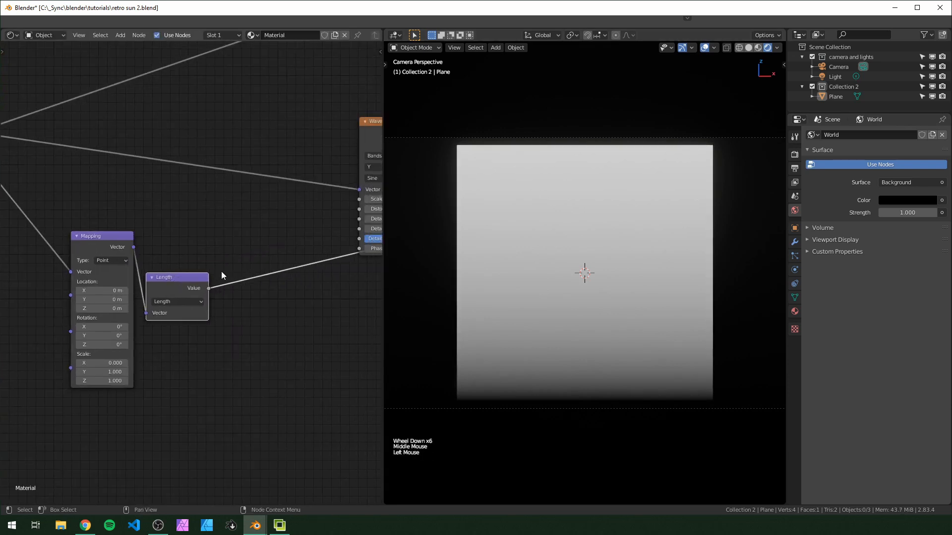
middle_drag(309, 178, 179, 232)
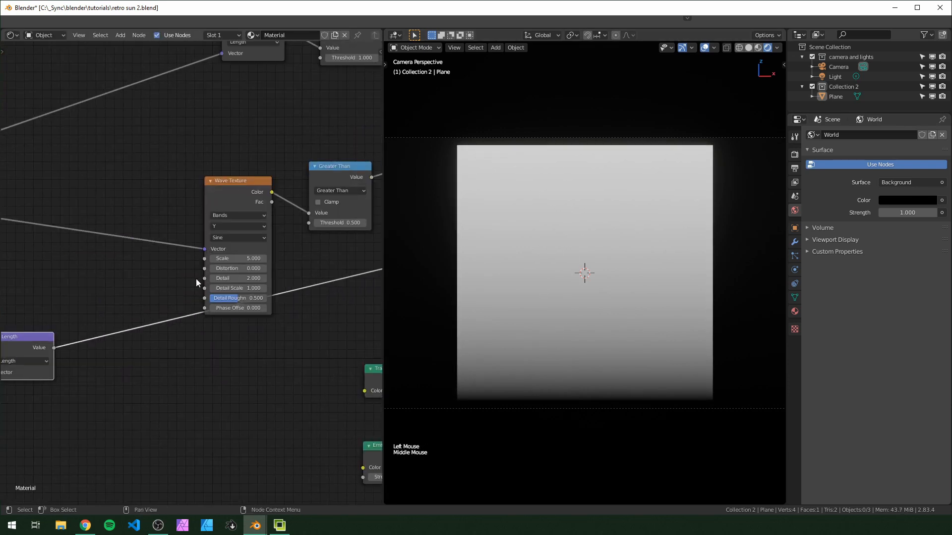
Preview the Greater Than node's output and set the Wave Texture scale to 1
middle_drag(195, 278, 257, 267)
middle_drag(310, 177, 260, 177)
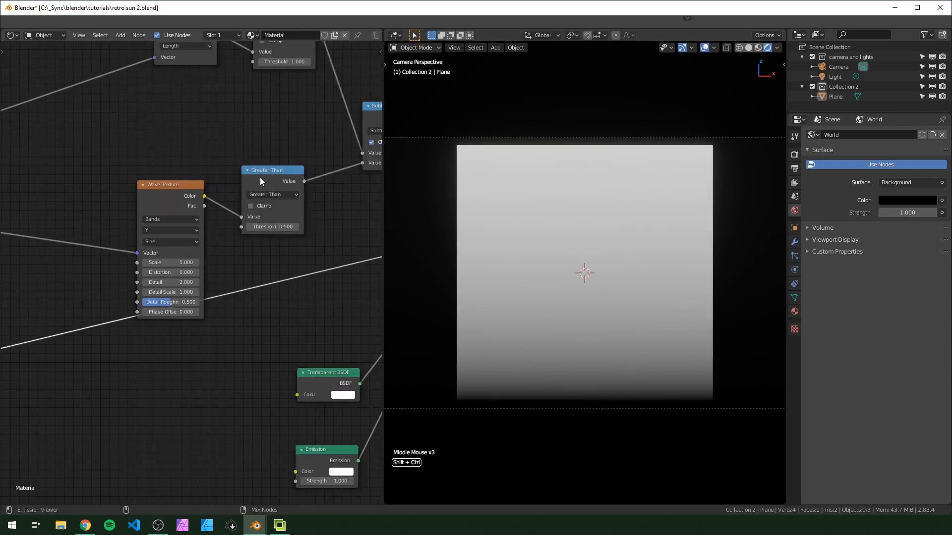
ctrl+shift+click(260, 178)
middle_drag(174, 293, 251, 291)
drag(257, 262, 218, 261)
scroll(104, 386, down, 6)
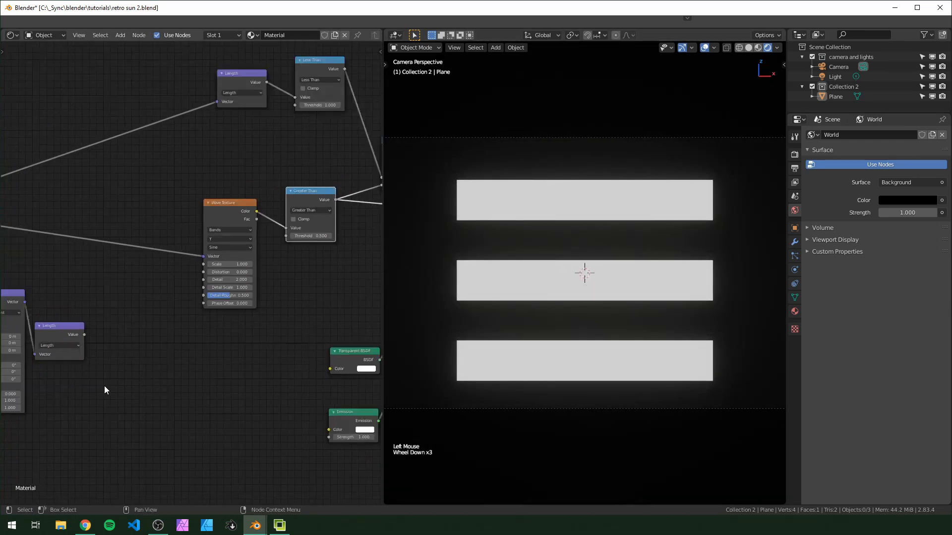
Move the Texture Coordinate node farther away from the Mapping and Length nodes to make room for the links
middle_drag(104, 385, 123, 322)
middle_drag(39, 205, 149, 207)
drag(125, 170, 198, 311)
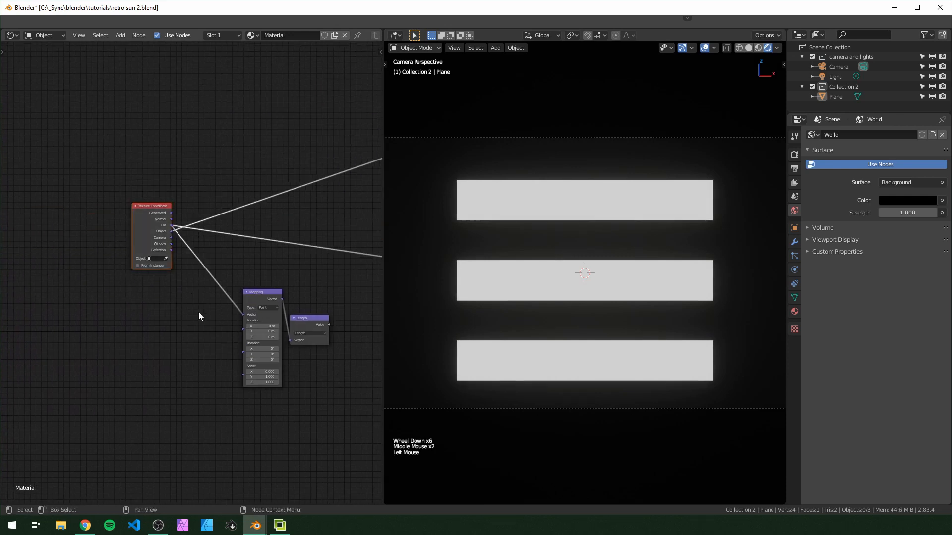
key(g)
Add a shared reroute point on the two UV links, place it near the Texture Coordinate node, and add another on the Object link
scroll(57, 298, up, 5)
middle_drag(57, 301, 174, 379)
shift+right_drag(187, 361, 238, 303)
key(g)
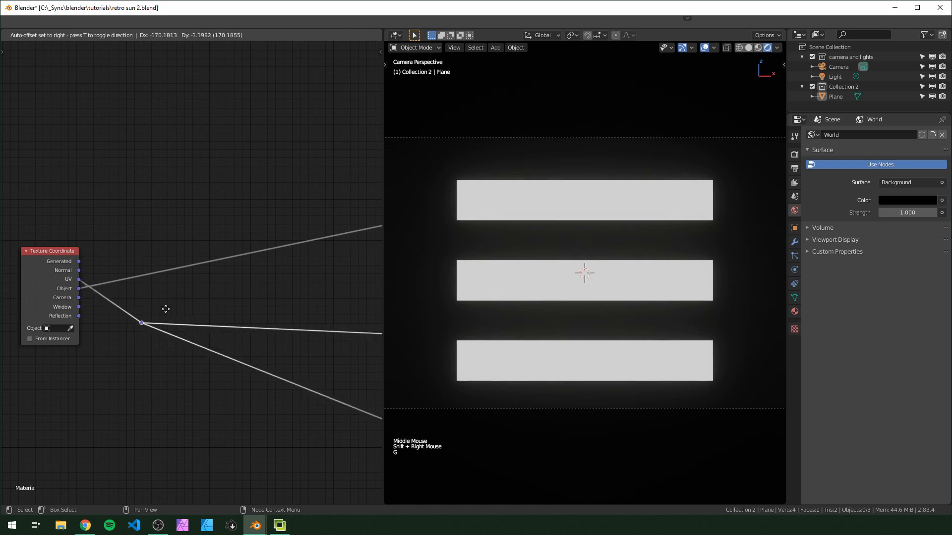
click(165, 312)
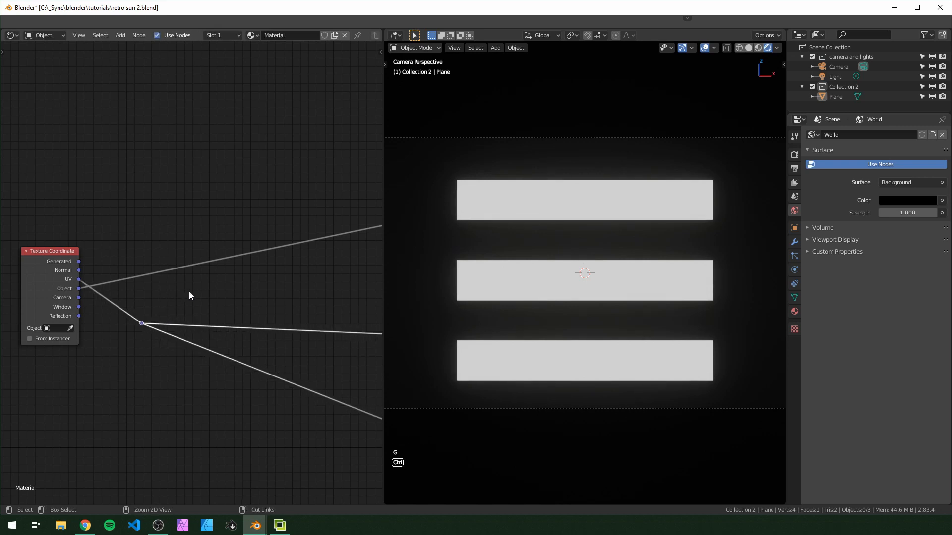
shift+right_drag(189, 291, 204, 200)
Duplicate the Mapping node and insert the copy on the UV link just before the Wave Texture
middle_drag(304, 316, 100, 246)
scroll(174, 294, down, 5)
middle_drag(234, 308, 165, 313)
scroll(164, 313, up, 2)
scroll(165, 313, up, 2)
middle_drag(6, 267, 44, 281)
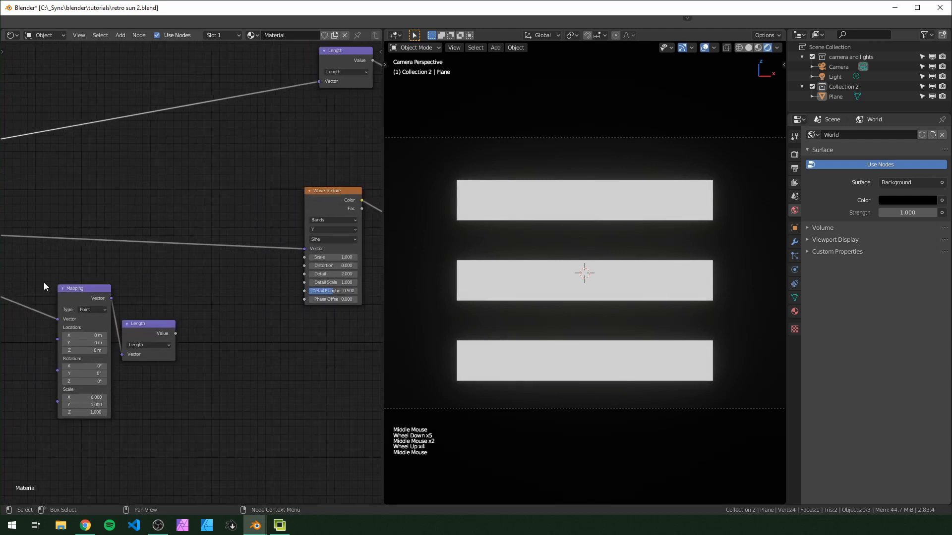
click(78, 289)
key(shift+d)
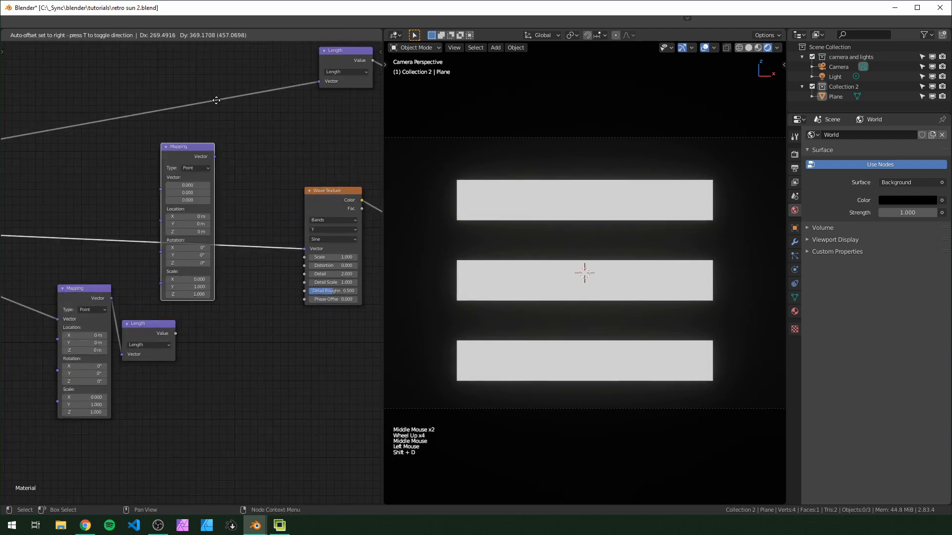
click(257, 173)
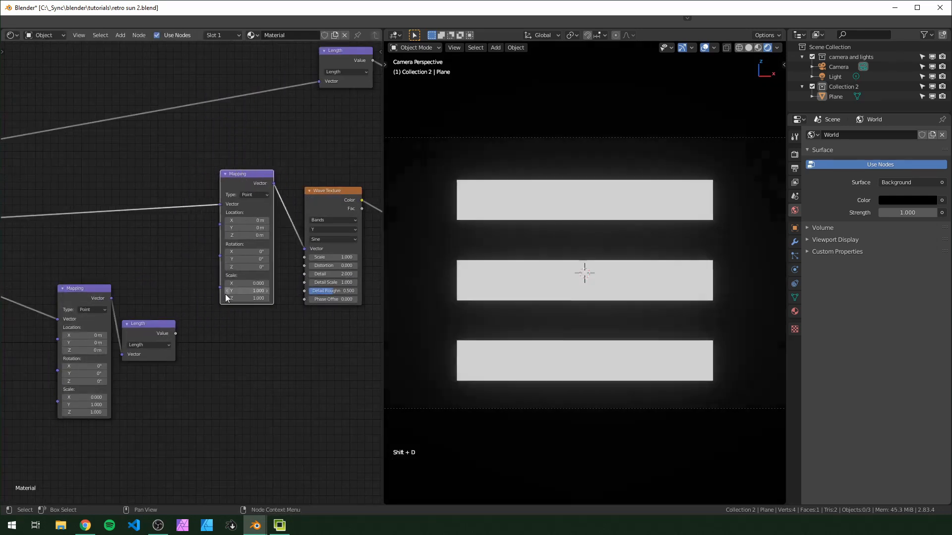
Reset the duplicated Mapping node in front of the Wave Texture to its default values
key(ctrl+z)
key(BackSpace)
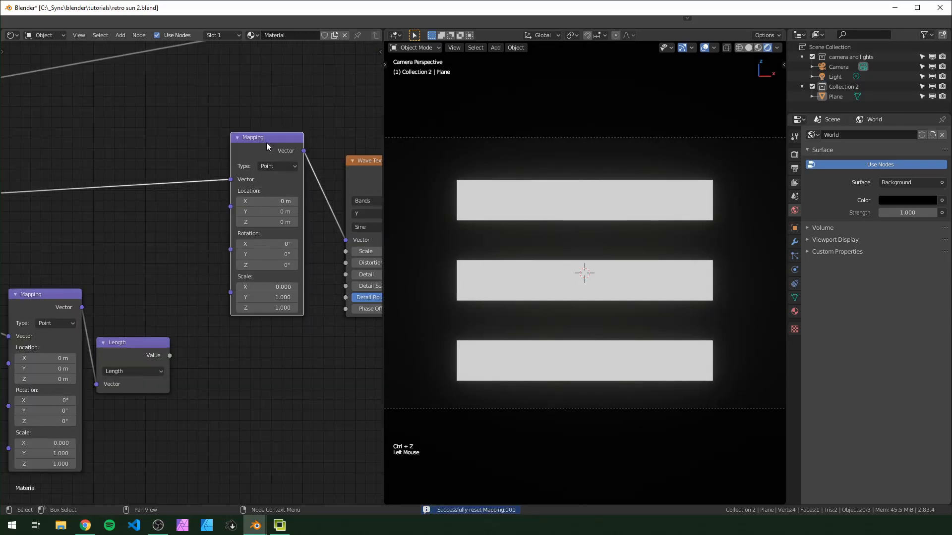
key(BackSpace)
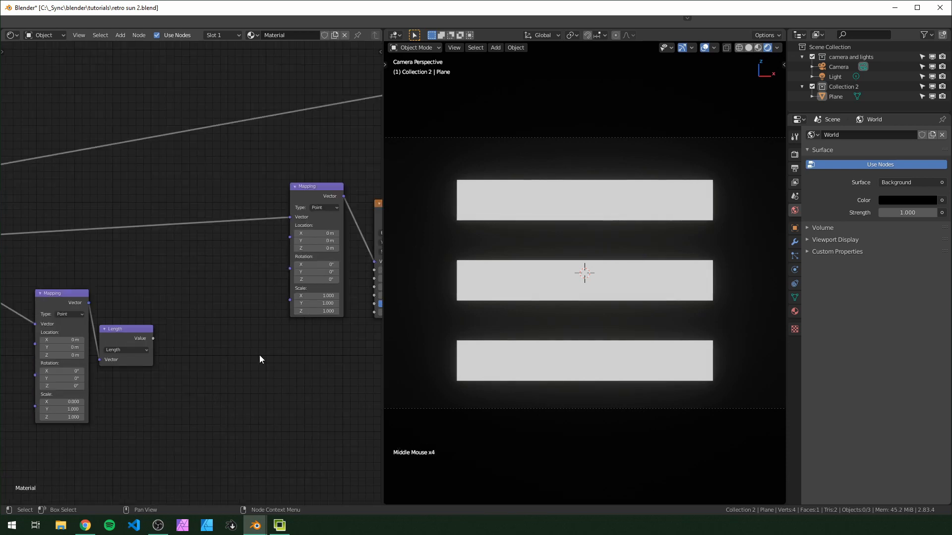
Try different X and Y scale values on the Mapping node in front of the Wave Texture
scroll(273, 359, up, 3)
middle_drag(273, 358, 176, 367)
shift+drag(243, 310, 266, 320)
shift+right_click(251, 310)
shift+right_click(251, 320)
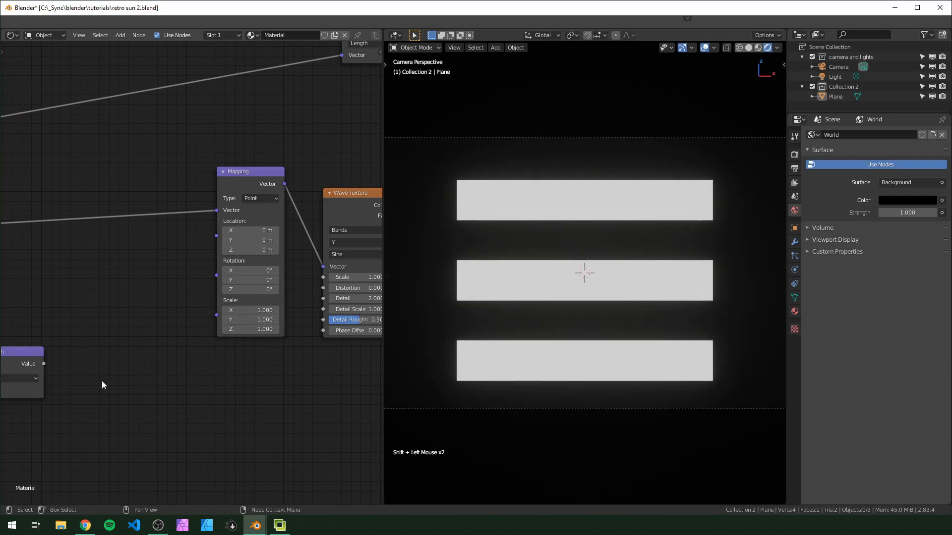
Preview the duplicated Length node to examine its vertical gradient on the plane
middle_drag(102, 384, 218, 373)
ctrl+shift+click(115, 342)
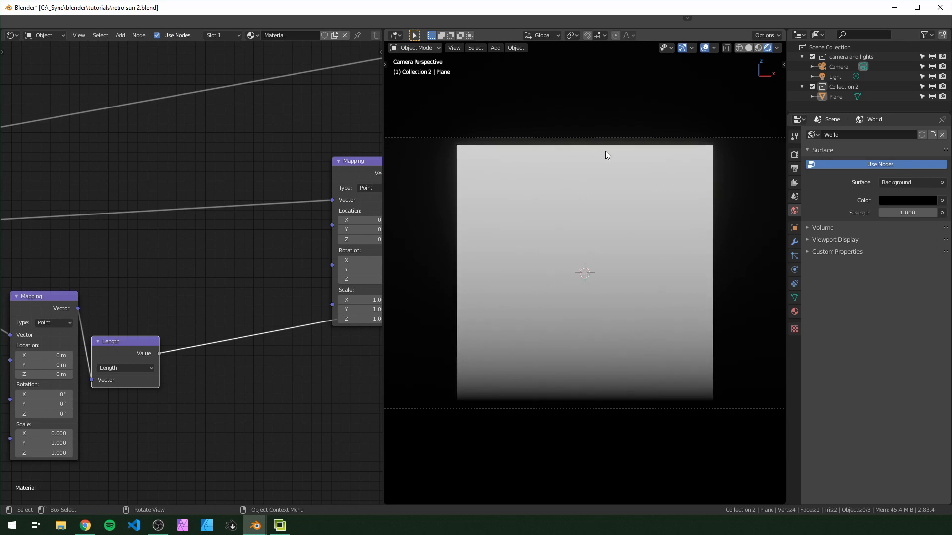
middle_drag(339, 366, 219, 380)
middle_drag(331, 323, 352, 323)
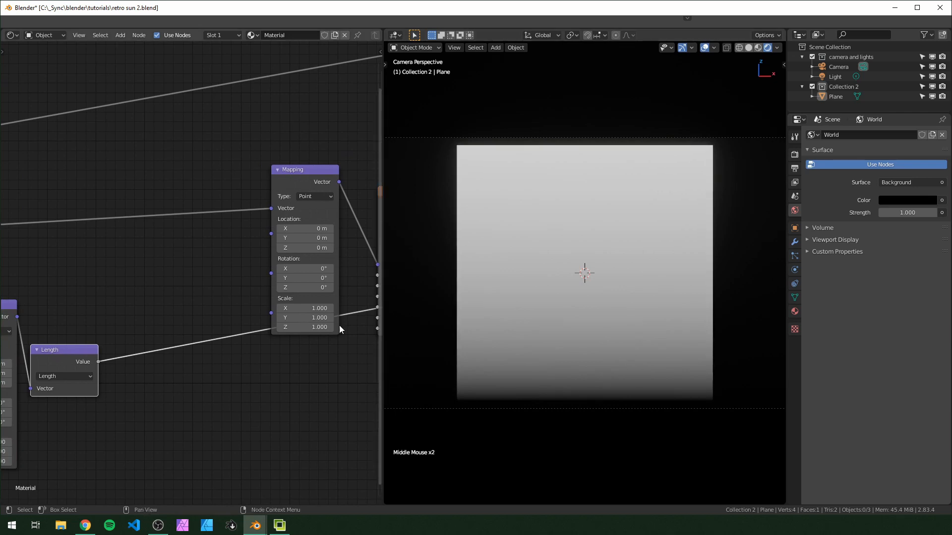
Connect the duplicated Length node's Value to the Wave Texture Mapping node's Scale input and preview the Greater Than output
click(281, 377)
middle_drag(176, 394, 247, 378)
click(247, 379)
drag(170, 346, 343, 297)
middle_drag(302, 382, 99, 401)
scroll(99, 401, down, 5)
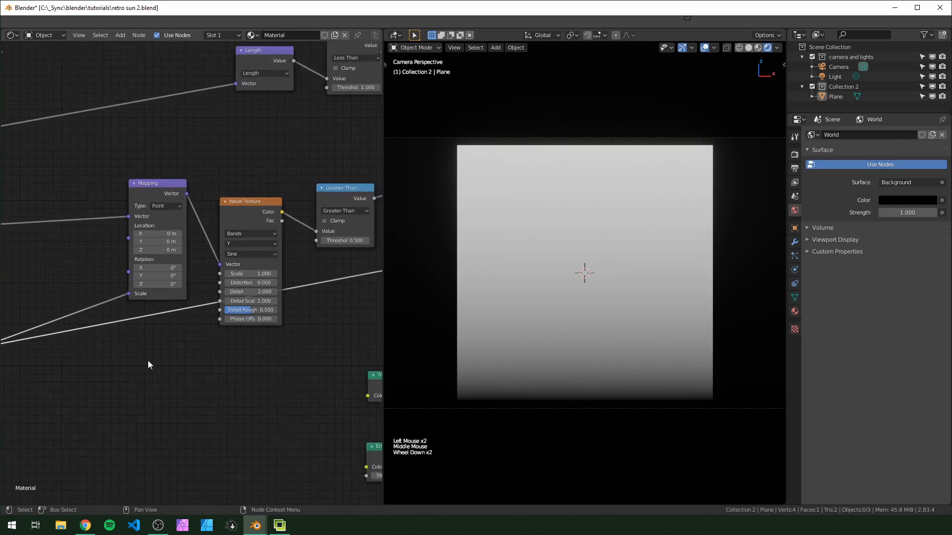
scroll(147, 361, up, 1)
middle_drag(298, 208, 282, 218)
ctrl+shift+click(317, 205)
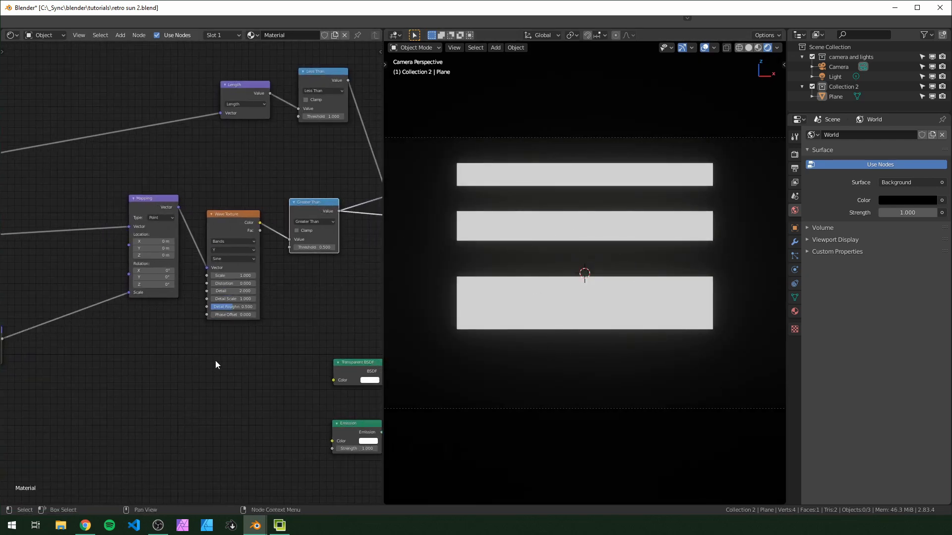
Insert a Math node between the duplicated Length node and the Mapping Scale input, with its operation set to Multiply Add
scroll(215, 362, up, 3)
middle_drag(216, 362, 318, 365)
scroll(188, 382, up, 2)
key(shift+a)
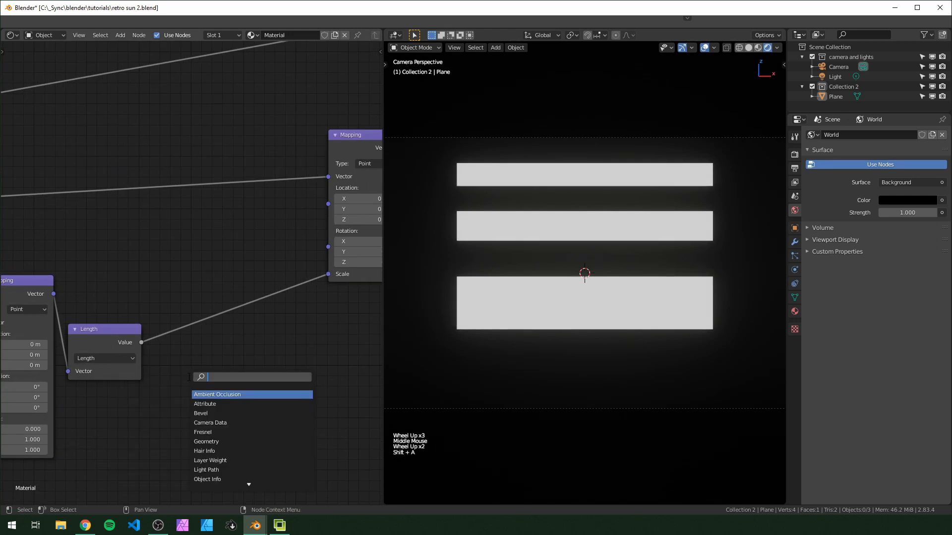
text(math)
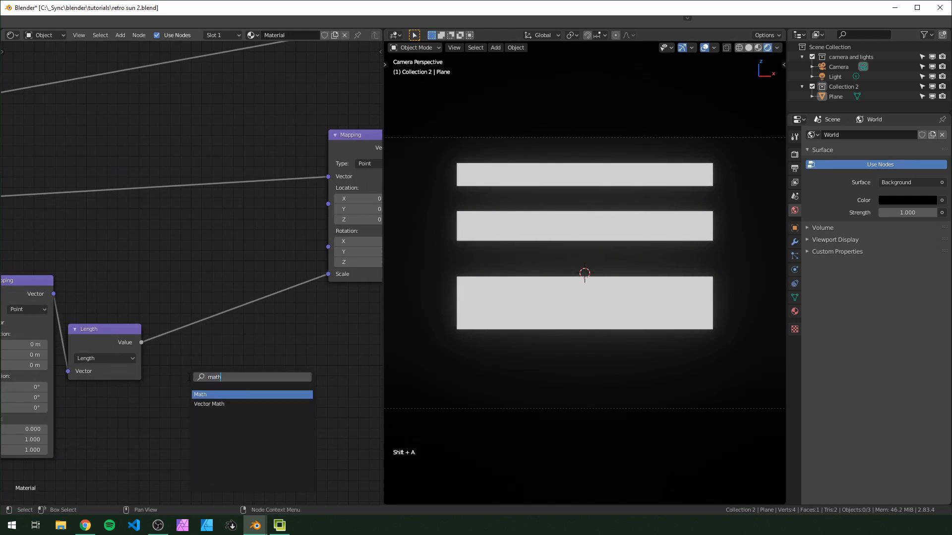
key(Return)
click(199, 317)
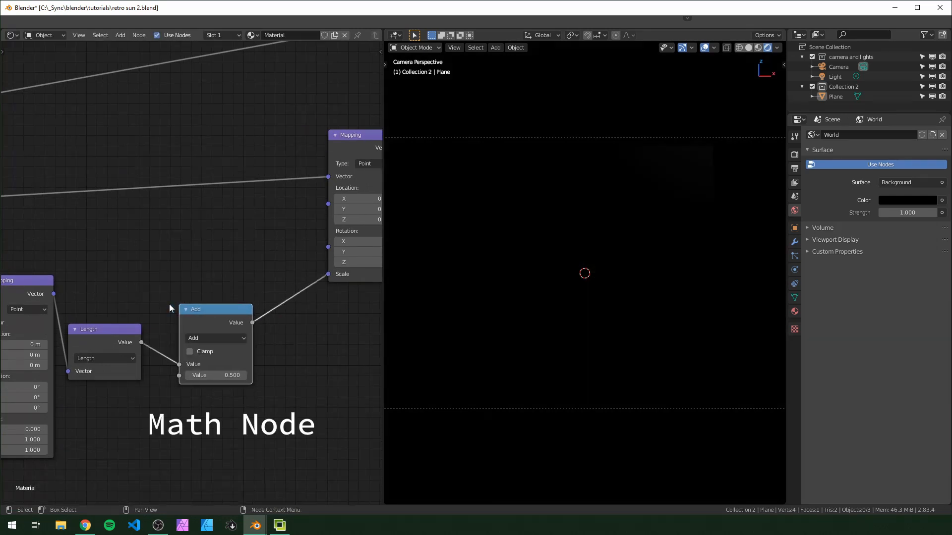
click(224, 337)
click(221, 423)
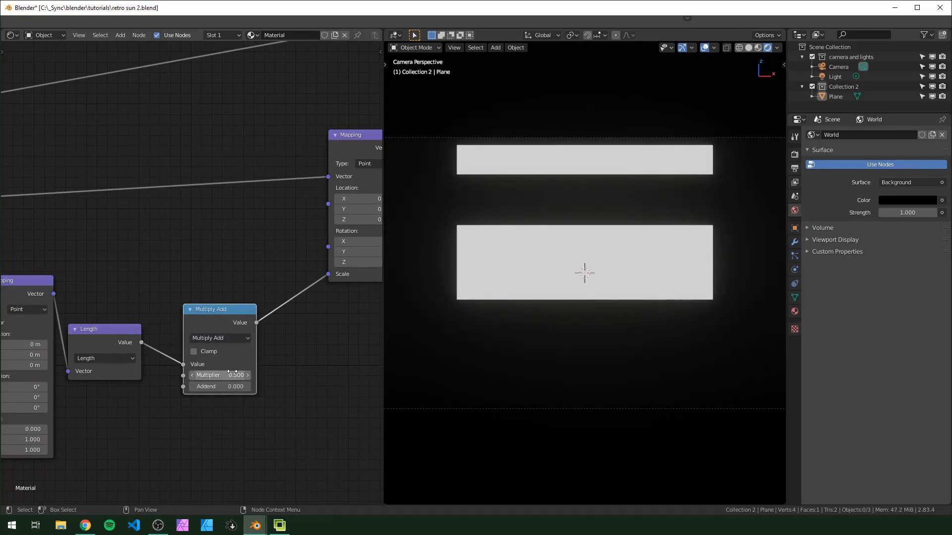
Set the Multiply Add node's multiplier to 0 and its addend to 1
middle_drag(248, 403, 213, 401)
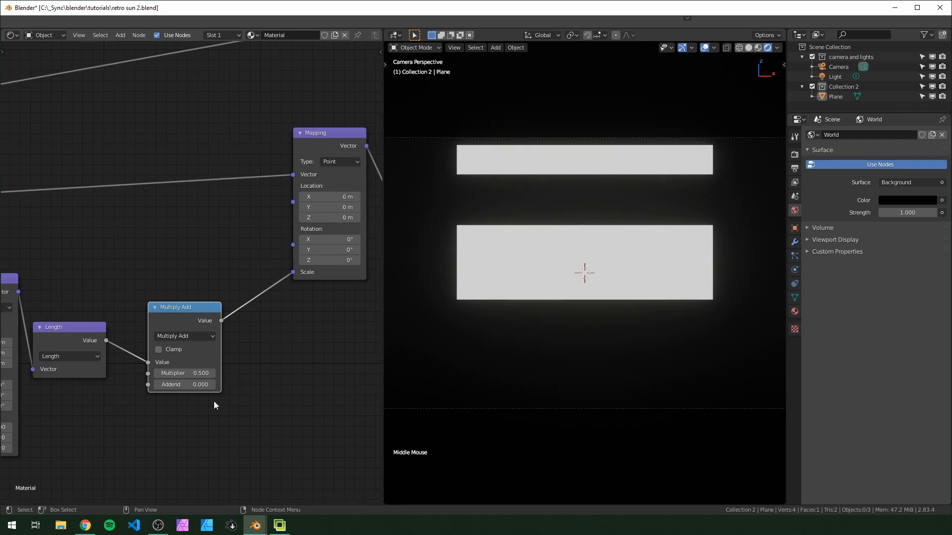
click(196, 376)
text(0)
key(Return)
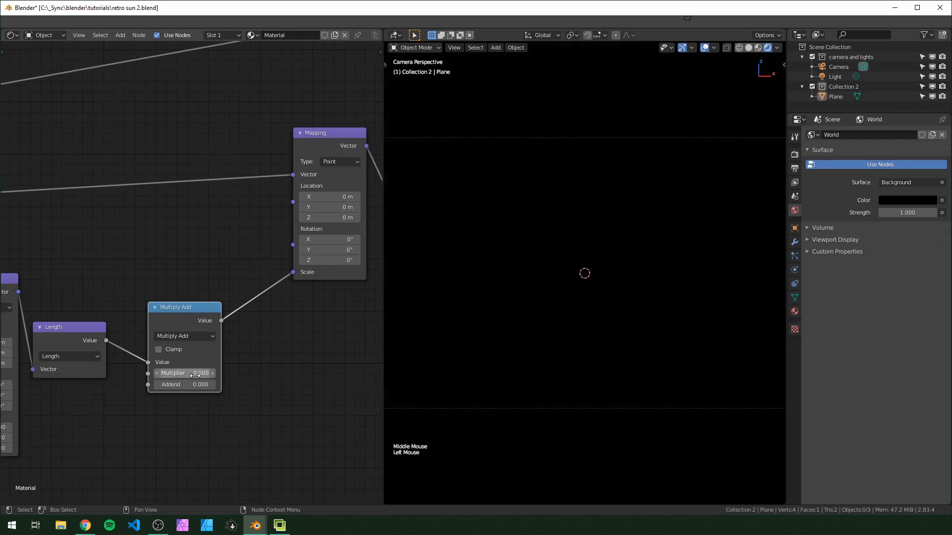
click(194, 386)
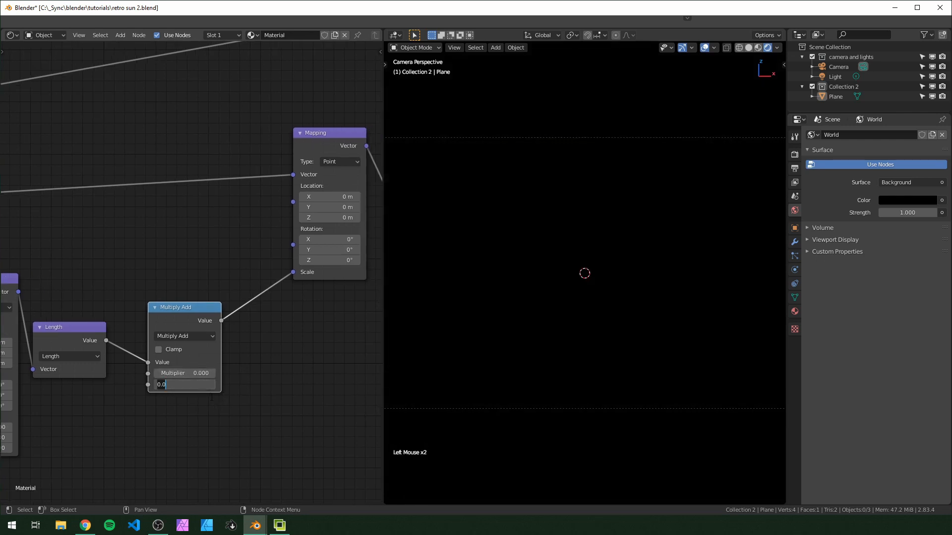
text(1)
key(Return)
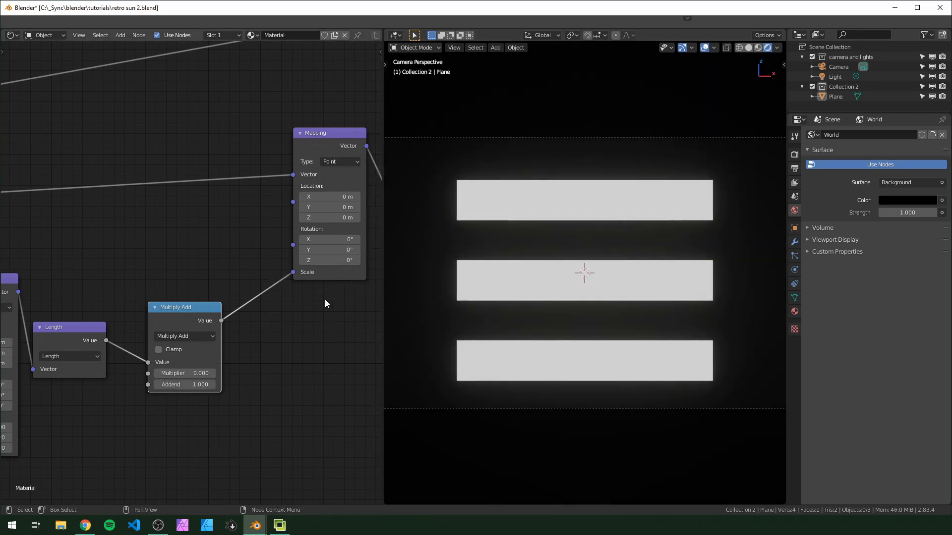
Experiment with the Multiply Add values, ending with a multiplier of 19 and an addend of 1
middle_drag(318, 288, 194, 298)
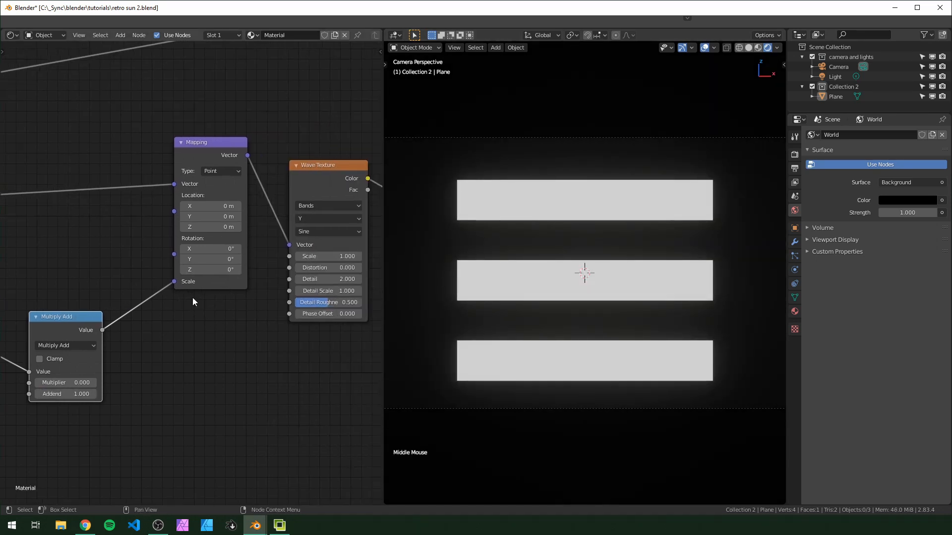
scroll(171, 376, up, 2)
middle_drag(171, 376, 263, 369)
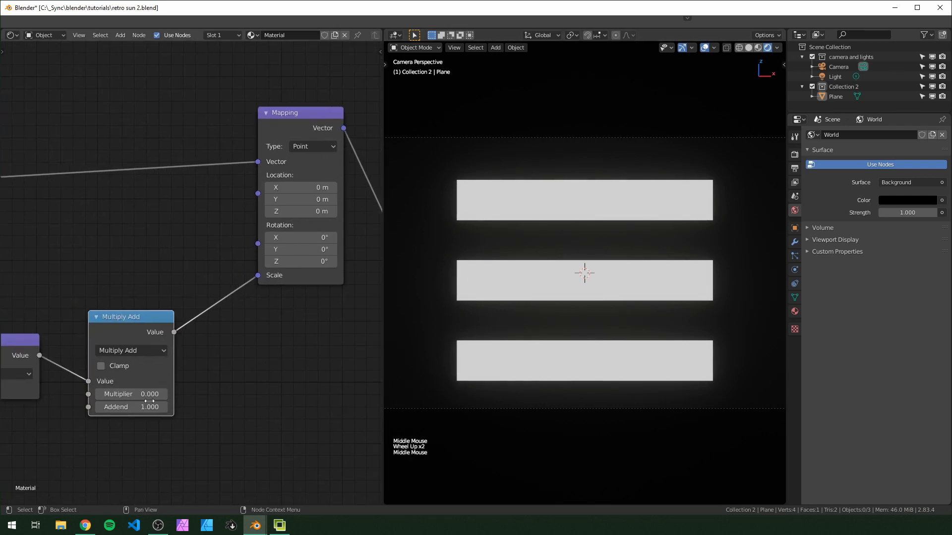
shift+drag(131, 407, 210, 407)
drag(148, 407, 183, 394)
Try Y locations of -1 m and -2 m on the Mapping node that feeds the duplicated Length node
scroll(183, 347, down, 4)
middle_drag(74, 199, 257, 303)
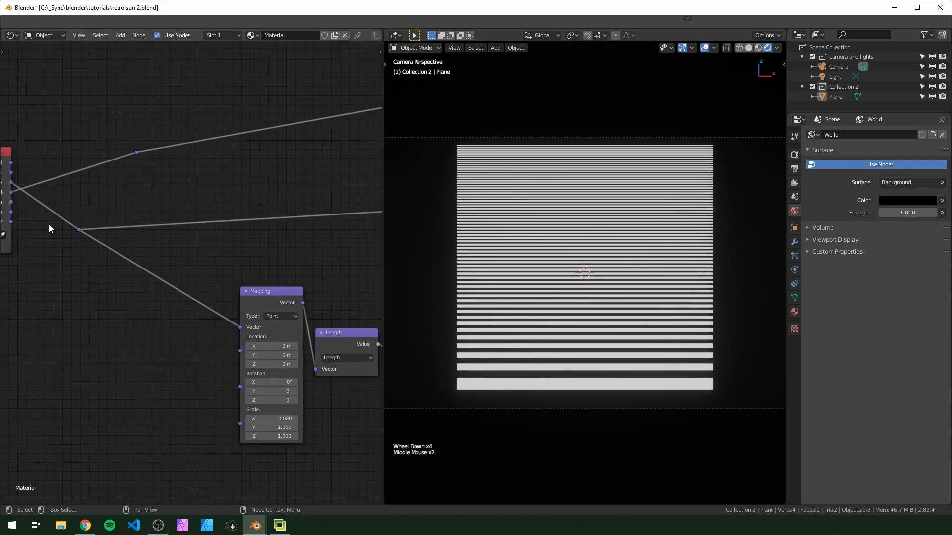
middle_drag(9, 204, 73, 225)
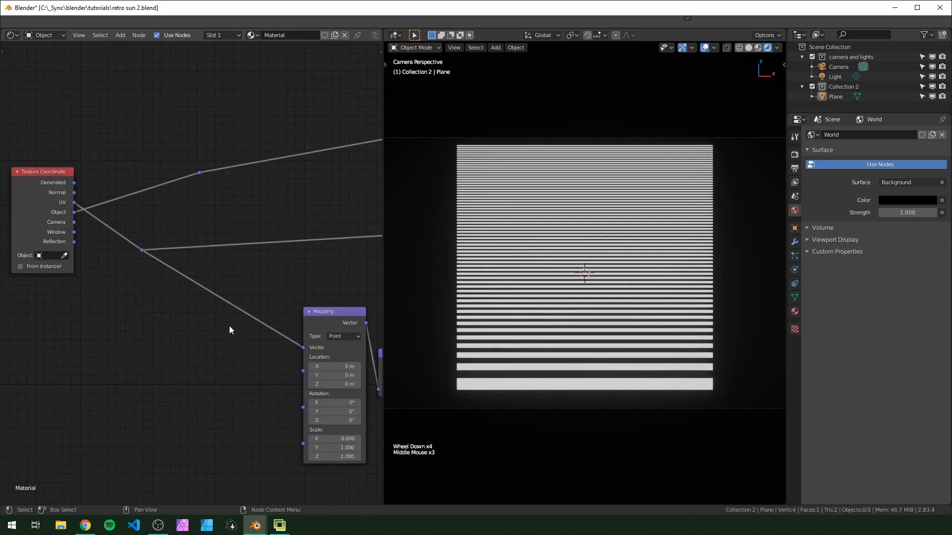
middle_drag(230, 331, 104, 329)
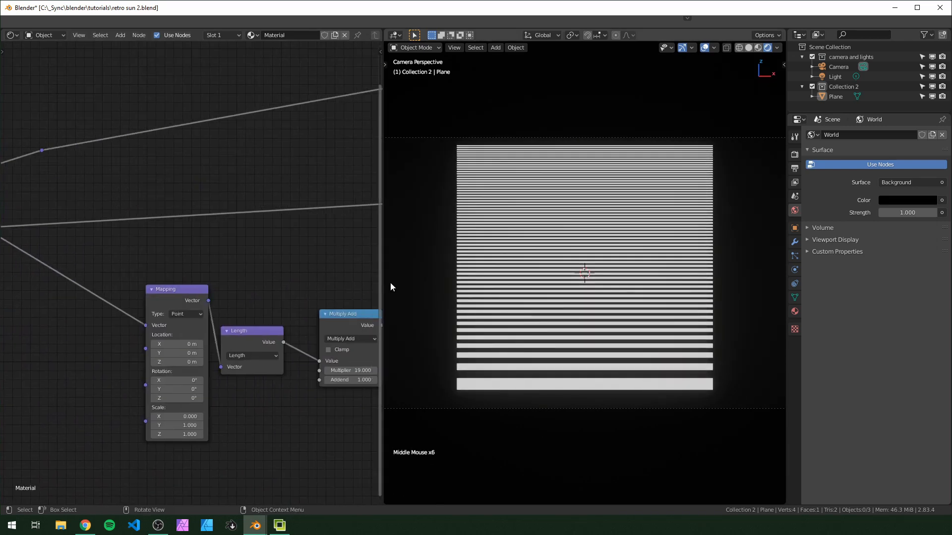
middle_drag(258, 286, 212, 286)
scroll(240, 316, up, 3)
scroll(241, 316, up, 2)
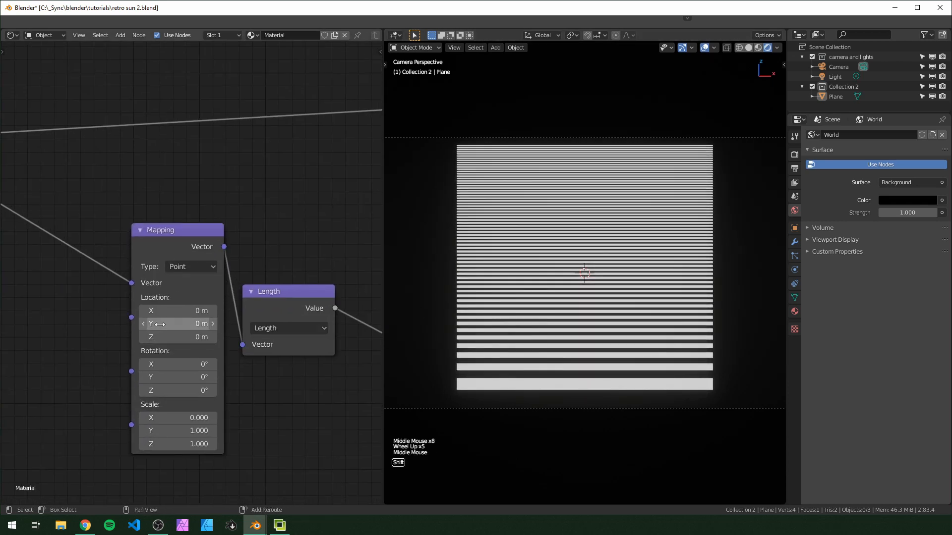
shift+drag(160, 324, 104, 342)
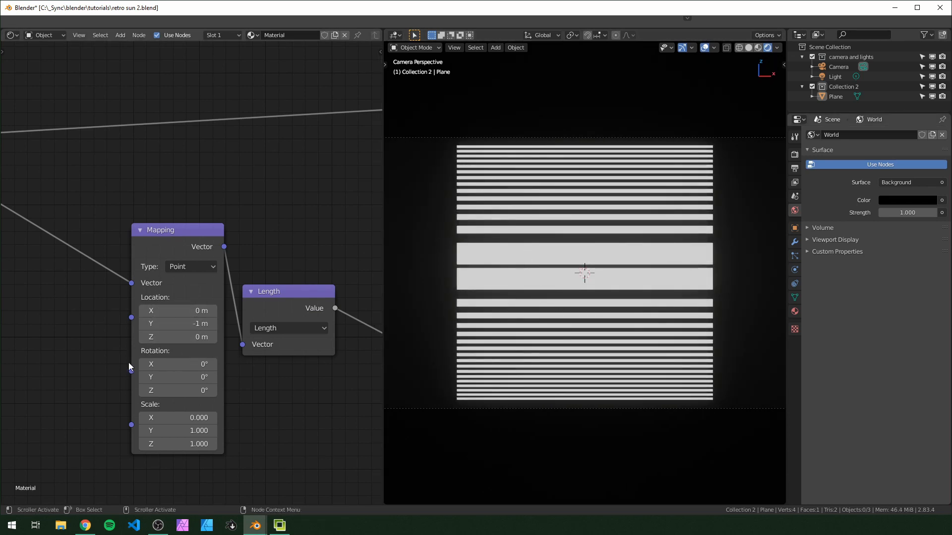
click(194, 327)
text(-)
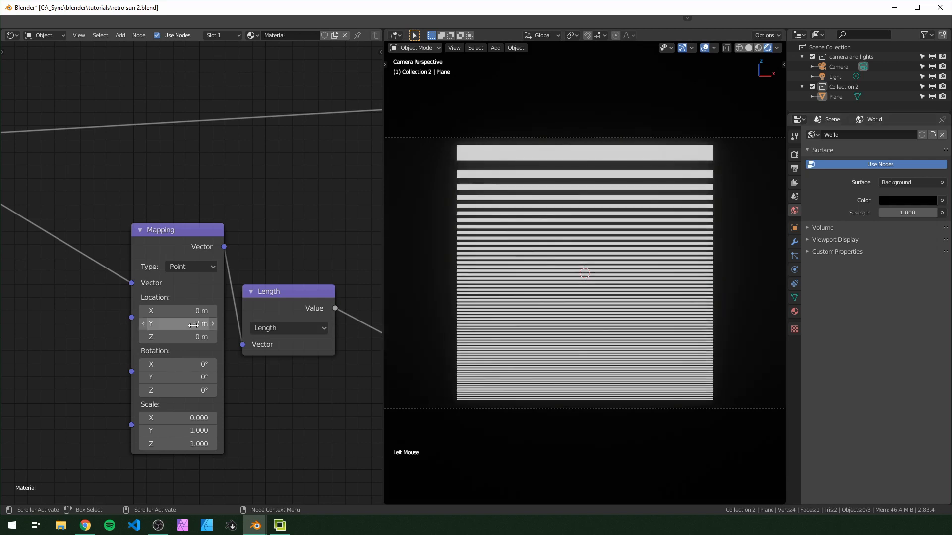
text(2)
key(Return)
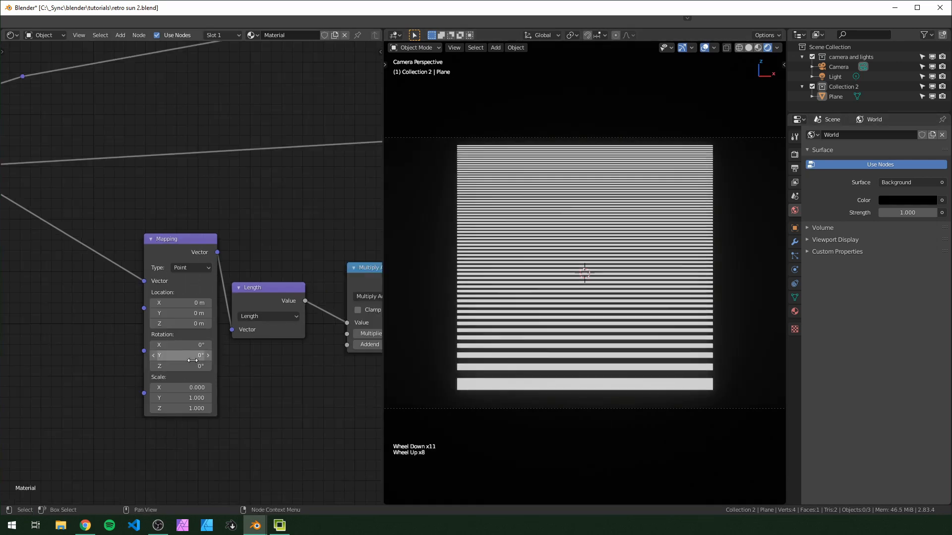
Duplicate the Mapping node that feeds the Length node and insert the copy ahead of it on the UV link
mouse_move(192, 366)
mouse_down()
mouse_move(218, 366)
mouse_move(194, 364)
mouse_up()
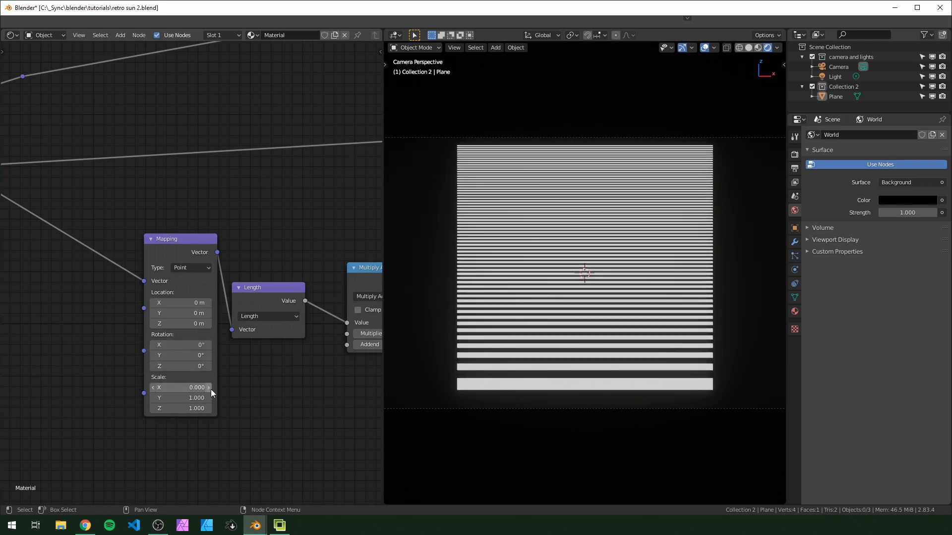
middle_drag(210, 388, 224, 260)
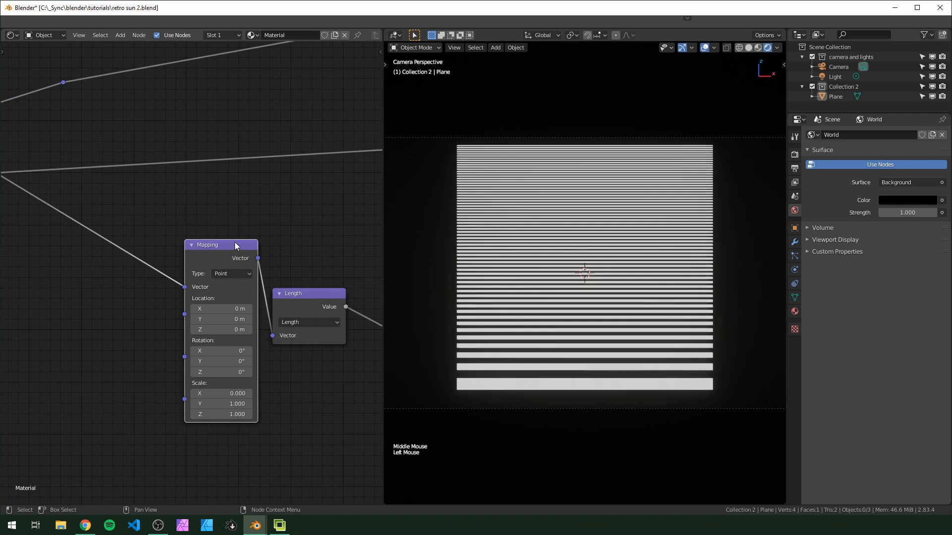
key(shift+d)
click(103, 251)
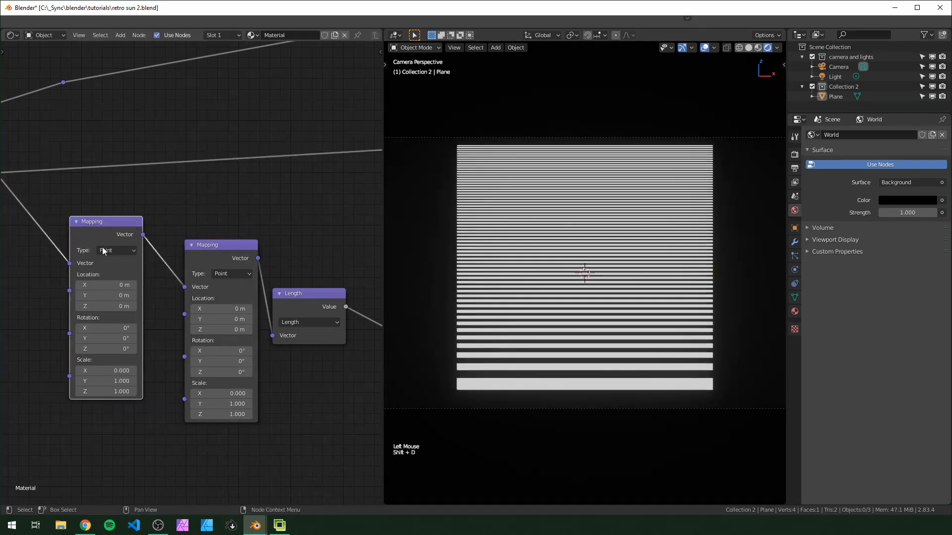
Place the duplicated Mapping node right beside the original and set its X scale to 1
drag(112, 221, 141, 245)
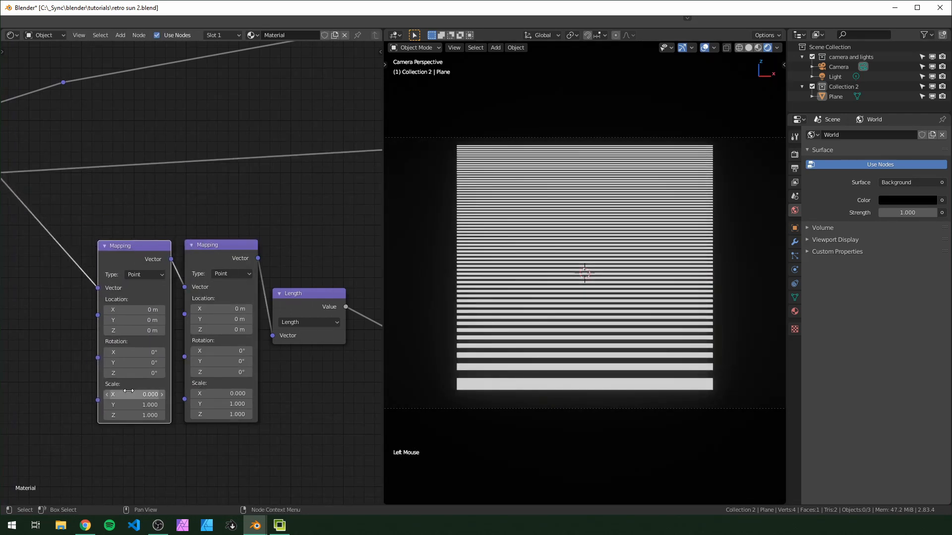
text(1)
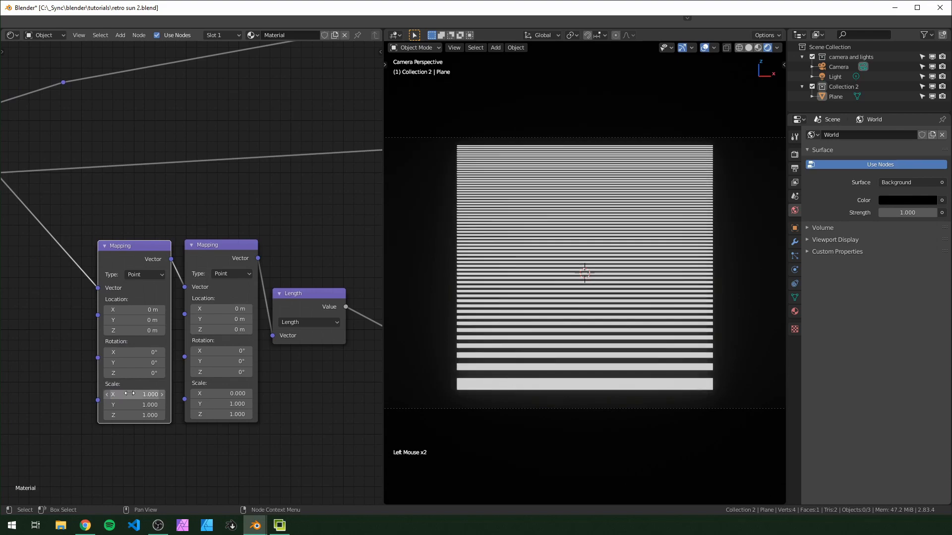
mouse_move(158, 372)
mouse_down()
mouse_move(175, 372)
mouse_move(146, 352)
mouse_move(148, 373)
mouse_move(158, 373)
mouse_up()
right_click(175, 373)
right_click(161, 363)
scroll(248, 289, down, 1)
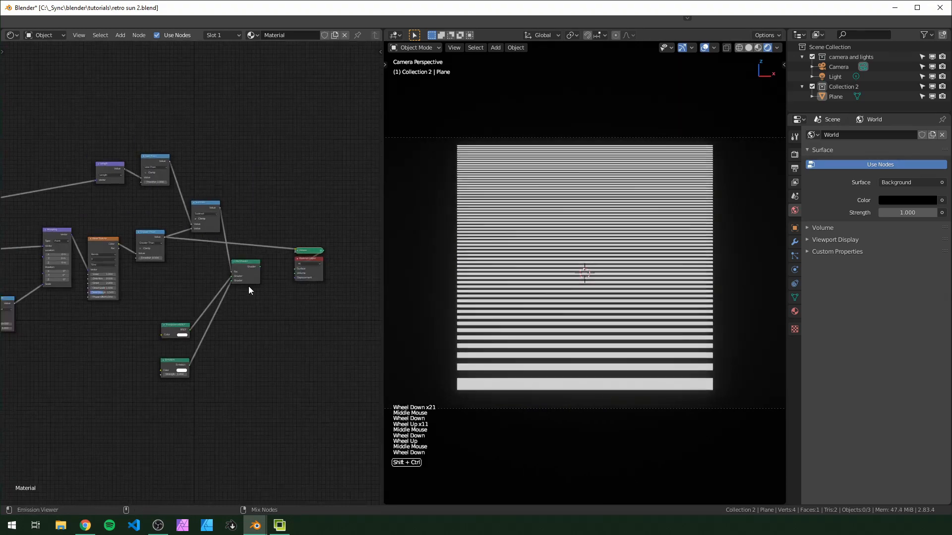
Route the Mix Shader to the Material Output and switch the viewport to Material Preview shading
ctrl+shift+click(254, 263)
ctrl+shift+click(254, 262)
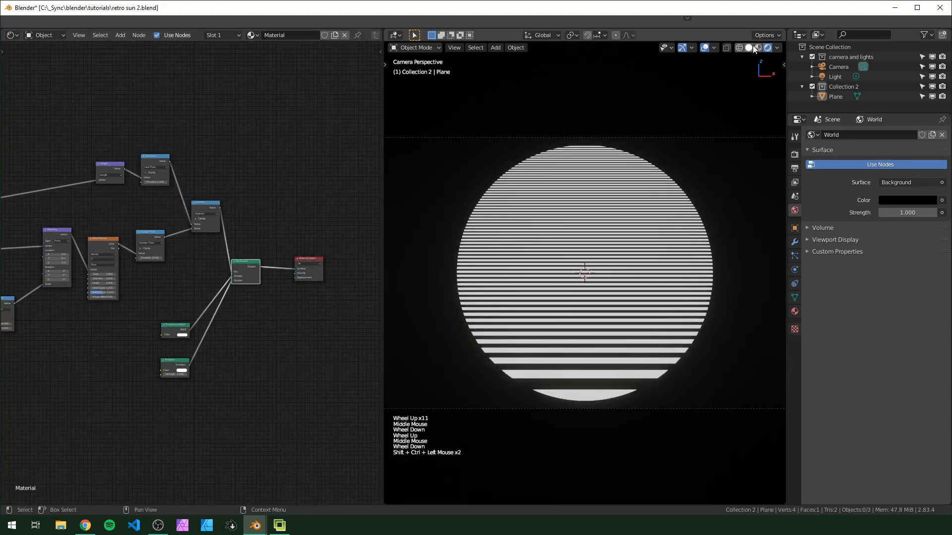
click(758, 48)
Set the Multiply Add node's multiplier to 4 and its addend to 0
scroll(221, 322, up, 5)
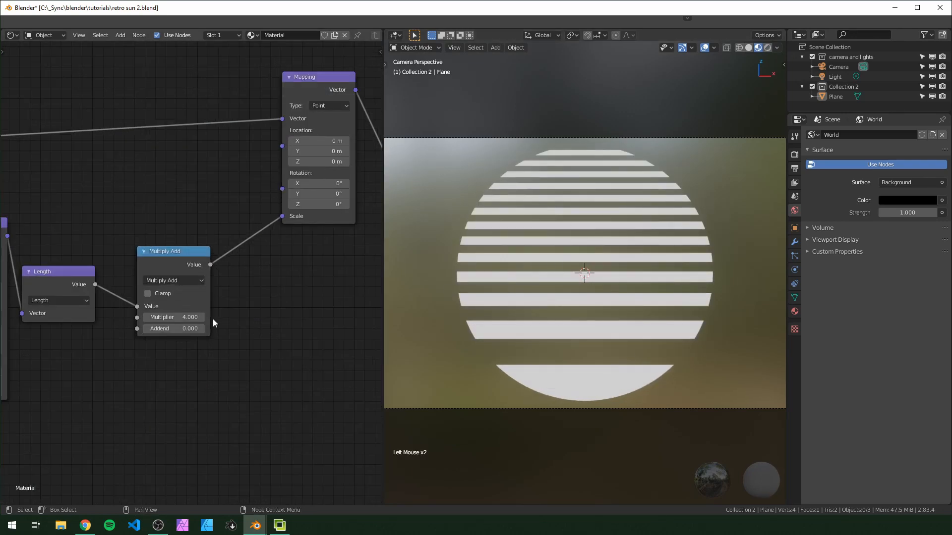
middle_drag(212, 320, 233, 318)
scroll(154, 284, down, 11)
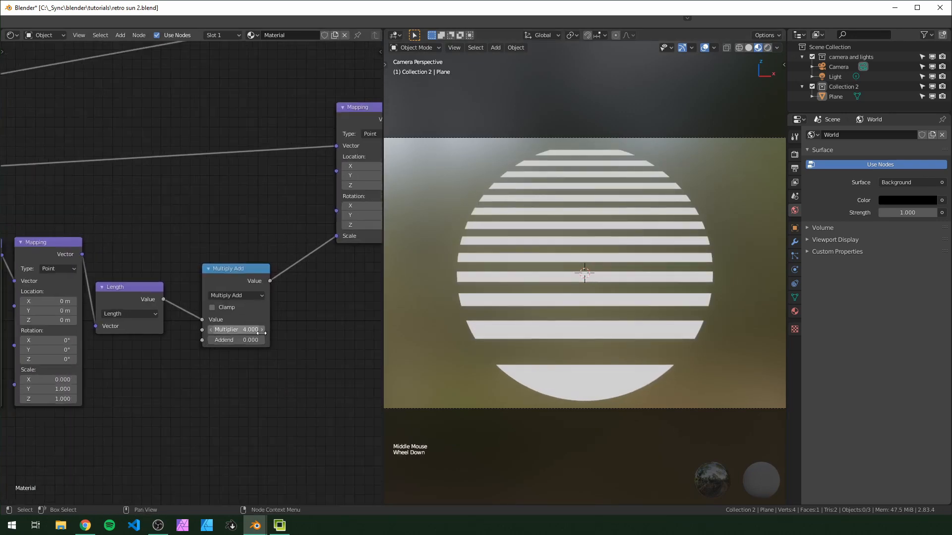
Move the gradient chain of two Mapping nodes, Length and Multiply Add further down in the node tree
drag(34, 370, 242, 255)
key(g)
click(237, 352)
scroll(281, 352, up, 3)
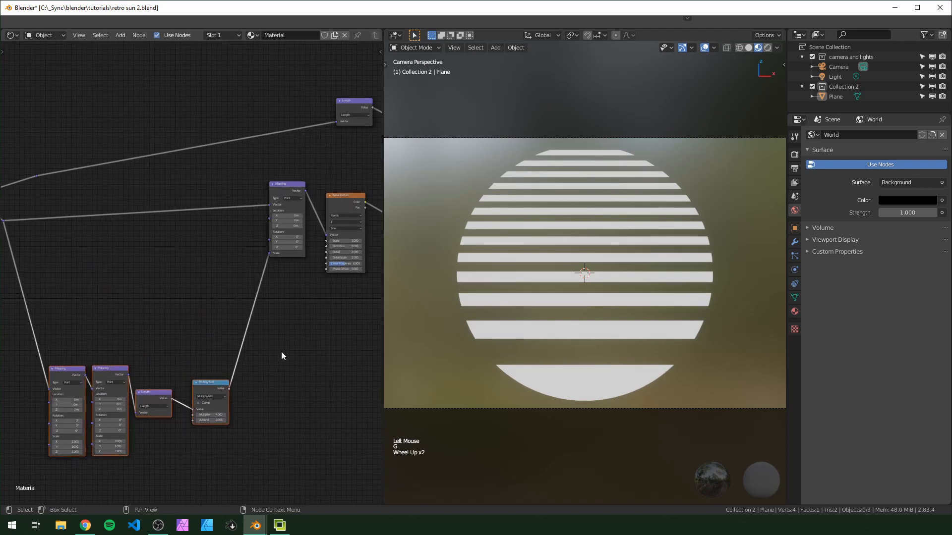
Bring the Greater Than node closer to the Wave Texture and move it, the Wave Texture and their Mapping node lower
middle_drag(281, 352, 289, 304)
scroll(203, 366, down, 1)
middle_drag(203, 366, 67, 389)
scroll(169, 163, up, 3)
middle_drag(169, 164, 50, 229)
drag(50, 228, 68, 239)
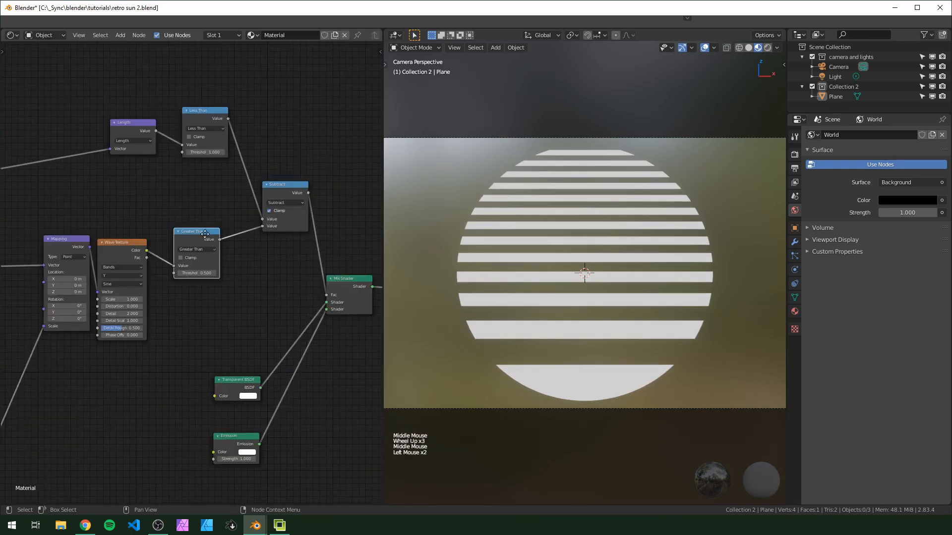
drag(193, 232, 170, 239)
drag(2, 361, 205, 238)
key(g)
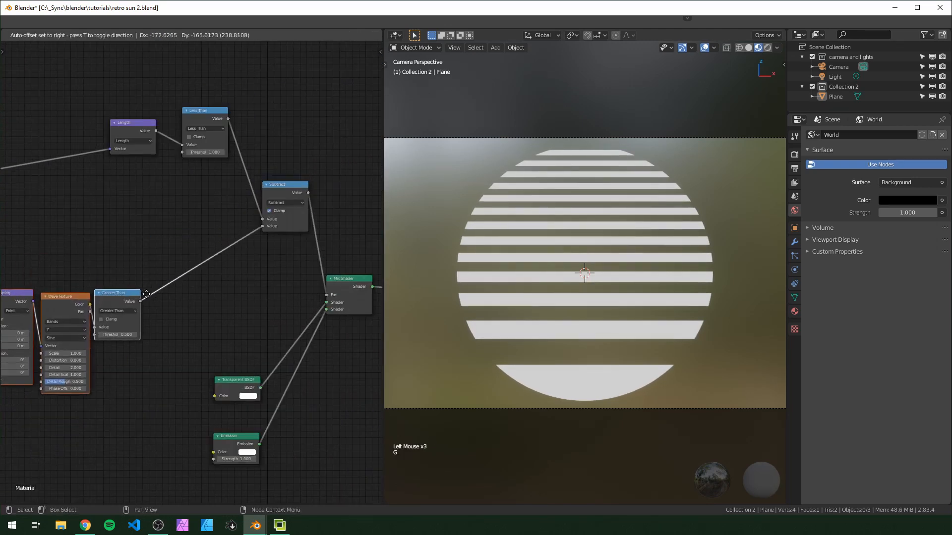
click(160, 305)
Move the circular mask's Length and Less Than nodes further away from the Subtract node
middle_drag(156, 139, 263, 186)
drag(200, 143, 329, 231)
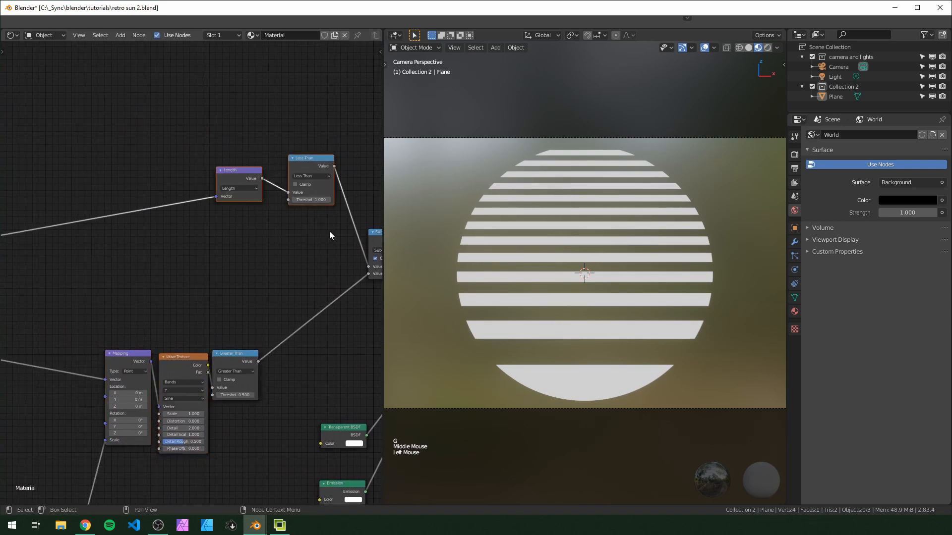
key(g)
click(223, 168)
scroll(206, 195, down, 3)
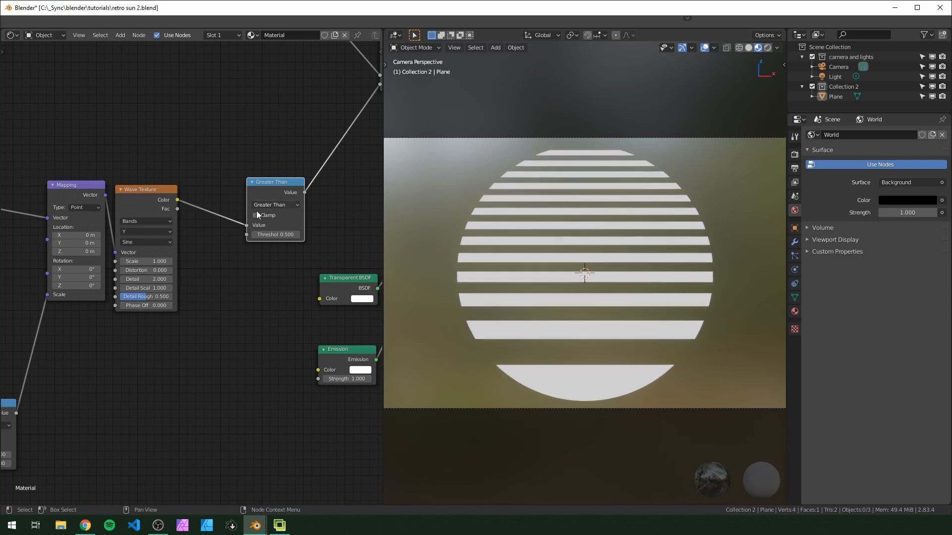
Undo the last two changes and duplicate the two Mapping nodes, Length and Multiply Add below the original chain
key(ctrl+z)
key(ctrl+z)
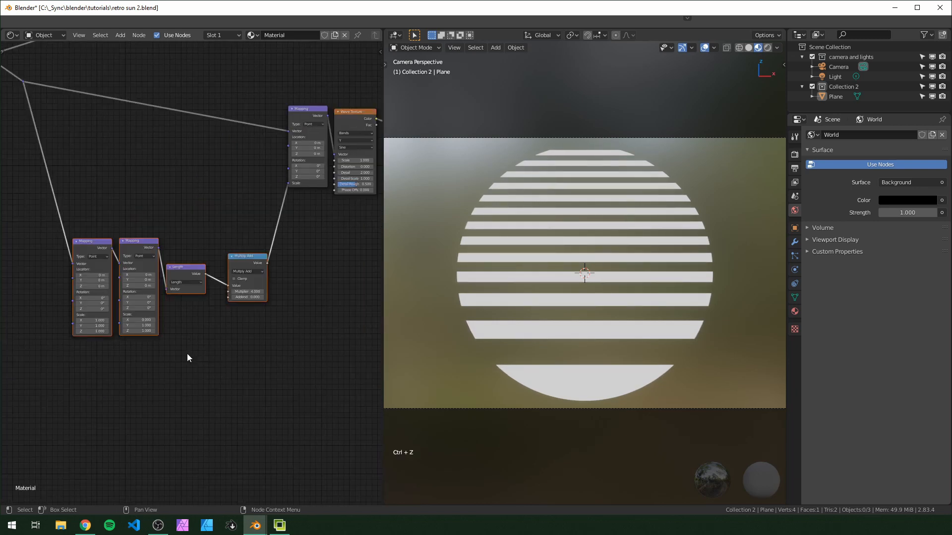
scroll(188, 357, up, 2)
drag(13, 400, 295, 223)
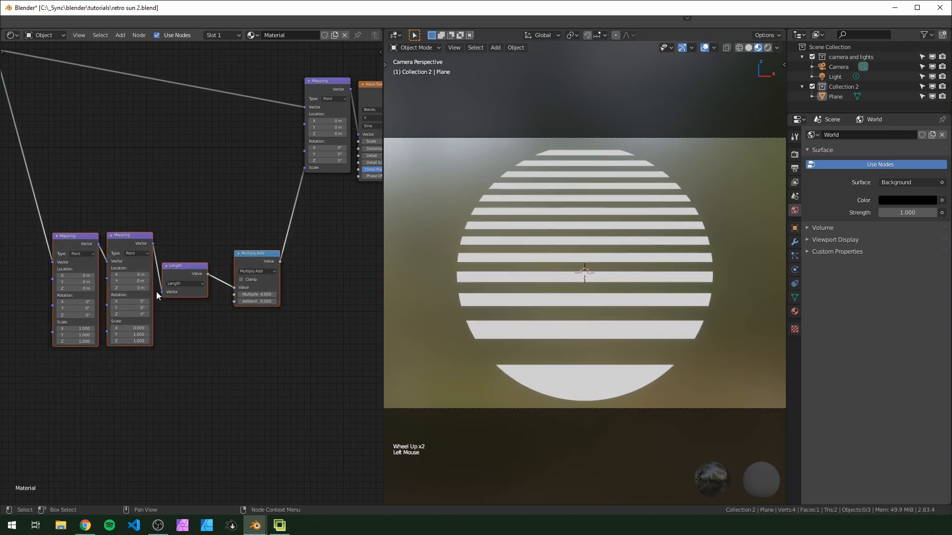
key(shift+d)
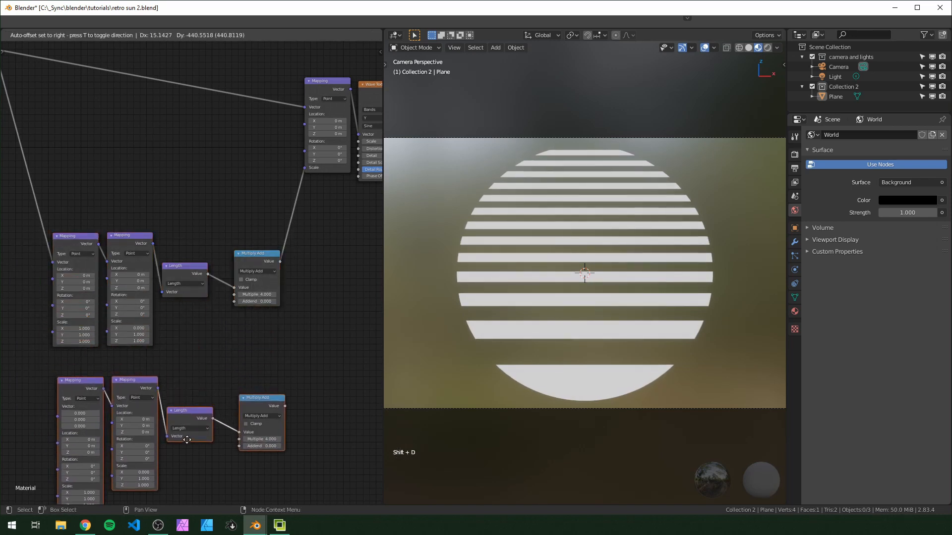
Connect the UV reroute to the Vector input of the first Mapping node in the duplicated chain
scroll(86, 366, down, 4)
middle_drag(86, 366, 137, 375)
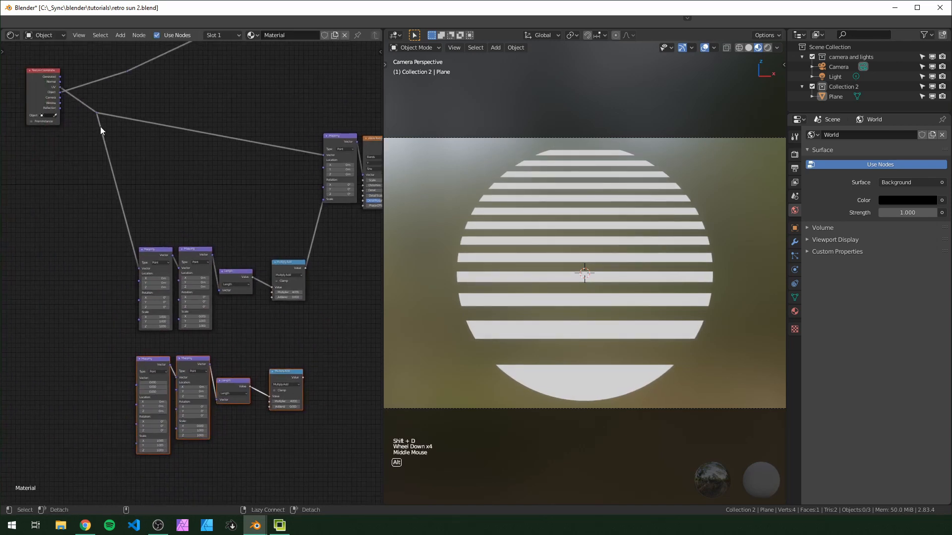
alt+right_drag(95, 113, 150, 401)
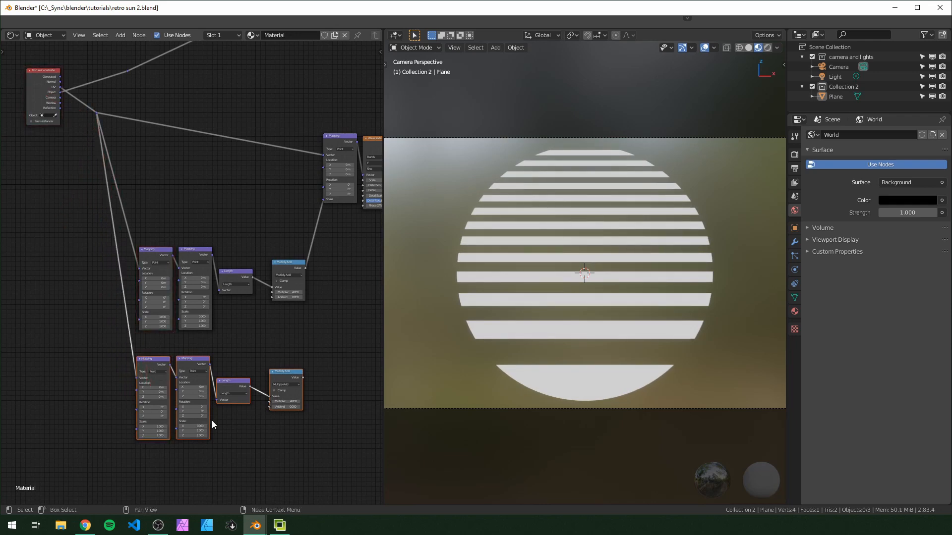
Set the original Multiply Add node's multiplier to 0 and its addend to 4
scroll(212, 420, up, 4)
middle_drag(213, 365, 215, 397)
scroll(229, 340, up, 2)
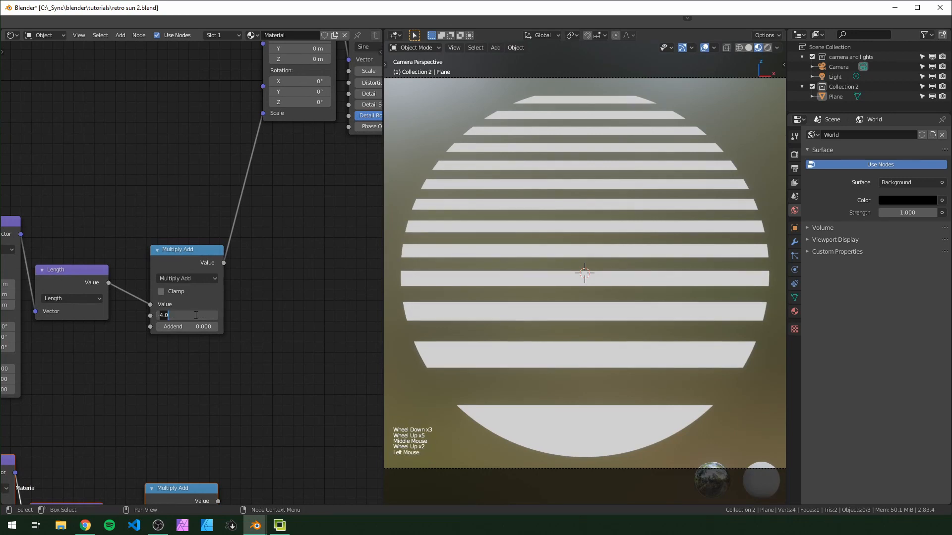
key(Return)
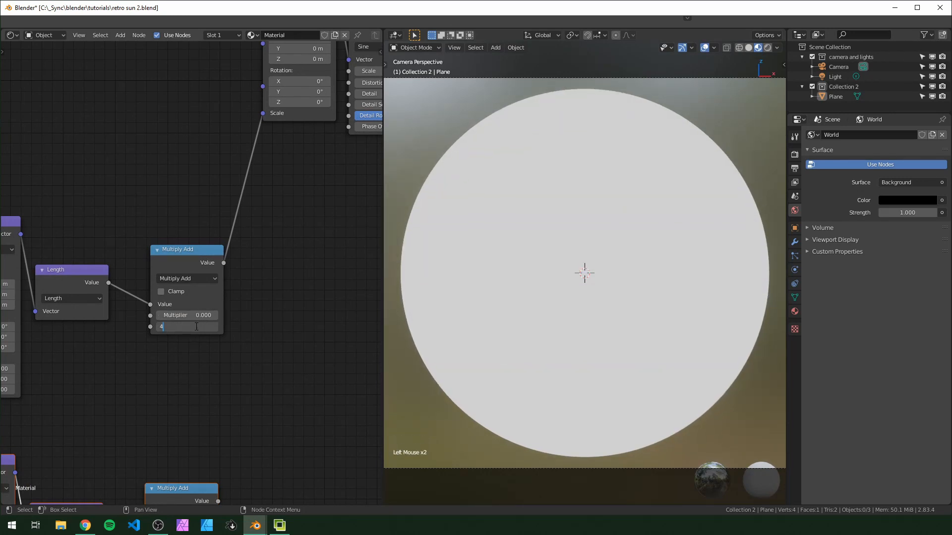
click(197, 327)
text(4)
key(Return)
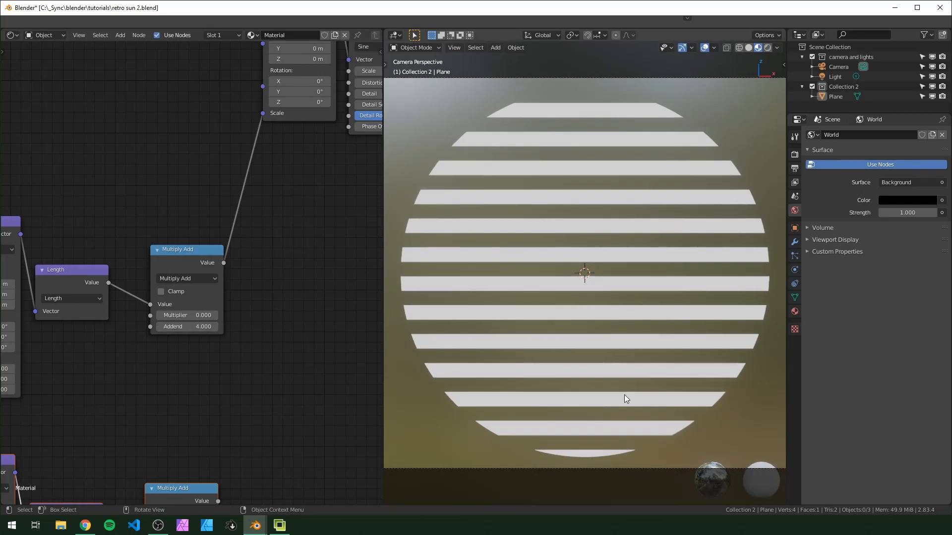
Set the duplicated Multiply Add node's multiplier to 0 and its addend to 0.5
scroll(168, 367, down, 7)
middle_drag(201, 372, 95, 363)
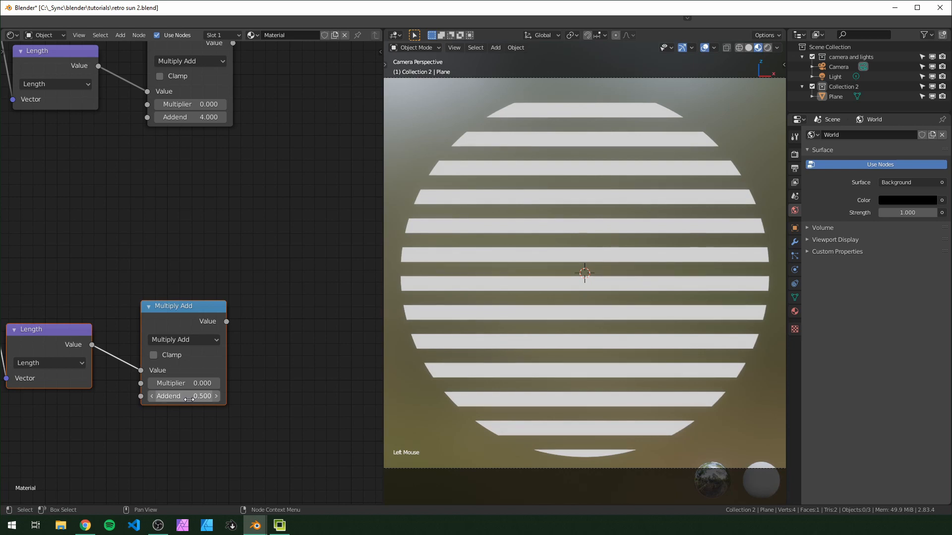
middle_drag(217, 290, 57, 388)
Connect the duplicated Multiply Add node's output to the Threshold input of the Greater Than node
scroll(188, 298, down, 12)
scroll(194, 294, up, 1)
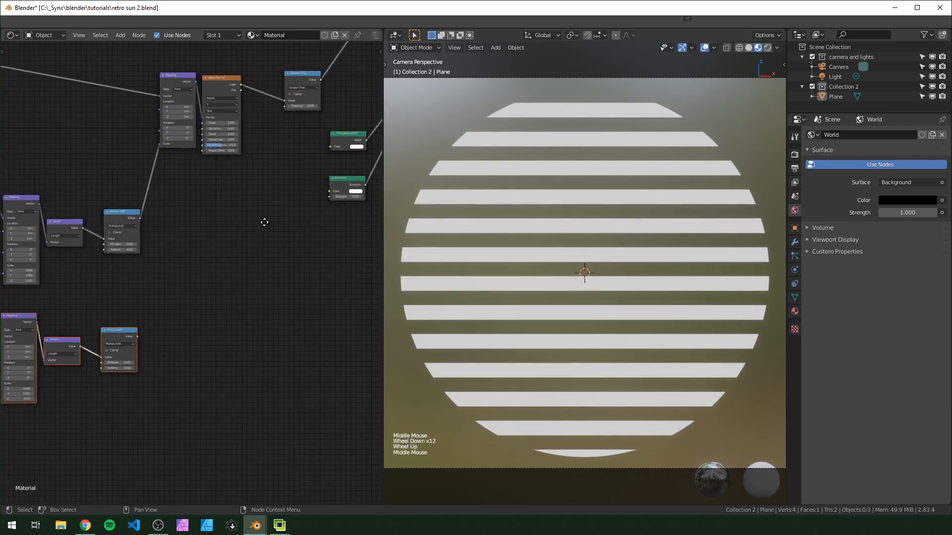
middle_drag(265, 222, 230, 279)
click(265, 137)
scroll(170, 308, up, 4)
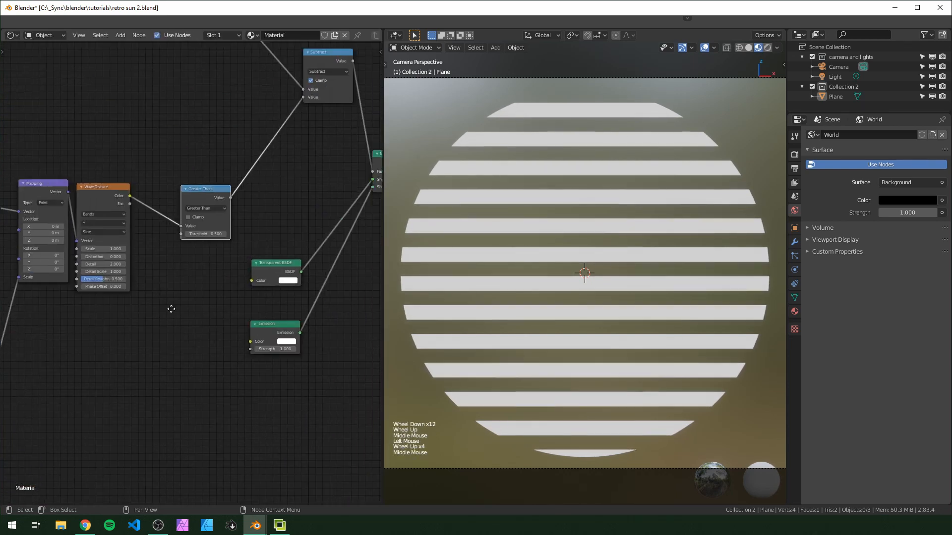
middle_drag(196, 310, 172, 311)
scroll(172, 311, up, 4)
scroll(172, 311, down, 4)
middle_drag(135, 341, 262, 242)
scroll(261, 242, down, 6)
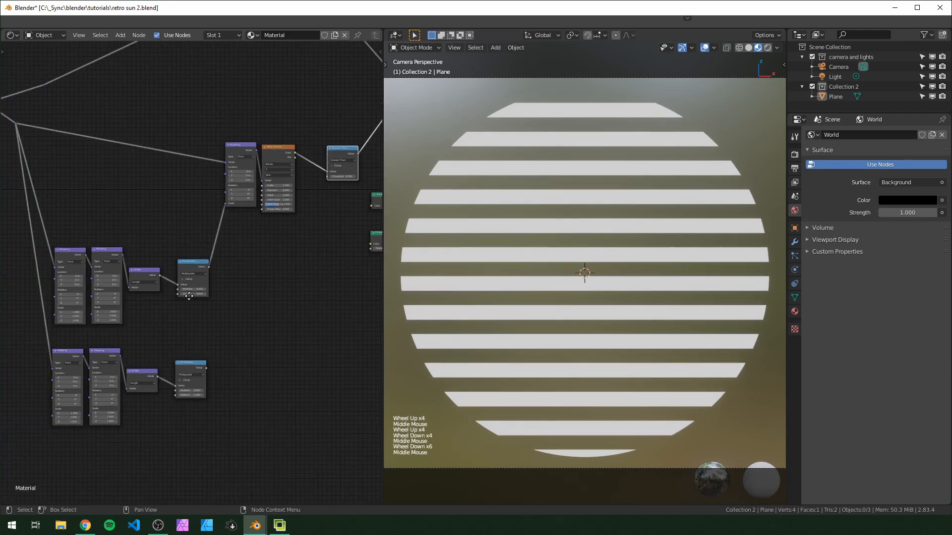
middle_drag(211, 394, 228, 385)
alt+right_drag(374, 162, 359, 168)
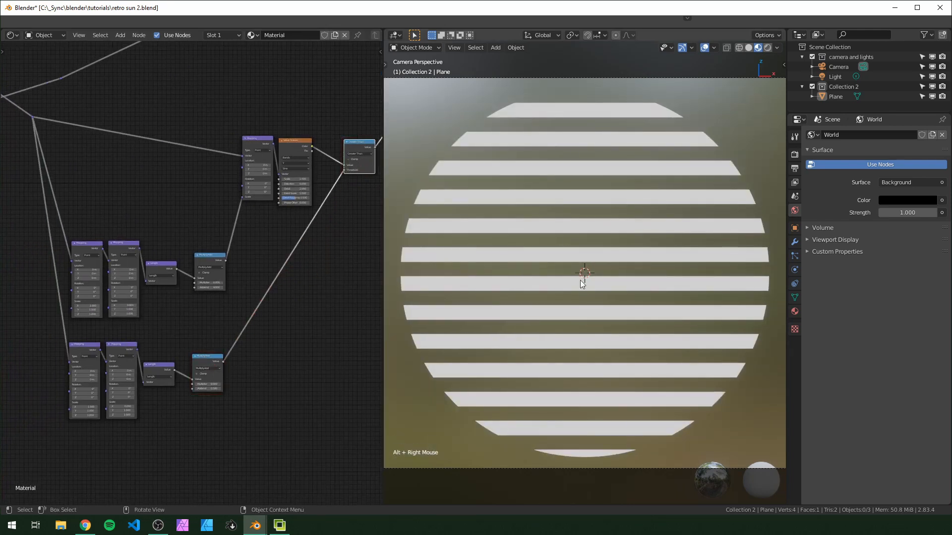
Set the addend of the Multiply Add node that feeds the threshold to 0
scroll(278, 362, up, 8)
middle_drag(278, 361, 213, 243)
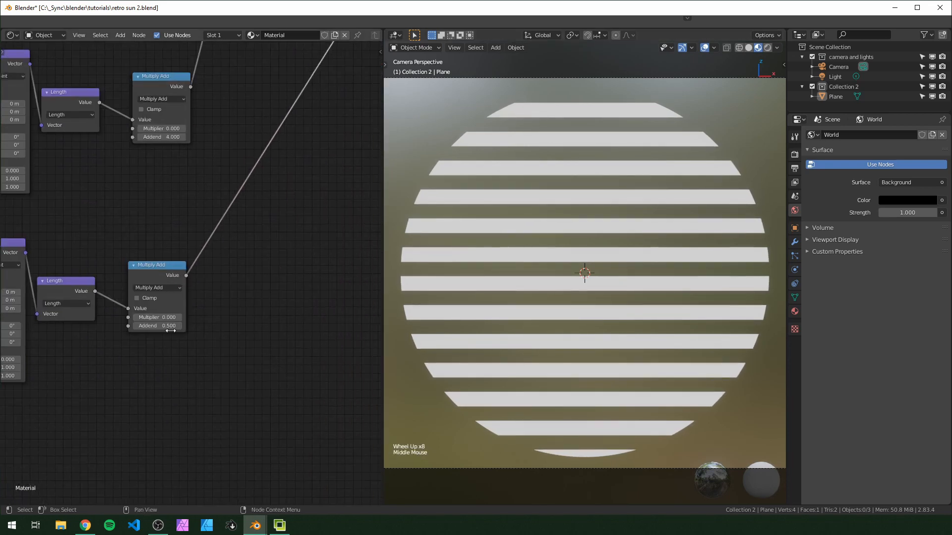
scroll(213, 243, up, 4)
mouse_move(148, 345)
shift+mouse_down()
mouse_move(134, 345)
mouse_move(158, 346)
shift+mouse_up()
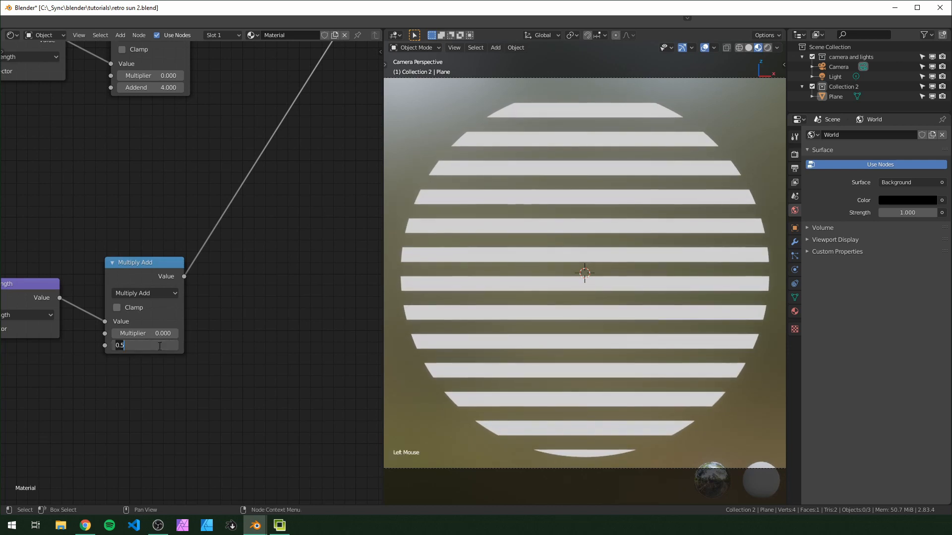
text(0)
key(Return)
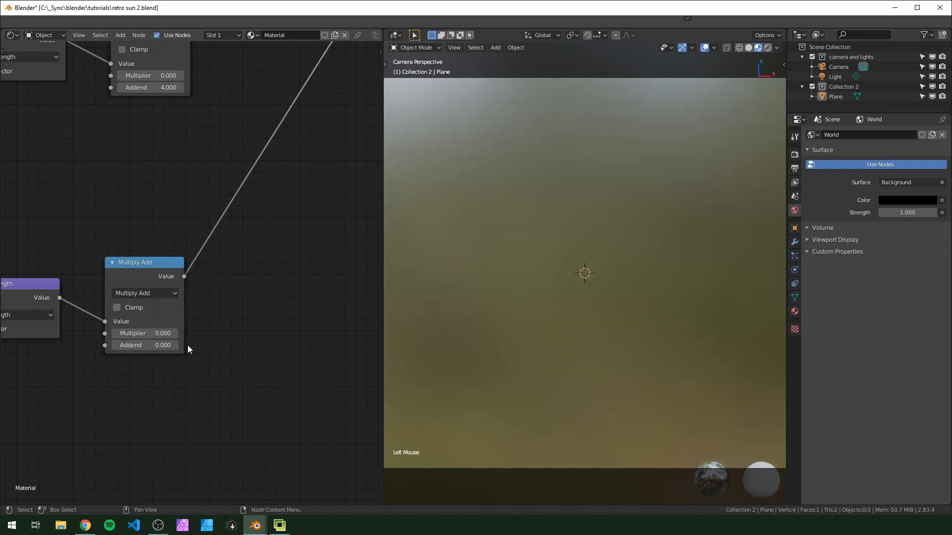
Try different multipliers on the Multiply Add node that feeds the threshold, ending with 1
shift+drag(152, 334, 257, 333)
right_click(157, 333)
text(1)
key(Return)
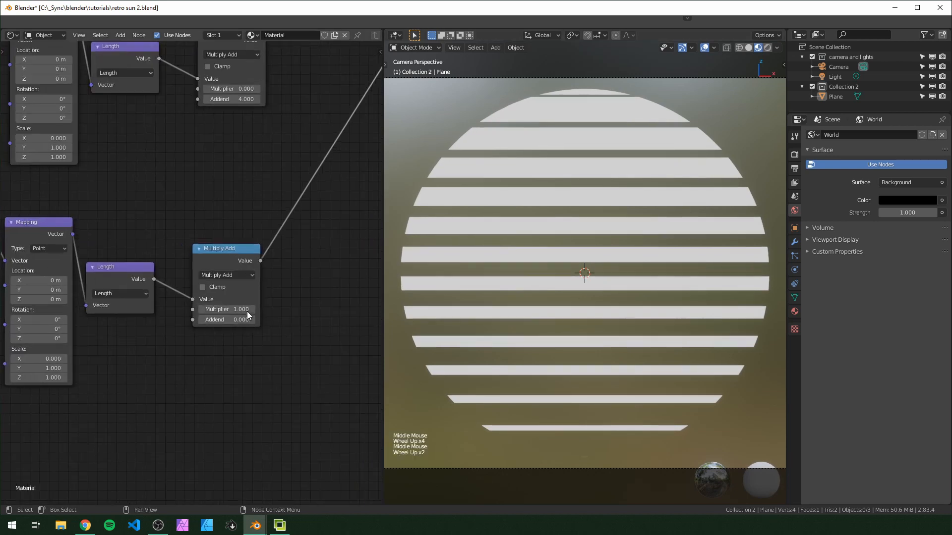
scroll(249, 314, up, 1)
middle_drag(249, 315, 214, 338)
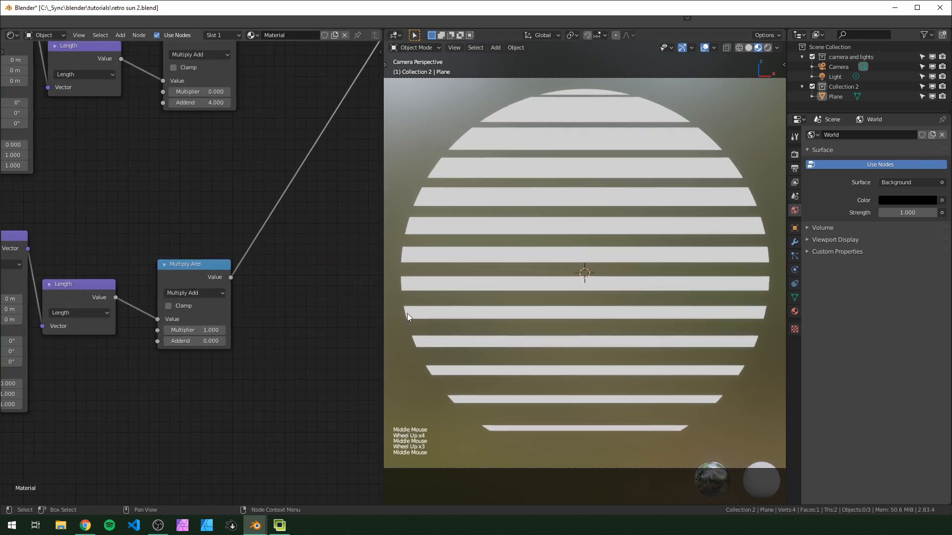
Try varying both Multiply Add multipliers, then restore 0 and 4 on the scale node and 0 and 0.5 on the threshold node
mouse_move(193, 329)
shift+mouse_down()
mouse_move(436, 329)
mouse_move(151, 330)
mouse_move(194, 329)
shift+mouse_up()
middle_drag(179, 183, 118, 363)
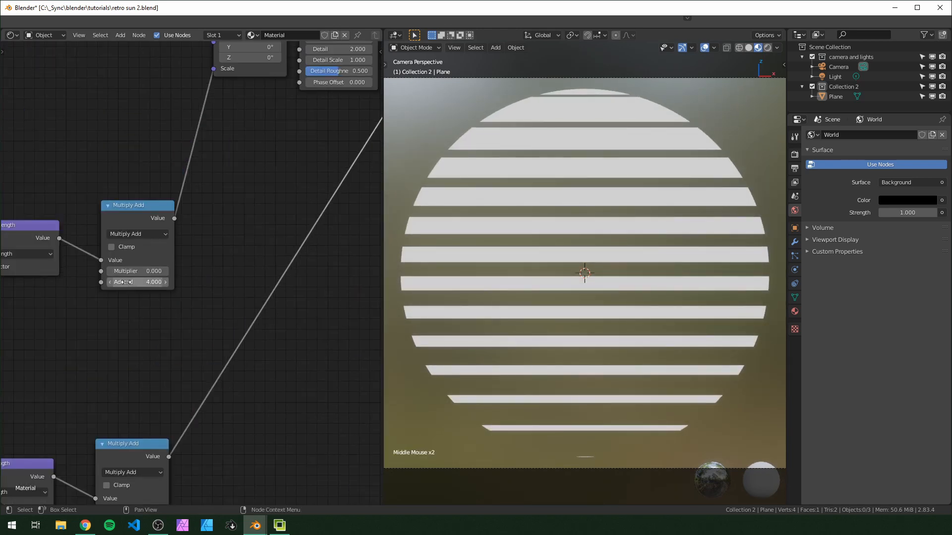
shift+drag(138, 272, 218, 271)
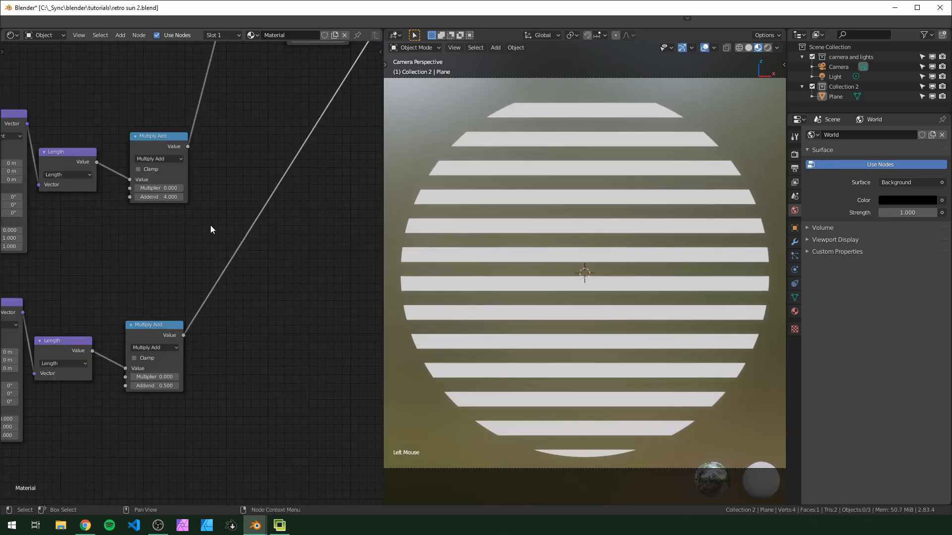
Try raising the multiplier of the Multiply Add node that feeds the wave's Mapping scale to about 13.3
scroll(210, 225, up, 3)
middle_drag(234, 190, 126, 293)
scroll(226, 293, up, 2)
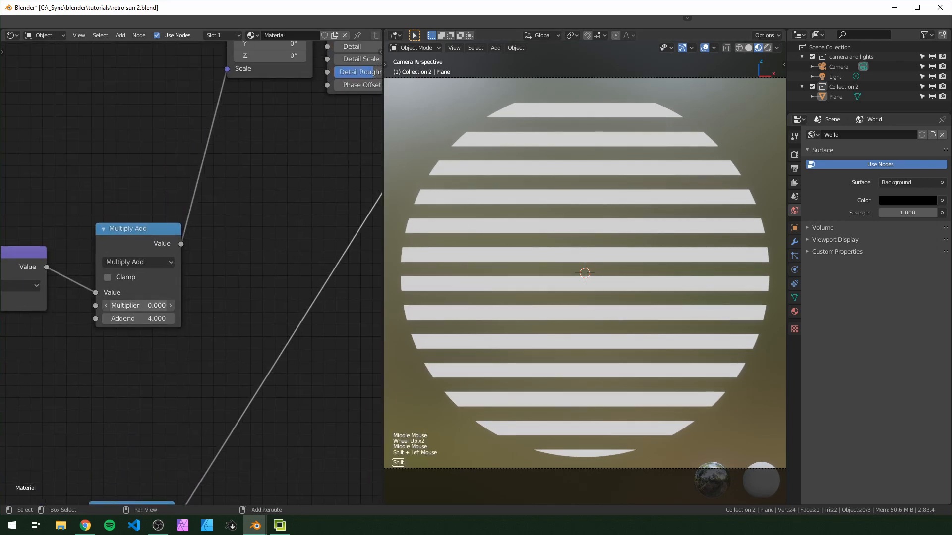
mouse_move(171, 307)
shift+mouse_down()
mouse_move(148, 306)
mouse_move(171, 306)
shift+mouse_up()
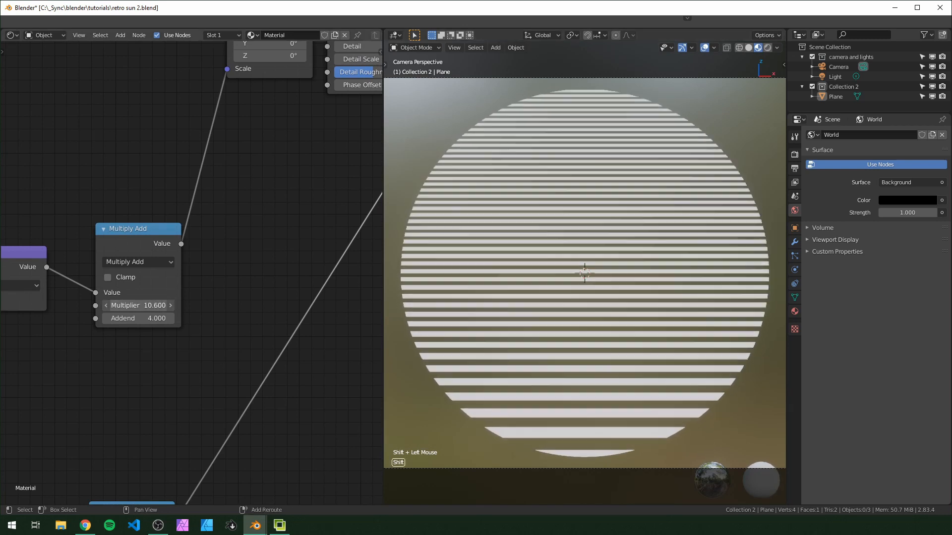
Reset the multiplier of the Multiply Add node that feeds the wave's Mapping scale to 0
scroll(171, 305, down, 5)
middle_drag(171, 305, 112, 301)
click(86, 294)
click(87, 296)
text(0)
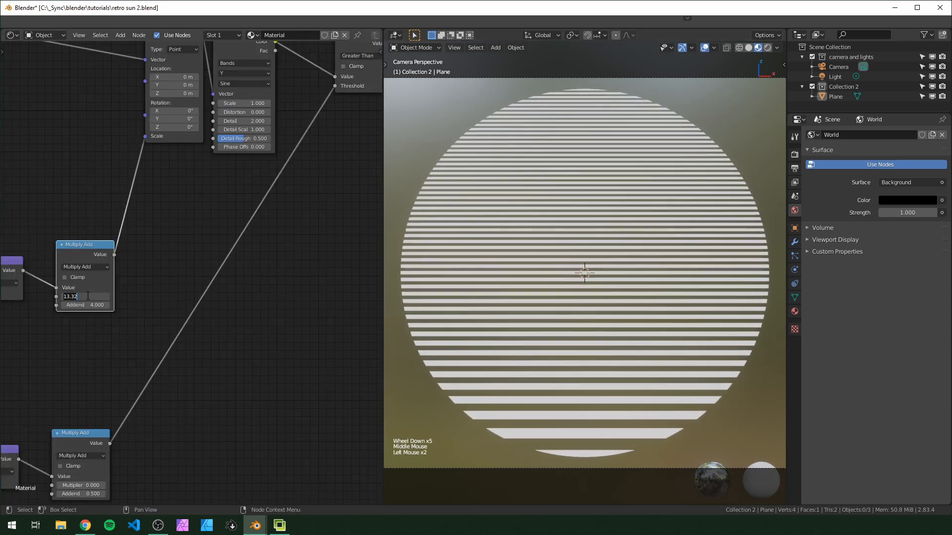
key(Return)
middle_drag(86, 488, 128, 406)
scroll(143, 406, up, 2)
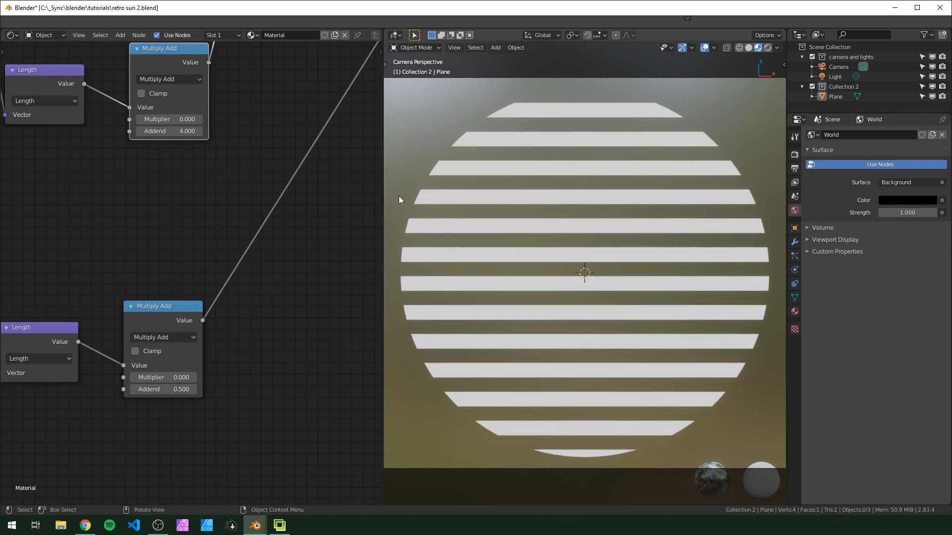
Set the multiplier to 1 and the addend to 0 on the Multiply Add node that feeds the Greater Than threshold
scroll(238, 258, down, 4)
middle_drag(261, 218, 242, 228)
scroll(252, 160, up, 6)
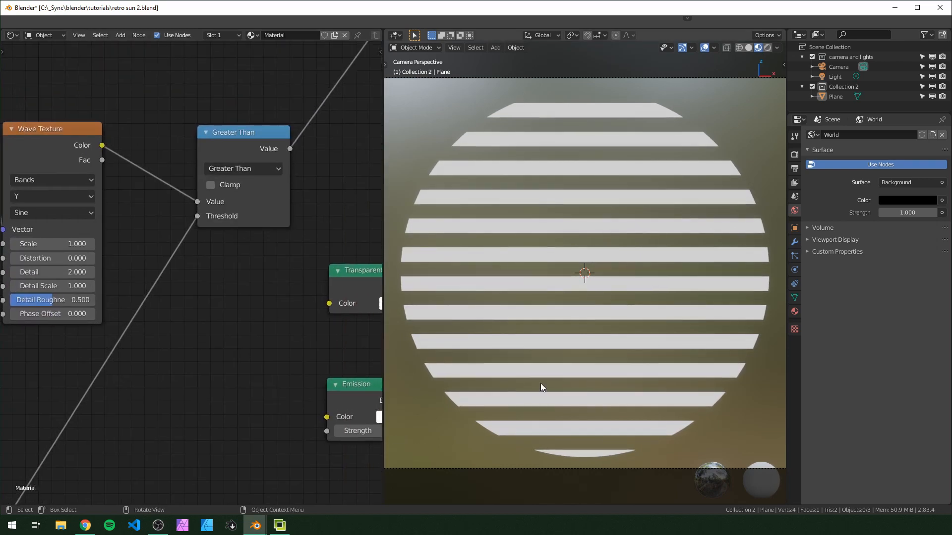
middle_drag(144, 311, 276, 201)
middle_drag(218, 322, 335, 185)
middle_drag(166, 318, 234, 212)
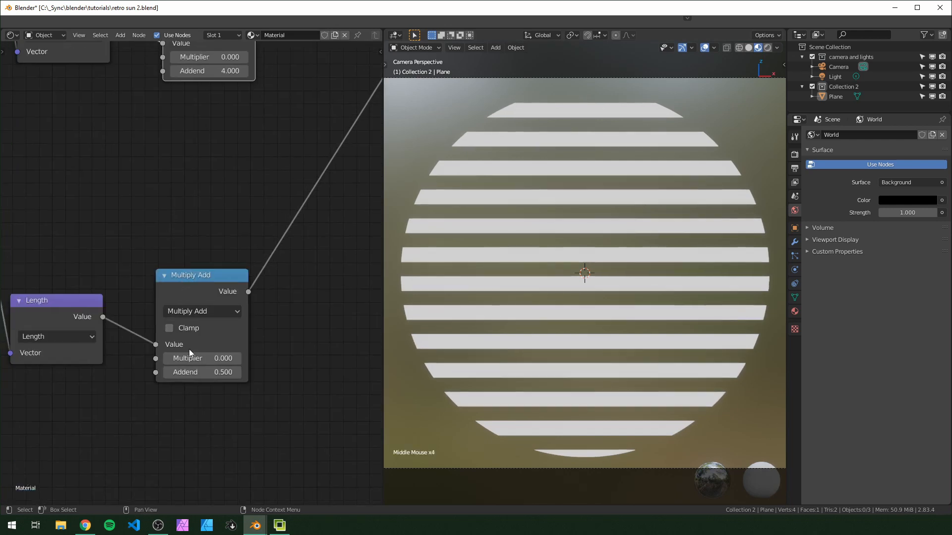
text(1)
key(Return)
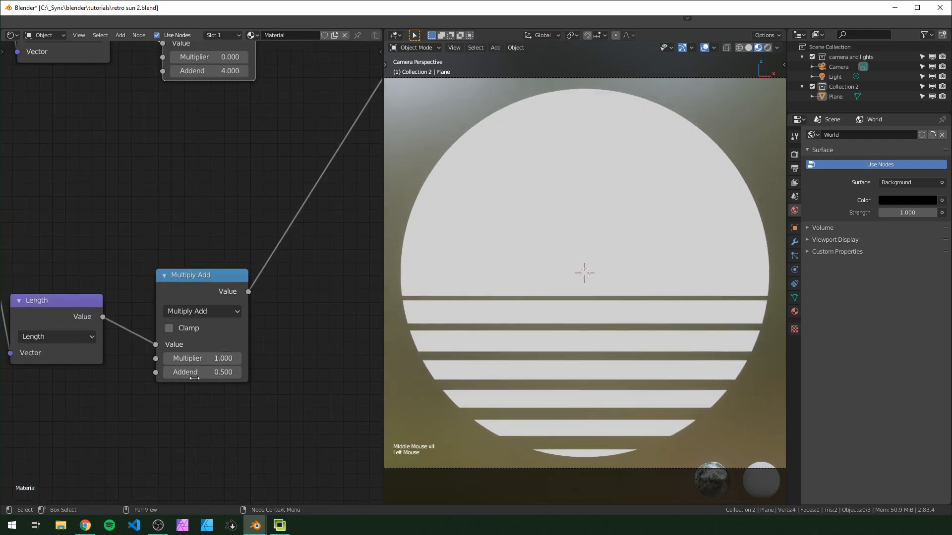
text(0)
key(Return)
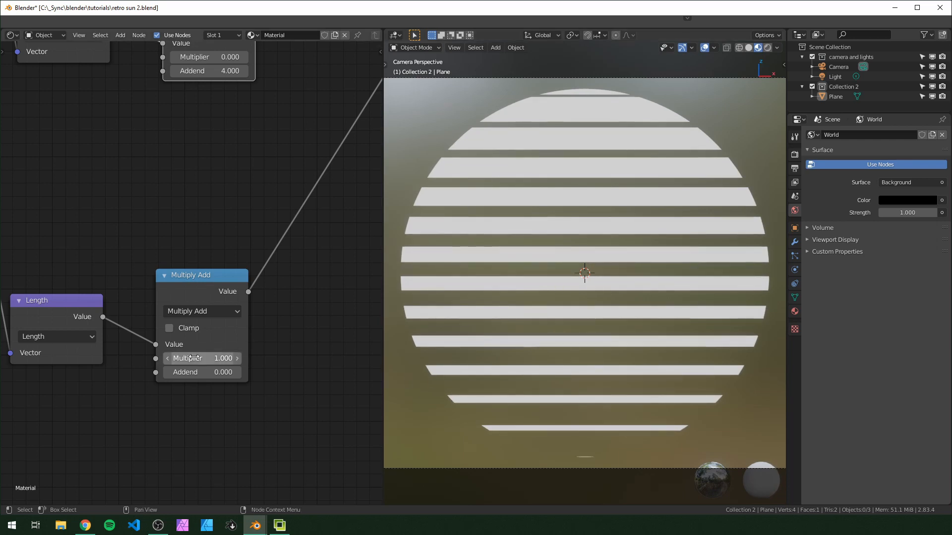
ctrl+drag(202, 360, 213, 359)
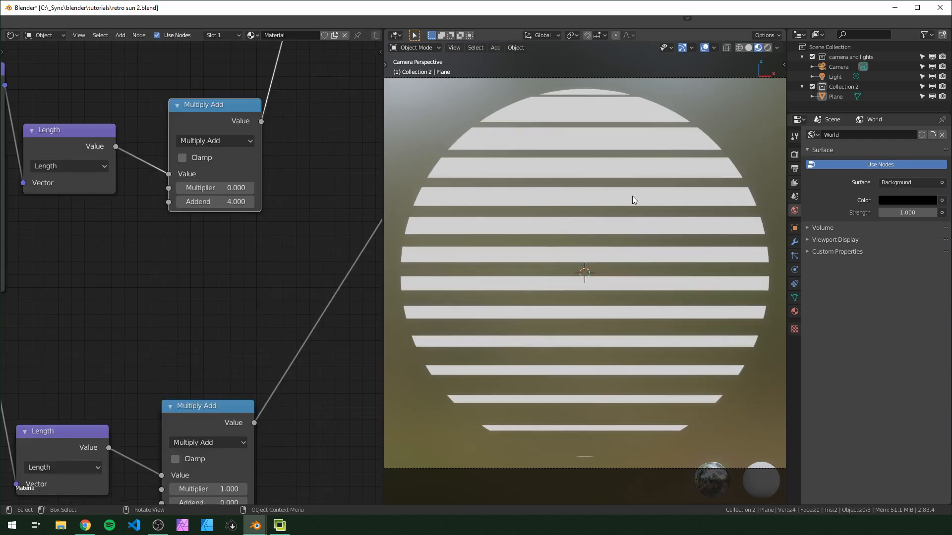
Move the Texture Coordinate node farther from the Mapping nodes to make room for new nodes
scroll(605, 233, down, 2)
scroll(599, 248, up, 2)
scroll(237, 334, down, 5)
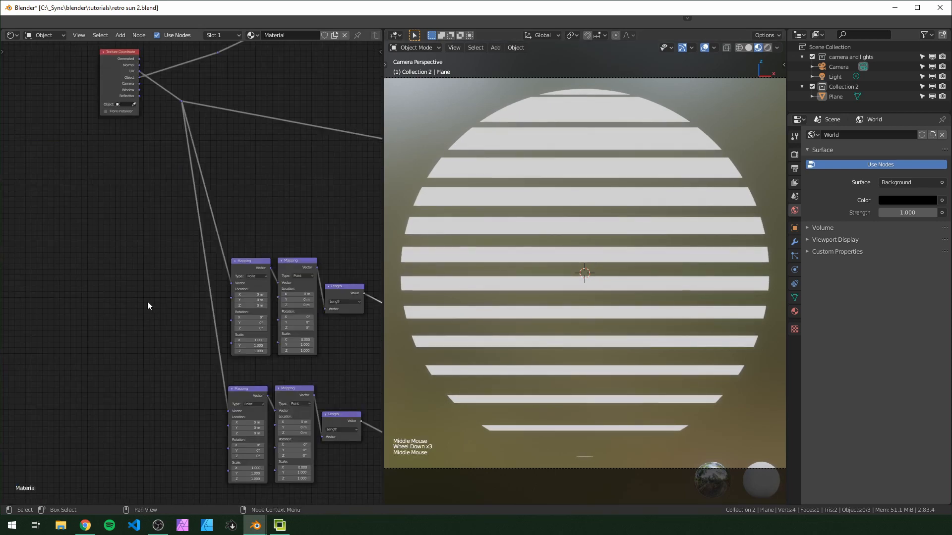
scroll(105, 292, down, 6)
middle_drag(100, 291, 117, 373)
drag(127, 170, 187, 283)
key(g)
click(8, 287)
scroll(27, 275, up, 9)
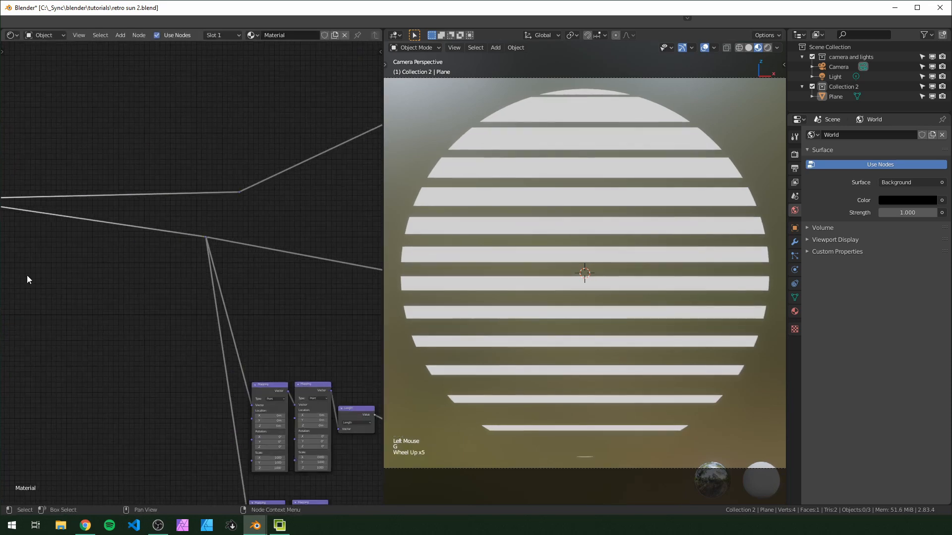
middle_drag(149, 323, 15, 277)
middle_drag(342, 264, 52, 241)
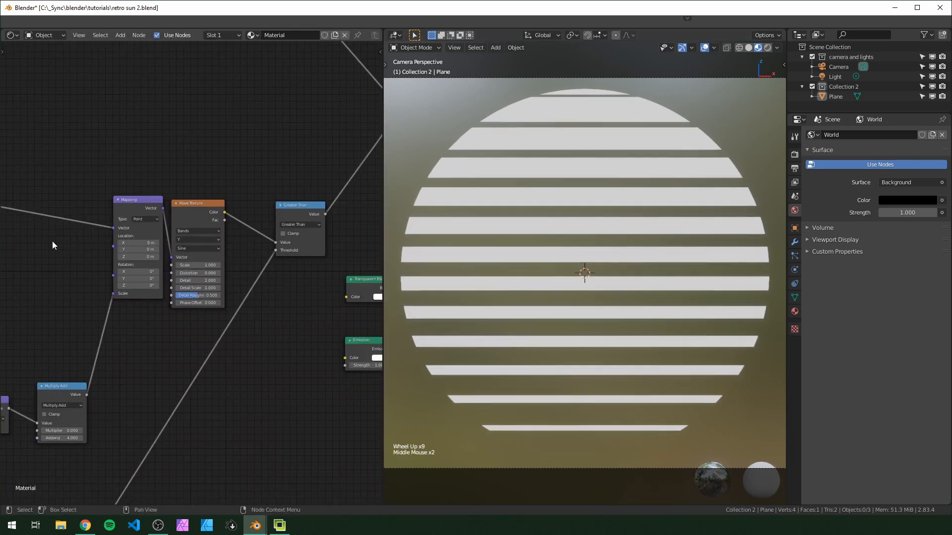
scroll(189, 284, up, 8)
mouse_move(223, 273)
shift+mouse_down()
mouse_move(184, 272)
mouse_move(299, 273)
mouse_move(187, 273)
mouse_move(213, 272)
shift+mouse_up()
key(Escape)
scroll(75, 293, down, 5)
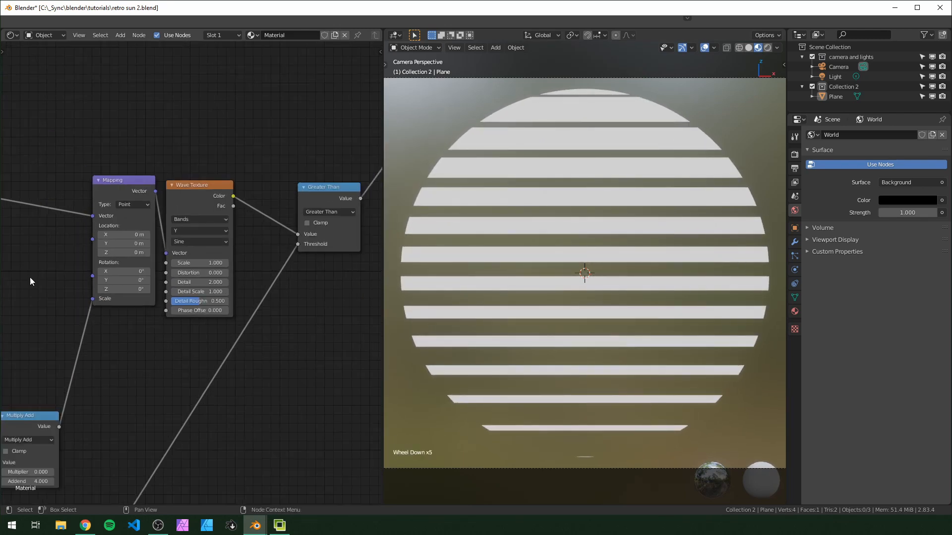
middle_drag(30, 281, 3, 333)
scroll(145, 331, down, 4)
middle_drag(145, 331, 329, 332)
scroll(171, 339, up, 3)
scroll(437, 342, down, 5)
scroll(548, 342, up, 5)
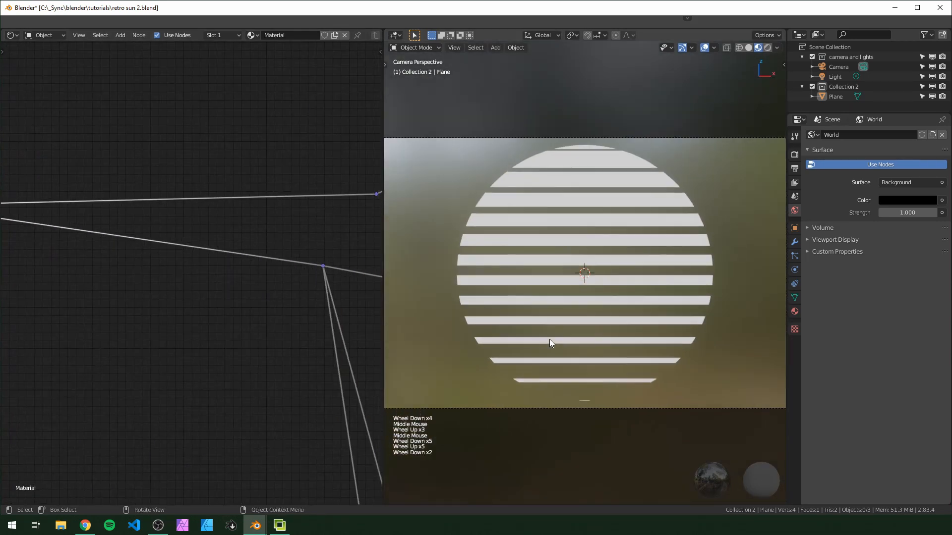
scroll(549, 343, down, 3)
scroll(91, 293, up, 1)
middle_drag(92, 294, 40, 242)
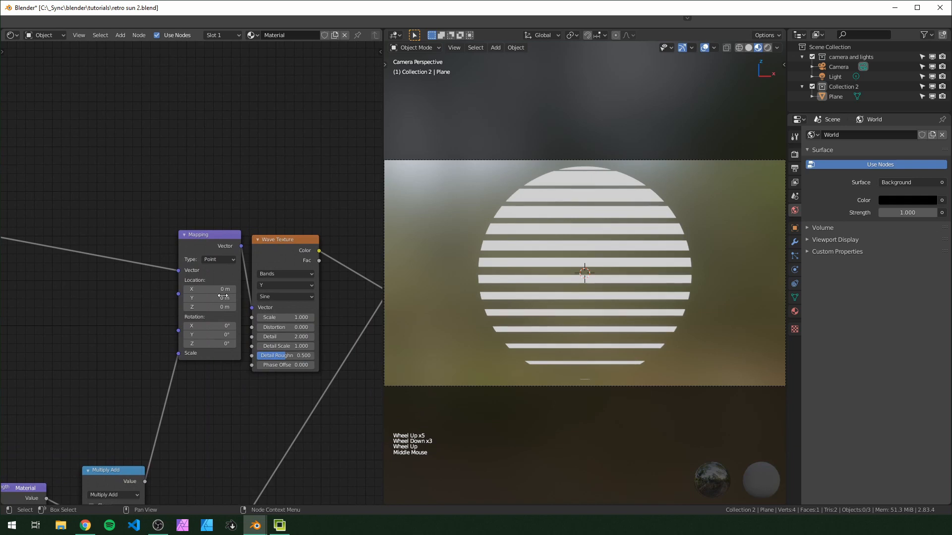
Add a Noise Texture node in the free space beside the Texture Coordinate node
scroll(222, 296, down, 9)
middle_drag(222, 296, 229, 188)
middle_drag(28, 197, 290, 271)
scroll(231, 282, up, 4)
middle_drag(174, 295, 218, 317)
click(196, 284)
key(shift+a)
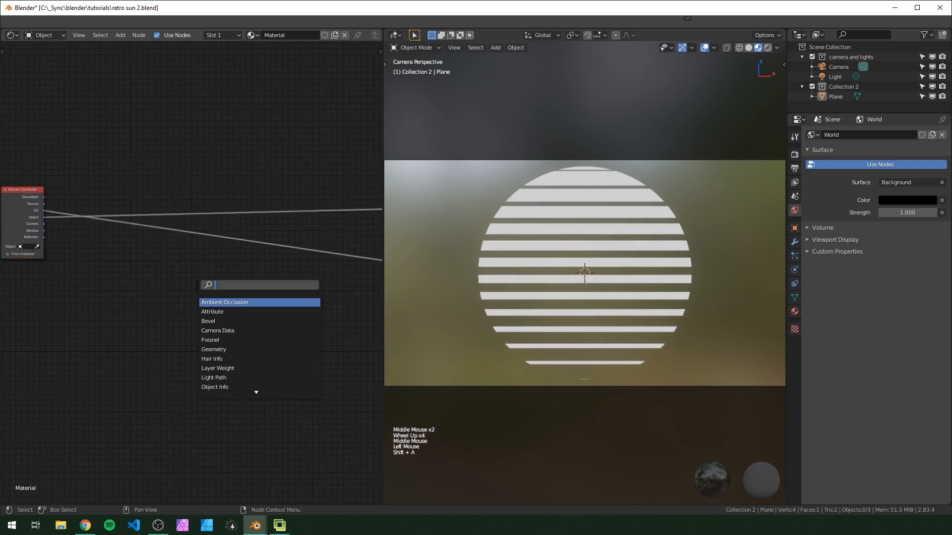
key(Return)
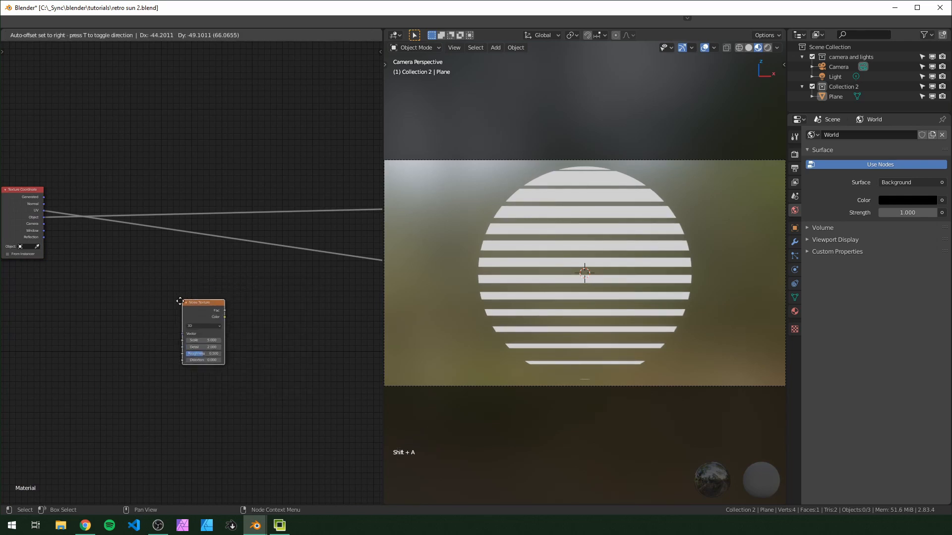
click(242, 344)
Insert a Mapping node on the link from the Texture Coordinate node's UV output
key(shift+a)
text(pp)
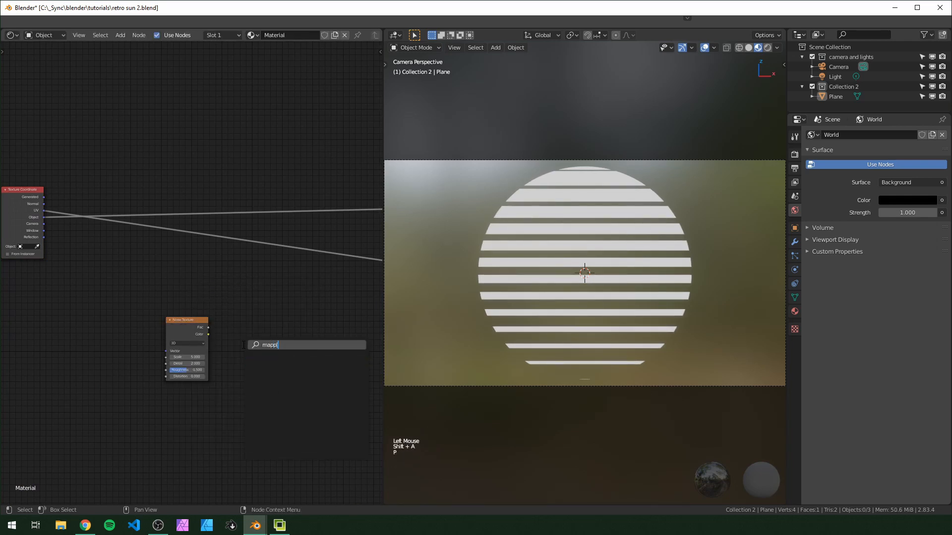
key(Return)
click(275, 233)
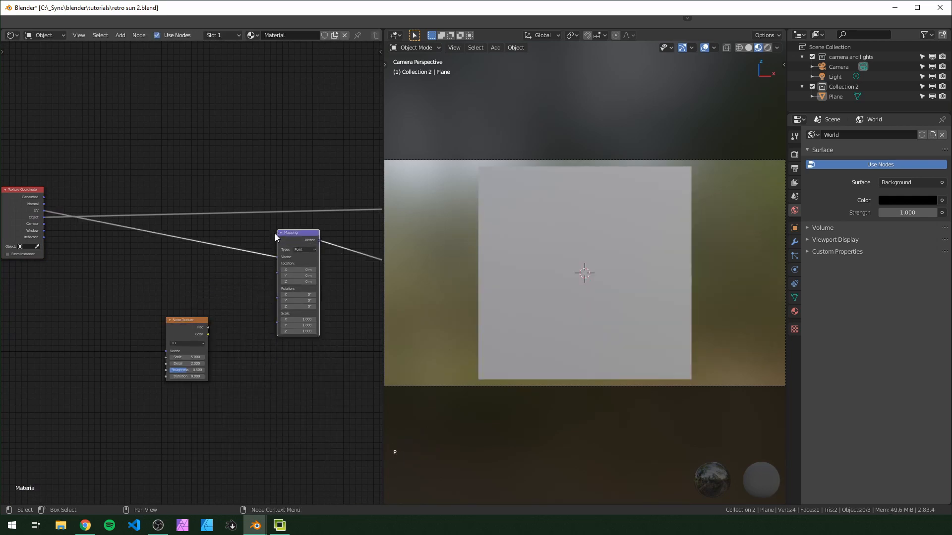
Connect the reroute on the Object coordinate link to the Noise Texture's Vector input
scroll(168, 340, up, 4)
scroll(159, 326, down, 1)
scroll(158, 326, up, 8)
middle_drag(195, 293, 147, 224)
scroll(157, 318, down, 5)
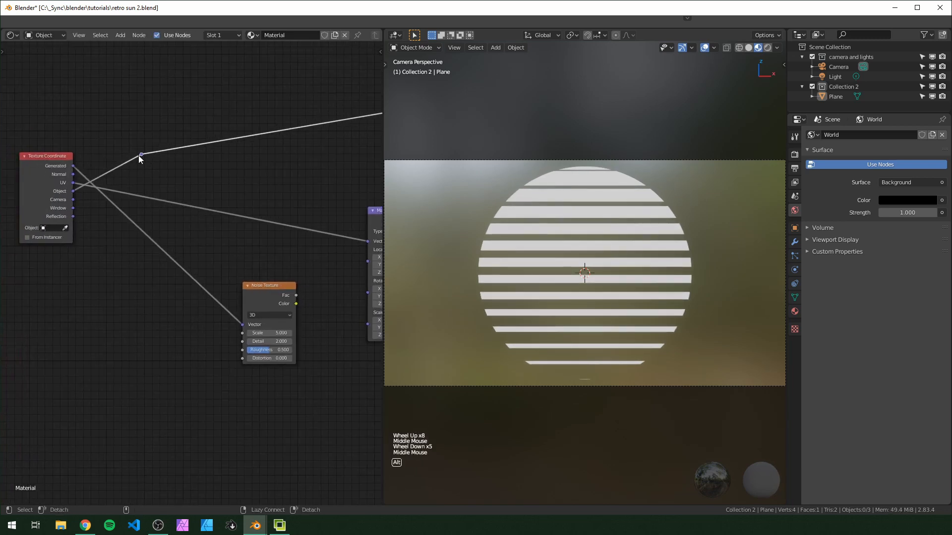
mouse_move(140, 153)
alt+right_down()
mouse_move(243, 318)
mouse_move(266, 321)
alt+right_up()
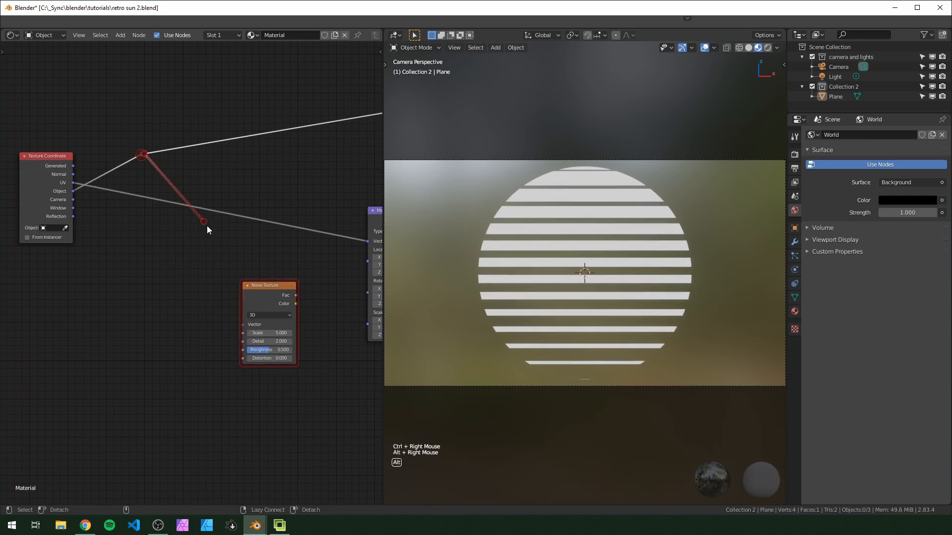
alt+right_drag(207, 225, 242, 316)
Preview the Noise Texture's output on the plane
scroll(242, 316, up, 3)
middle_drag(278, 339, 121, 325)
ctrl+shift+click(126, 281)
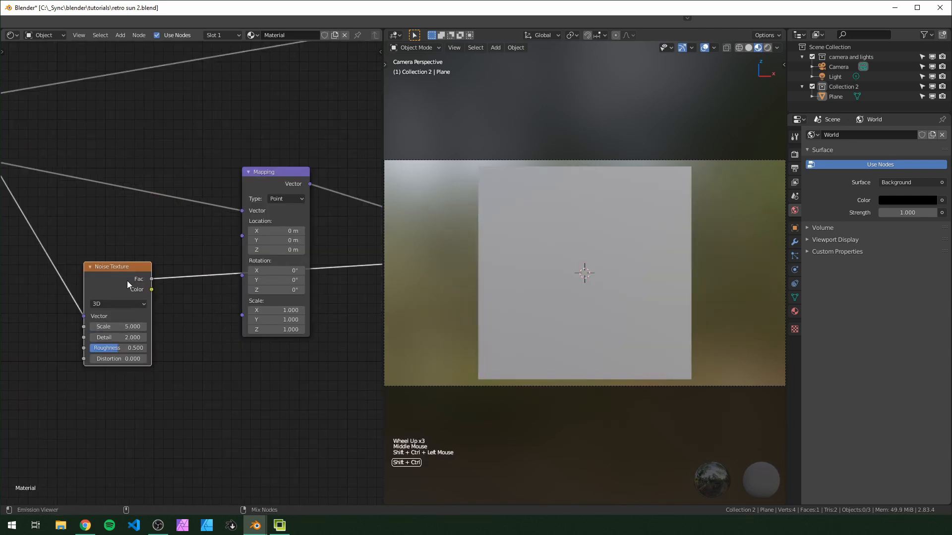
mouse_move(127, 326)
mouse_down()
mouse_move(148, 326)
mouse_move(127, 327)
mouse_up()
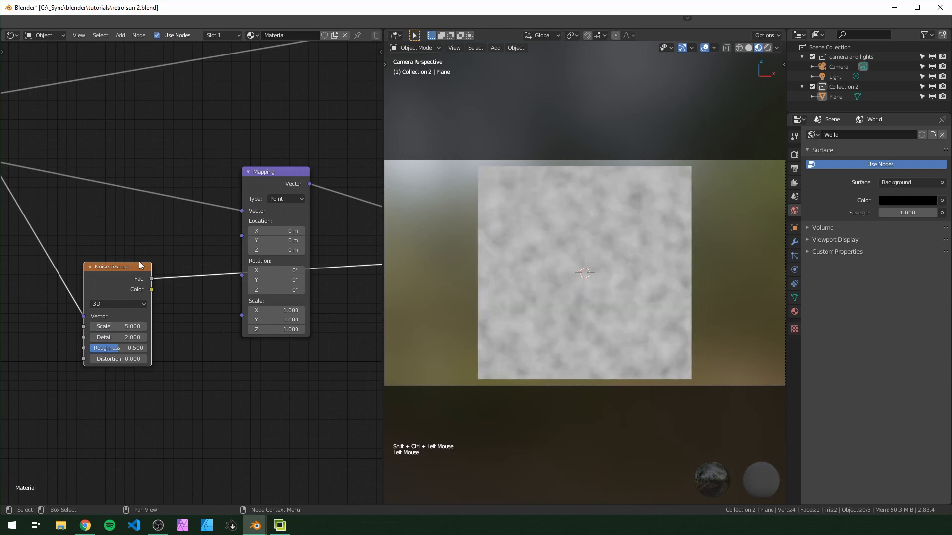
Connect the Noise Texture's Fac to the new Mapping node's Location, and display the Mix Shader as the material output again
drag(151, 279, 163, 194)
drag(237, 230, 242, 235)
scroll(210, 302, down, 5)
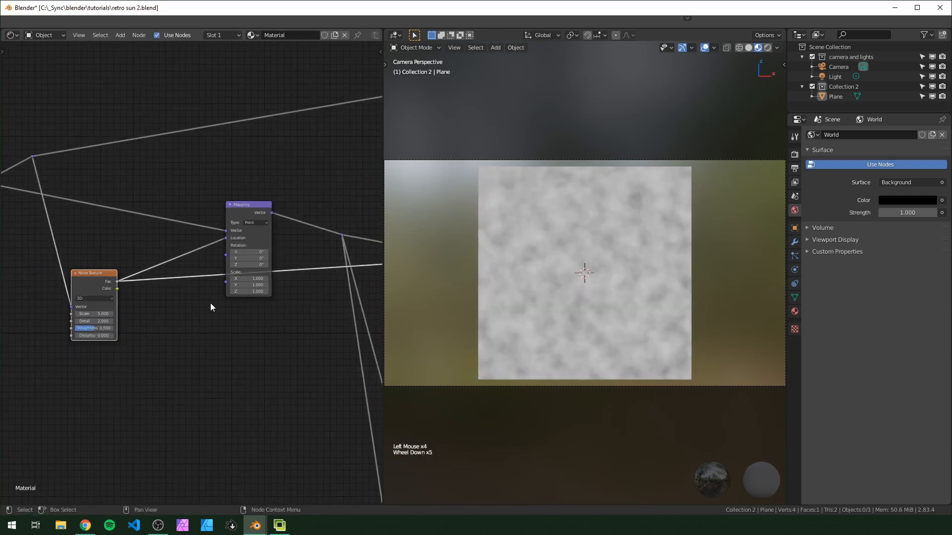
middle_drag(211, 302, 225, 273)
ctrl+shift+click(251, 199)
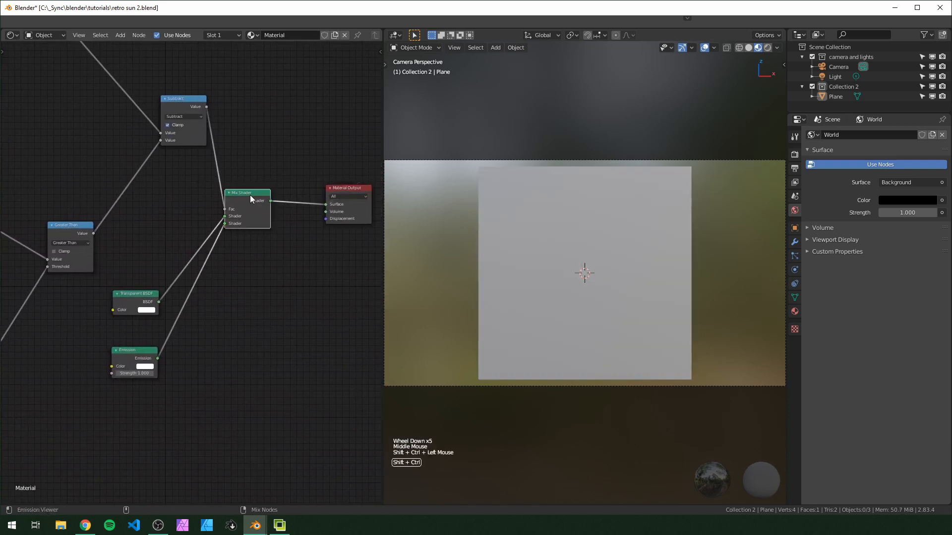
scroll(588, 267, up, 4)
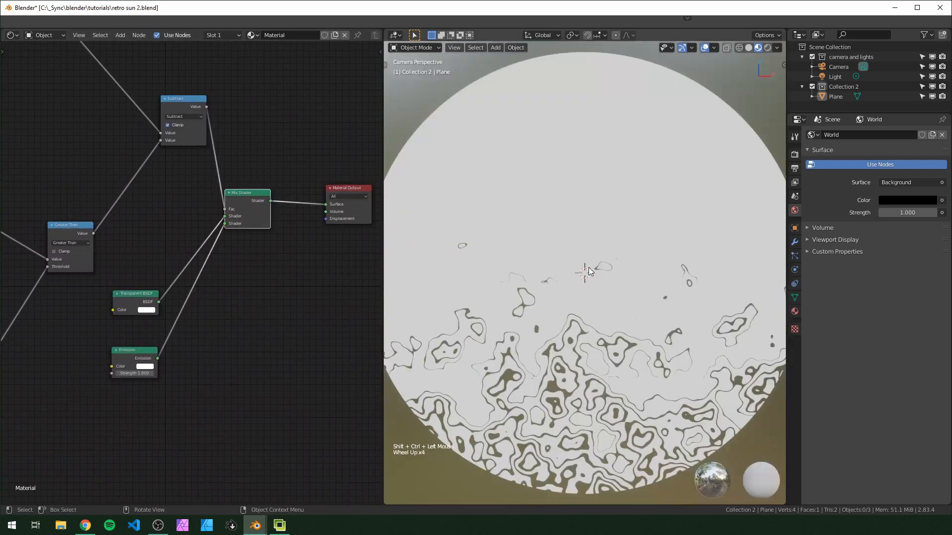
scroll(596, 293, down, 3)
scroll(597, 296, up, 1)
Reset the multiplier to 0 and the addend to 0.5 on the Multiply Add node that feeds the threshold
middle_drag(206, 297, 106, 90)
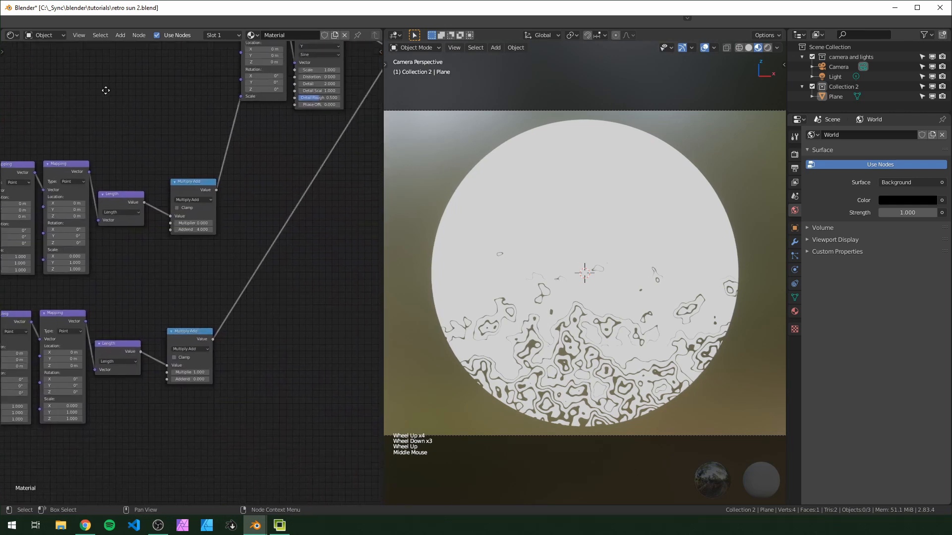
scroll(151, 244, up, 3)
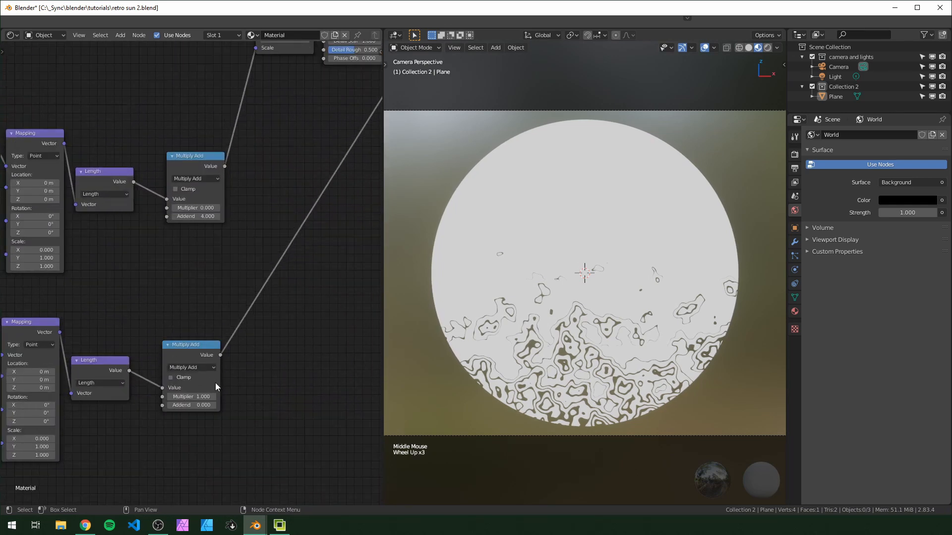
drag(200, 396, 169, 396)
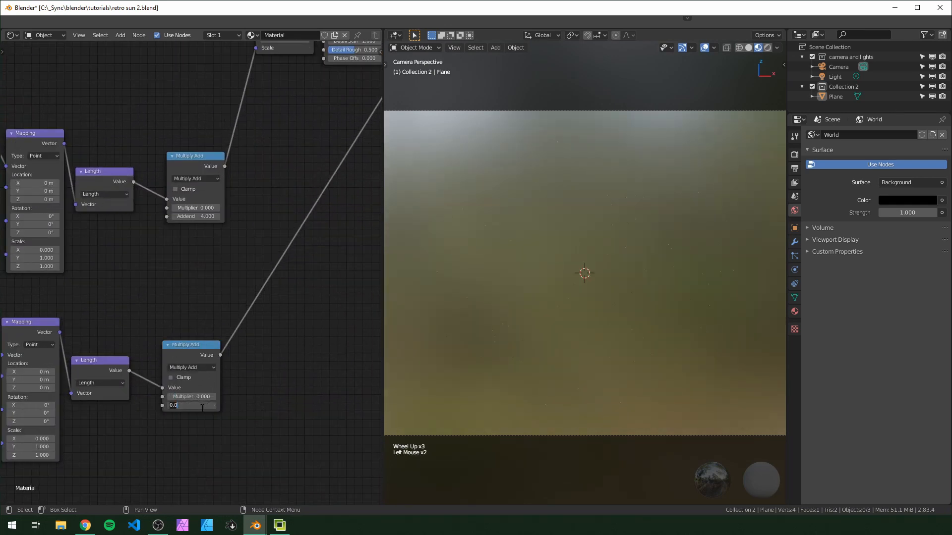
key(Return)
Move the Noise Texture aside and insert a Math node set to Add between its Fac output and the Mapping Location
middle_drag(218, 252, 351, 484)
middle_drag(218, 287, 173, 326)
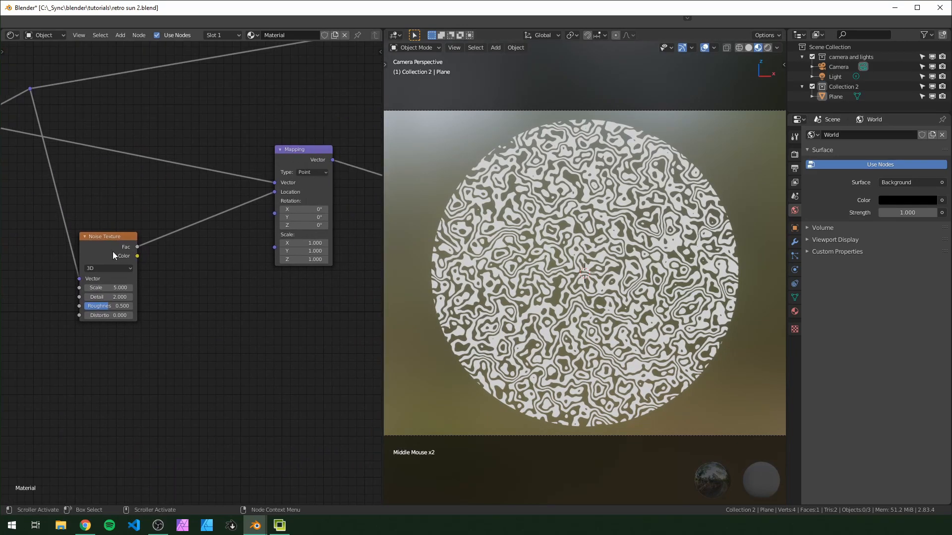
drag(112, 252, 84, 219)
scroll(177, 258, up, 4)
click(183, 257)
key(shift+a)
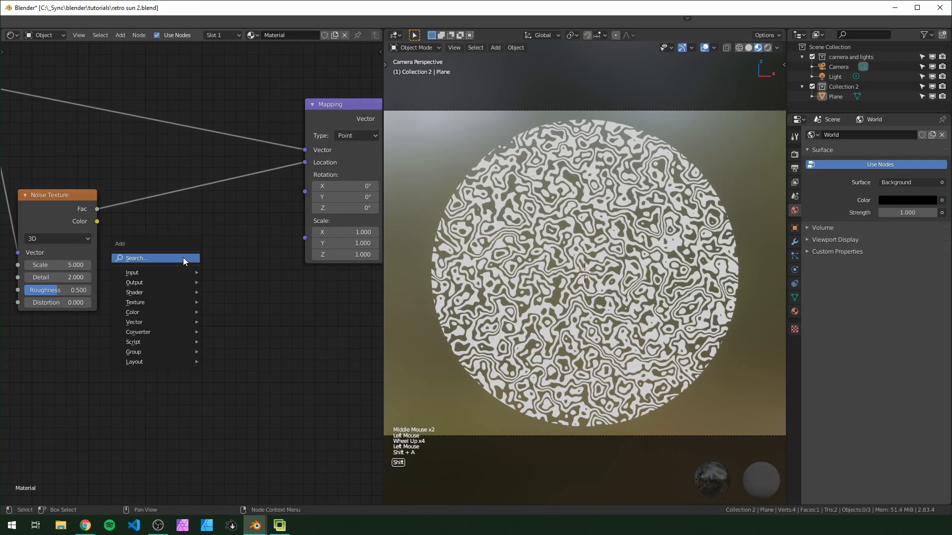
click(185, 258)
text(add)
key(Return)
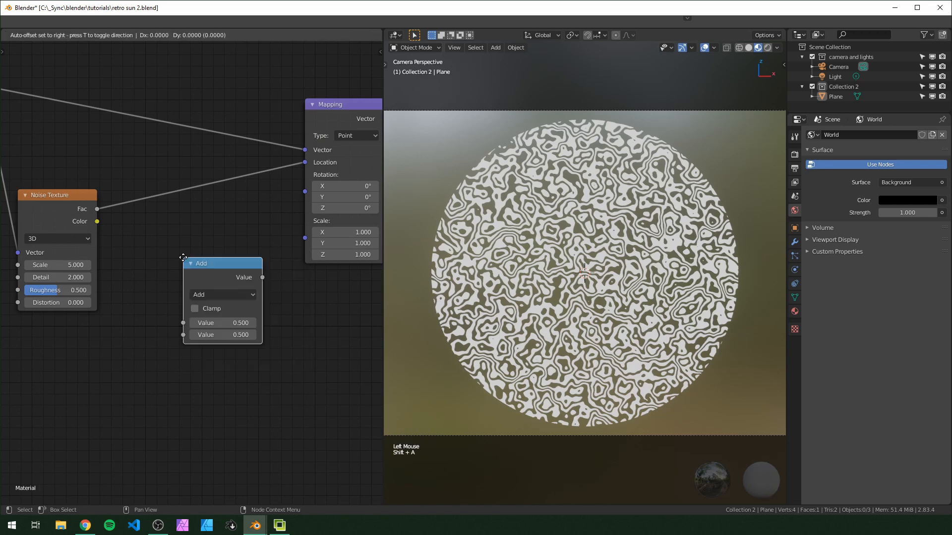
click(151, 181)
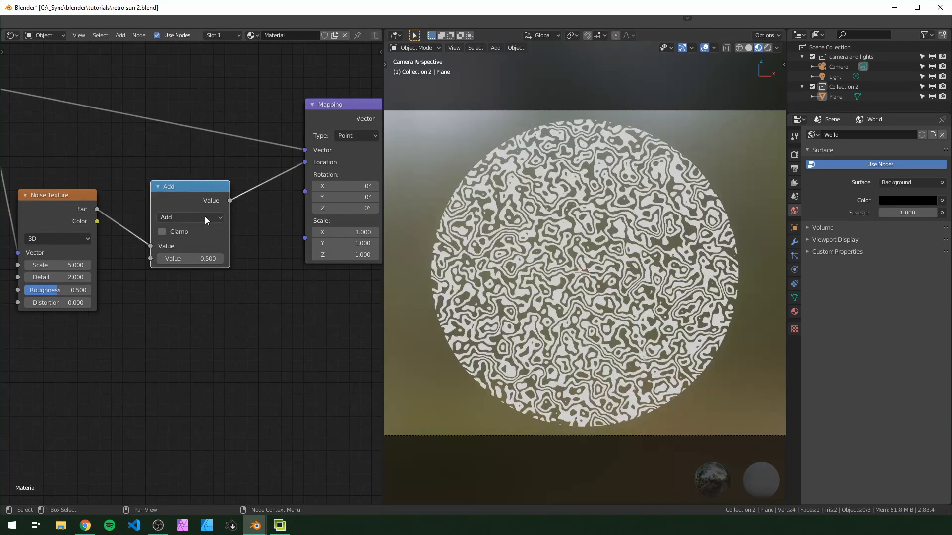
Change the new Math node's operation to Multiply and set its value to 0
click(204, 216)
key(m)
click(190, 258)
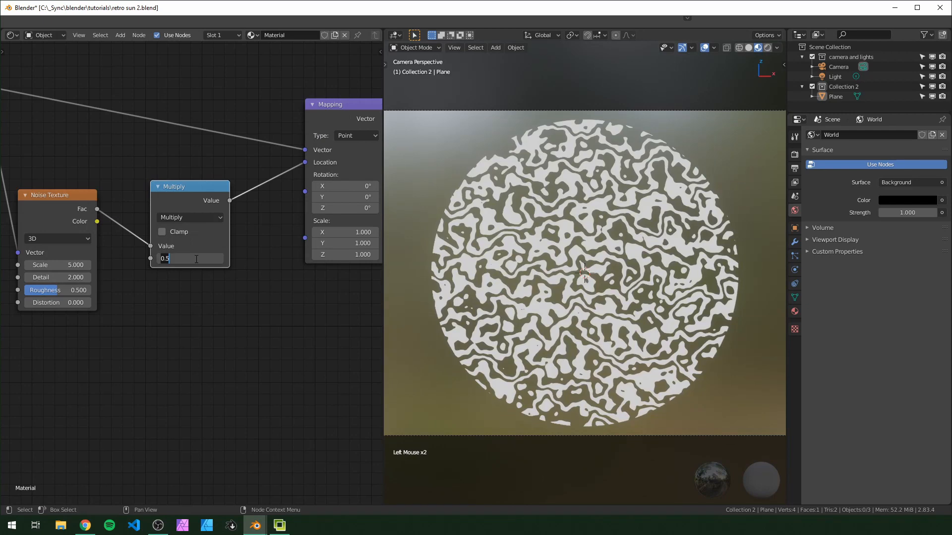
text(0)
key(Return)
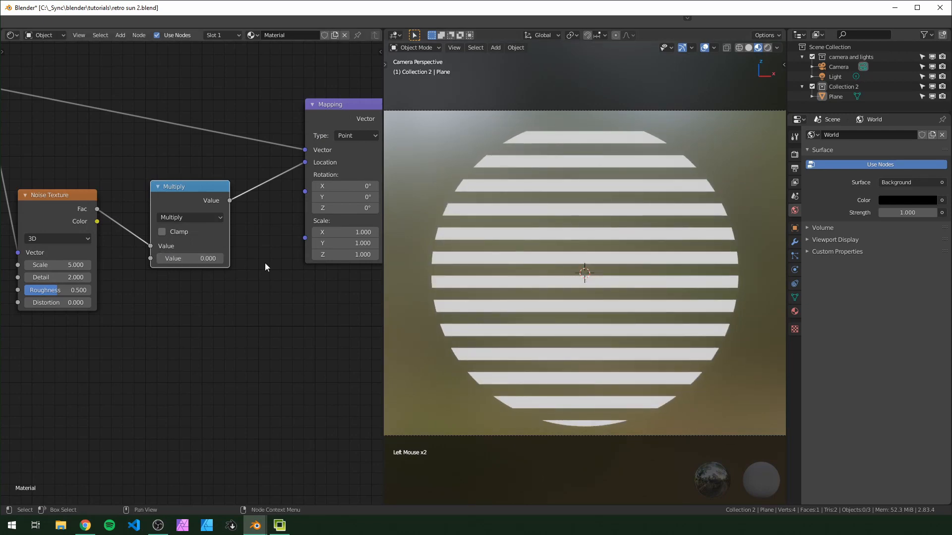
Try small distortion strengths such as -0.02 on the Multiply node, and return its value to 0
mouse_move(199, 259)
shift+mouse_down()
mouse_move(181, 259)
mouse_move(199, 259)
shift+mouse_up()
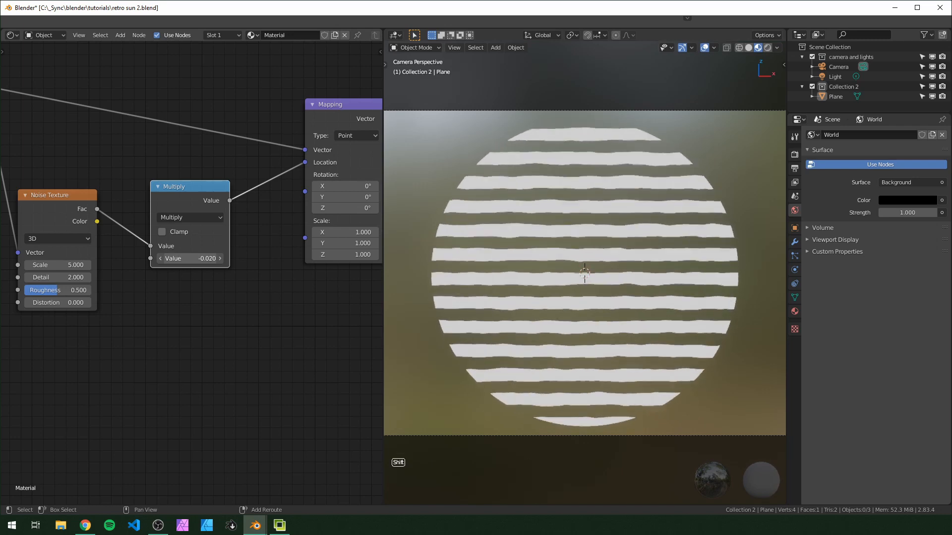
middle_drag(102, 317, 179, 340)
mouse_move(275, 284)
shift+mouse_down()
mouse_move(263, 283)
mouse_move(288, 283)
mouse_move(275, 284)
shift+mouse_up()
Move the Noise Texture aside and insert a duplicate of the Multiply node between it and the existing Multiply node
scroll(194, 340, down, 6)
middle_drag(193, 340, 233, 351)
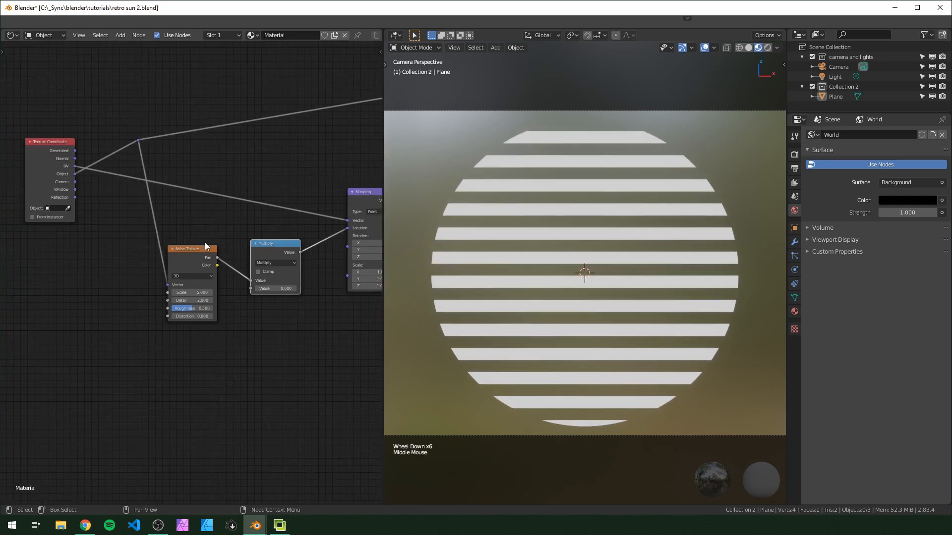
drag(208, 253, 184, 249)
click(275, 249)
key(shift+d)
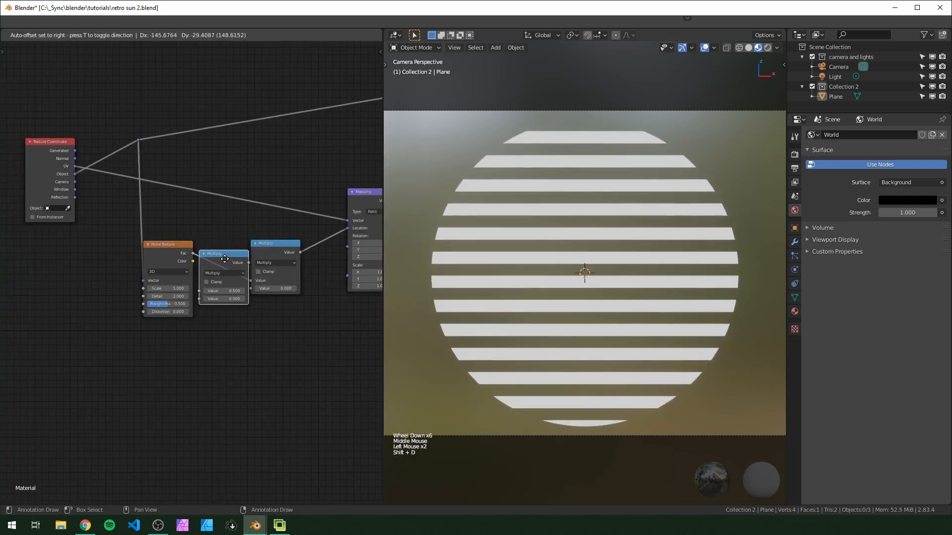
click(325, 265)
Change the duplicated Math node's operation to Subtract and set its value to 0.5
click(248, 264)
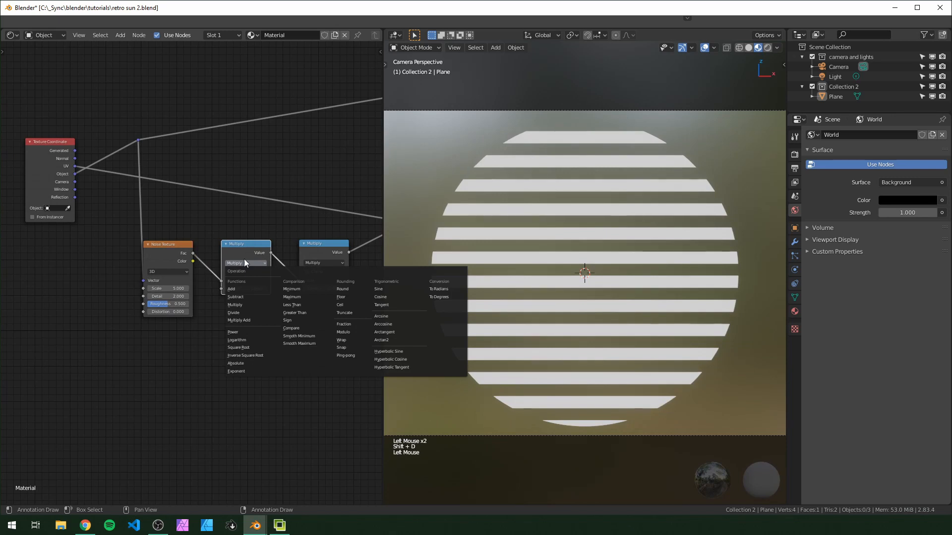
click(236, 297)
scroll(191, 273, up, 4)
click(264, 295)
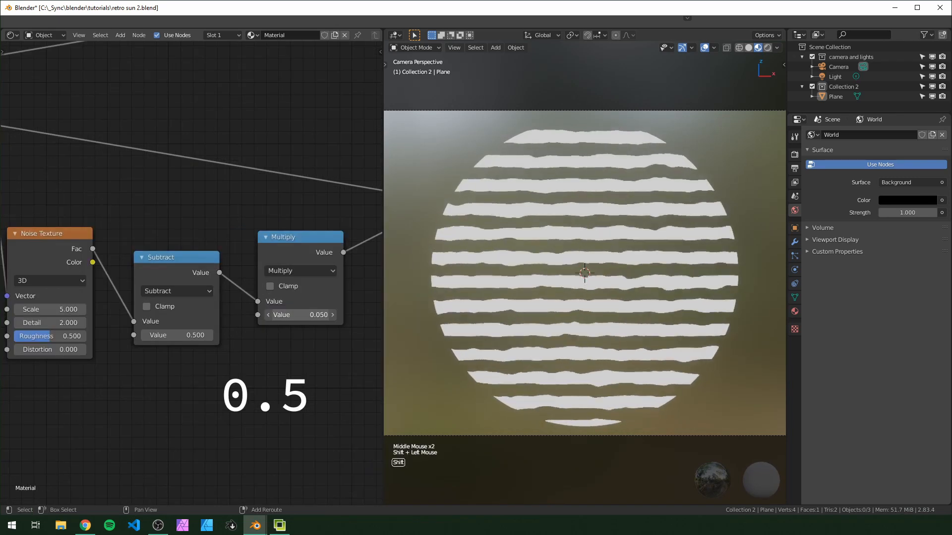
Set the Noise Texture's Scale to 1 and Detail to 0, and adjust the Multiply strength until the bands form large smooth waves
mouse_move(301, 316)
shift+mouse_down()
mouse_move(285, 315)
mouse_move(301, 315)
shift+mouse_up()
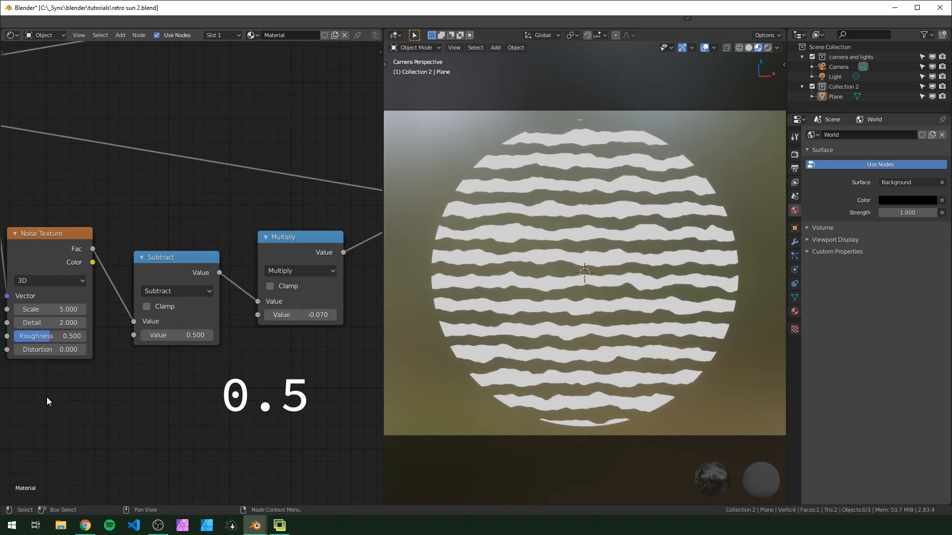
middle_drag(46, 397, 156, 396)
click(191, 310)
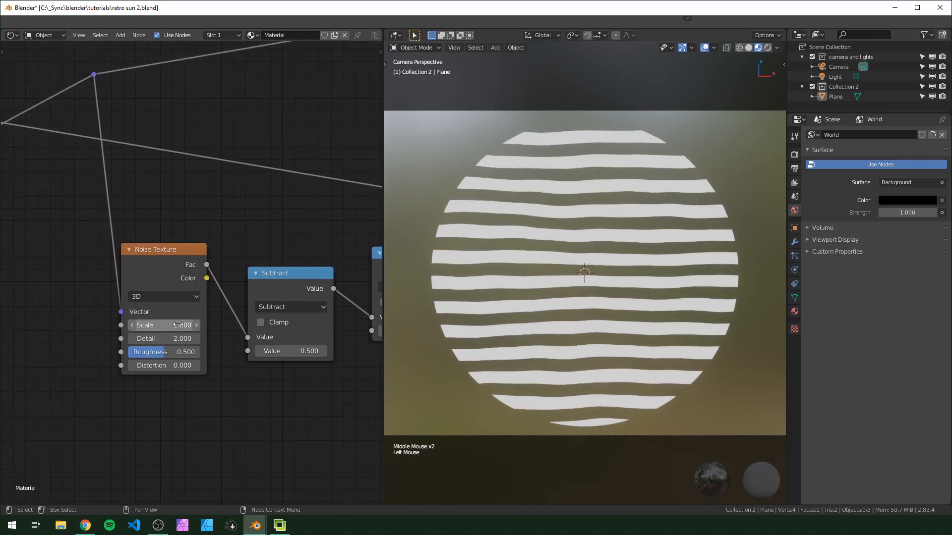
drag(189, 339, 154, 339)
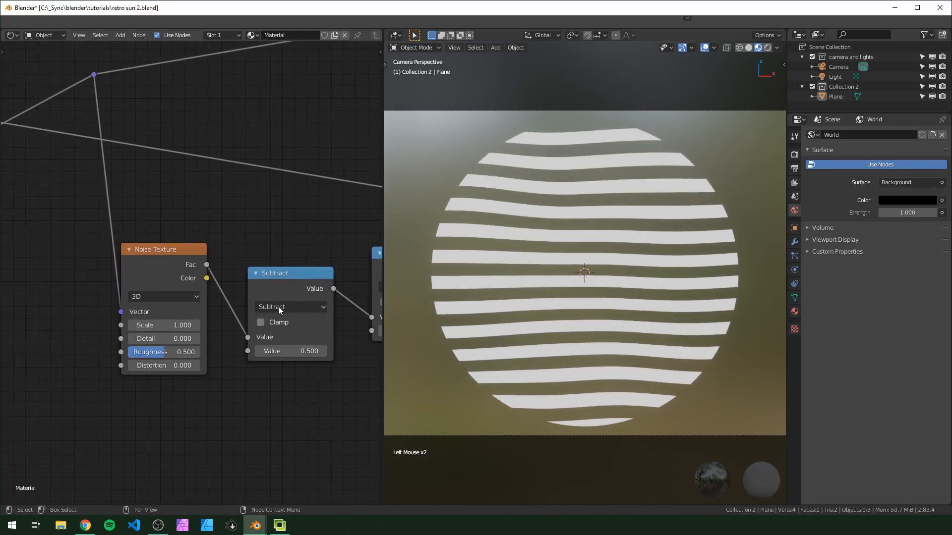
middle_drag(245, 386, 144, 393)
shift+drag(306, 337, 327, 337)
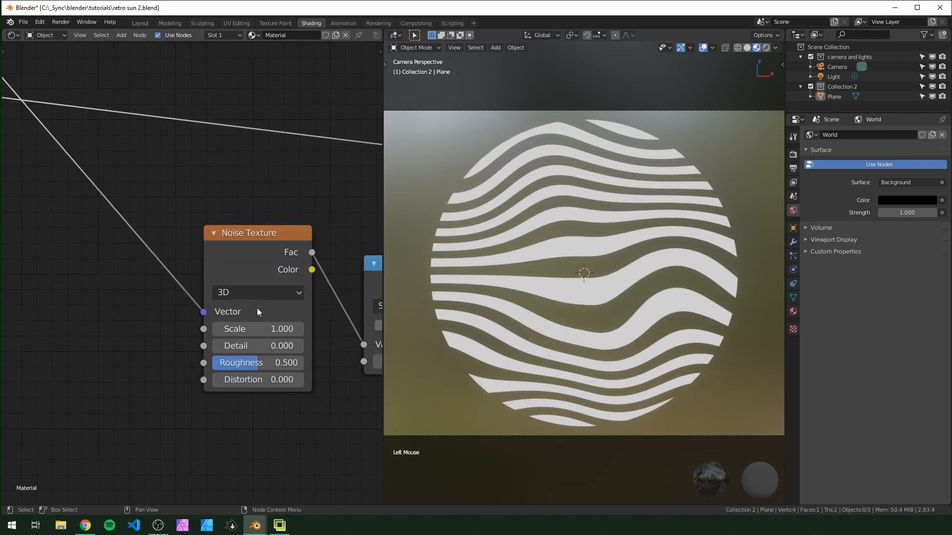
Switch the Noise Texture to 4D and preview different W values, leaving W at 0
click(258, 293)
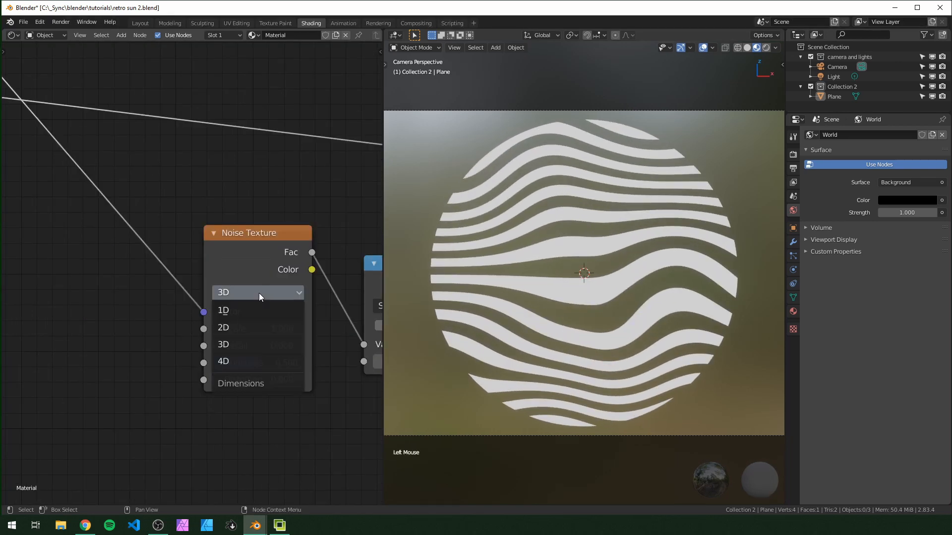
click(257, 361)
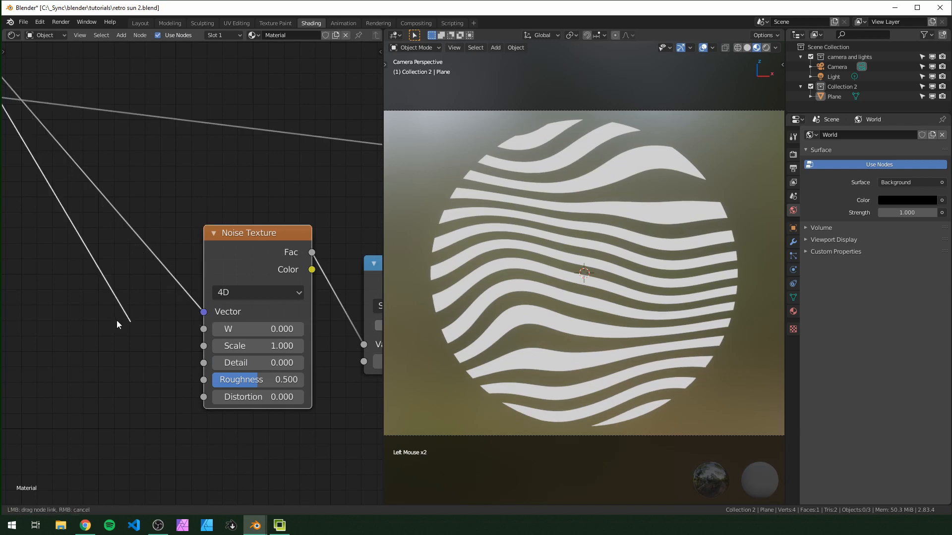
shift+drag(258, 328, 739, 329)
right_click(260, 329)
Add a Value node before the Noise Texture, driven by the current frame number, and play the animation to check it
scroll(258, 330, down, 9)
middle_drag(148, 365, 260, 336)
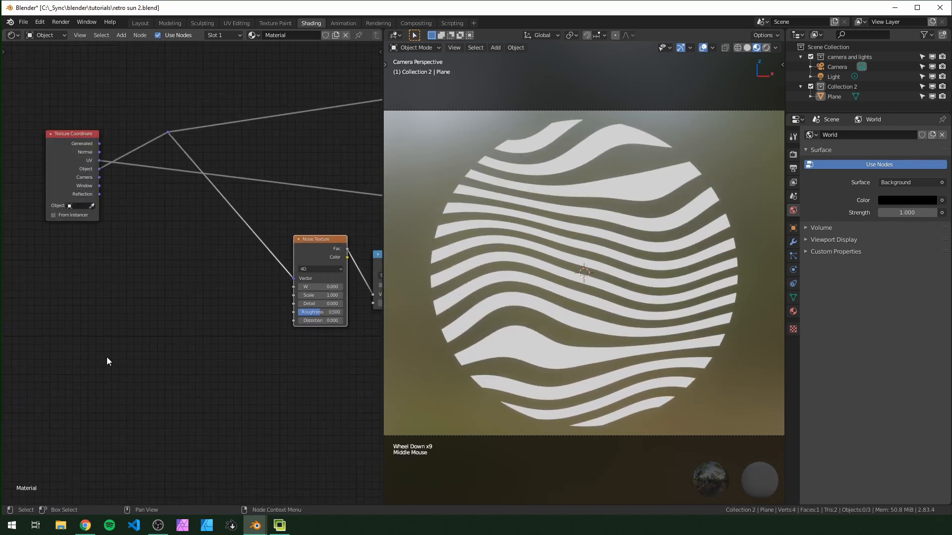
click(110, 362)
key(shift+a)
click(123, 356)
text(value)
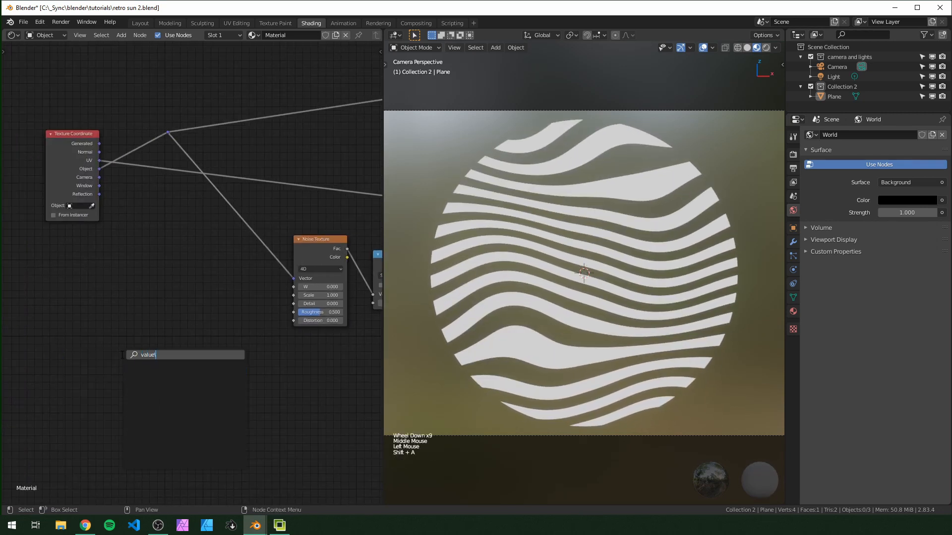
key(Return)
click(152, 344)
scroll(152, 344, up, 4)
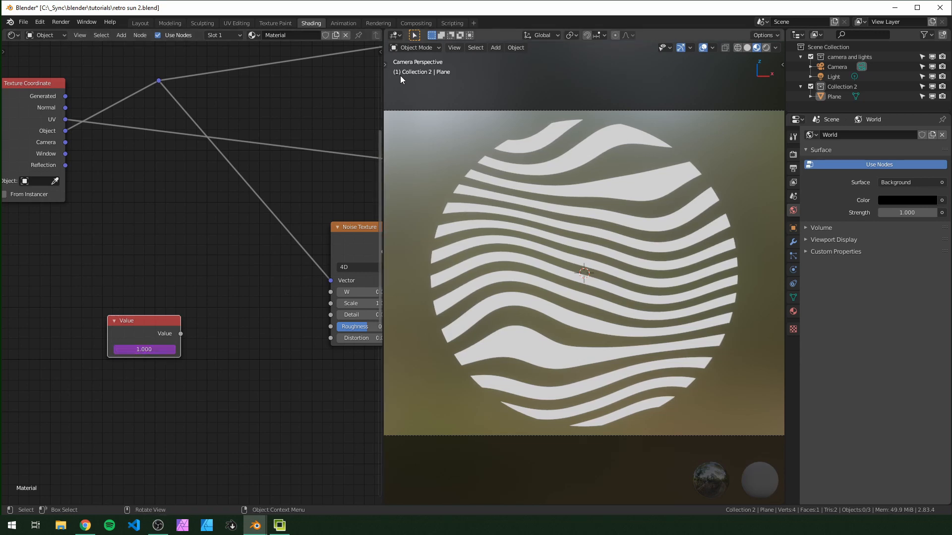
key(space)
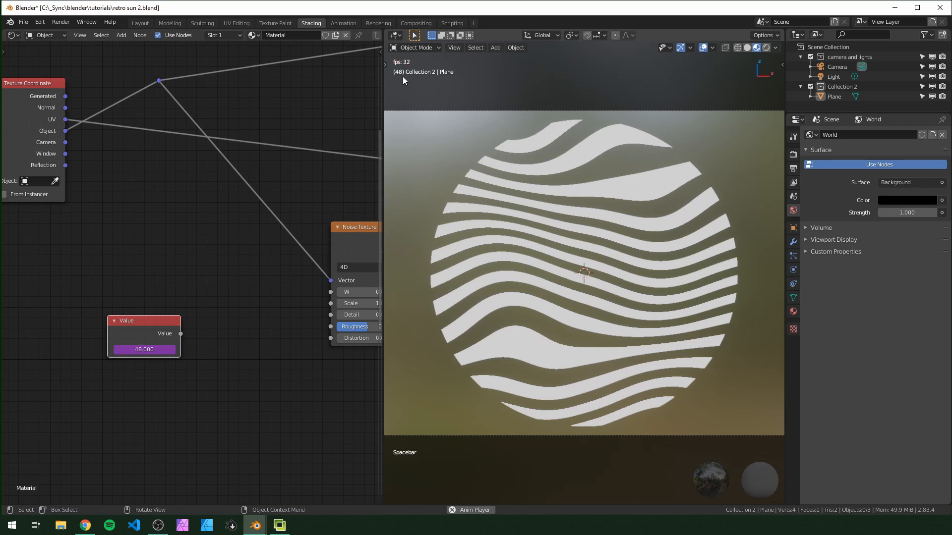
key(space)
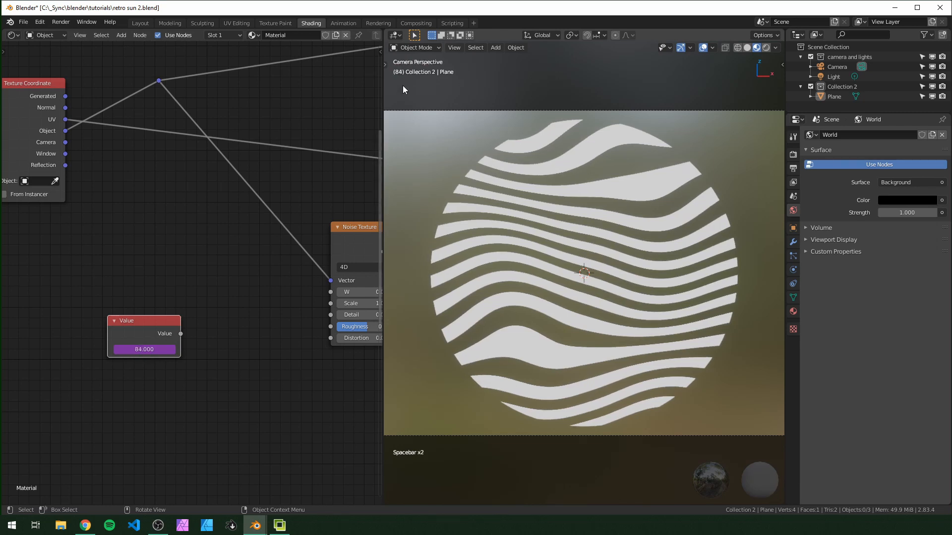
Connect the Value node to the Noise Texture's W input and play the animation to preview the motion
scroll(192, 284, up, 3)
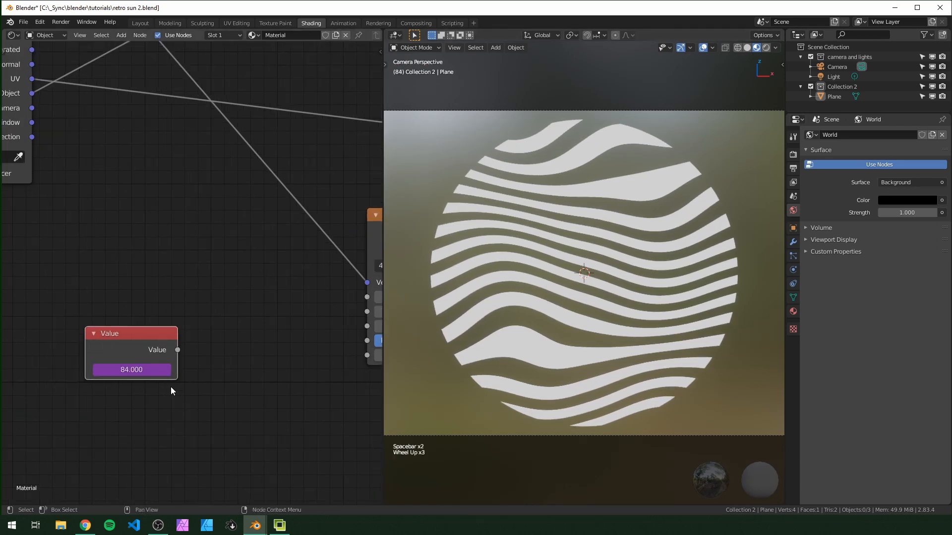
middle_drag(171, 388, 209, 381)
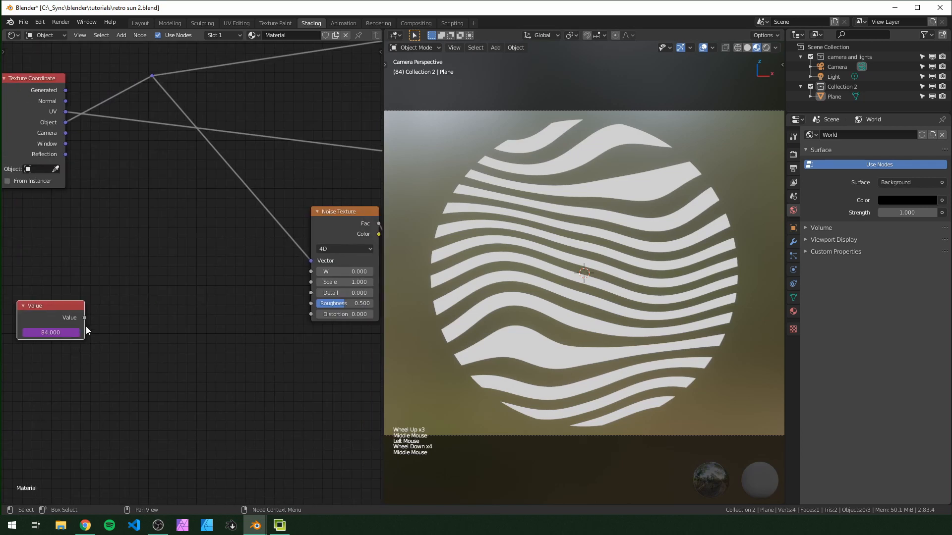
drag(84, 318, 146, 234)
drag(326, 283, 318, 272)
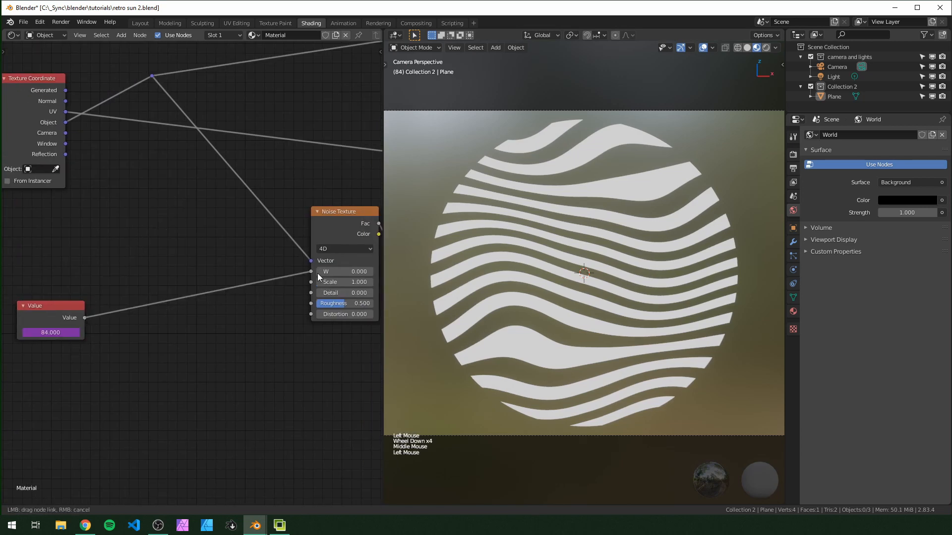
key(space)
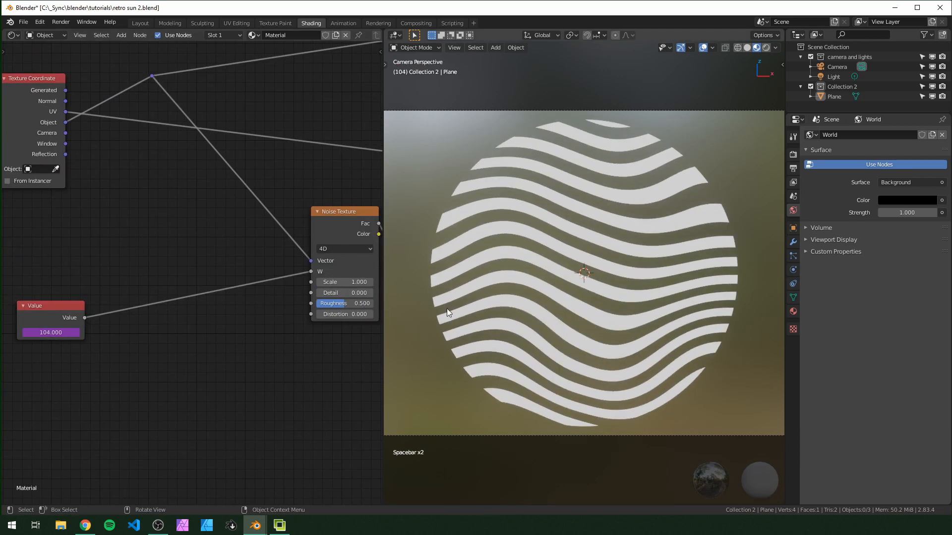
Insert a Math node set to Divide between the Value node and the Noise Texture's W input
click(204, 344)
key(shift+a)
text(math)
key(Return)
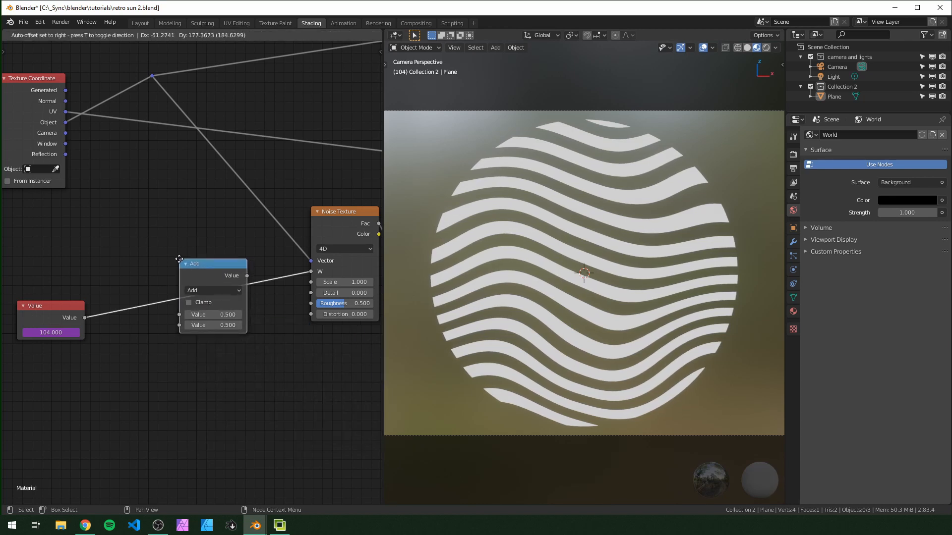
click(192, 281)
click(204, 291)
click(211, 350)
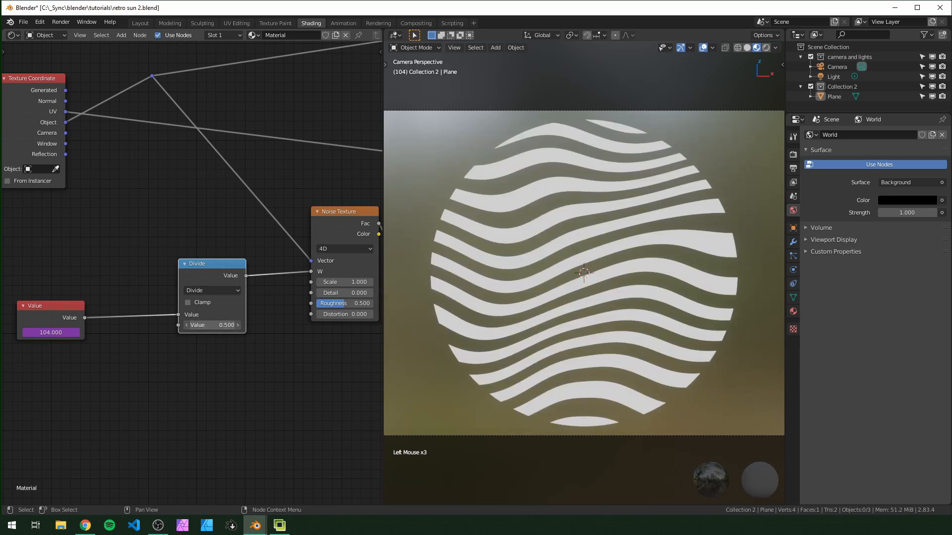
During animation playback, try a divisor of 50 on the Divide node and set it to 200
key(space)
click(228, 324)
text(9.9)
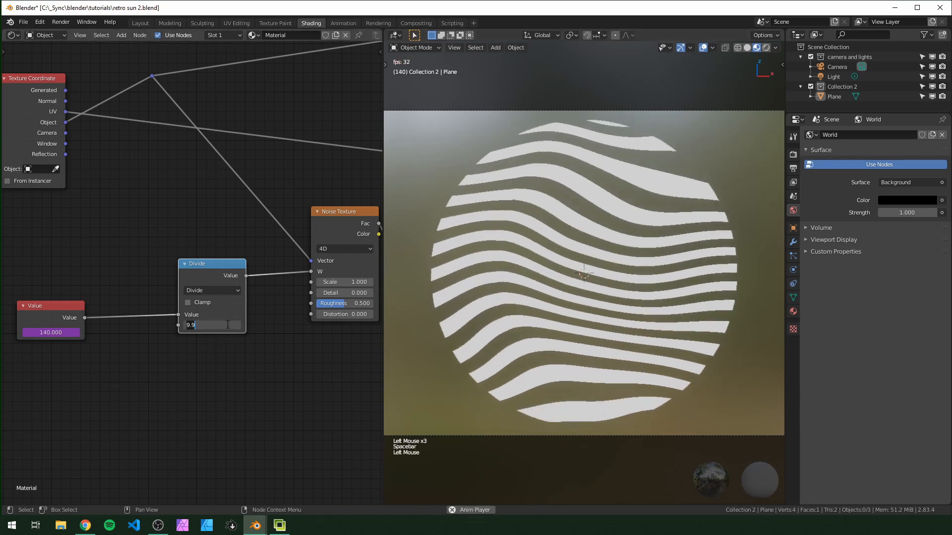
text(50)
key(Return)
click(227, 325)
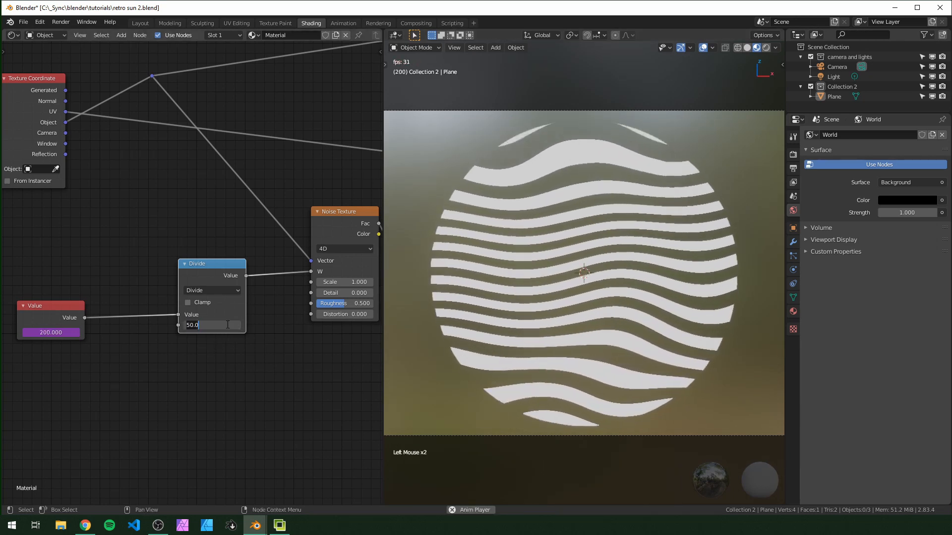
text(200)
key(Return)
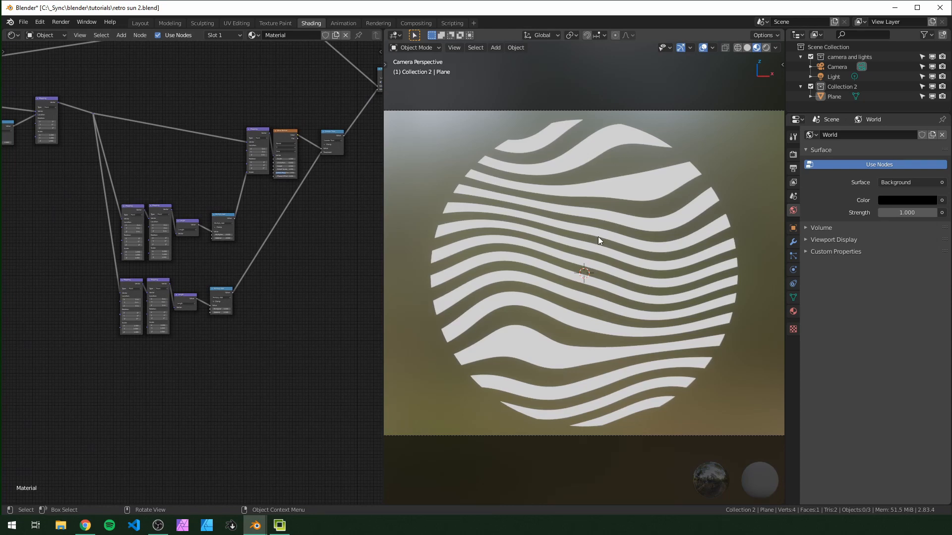
Switch the viewport to rendered shading and add a second Noise Texture node in the empty space below the lower Mapping chain
click(765, 49)
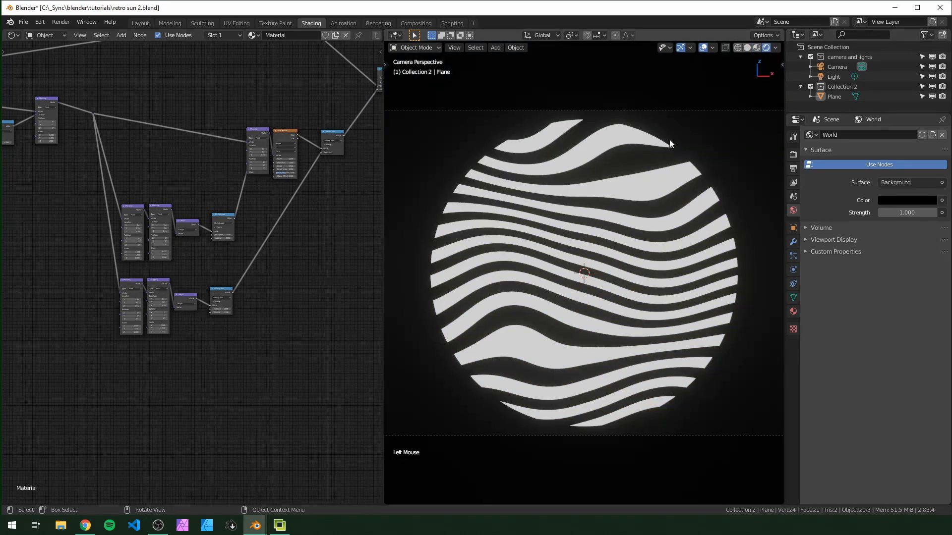
scroll(216, 374, down, 3)
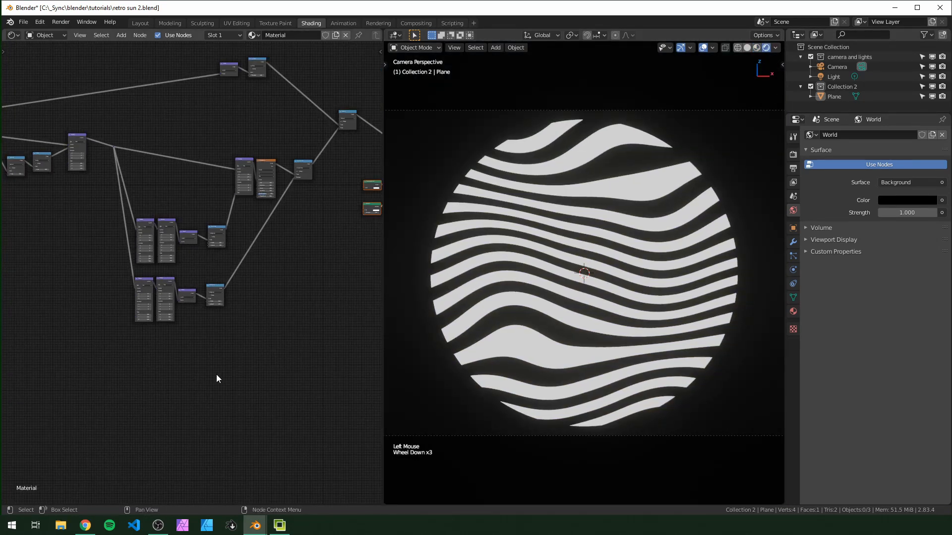
middle_drag(216, 374, 216, 361)
click(207, 362)
key(shift+a)
text(noise)
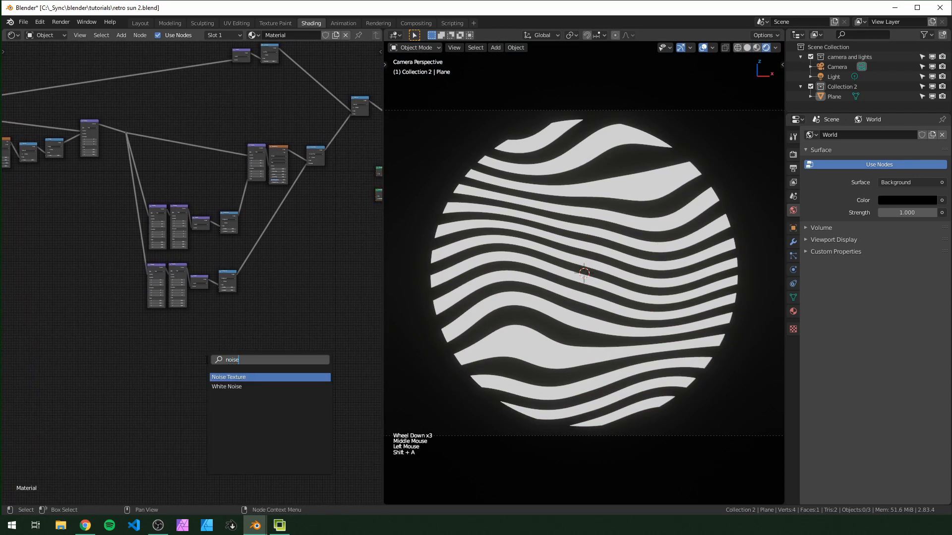
key(Return)
click(182, 369)
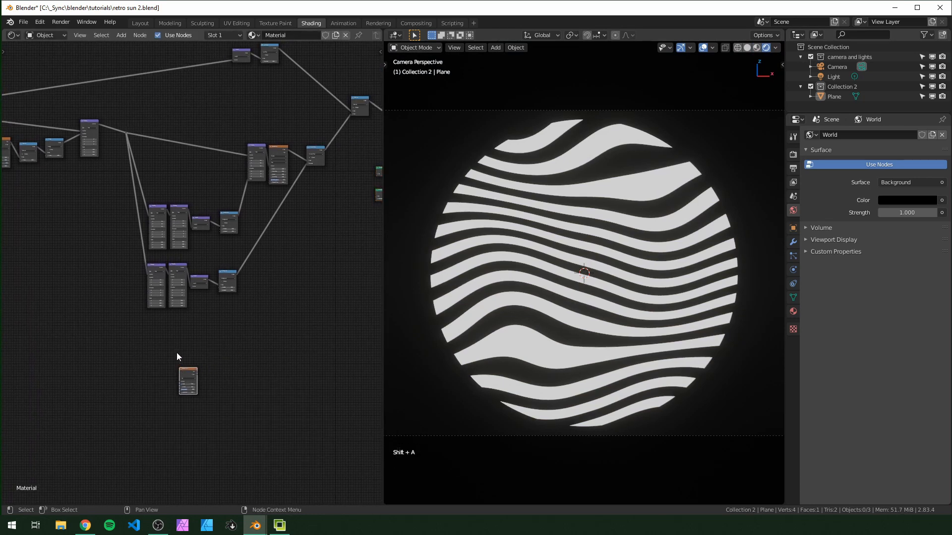
Look over the node tree from the new Noise Texture back to the Texture Coordinate node
scroll(177, 353, up, 6)
middle_drag(183, 386, 225, 229)
scroll(207, 187, up, 8)
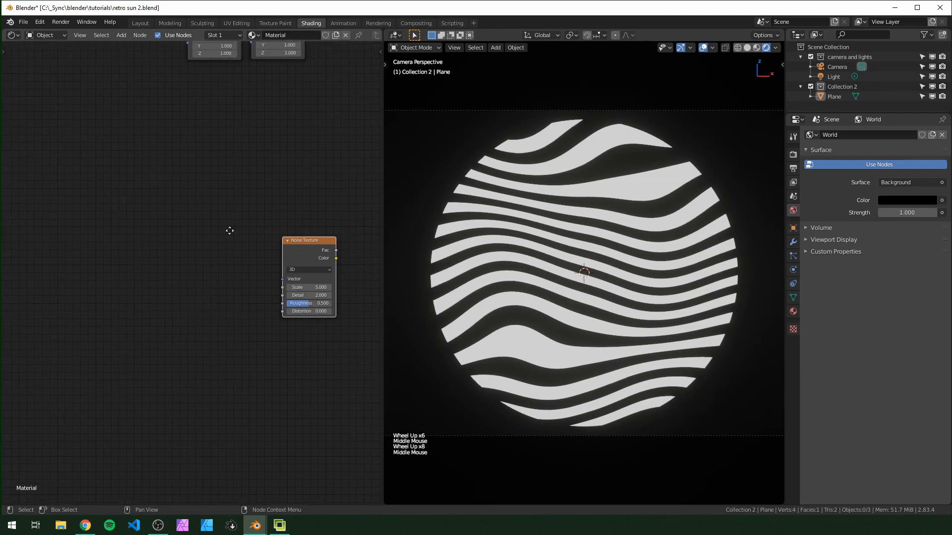
scroll(134, 195, down, 5)
middle_drag(191, 323, 217, 389)
scroll(81, 183, down, 3)
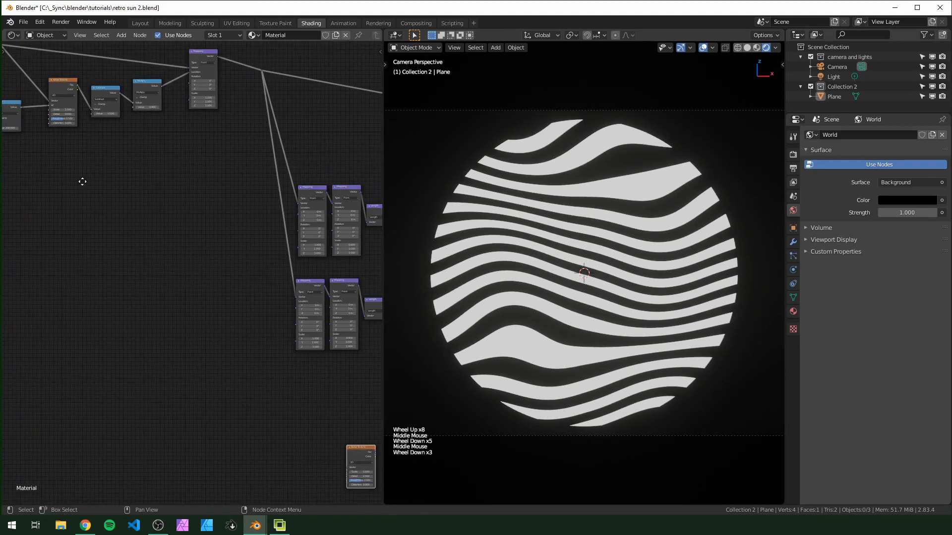
middle_drag(81, 183, 215, 332)
middle_drag(179, 299, 213, 337)
scroll(238, 383, down, 3)
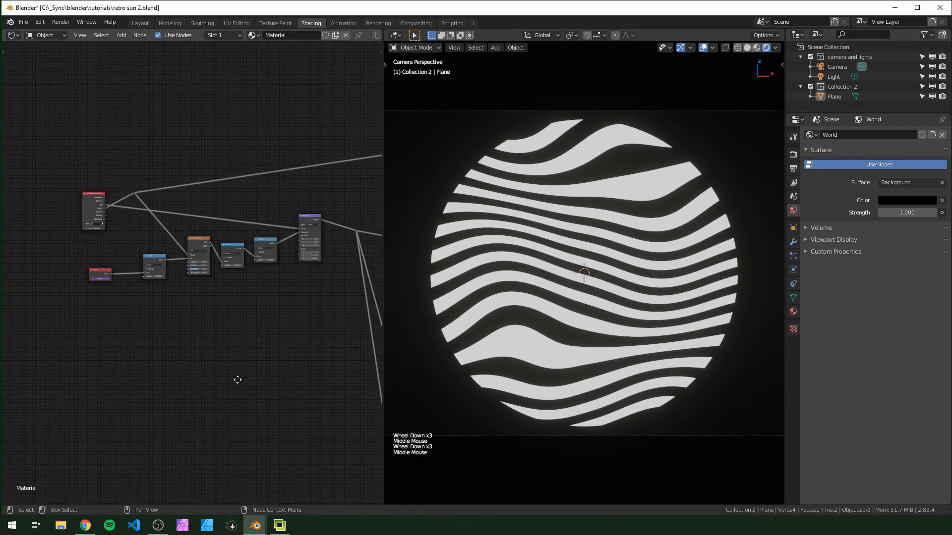
middle_drag(230, 379, 136, 317)
scroll(131, 315, down, 3)
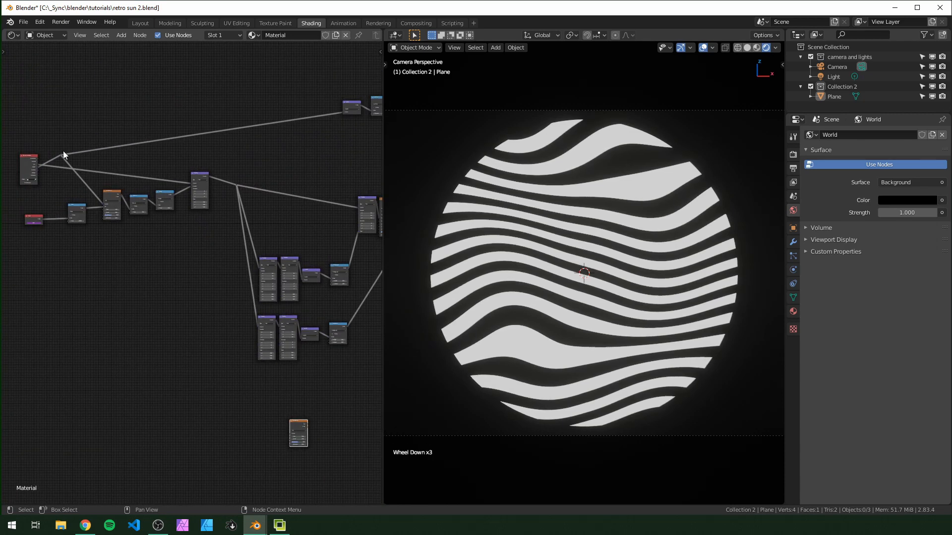
key(alt)
alt+right_drag(61, 156, 140, 103)
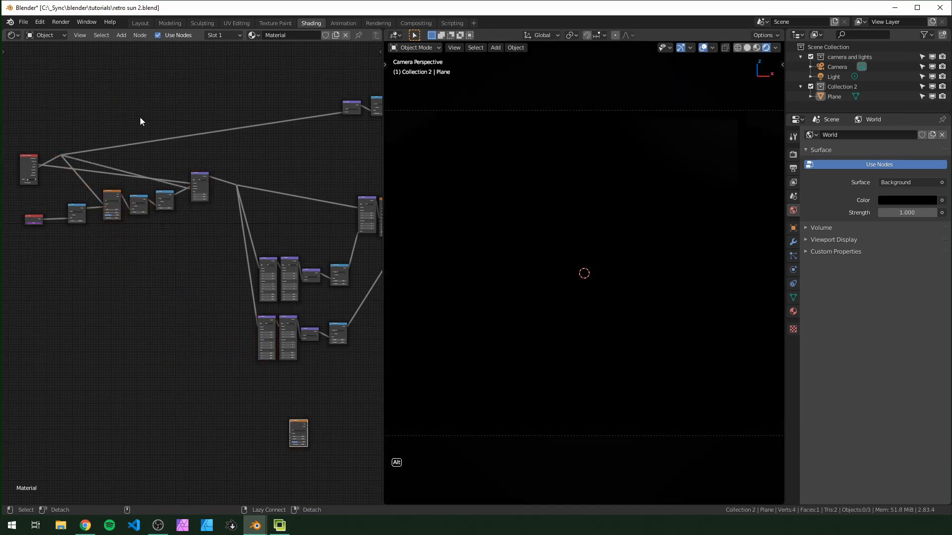
key(ctrl+z)
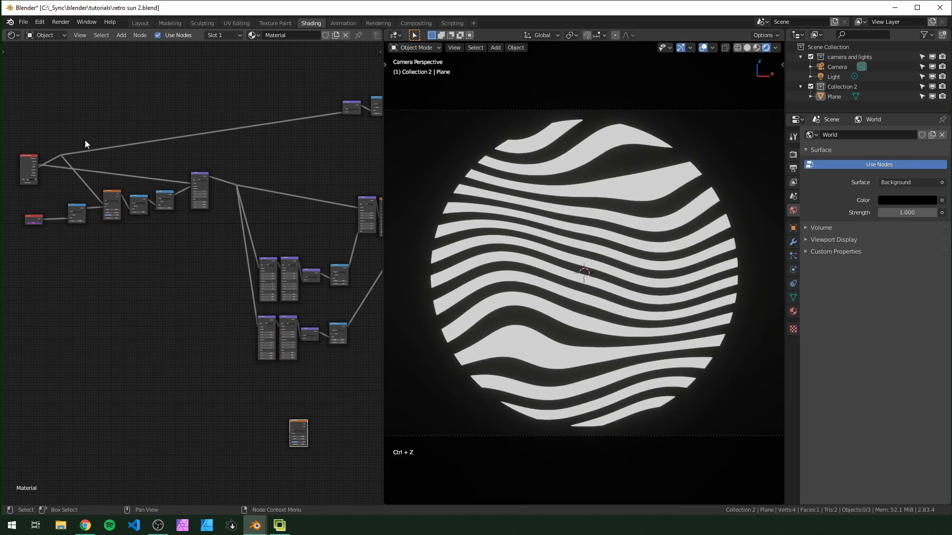
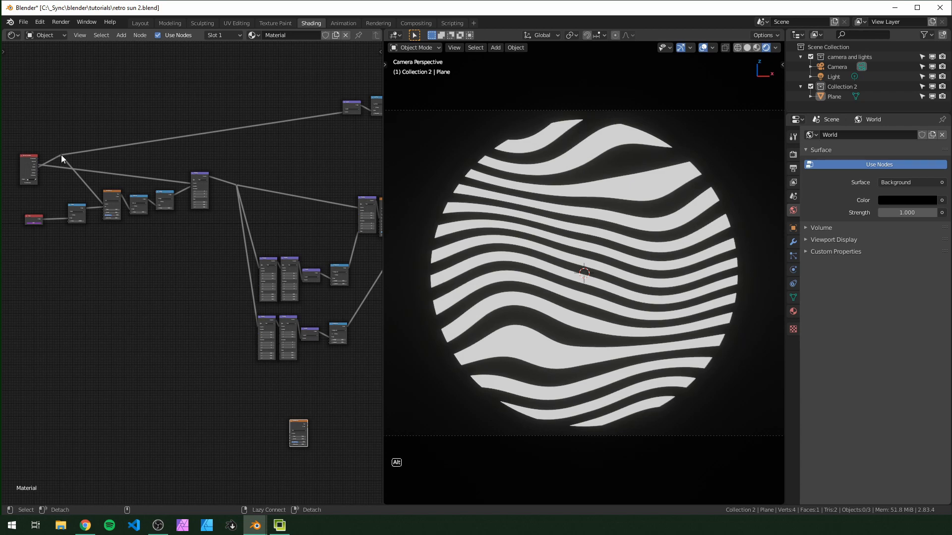
Connect the texture coordinates to the new Noise Texture's Vector input, reposition the node, and link its Fac output to the Emission Color
alt+right_drag(61, 155, 168, 245)
alt+right_drag(90, 100, 300, 438)
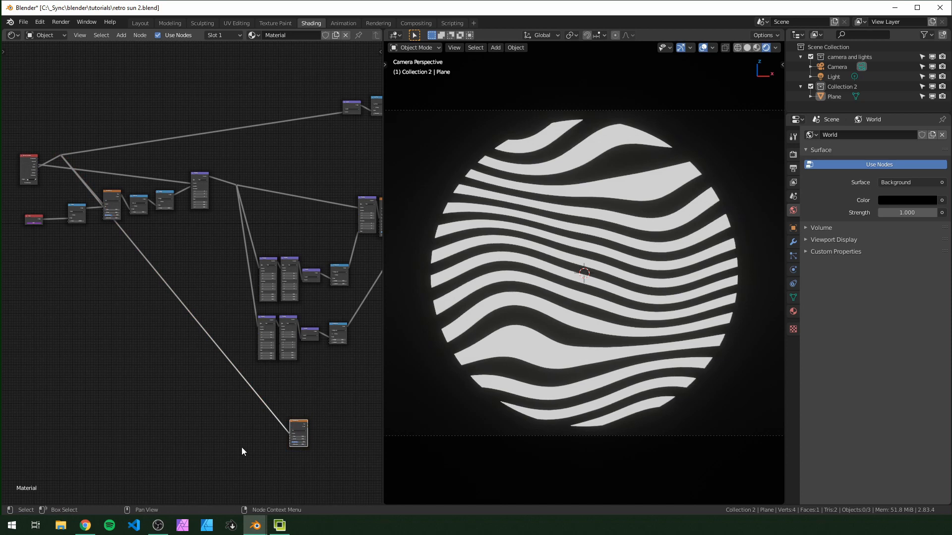
scroll(193, 308, up, 4)
middle_drag(240, 449, 155, 380)
drag(155, 379, 199, 225)
scroll(222, 180, up, 3)
middle_drag(226, 171, 173, 286)
drag(176, 324, 283, 174)
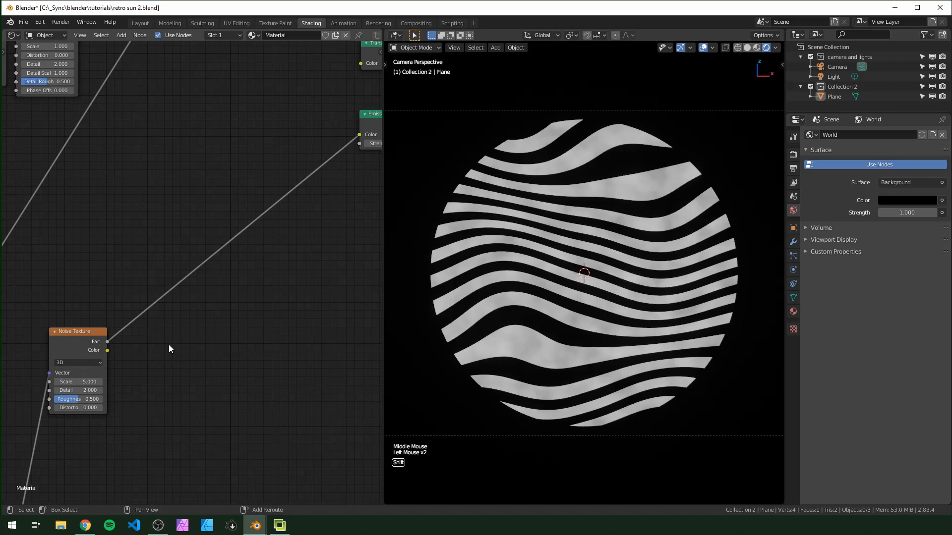
Insert a Math node on the link between the new Noise Texture's Fac output and the Emission Color input
key(shift+a)
click(169, 345)
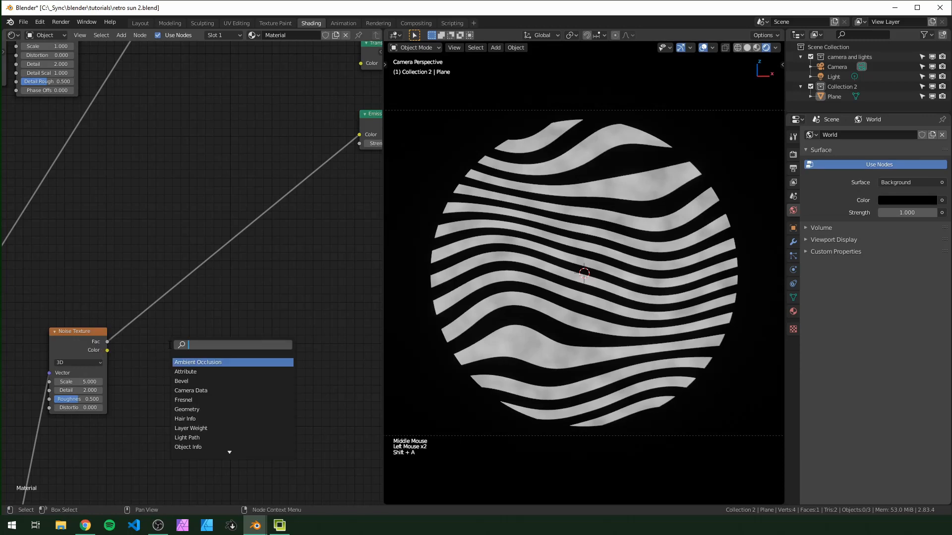
text(add)
key(Return)
click(148, 298)
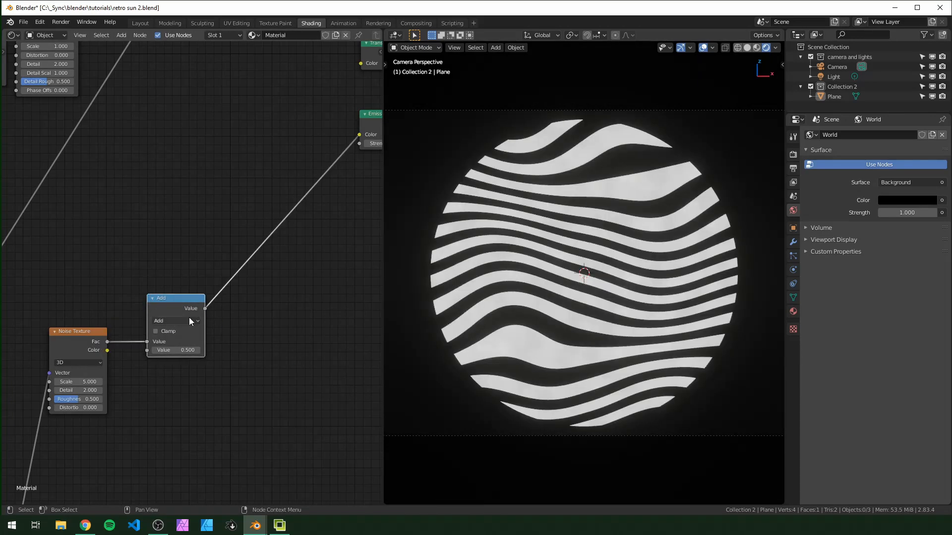
Set the Math node to Greater Than and raise the new Noise Texture's Detail to 15.4 and Roughness to 1
click(188, 321)
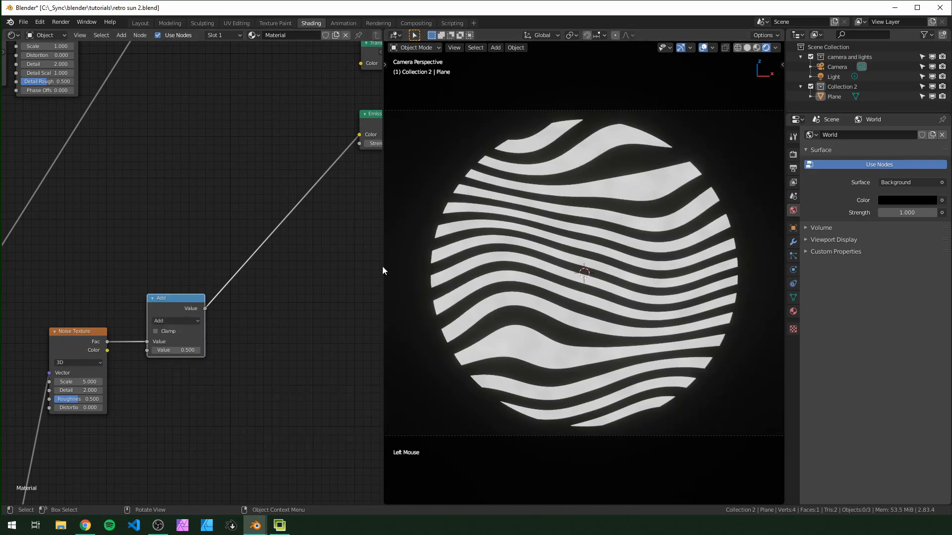
click(177, 320)
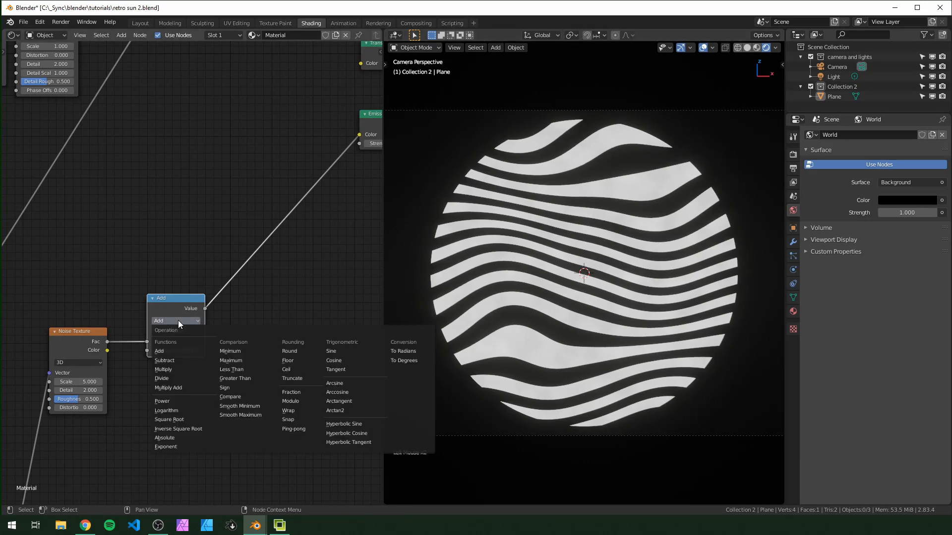
click(236, 378)
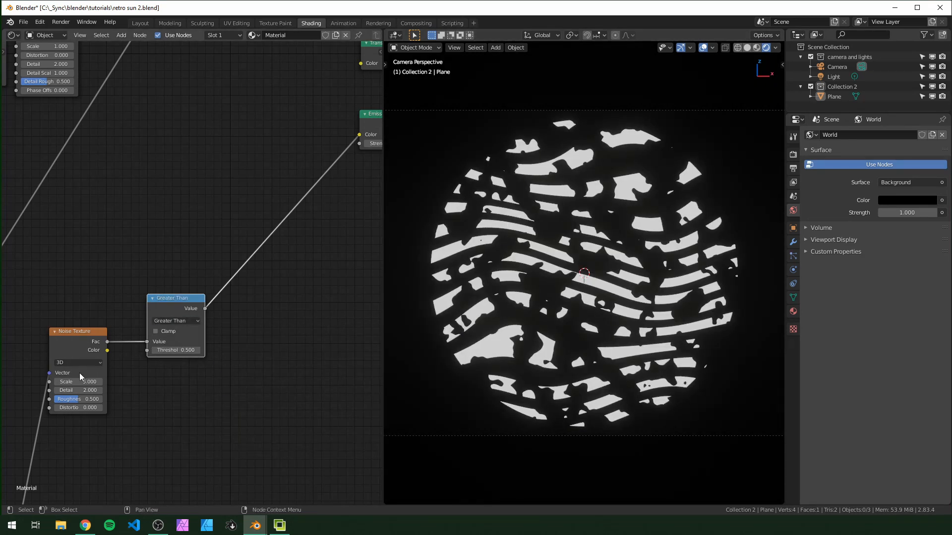
drag(79, 390, 100, 399)
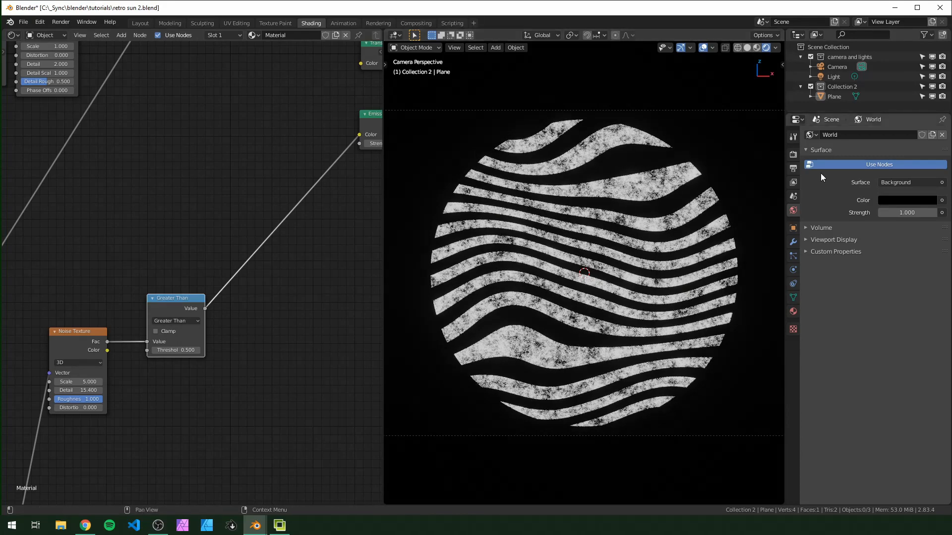
Set the Eevee viewport sampling to 128 in the render properties
key(ctrl+z)
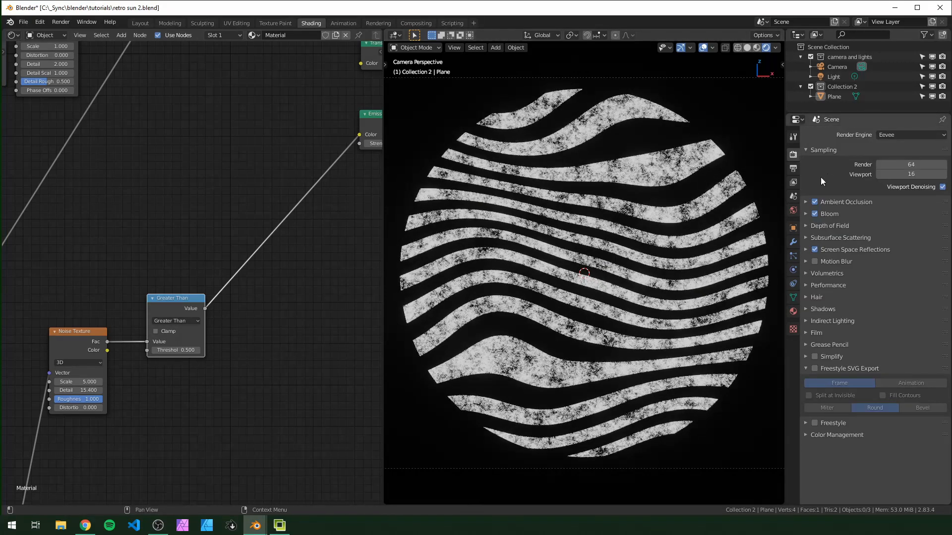
click(910, 175)
text(128)
key(Return)
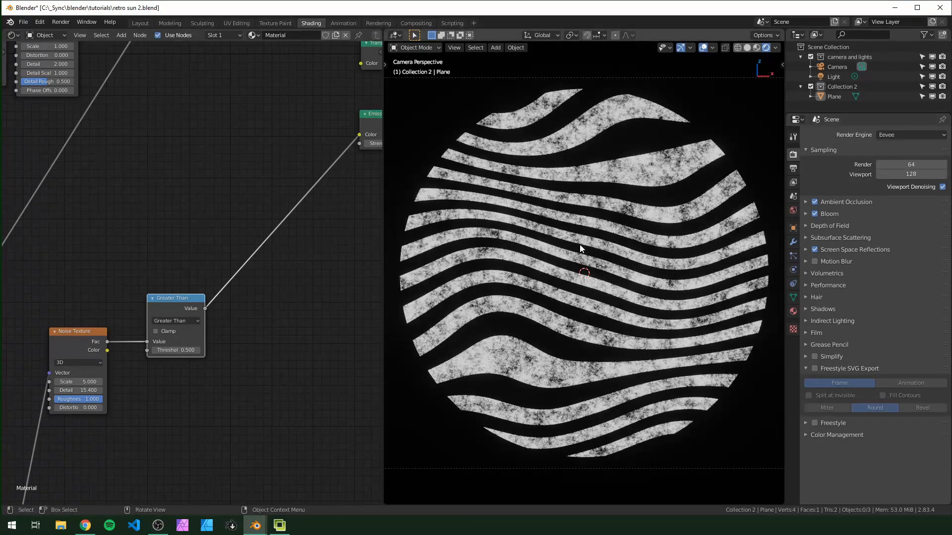
Insert a MixRGB node before the Emission Color and route the lower Greater Than node's value into its Fac input
middle_drag(166, 305, 207, 281)
drag(206, 284, 196, 311)
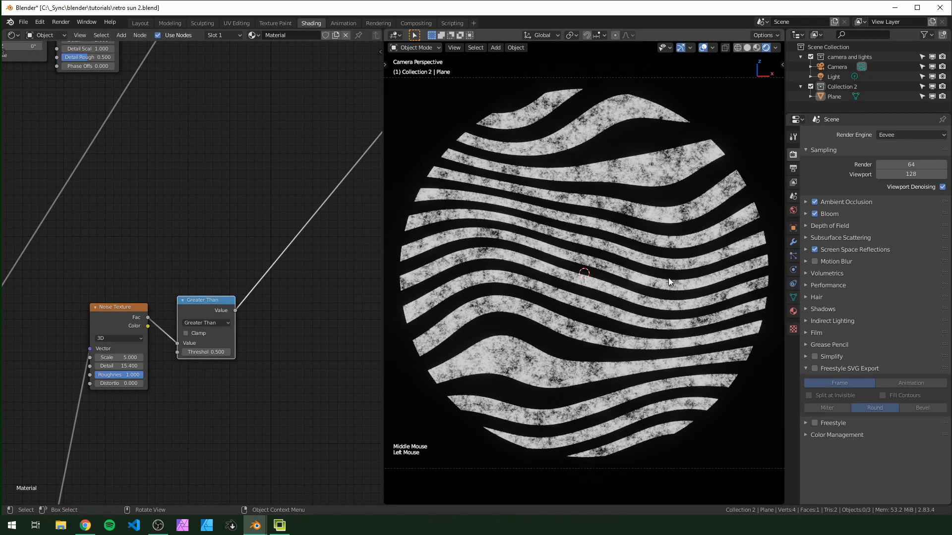
middle_drag(357, 242, 226, 337)
click(226, 337)
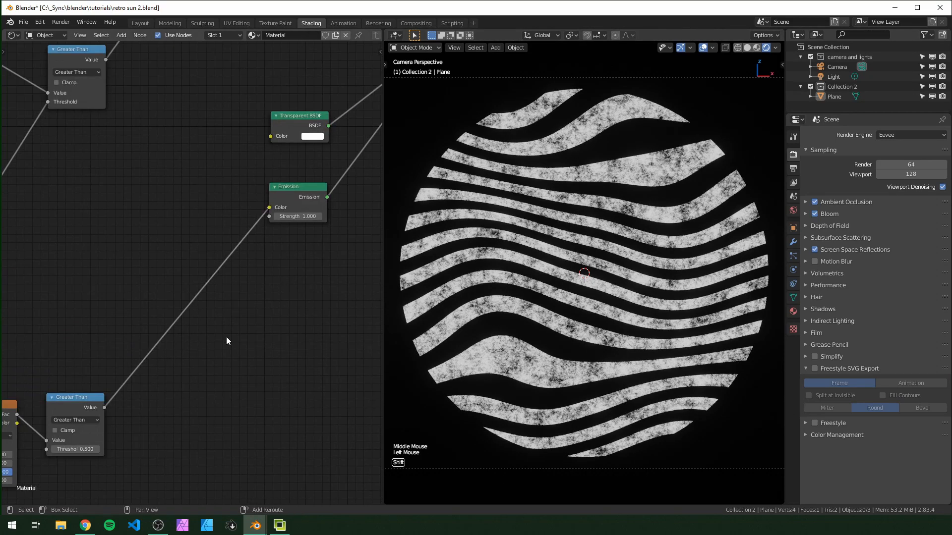
key(shift+a)
text(ma)
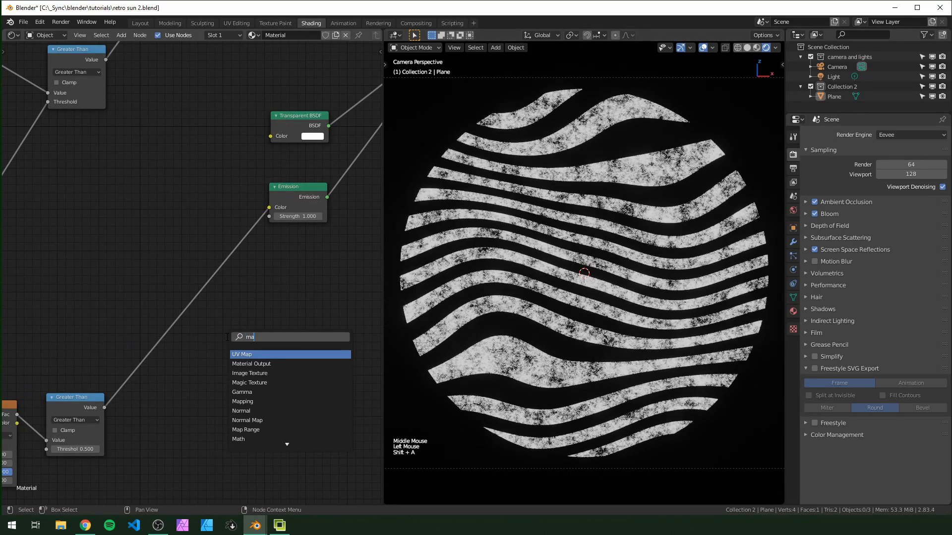
key(BackSpace)
text(ix)
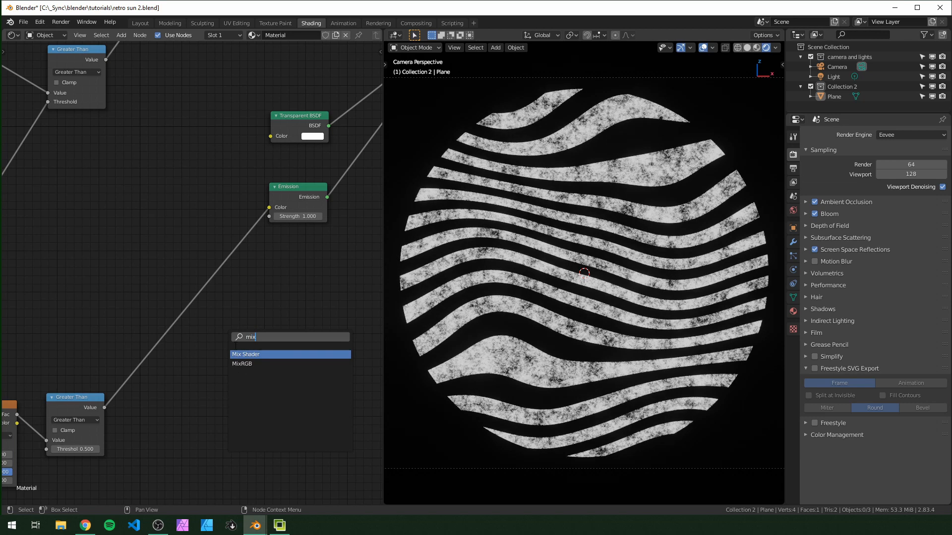
key(Return)
click(188, 297)
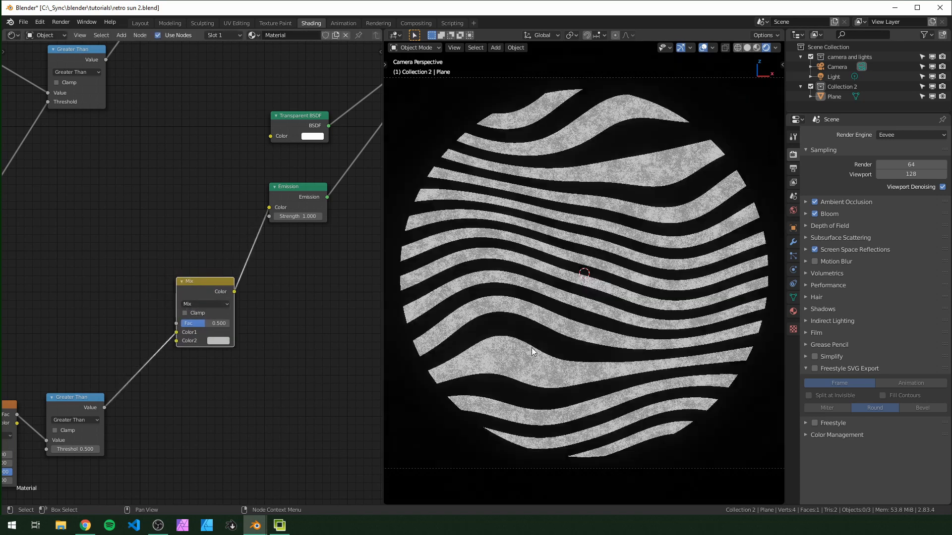
scroll(237, 331, up, 1)
mouse_move(176, 337)
mouse_down()
mouse_move(142, 338)
mouse_move(175, 328)
mouse_up()
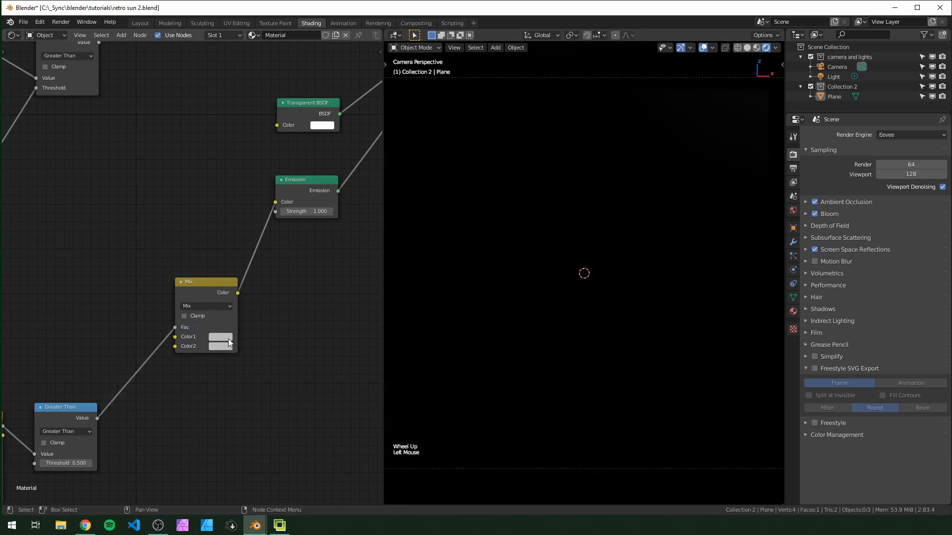
Set the Mix node's Color1 to a bright, fully saturated red and Color2 to black
click(219, 336)
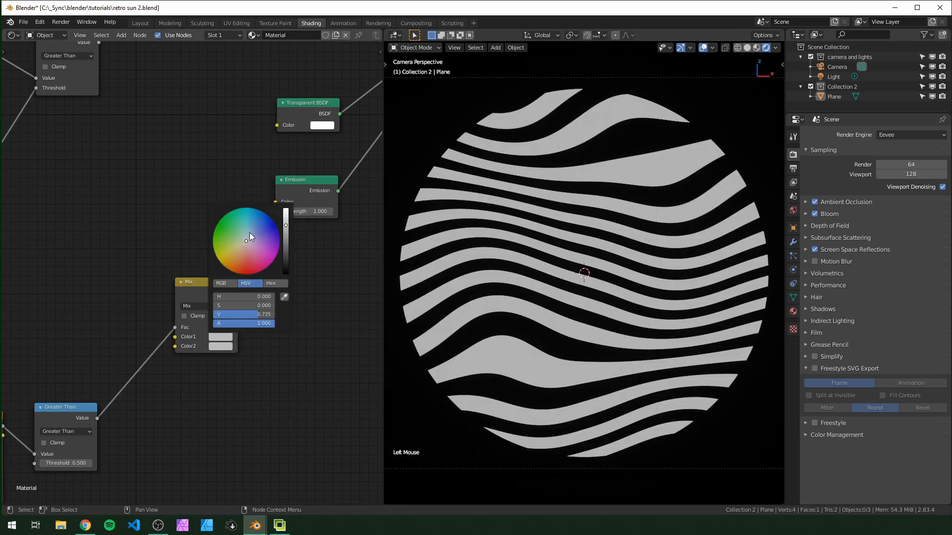
drag(249, 235, 247, 272)
click(219, 345)
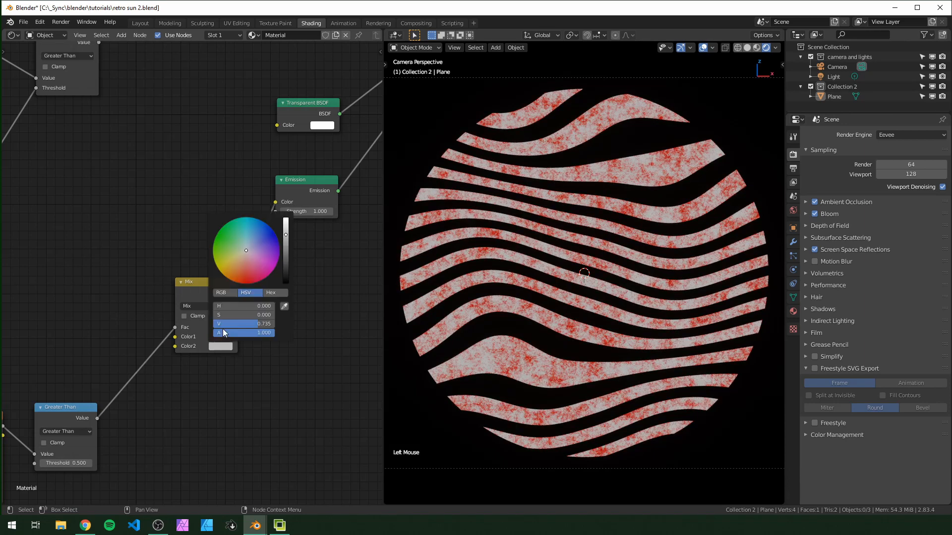
drag(285, 235, 286, 284)
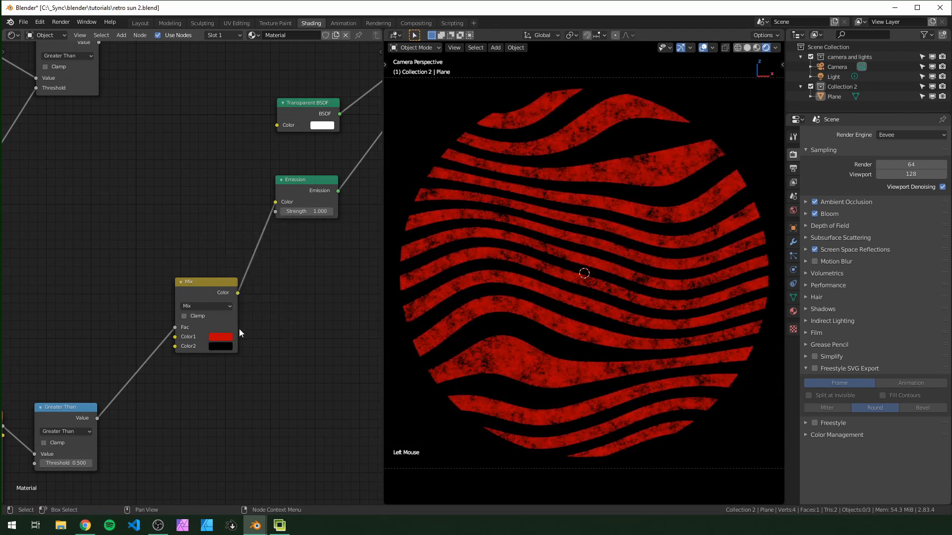
click(221, 338)
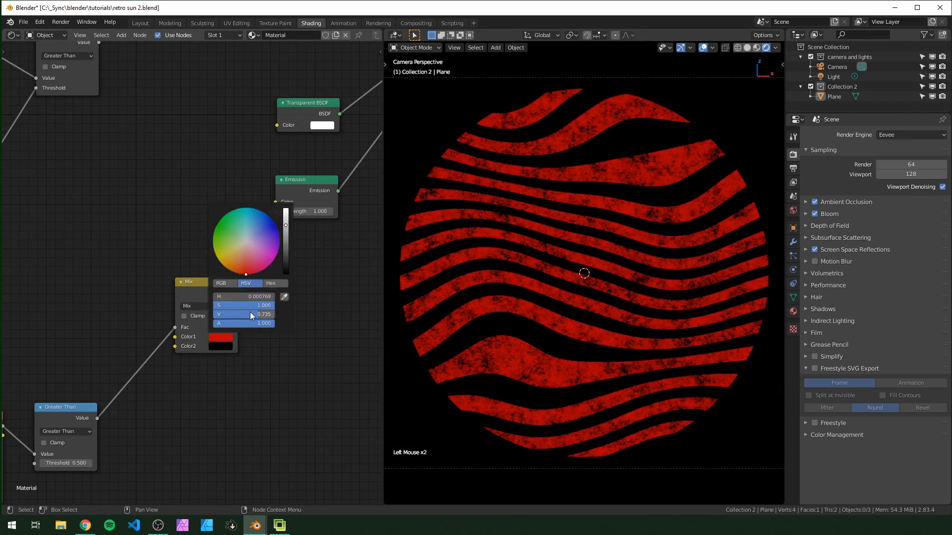
drag(249, 313, 276, 314)
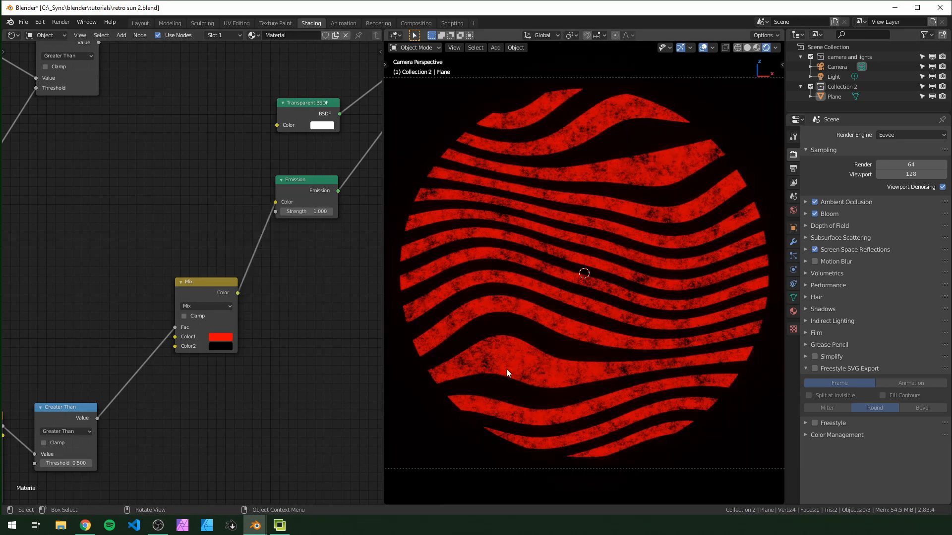
Raise the Emission node's Strength to 11.3
middle_drag(352, 320, 370, 317)
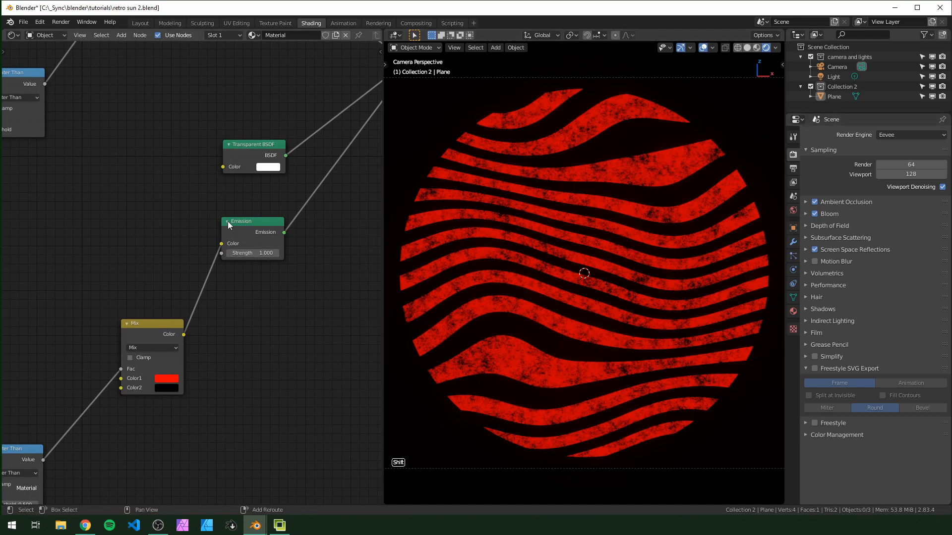
shift+drag(242, 253, 651, 347)
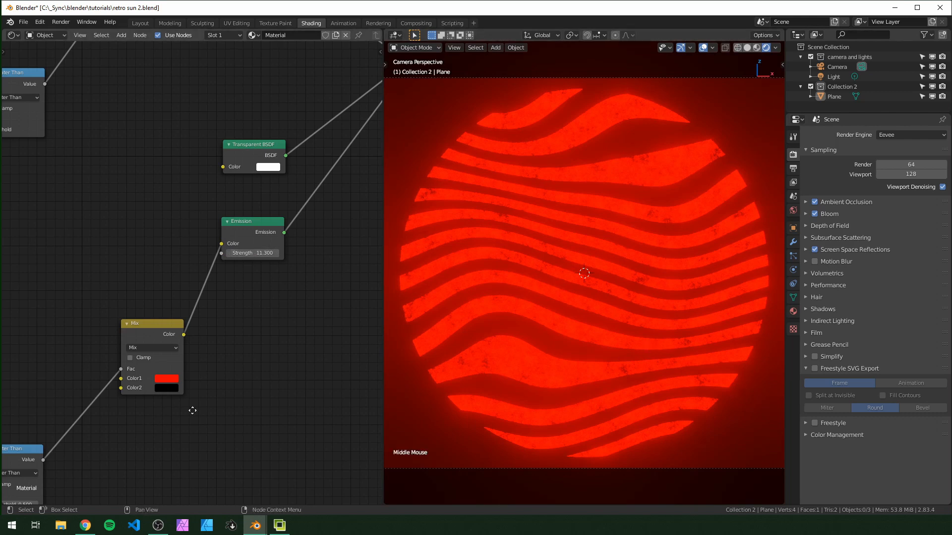
Try a slightly lower threshold on the Greater Than node beside the second Noise Texture
scroll(213, 355, up, 2)
middle_drag(195, 408, 269, 329)
scroll(253, 360, up, 3)
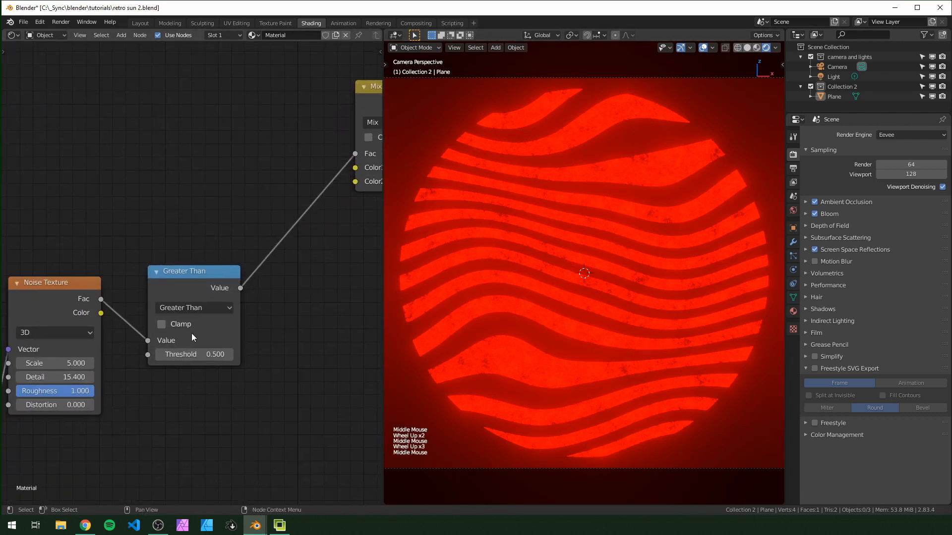
mouse_move(211, 353)
shift+mouse_down()
mouse_move(186, 353)
mouse_move(204, 353)
shift+mouse_up()
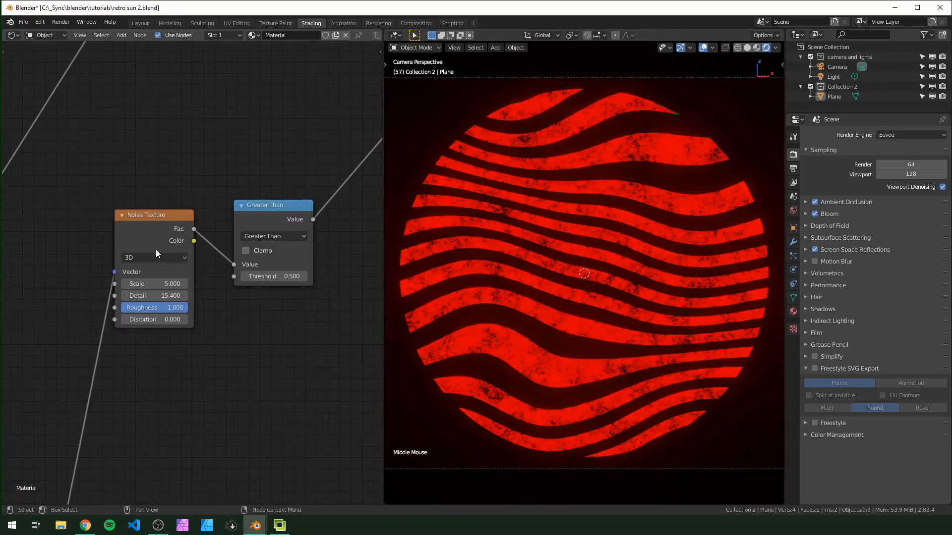
Switch the second Noise Texture to 4D and connect the Divide node's output to its W input
click(156, 256)
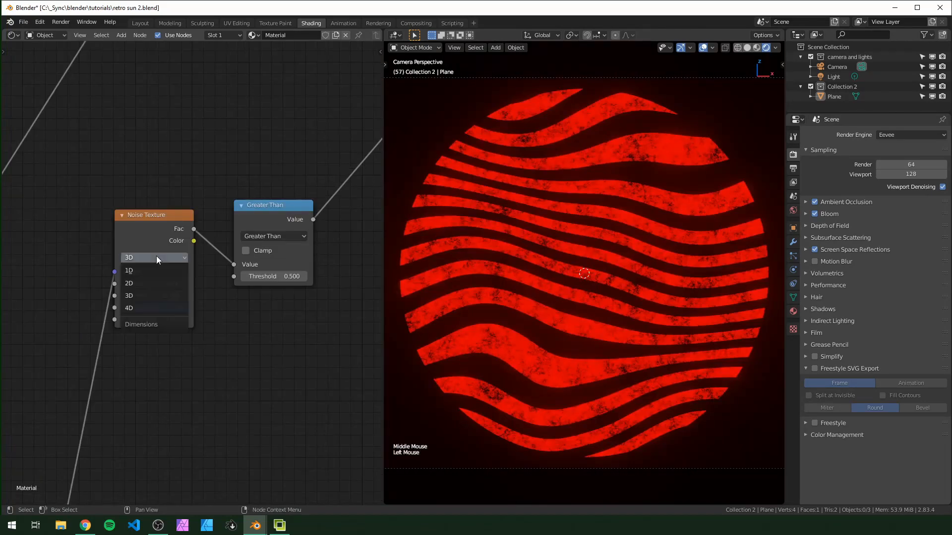
click(138, 308)
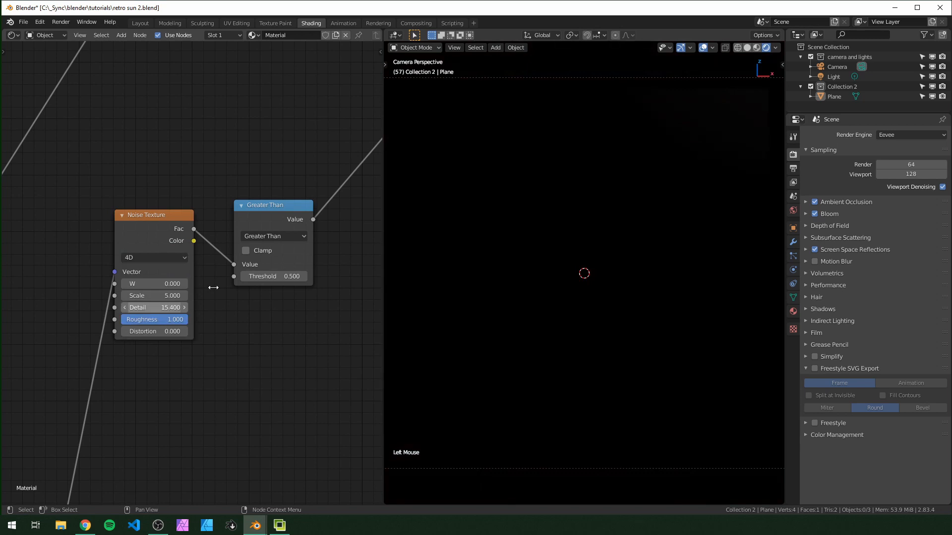
scroll(193, 298, up, 1)
scroll(100, 335, down, 19)
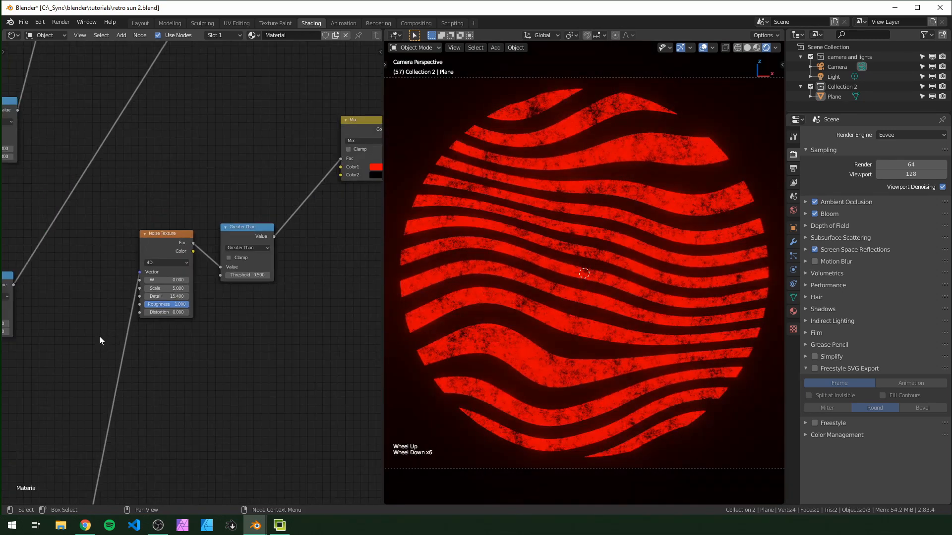
middle_drag(93, 340, 127, 347)
scroll(83, 336, down, 6)
scroll(84, 333, up, 2)
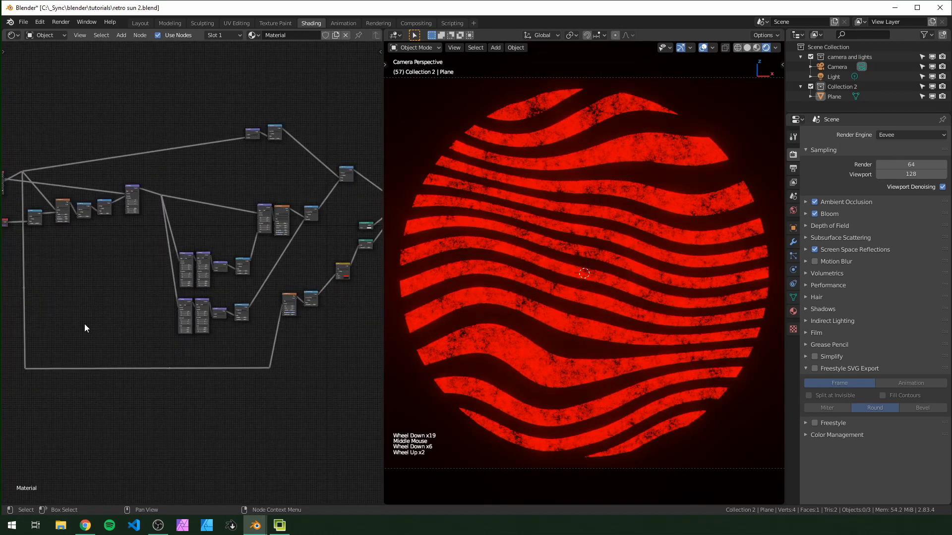
alt+right_drag(35, 217, 291, 304)
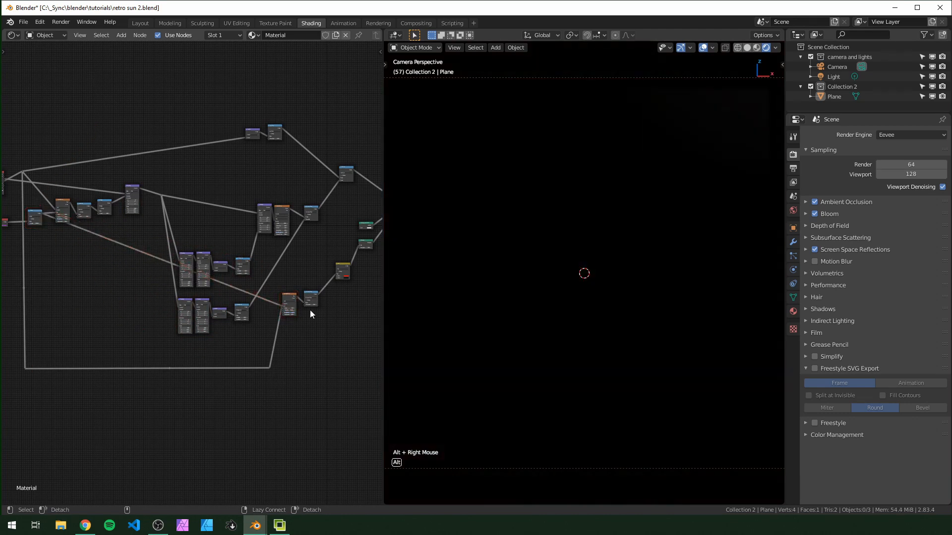
Play and pause the animation to examine how the second Noise Texture's grunge pattern changes over time
scroll(232, 351, up, 5)
scroll(232, 351, up, 5)
middle_drag(247, 342, 222, 287)
scroll(36, 323, up, 9)
scroll(204, 299, up, 1)
scroll(206, 302, up, 4)
key(space)
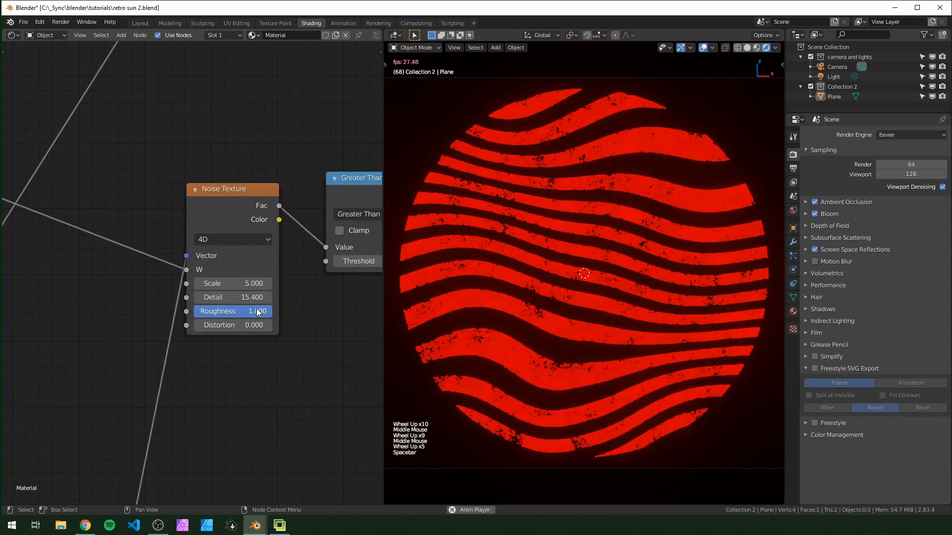
key(space)
key(space)
key(space)
key(space)
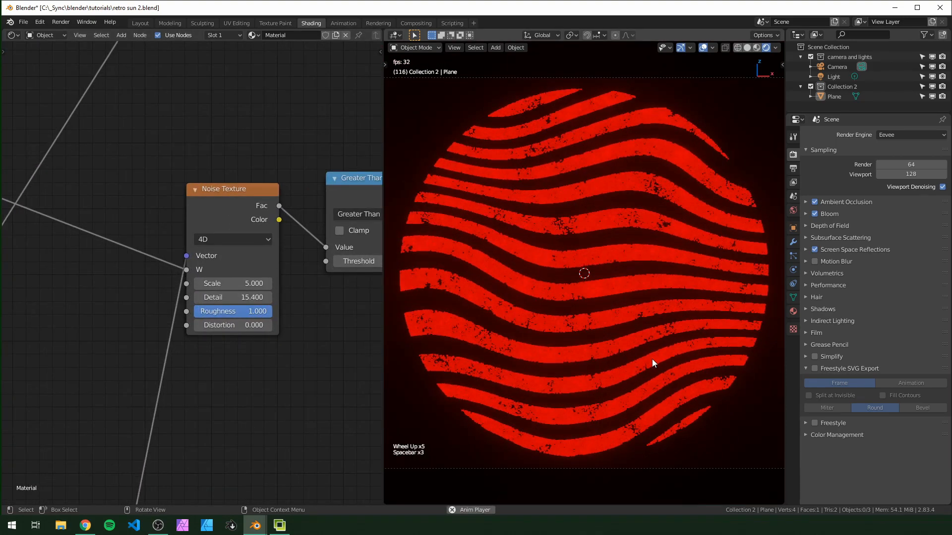
key(space)
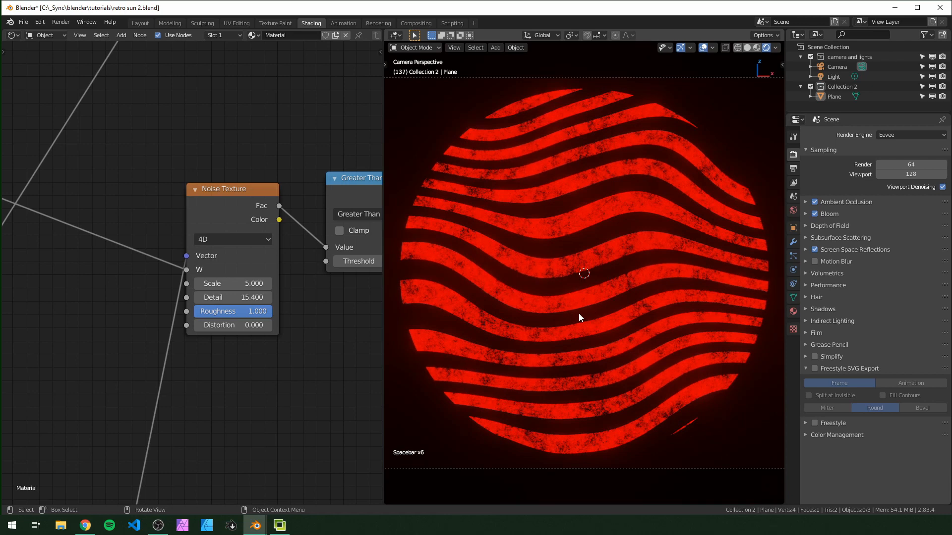
key(space)
key(space)
Cut the link between the Divide node and the second Noise Texture's W input
scroll(275, 317, down, 10)
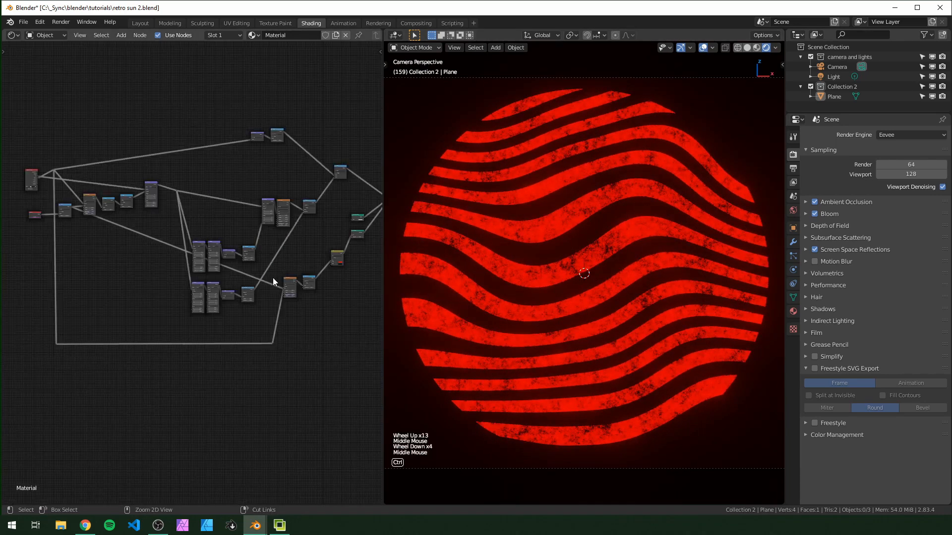
ctrl+right_drag(272, 278, 263, 305)
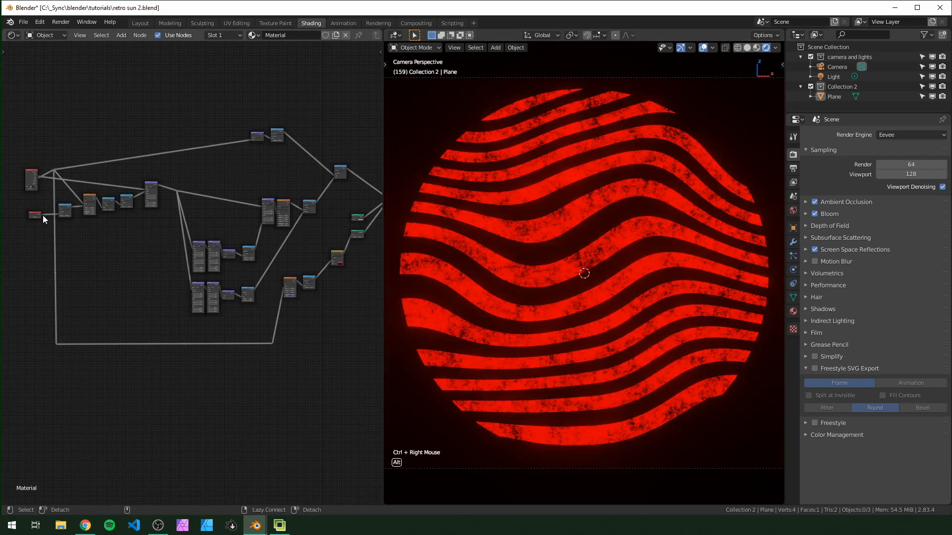
Connect the Value node to the second Noise Texture and insert a duplicate of the Divide node into that link
alt+right_drag(43, 215, 288, 291)
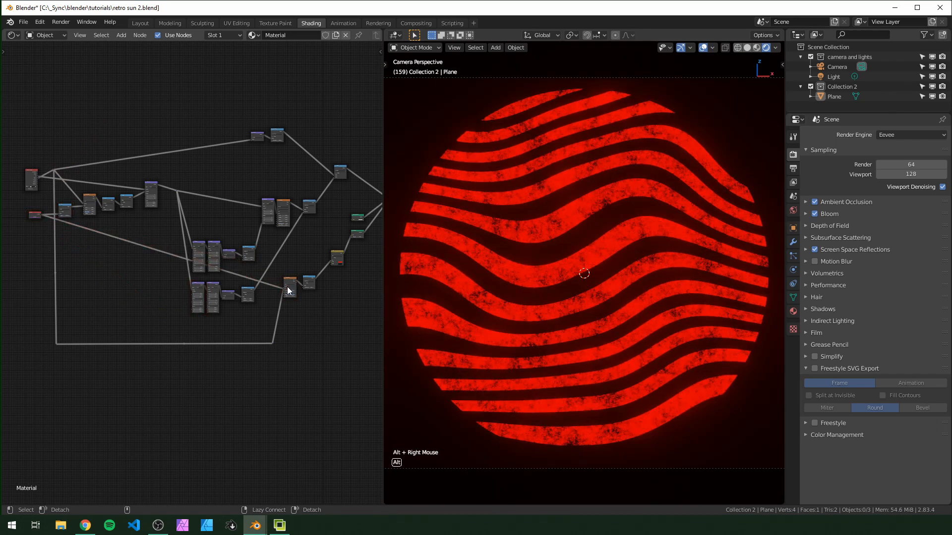
click(65, 208)
key(shift+d)
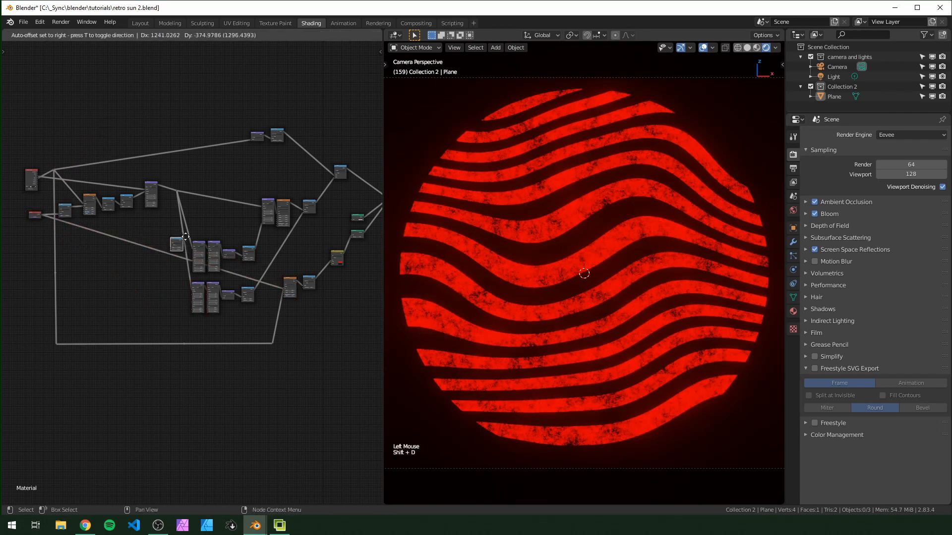
click(280, 280)
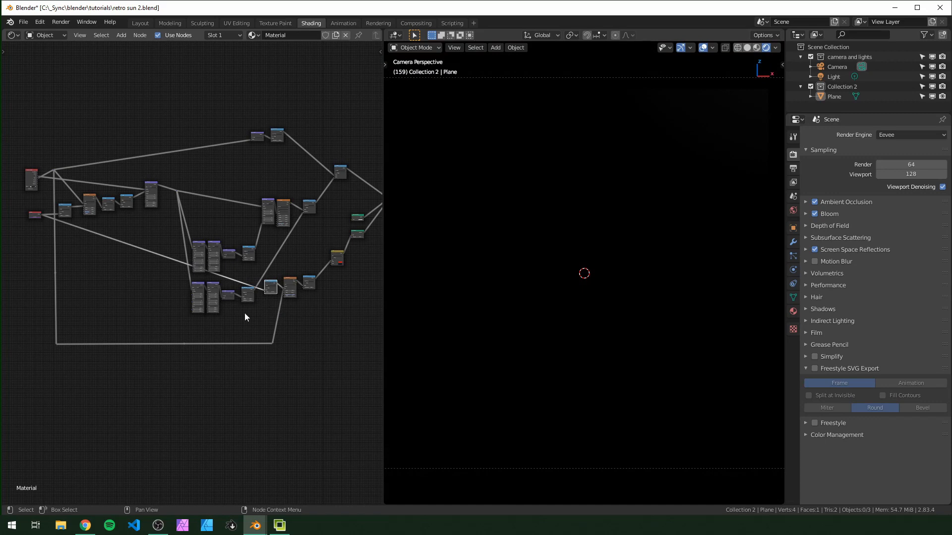
Set the divisor of the duplicated Divide node feeding the second Noise Texture's W input to 500
scroll(245, 313, up, 20)
middle_drag(59, 298, 200, 299)
scroll(136, 305, up, 4)
click(127, 286)
text(5)
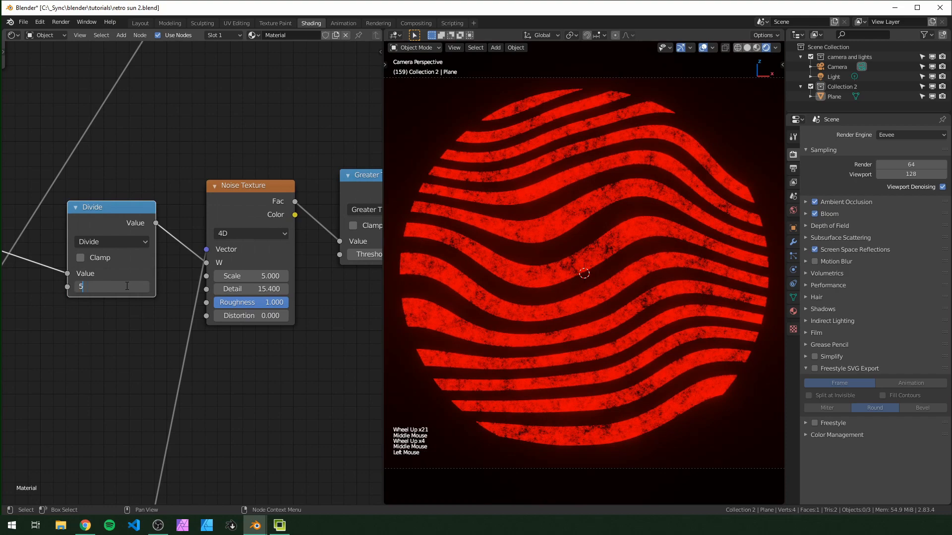
text(00)
key(Return)
Play and pause the animation to examine the speed of the grunge texture's movement
key(space)
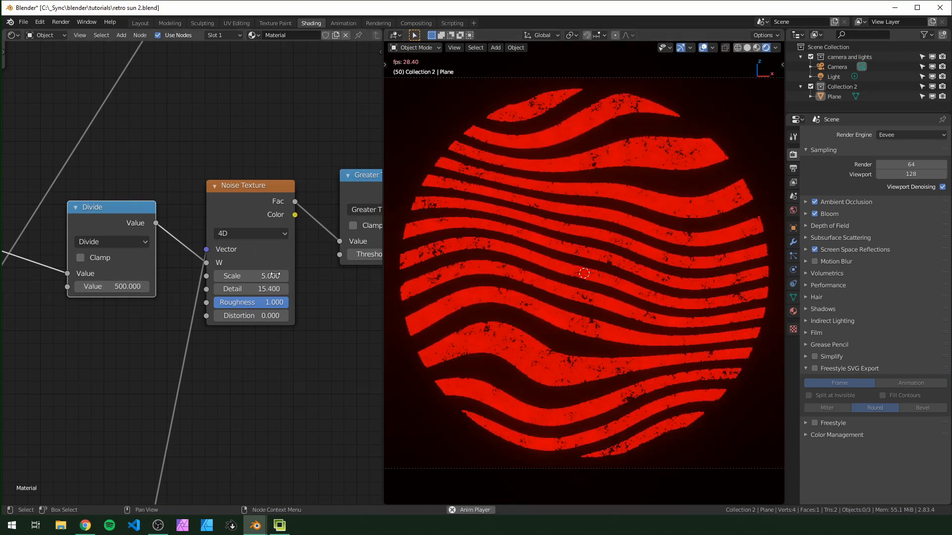
scroll(177, 361, down, 2)
scroll(610, 284, down, 1)
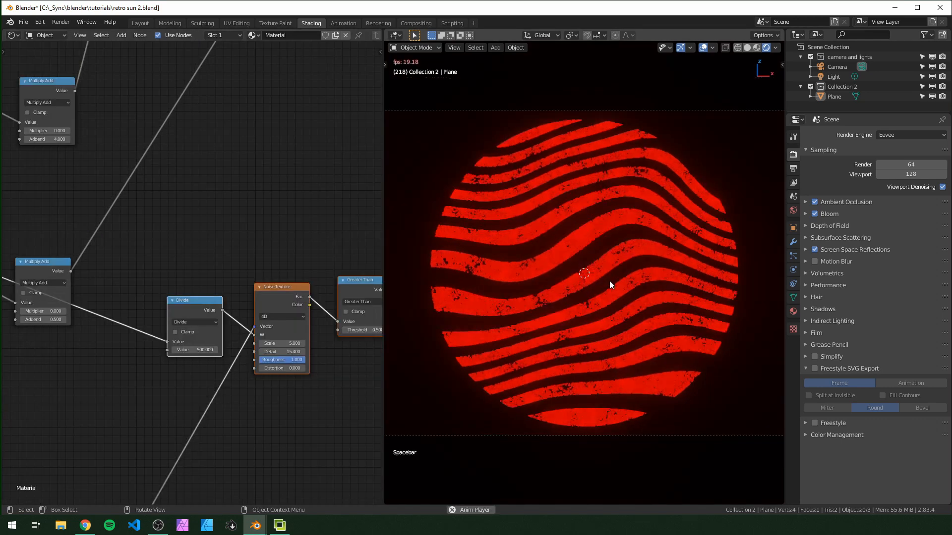
key(space)
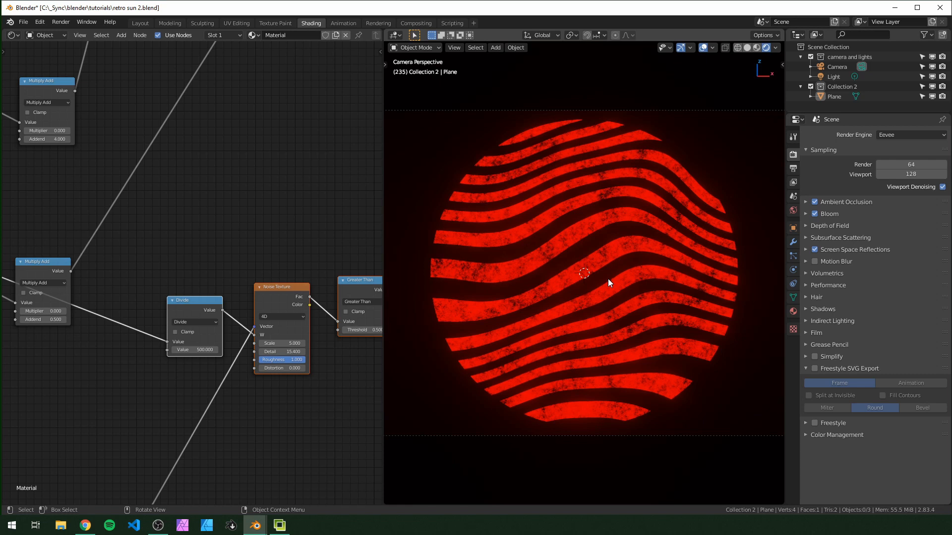
Duplicate the sun plane and move the copy along the negative X axis, out of the camera frame
scroll(609, 280, down, 8)
scroll(600, 278, up, 3)
scroll(587, 279, down, 1)
scroll(585, 278, up, 1)
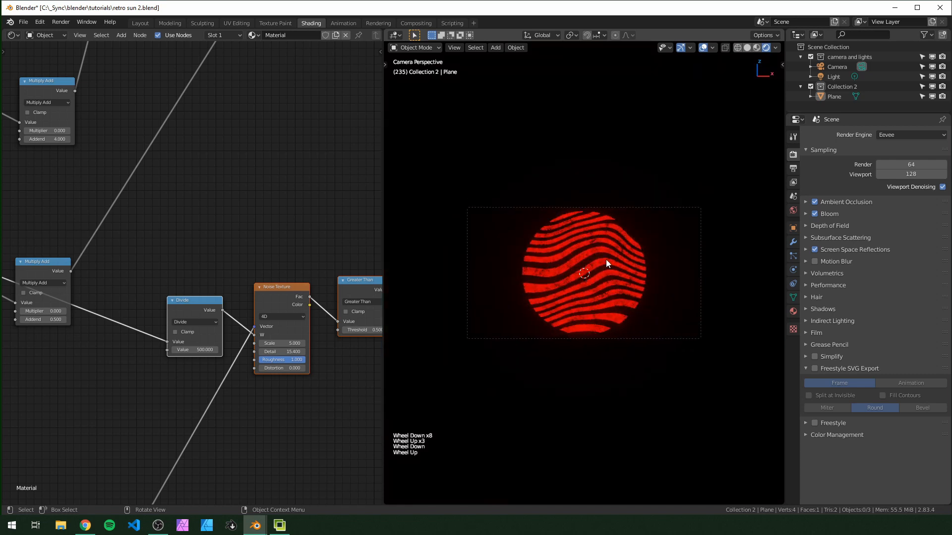
click(609, 261)
key(shift+d)
key(x)
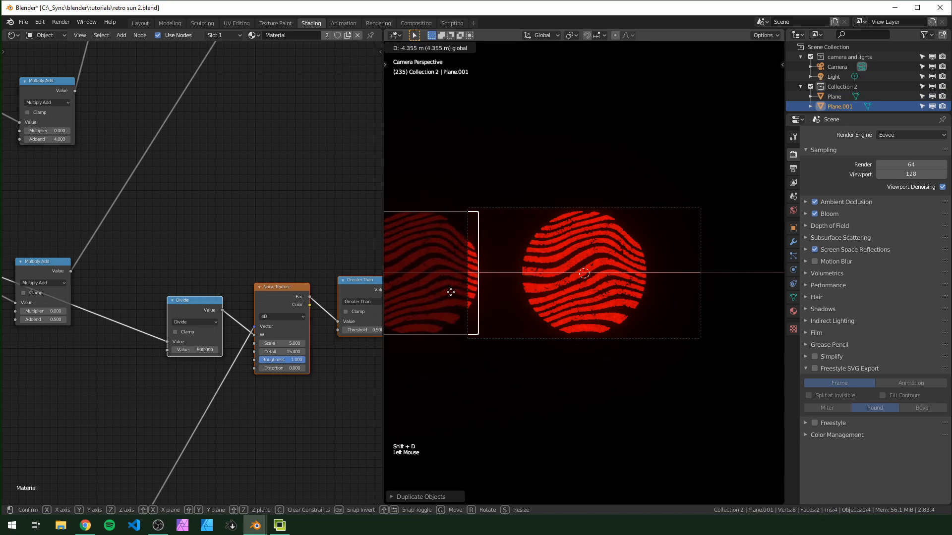
click(442, 300)
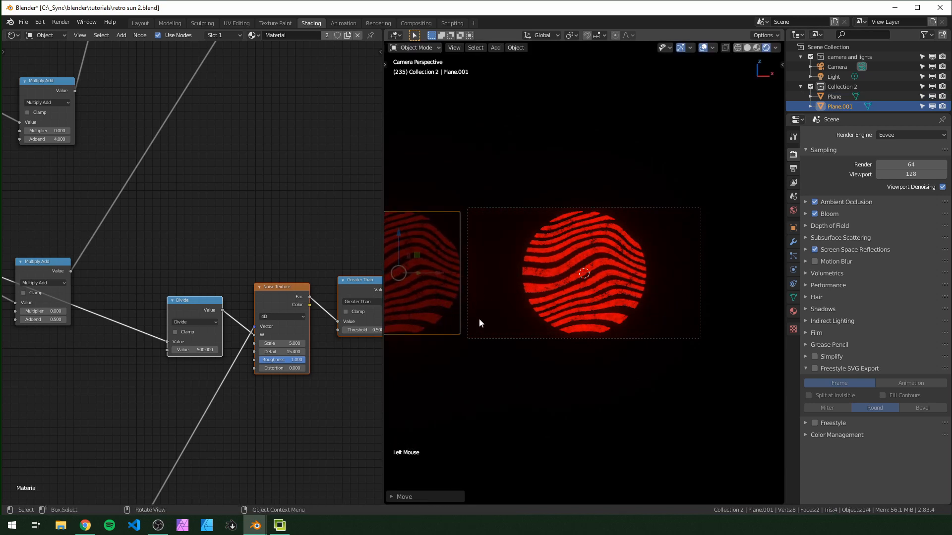
scroll(481, 324, up, 5)
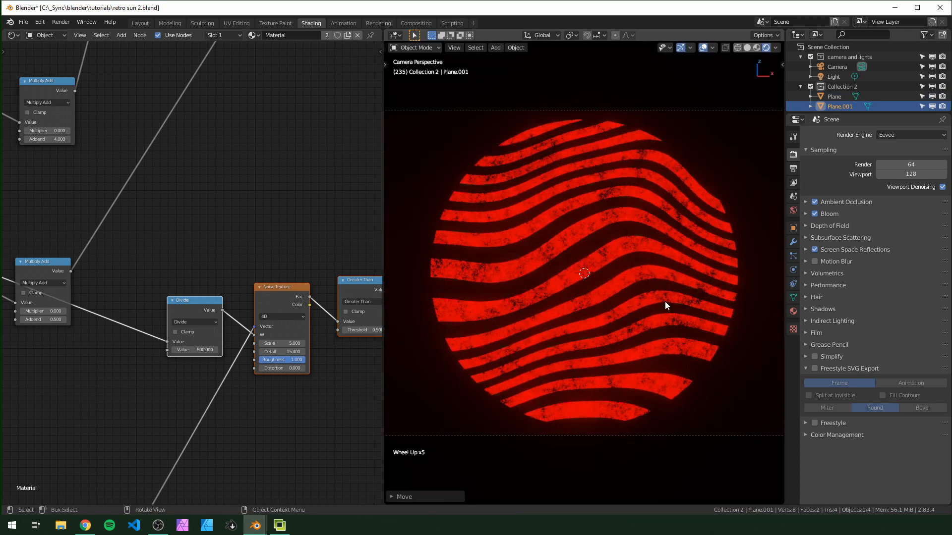
Return to frame 1, select the original plane and give it its own material copy named "retro sun anim 1"
key(shift+Left)
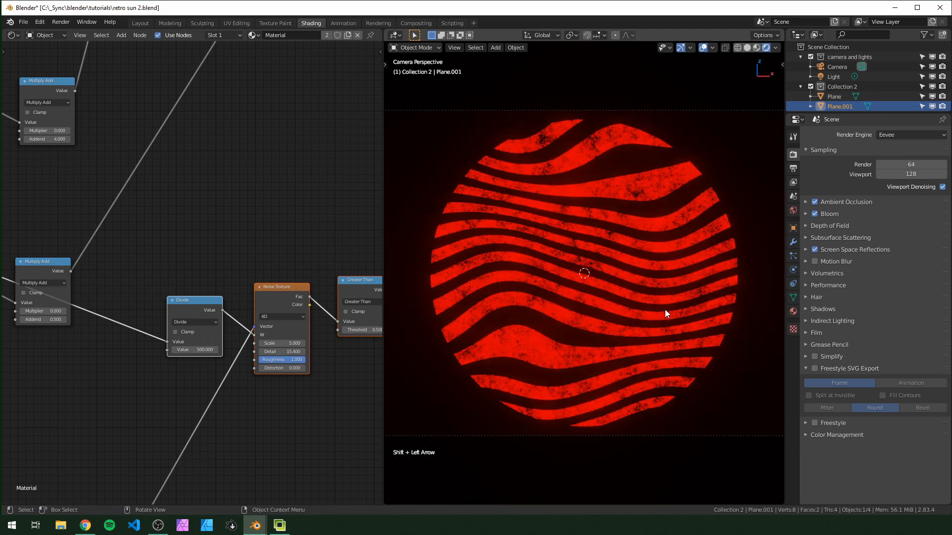
click(665, 309)
scroll(665, 310, down, 3)
scroll(665, 309, up, 2)
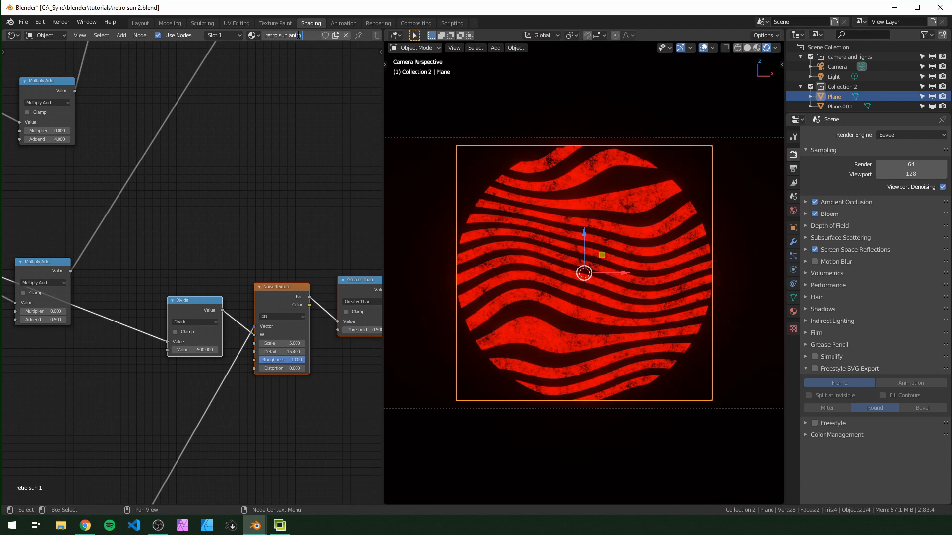
key(Return)
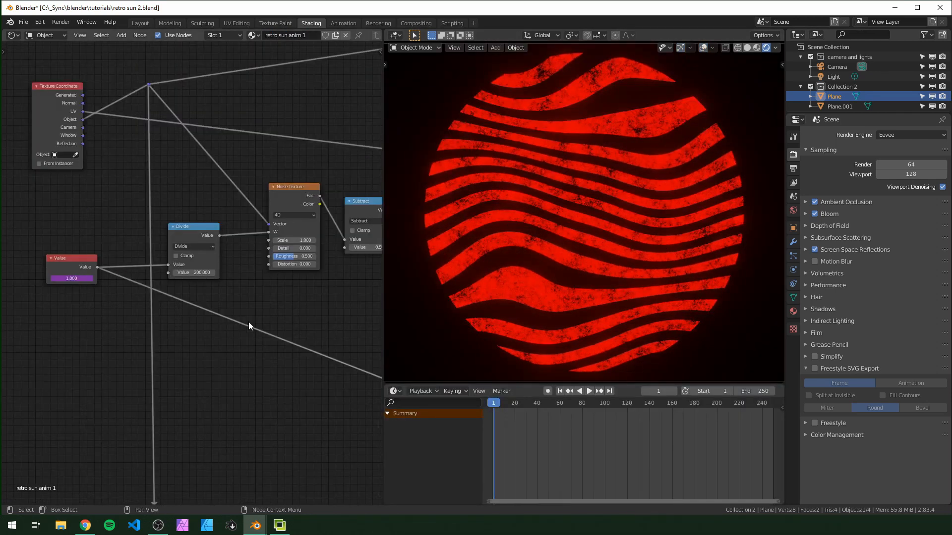
Set the value of the Multiply node between the Subtract and Mapping nodes to 0 to straighten the bands
middle_drag(249, 322, 223, 308)
scroll(303, 303, up, 3)
scroll(170, 330, up, 3)
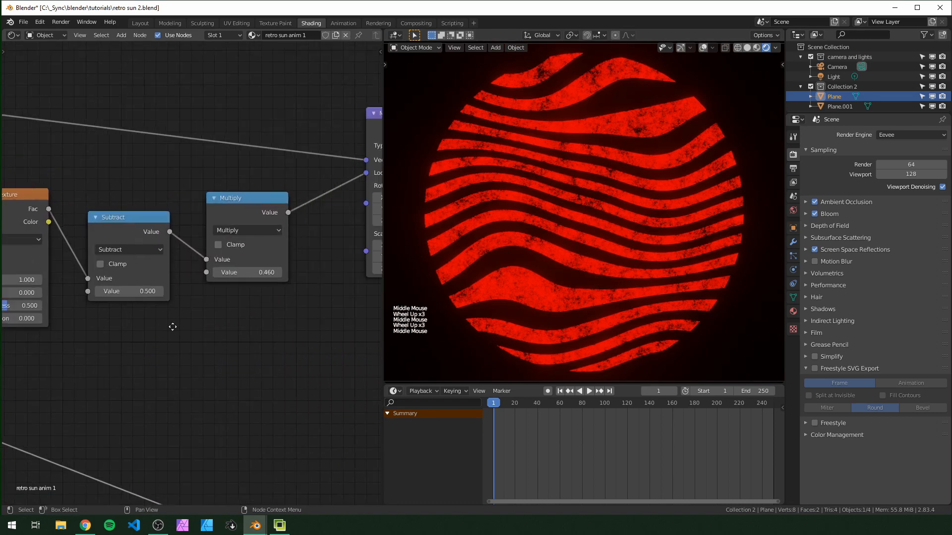
middle_drag(170, 329, 269, 281)
click(237, 276)
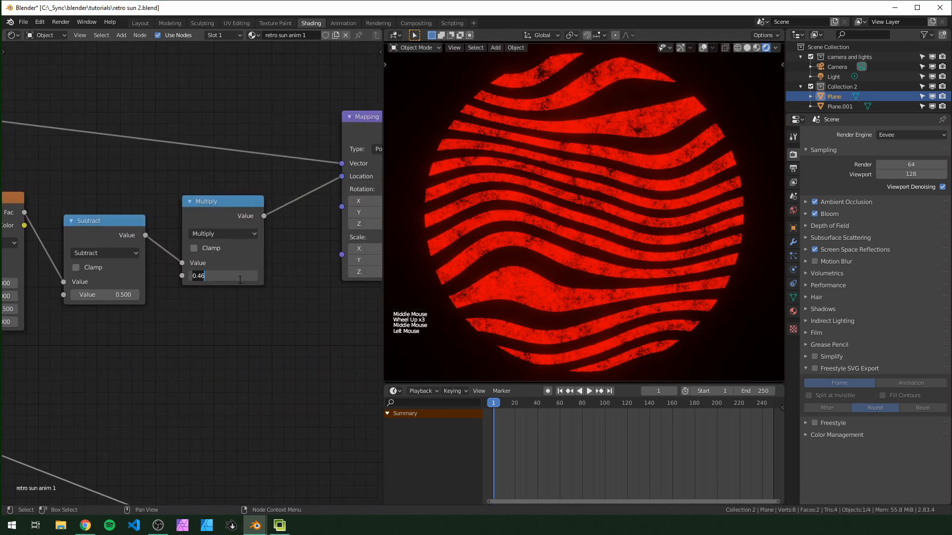
text(0)
key(Return)
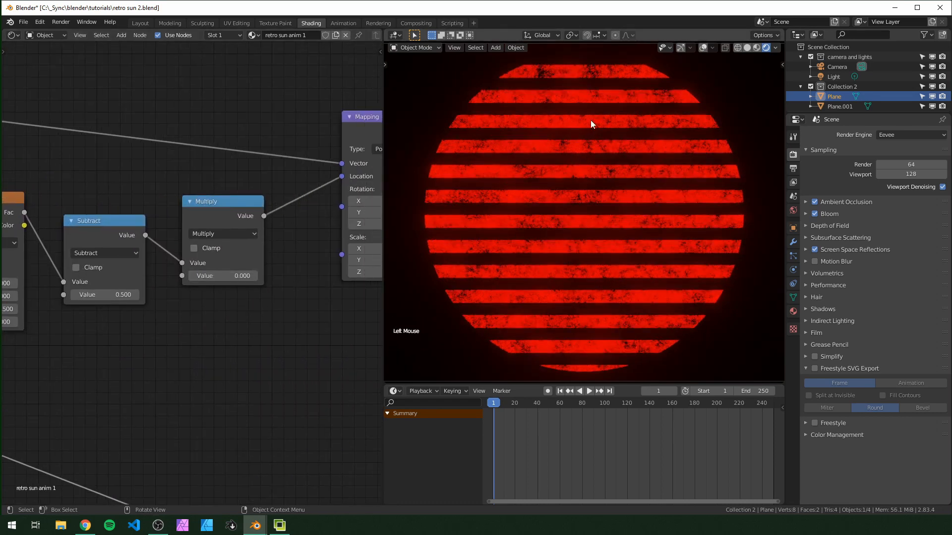
Set the Multiplier of the lower Multiply Add node to 1
scroll(289, 311, down, 5)
middle_drag(304, 361, 270, 195)
scroll(292, 296, down, 4)
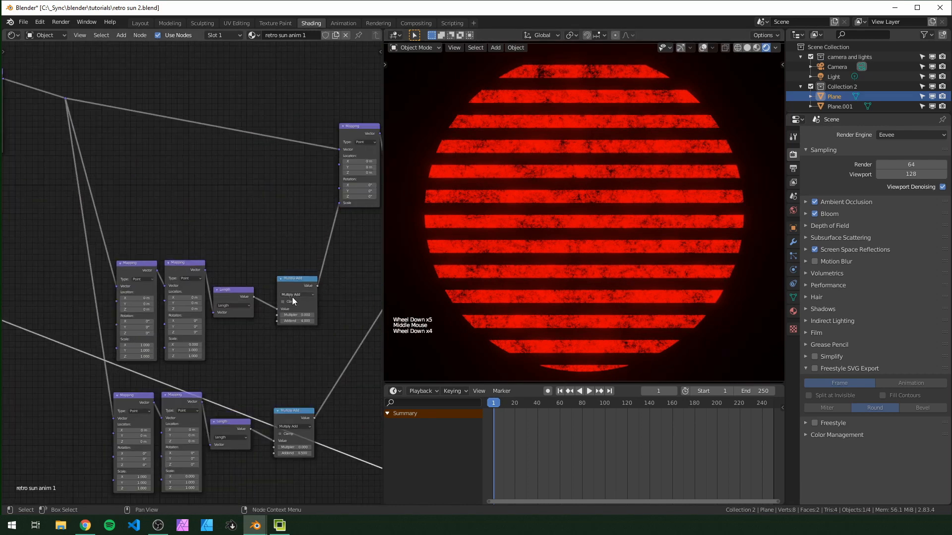
middle_drag(292, 298, 249, 258)
scroll(219, 205, up, 4)
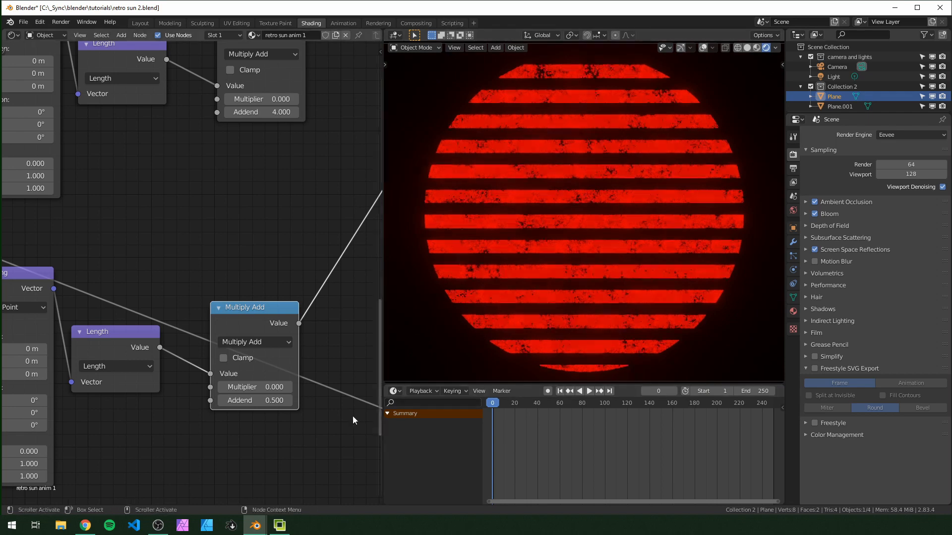
click(260, 387)
text(1)
key(Return)
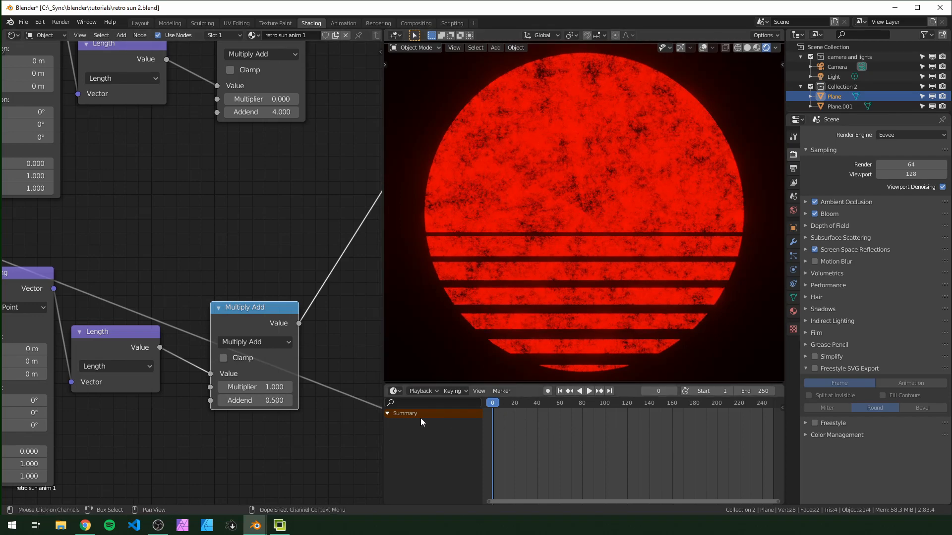
Keyframe the lower Multiply Add node's Addend at -1.01 on frame 0 and duplicate that keyframe to frame 250
shift+drag(256, 401, 147, 400)
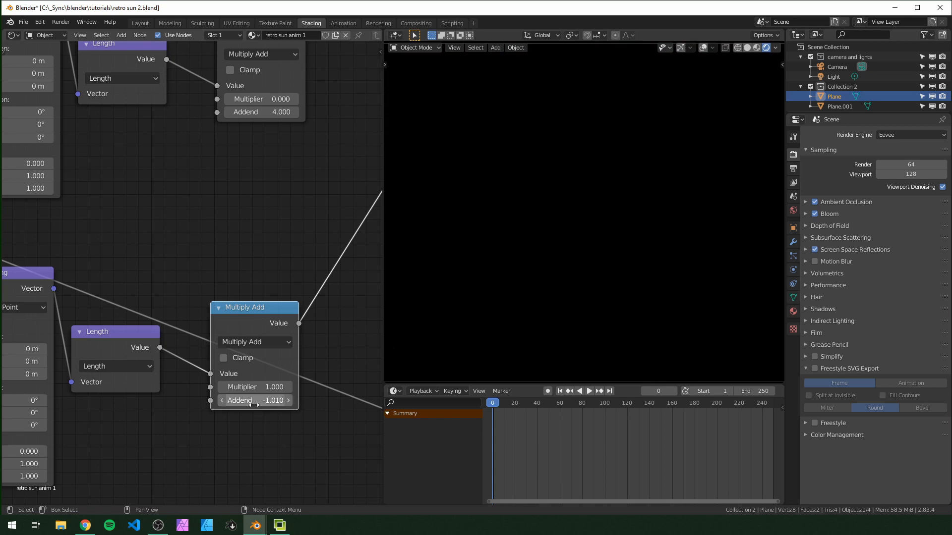
key(i)
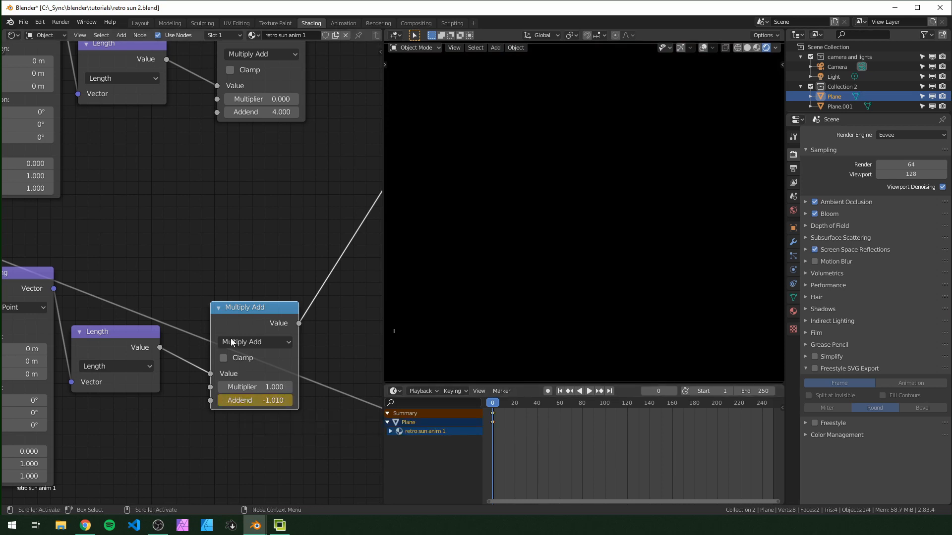
click(279, 307)
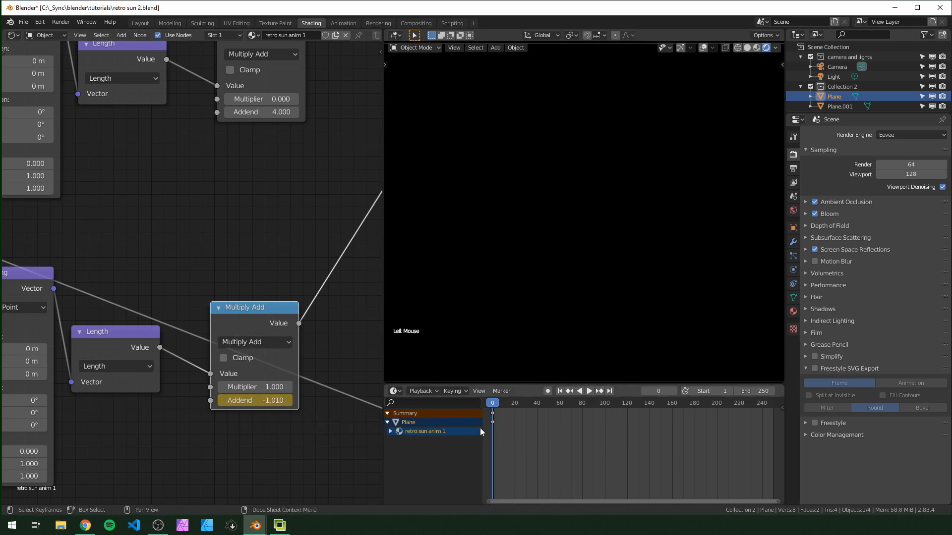
key(a)
key(shift+d)
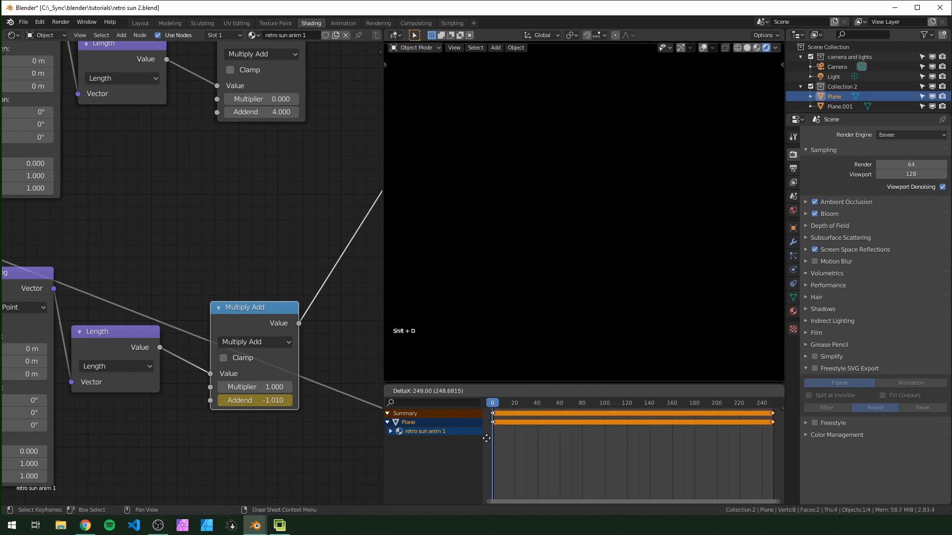
click(487, 438)
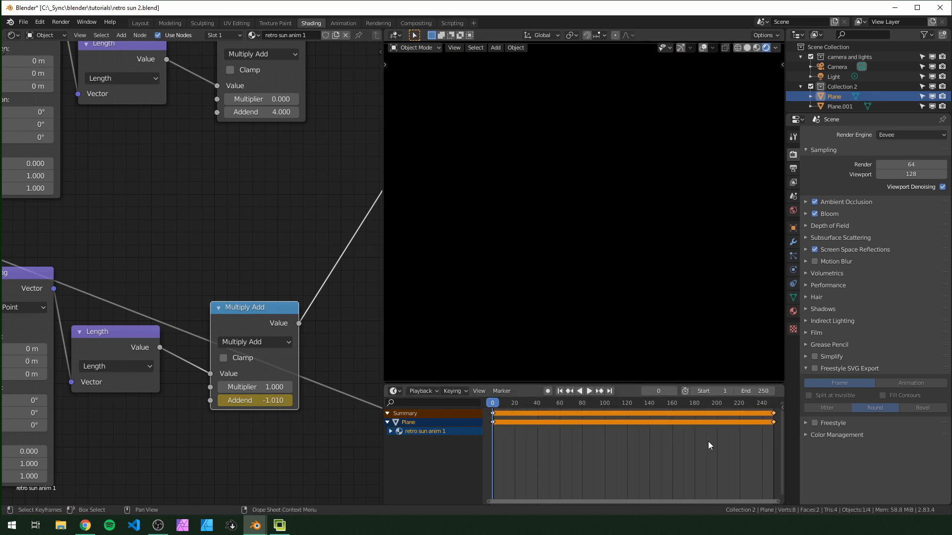
At frame 125, set the lower Multiply Add node's Addend to 1.01 and keyframe it
click(635, 405)
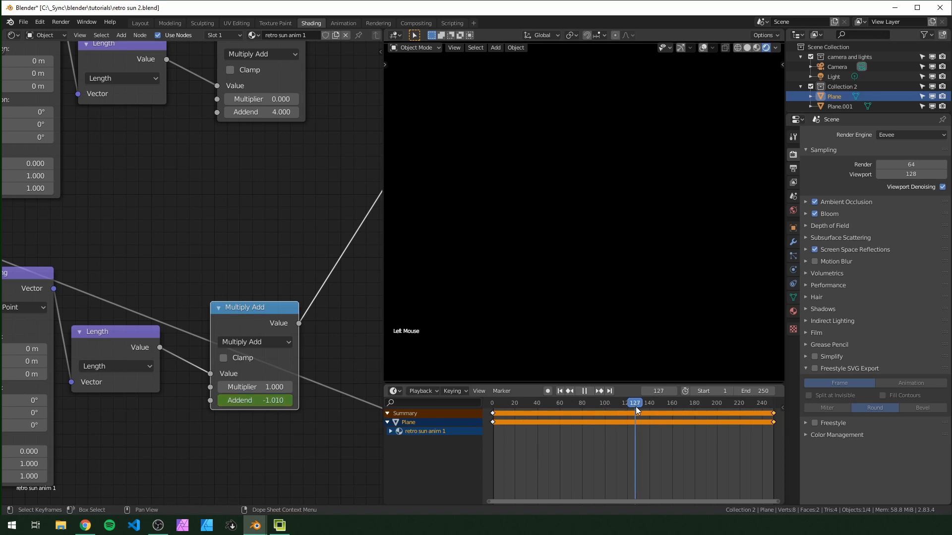
key(Left)
key(Left)
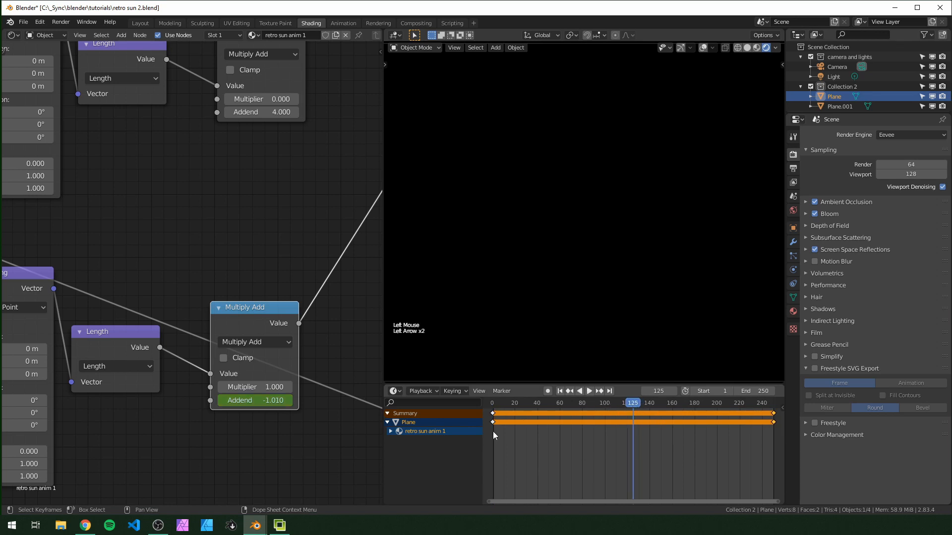
shift+drag(277, 400, 313, 415)
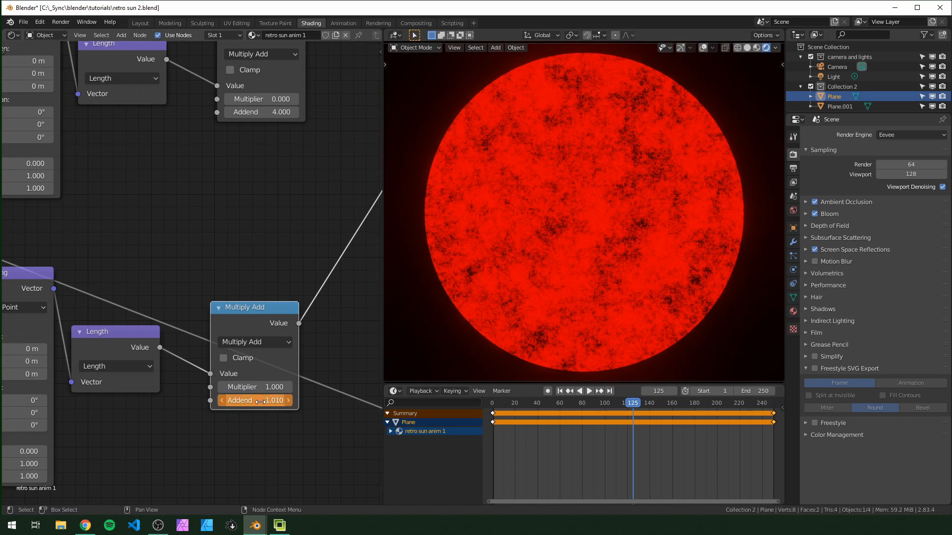
key(i)
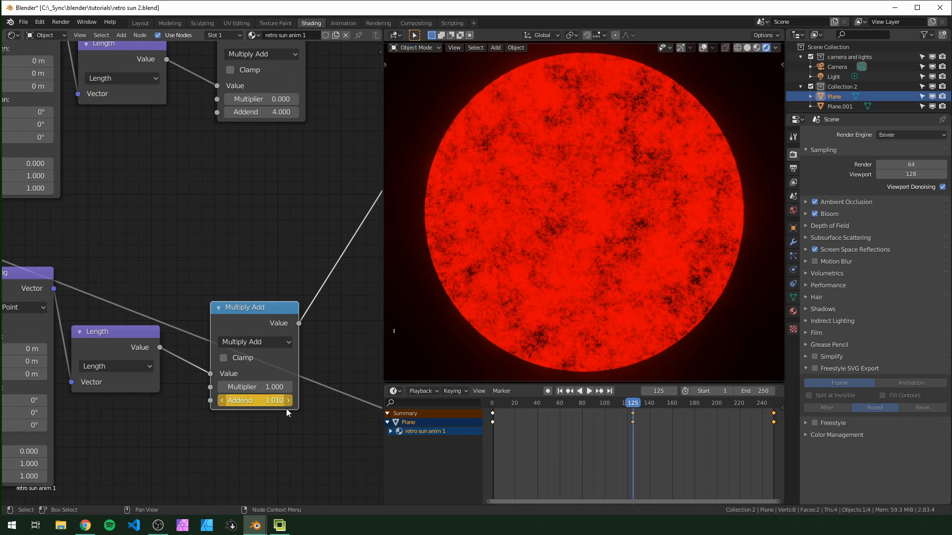
Play and scrub the animation from its start to examine how the sun bands grow and shrink
drag(606, 403, 494, 417)
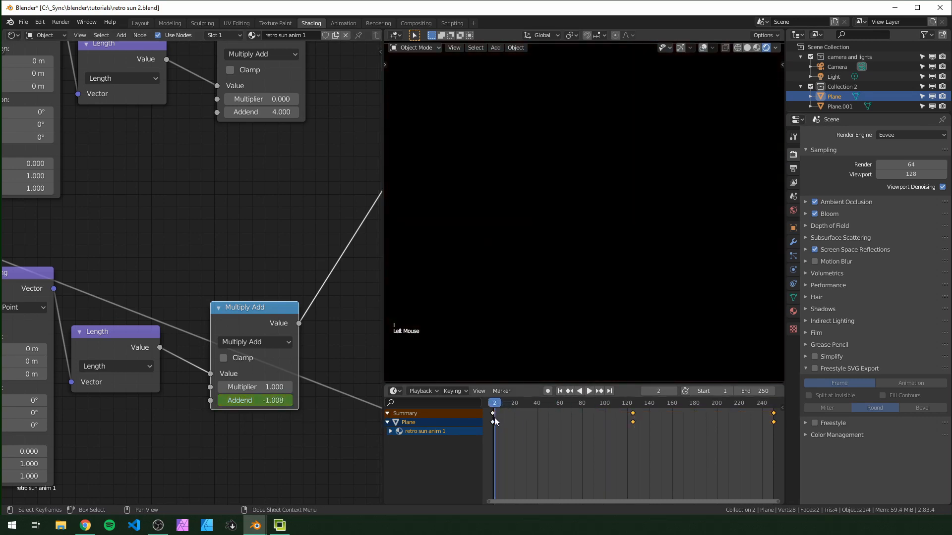
key(space)
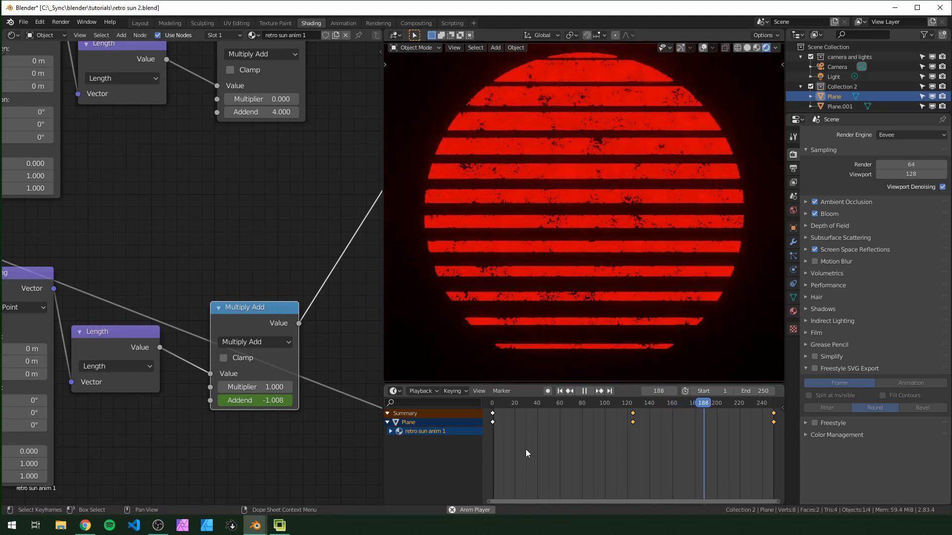
key(space)
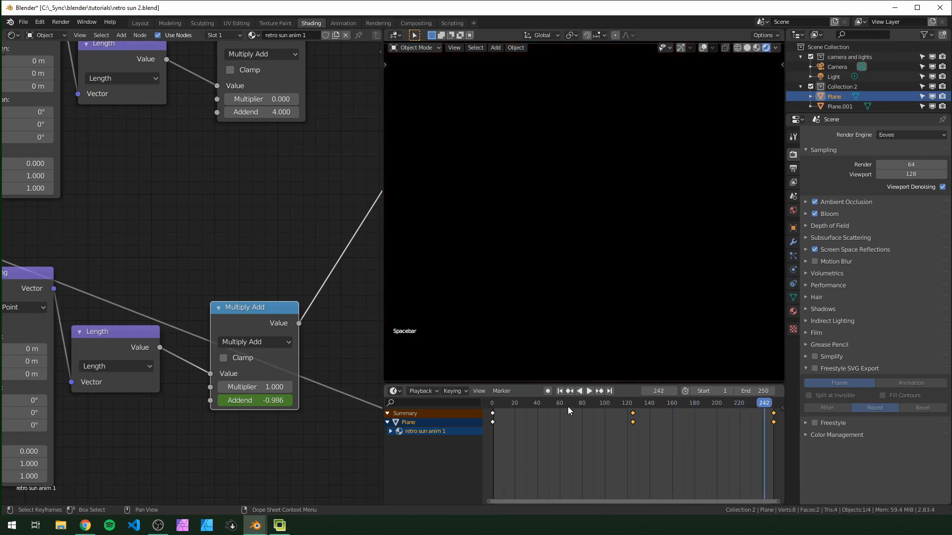
mouse_move(567, 406)
mouse_down()
mouse_move(499, 417)
mouse_move(551, 409)
mouse_up()
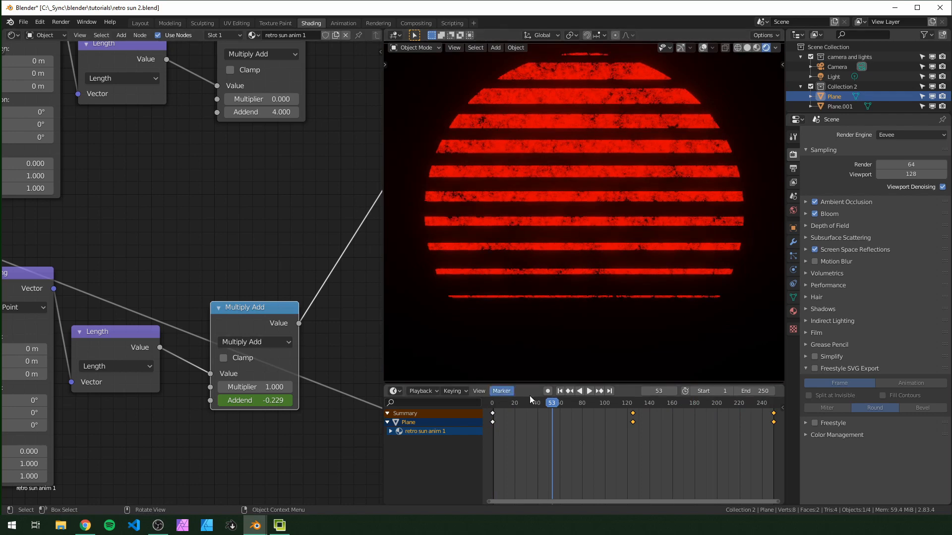
Try shifting the Y location of the first Mapping node in the lower chain
middle_drag(345, 389, 408, 385)
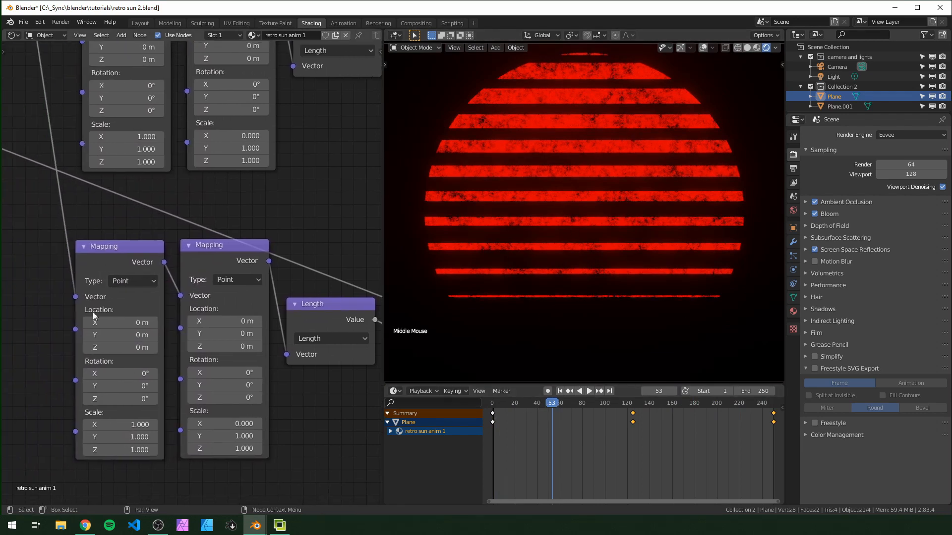
mouse_move(122, 335)
shift+mouse_down()
mouse_move(136, 335)
mouse_move(119, 335)
shift+mouse_up()
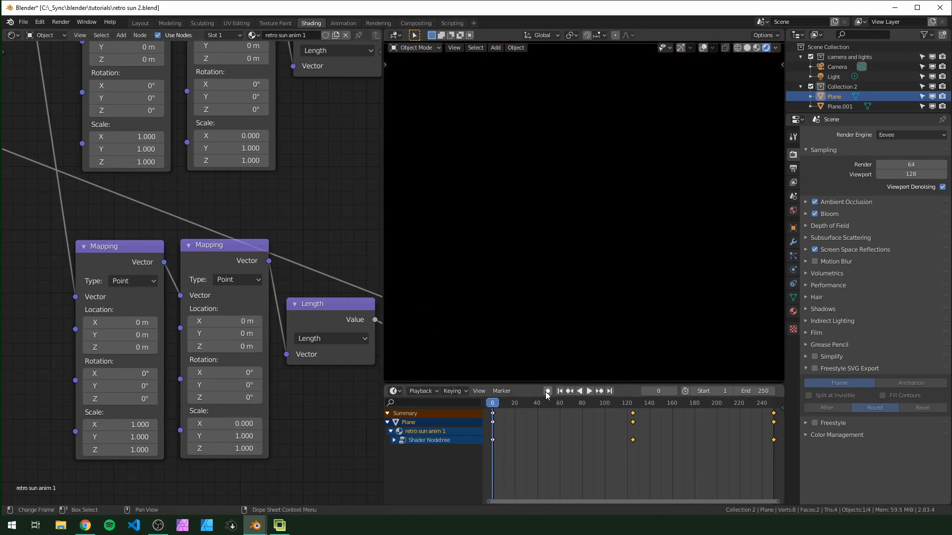
At frame 0, insert a single keyframe on only the Y location of the first Mapping node in the lower chain, at 0 m
drag(500, 408, 557, 418)
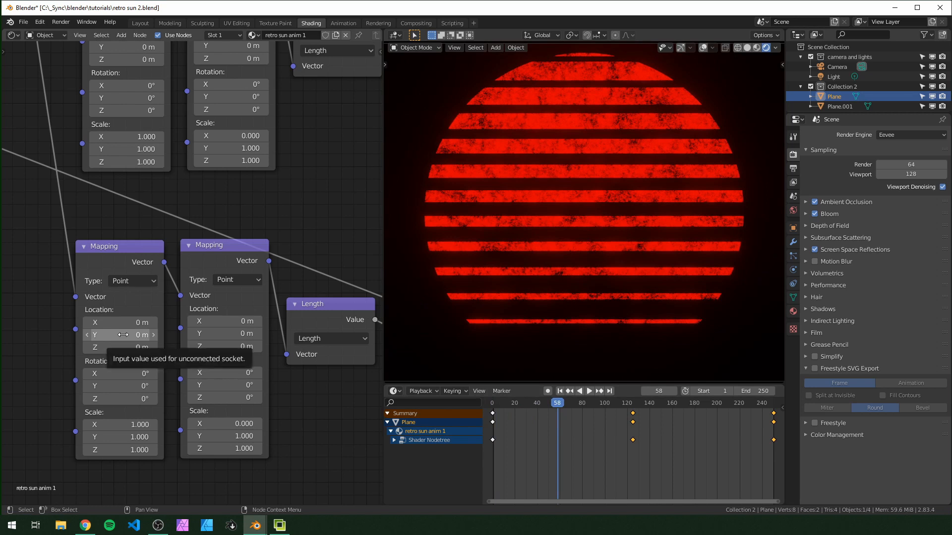
key(shift+Left)
key(Left)
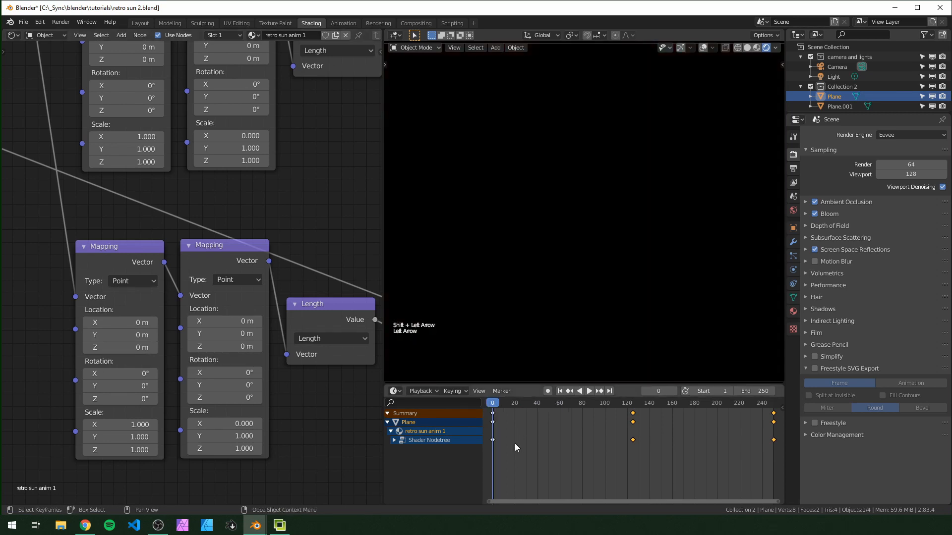
key(i)
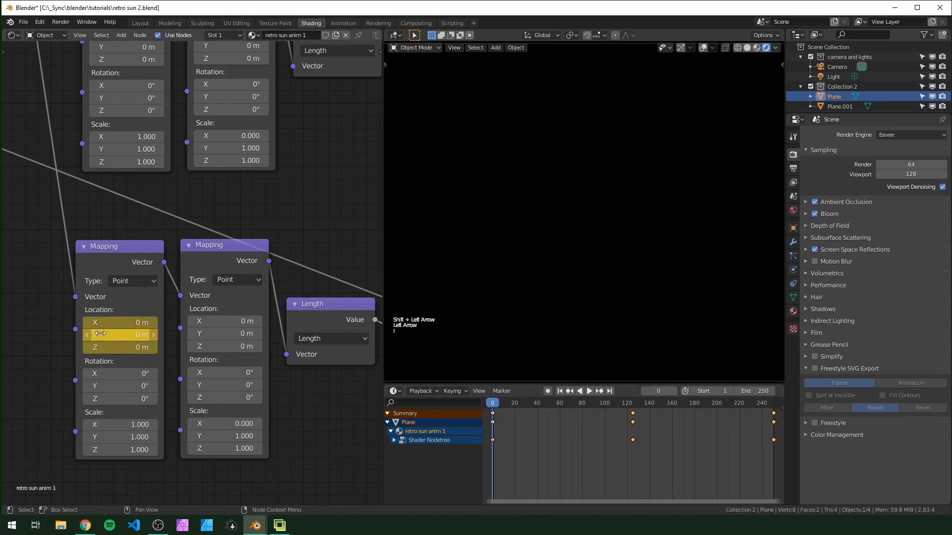
key(ctrl+z)
right_click(100, 334)
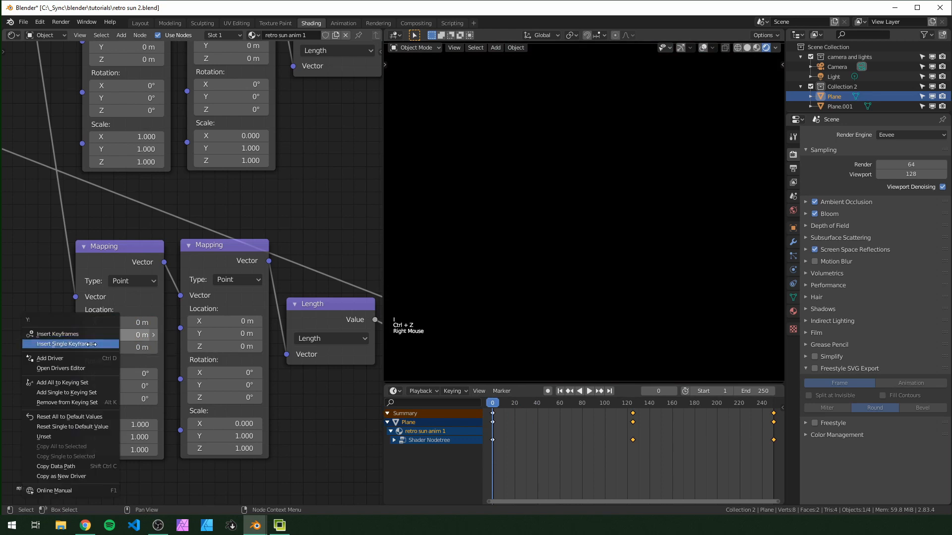
click(102, 342)
At frame 125, keyframe the first lower Mapping node's Y location at -1 m and duplicate that keyframe to frame 250
click(634, 412)
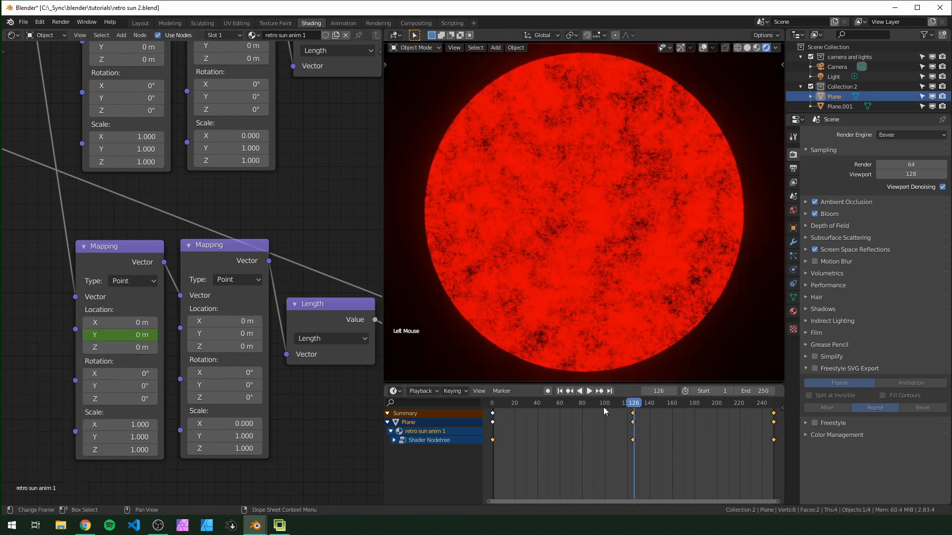
key(Left)
click(127, 335)
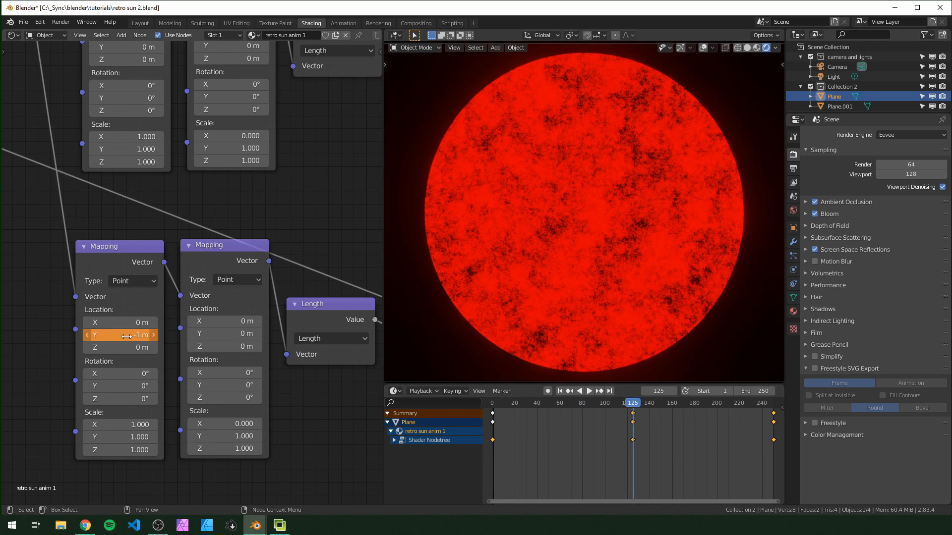
click(634, 450)
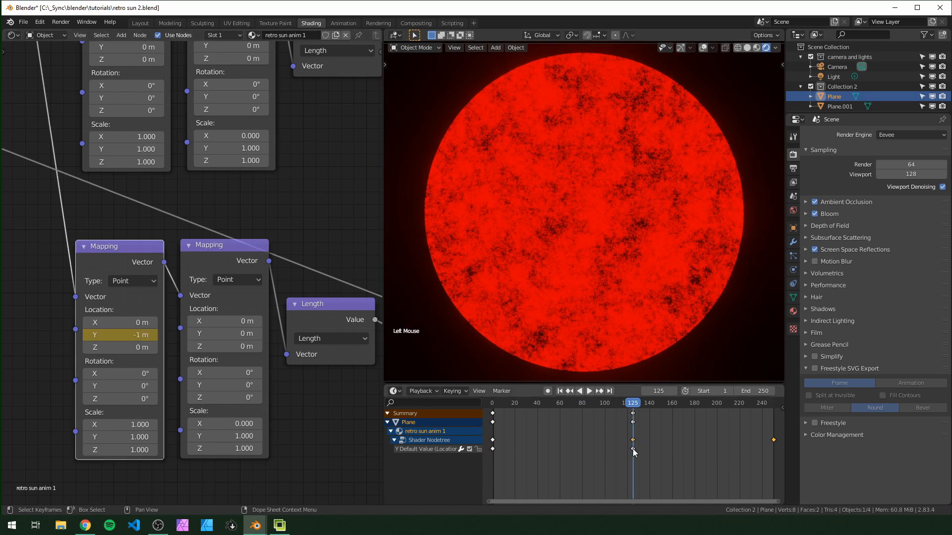
key(shift+d)
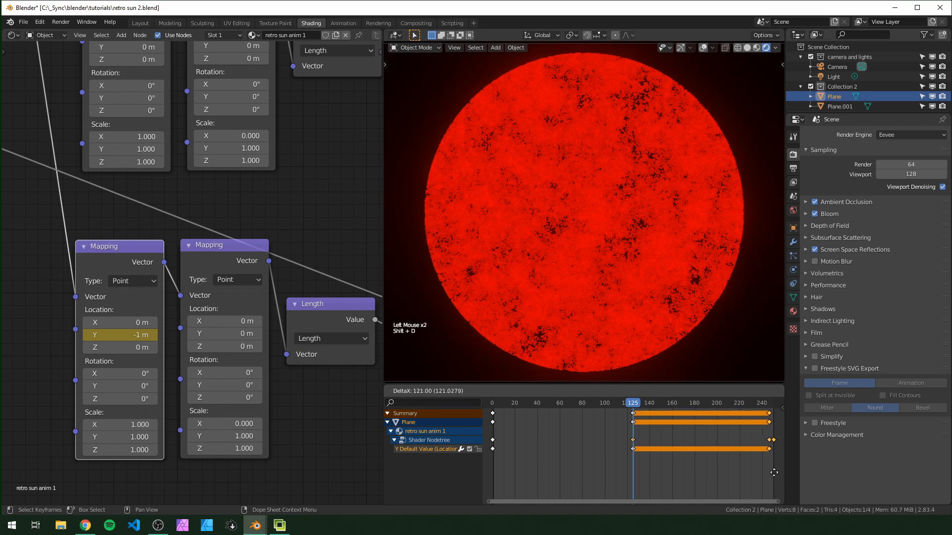
click(778, 474)
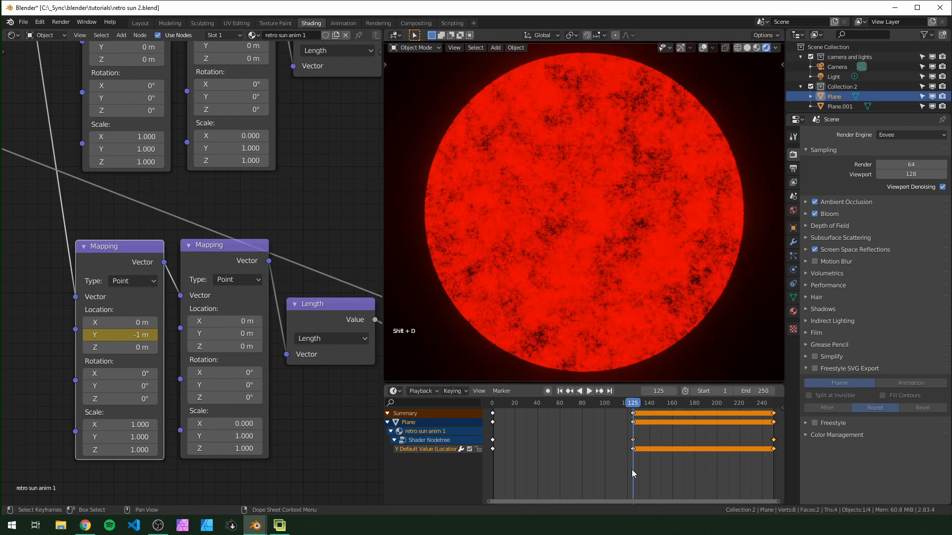
Preview the animation and set the Y location keyframes to Constant interpolation in the Graph Editor
drag(631, 402, 512, 420)
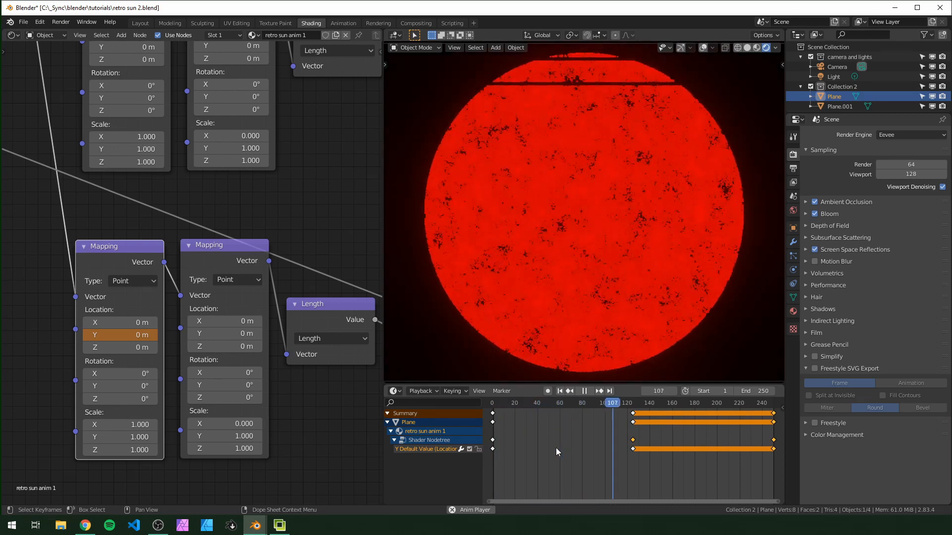
key(space)
drag(635, 408, 602, 439)
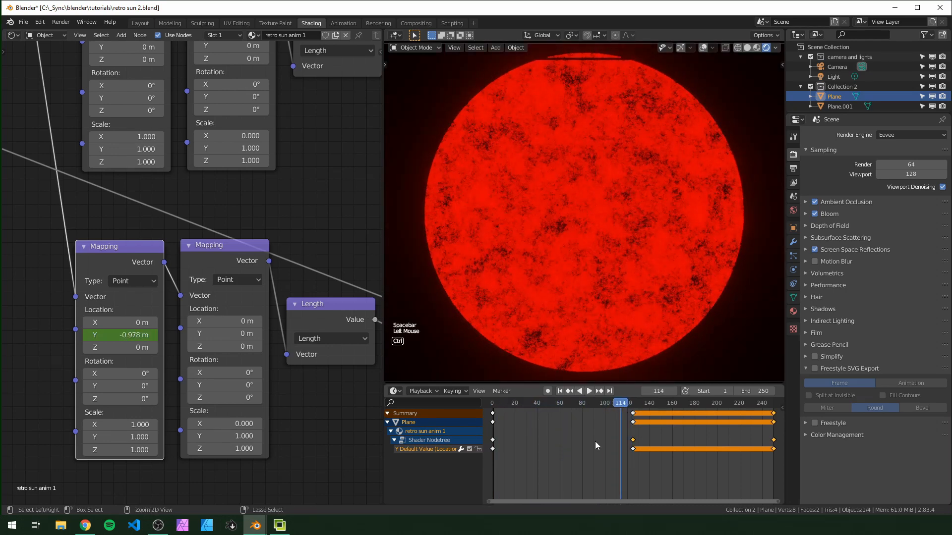
key(ctrl+Tab)
scroll(614, 436, down, 5)
mouse_move(626, 405)
mouse_down()
mouse_move(634, 436)
mouse_move(636, 407)
mouse_up()
scroll(640, 457, up, 2)
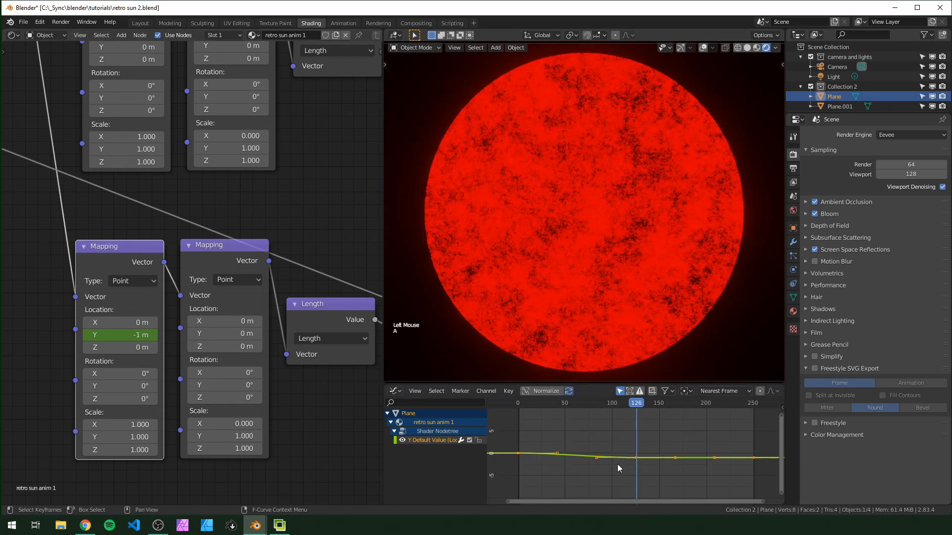
key(t)
click(423, 441)
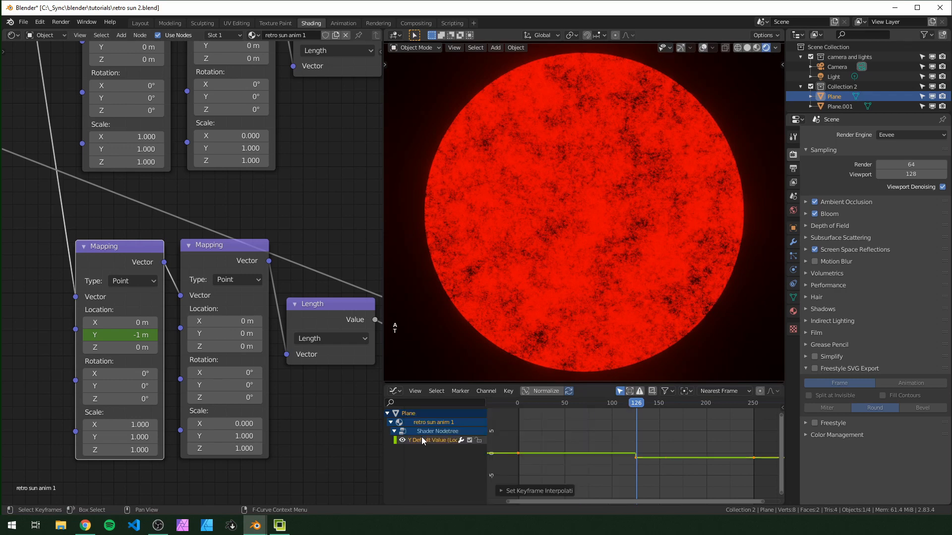
scroll(644, 475, up, 15)
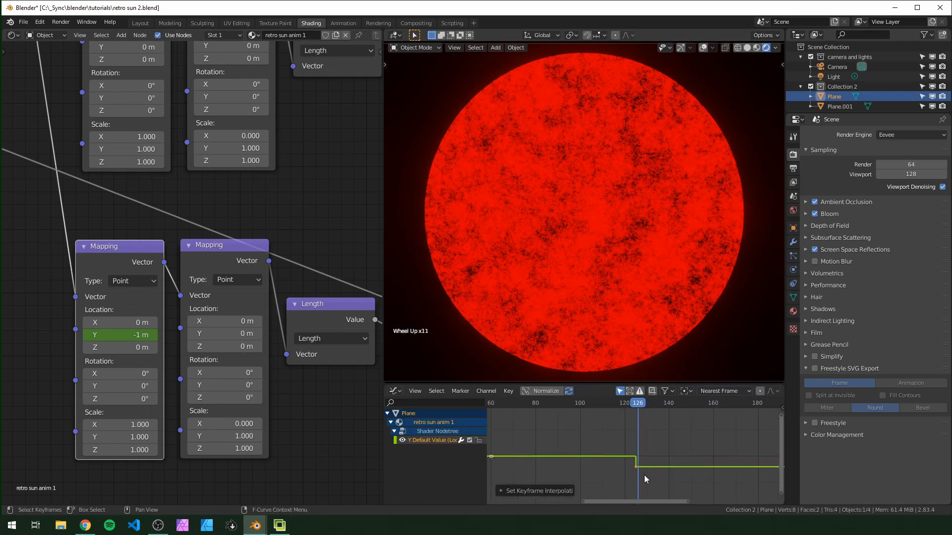
middle_drag(644, 475, 590, 426)
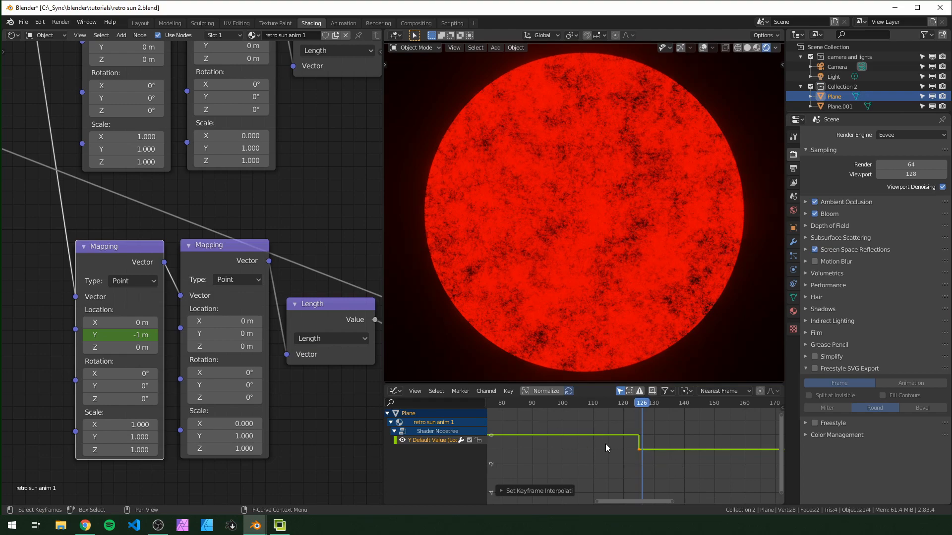
key(ctrl+Tab)
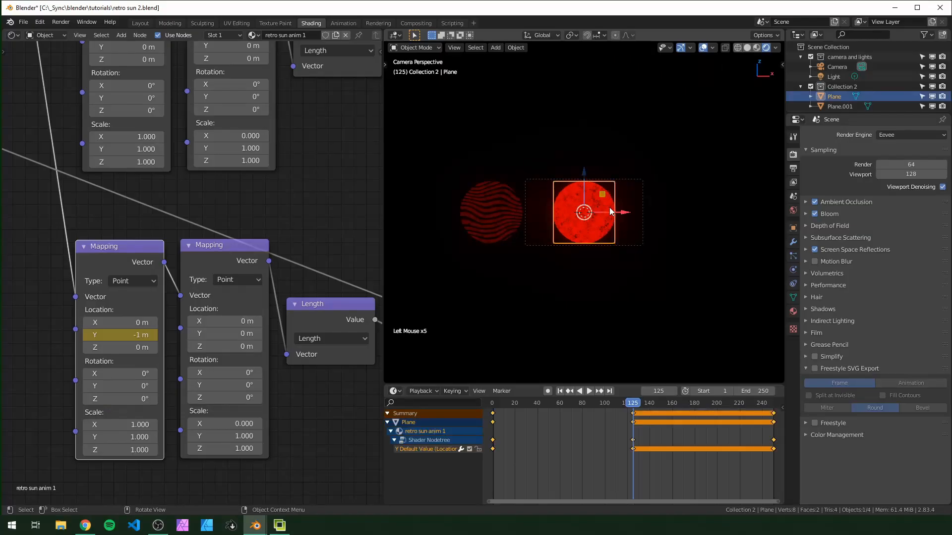
Duplicate the animated sun plane and move one of the two planes aside along the X axis
key(shift+d)
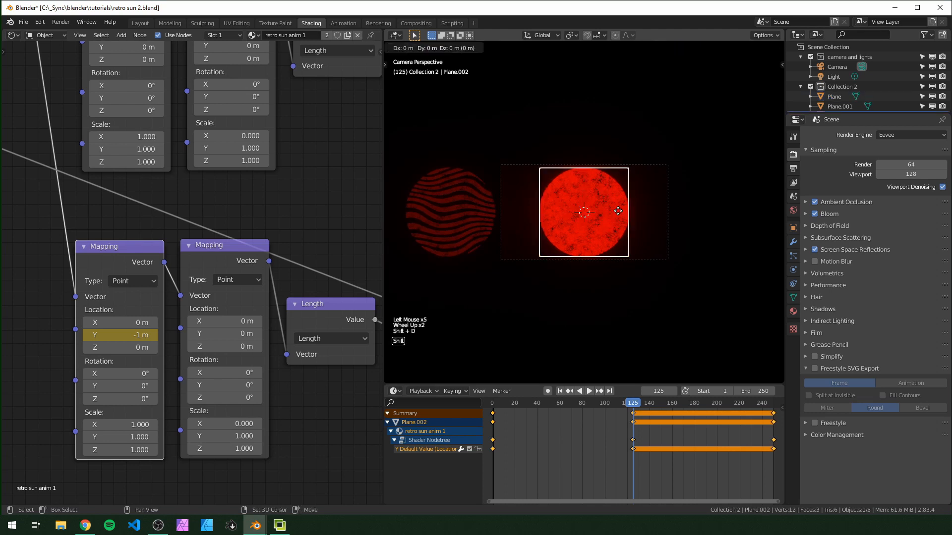
right_click(568, 203)
drag(623, 214, 773, 235)
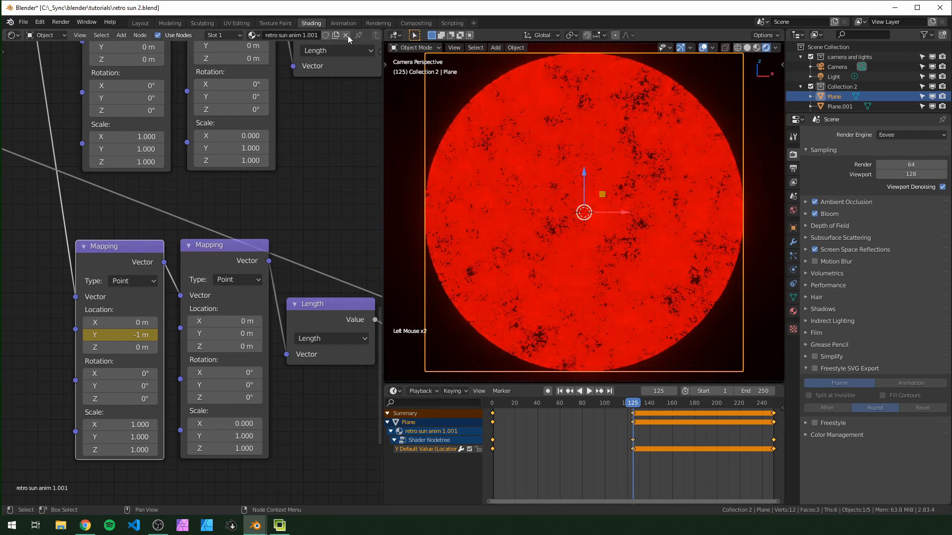
Name the sun plane's copied material retro sun anim 2 and set the first lower Mapping node's Z rotation to 90°
click(348, 36)
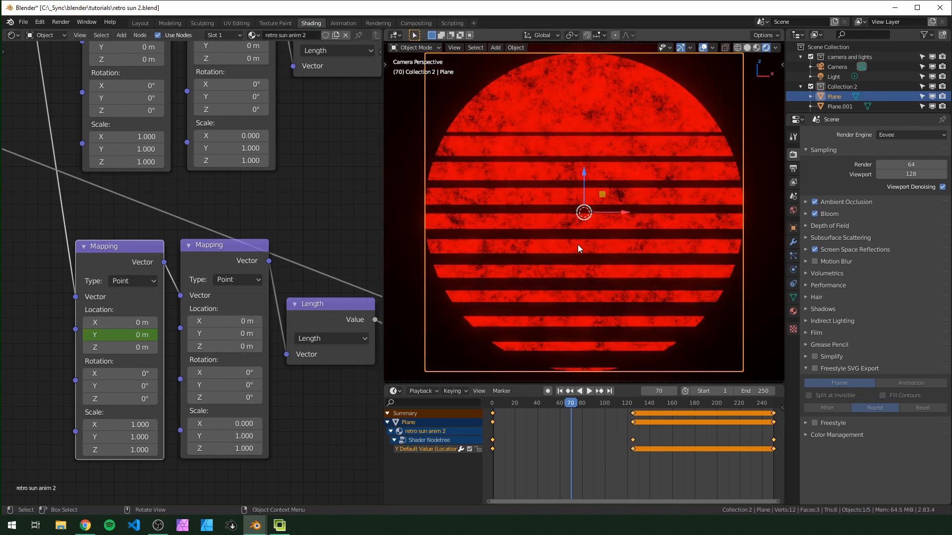
drag(111, 400, 114, 400)
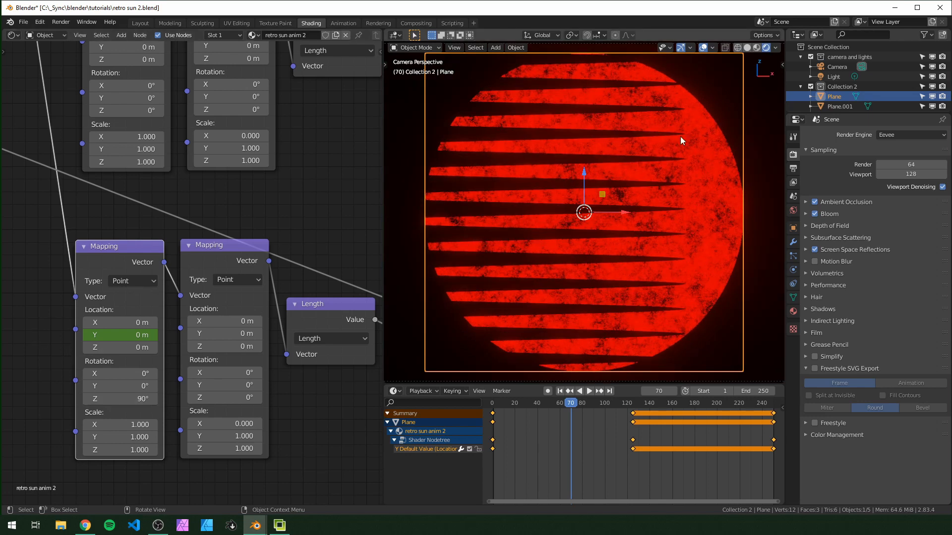
Set the Wave Texture node's wave profile to Triangle
scroll(356, 253, down, 6)
middle_drag(336, 230, 43, 479)
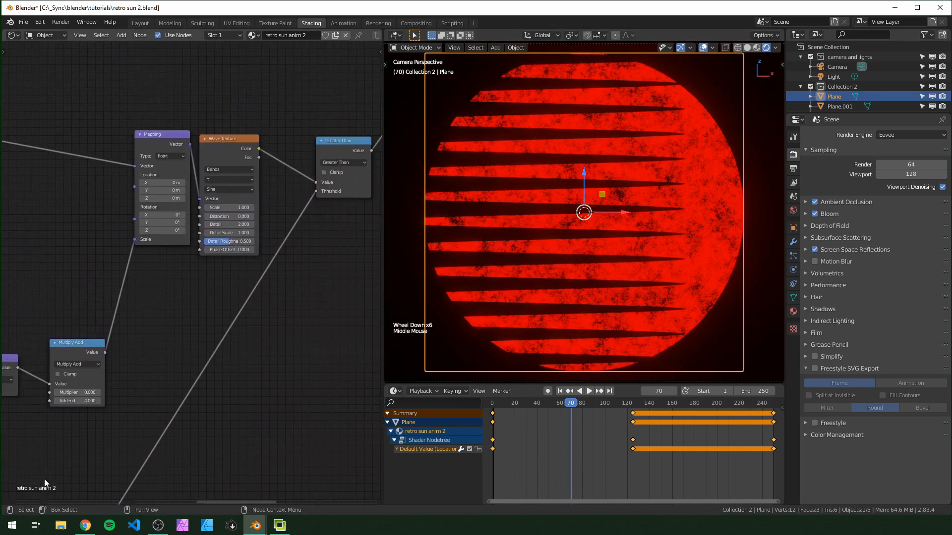
middle_drag(147, 351, 142, 423)
scroll(218, 275, up, 9)
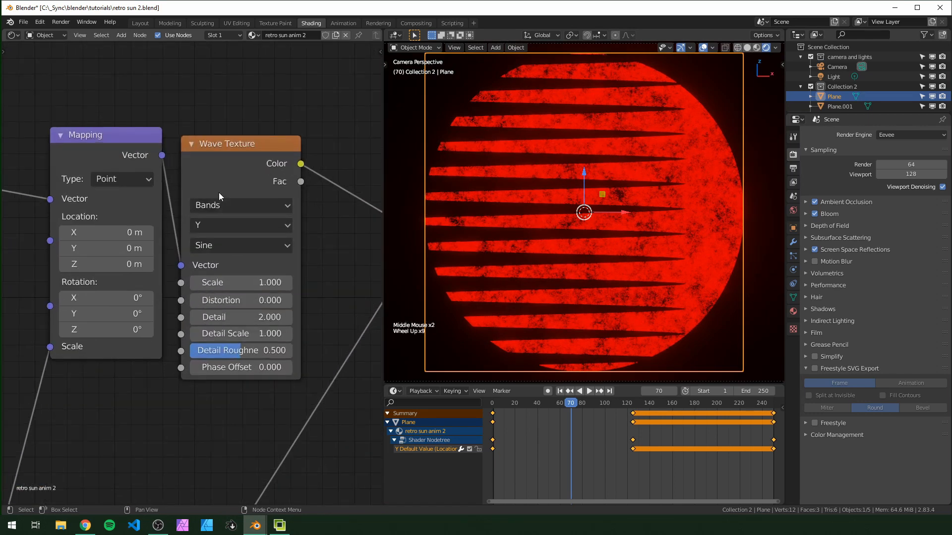
click(253, 245)
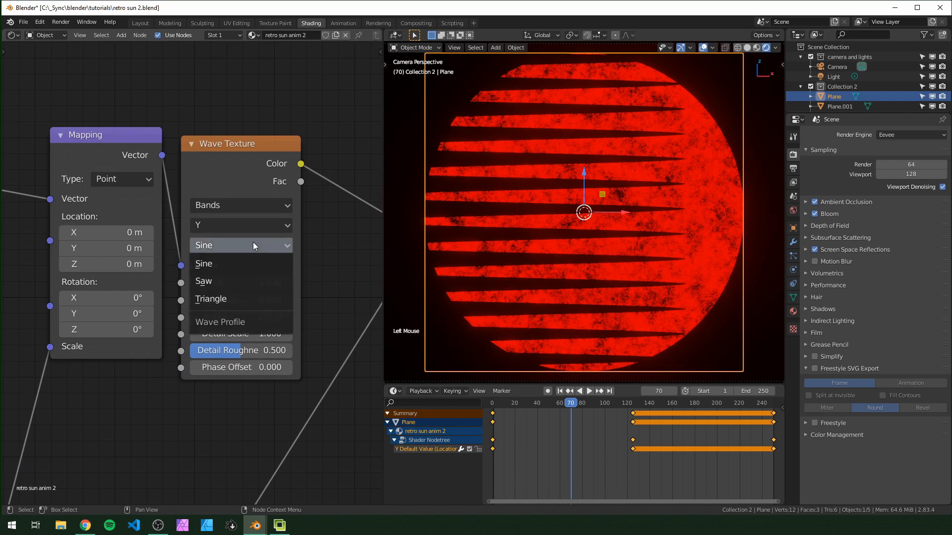
click(230, 294)
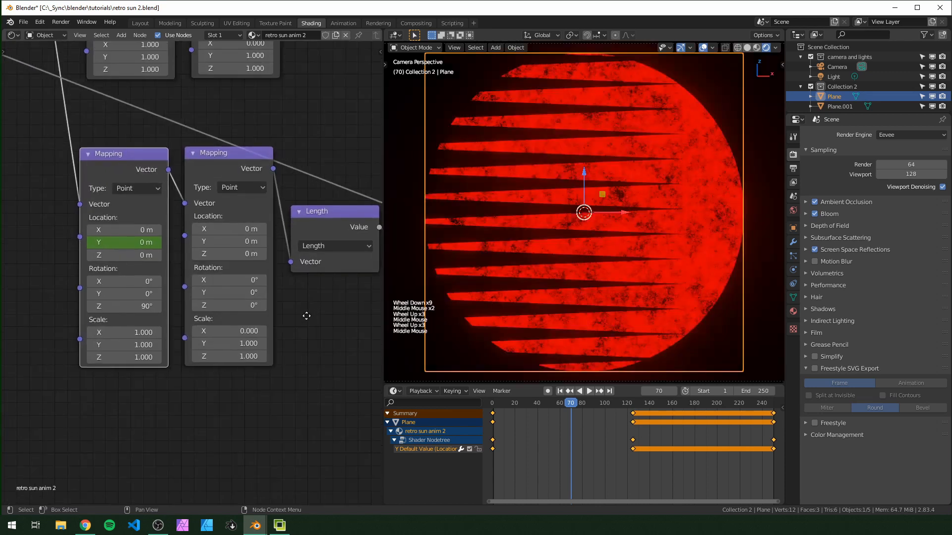
Set the Z rotation of the first Mapping node in the lower chain to 45°
middle_drag(286, 301, 287, 338)
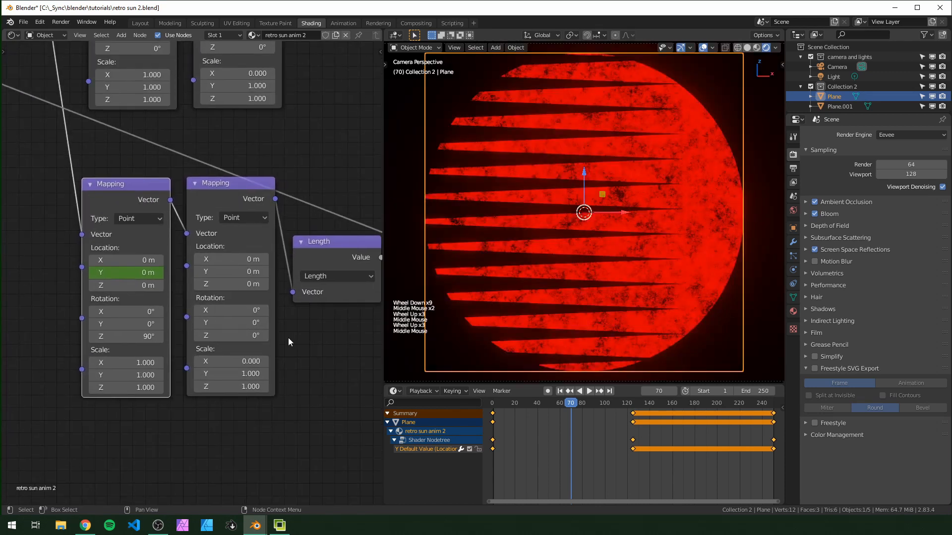
click(147, 337)
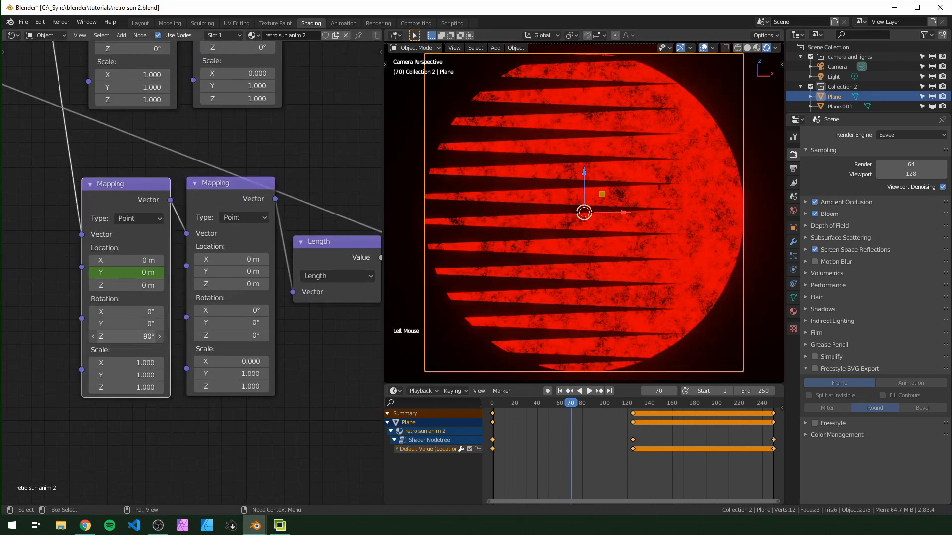
click(148, 336)
key(Return)
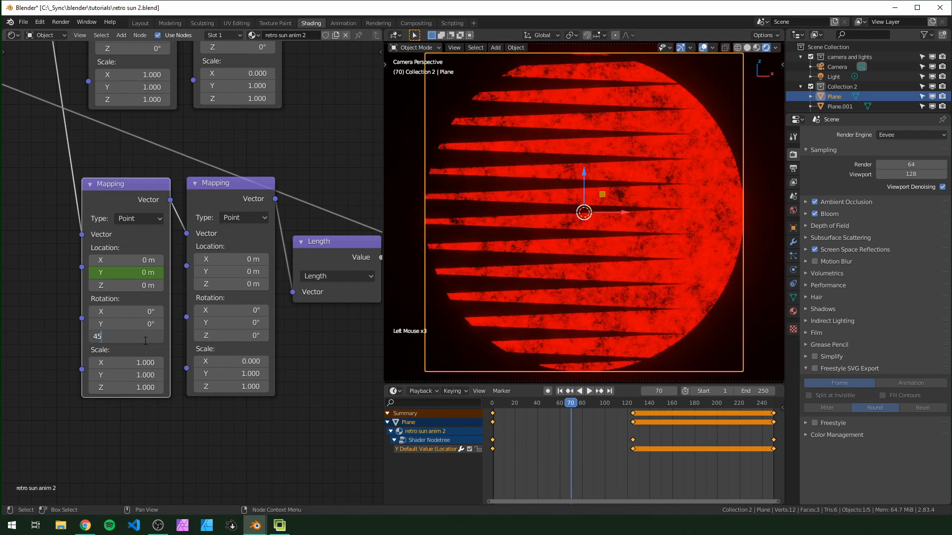
key(Return)
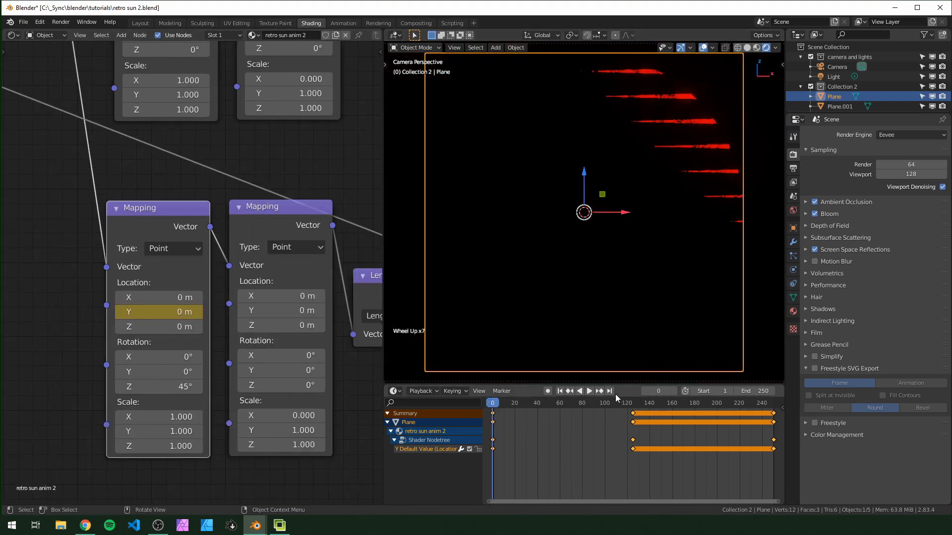
At frame 0, set the first lower Mapping node's Y location to -0.23 m and keyframe it
drag(613, 402, 521, 436)
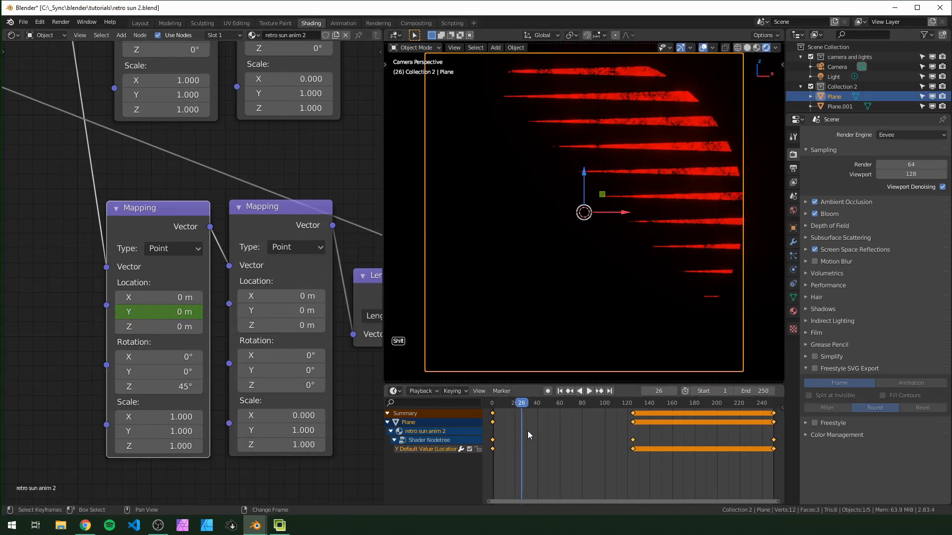
key(Down)
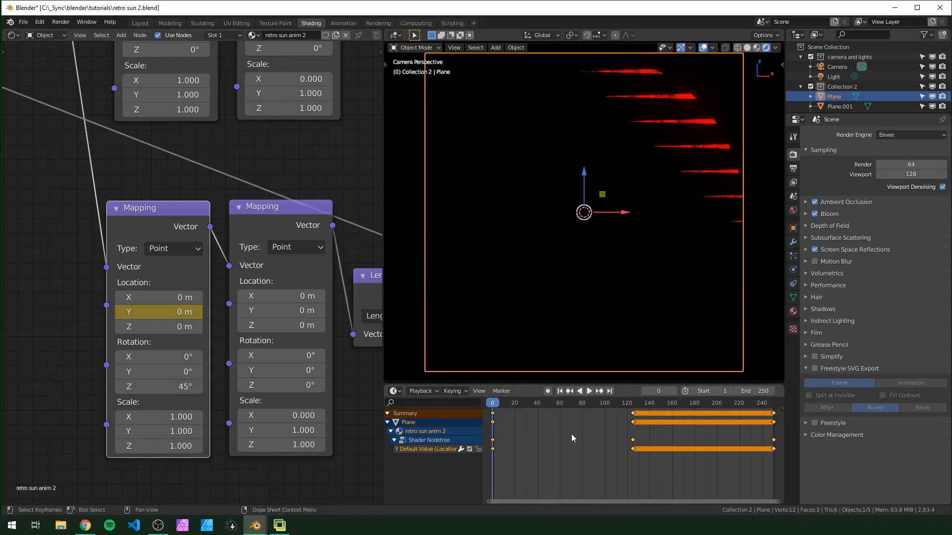
shift+click(177, 307)
shift+drag(177, 312, 171, 312)
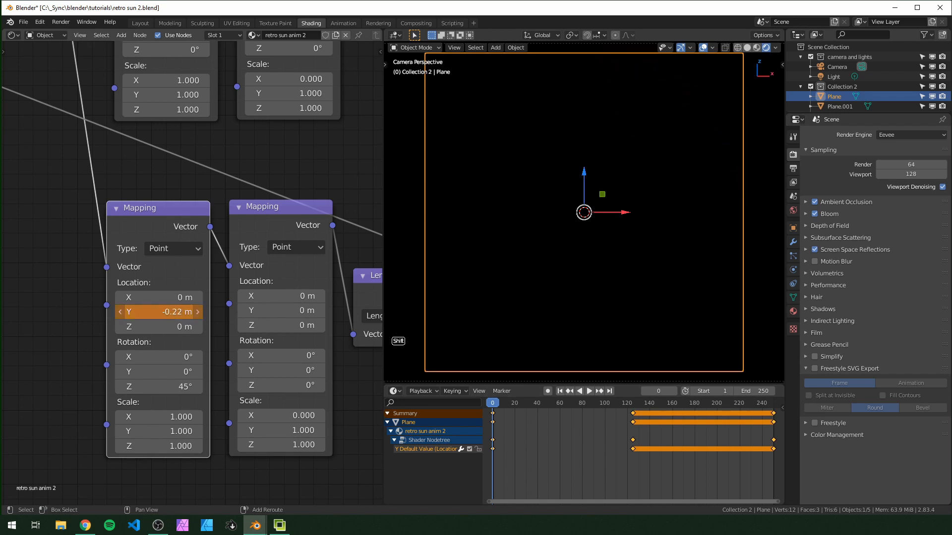
shift+drag(172, 312, 171, 316)
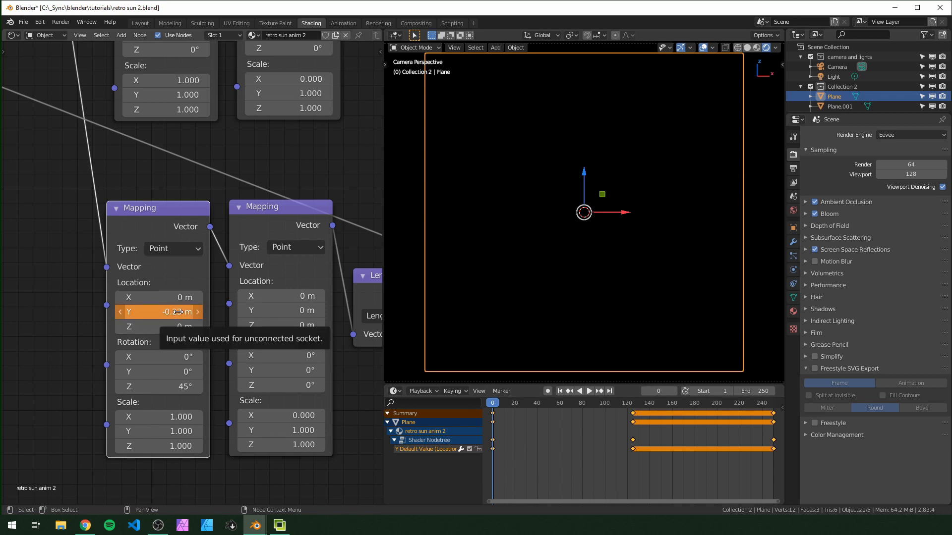
key(i)
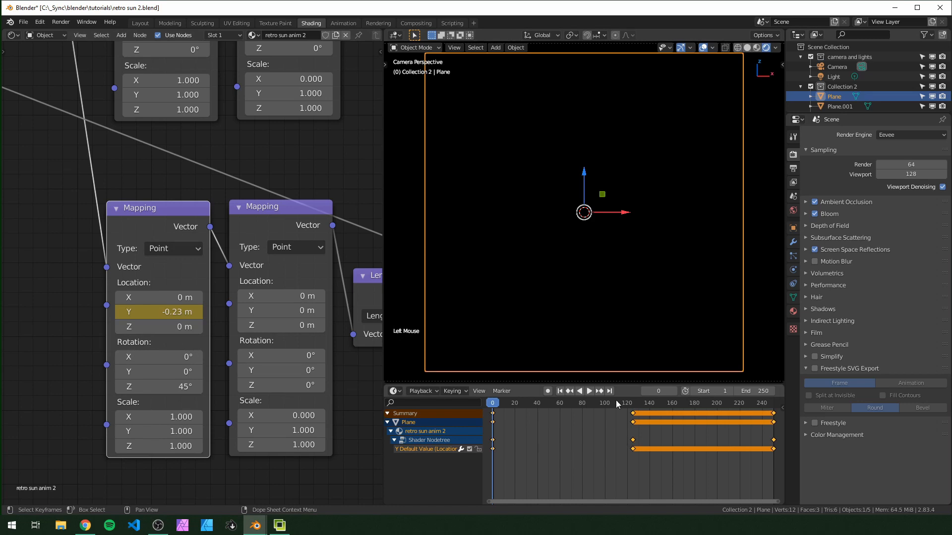
Try adjusting the first lower Mapping node's Y location at frame 125 and scrub the second half of the animation
drag(616, 402, 633, 424)
shift+drag(164, 312, 181, 312)
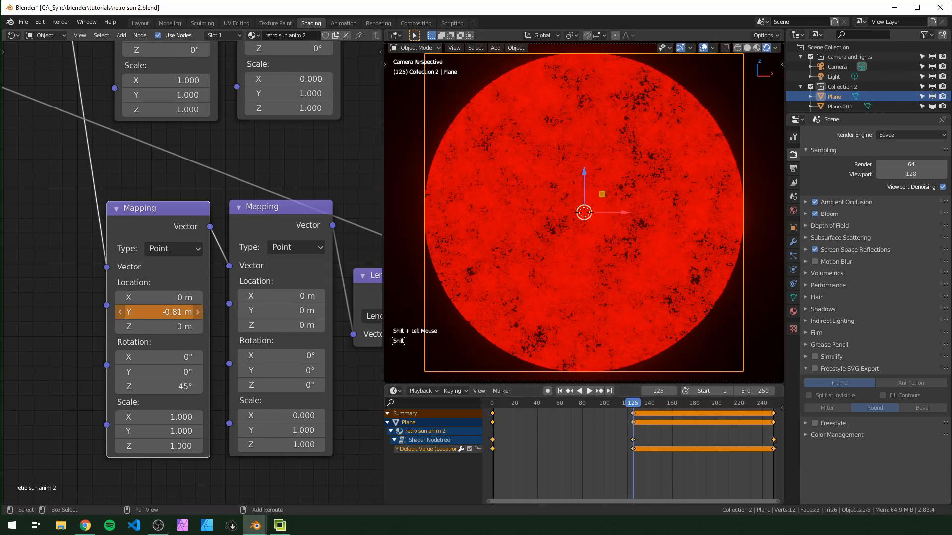
right_click(163, 312)
drag(624, 407, 703, 442)
mouse_move(699, 406)
mouse_down()
mouse_move(713, 406)
mouse_move(705, 409)
mouse_up()
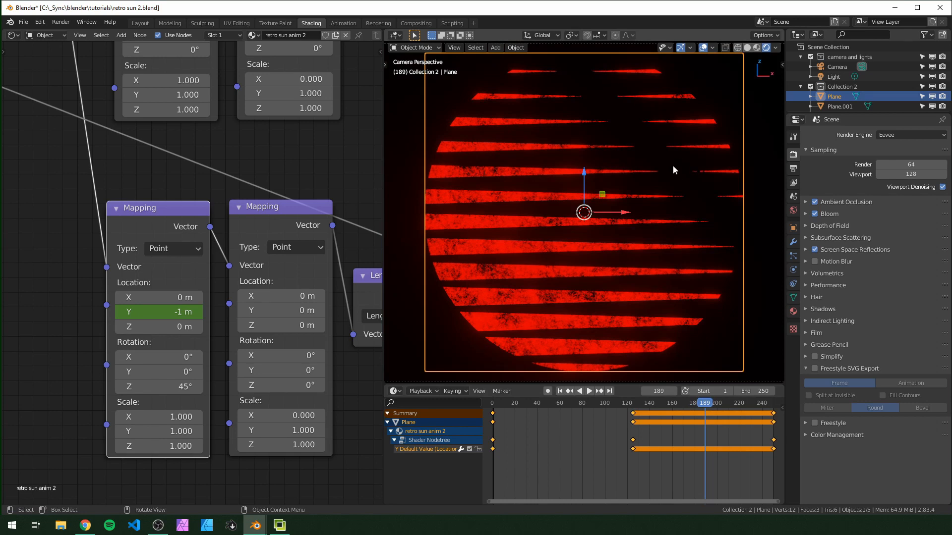
Keyframe the first lower Mapping node's Y location at -1.21 m, place the keyframe just after frame 125 and duplicate it to frame 250
mouse_move(163, 312)
shift+mouse_down()
mouse_move(195, 312)
mouse_move(167, 312)
mouse_move(179, 315)
shift+mouse_up()
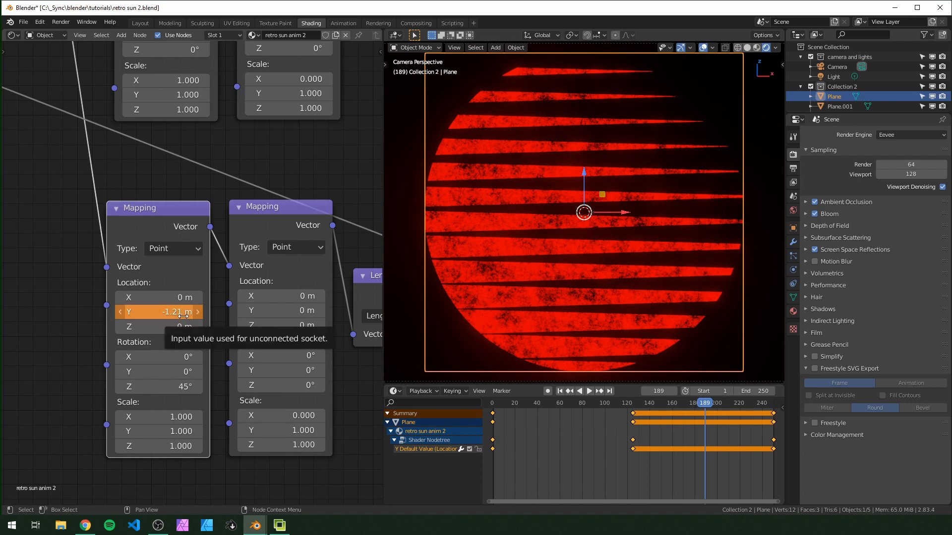
key(i)
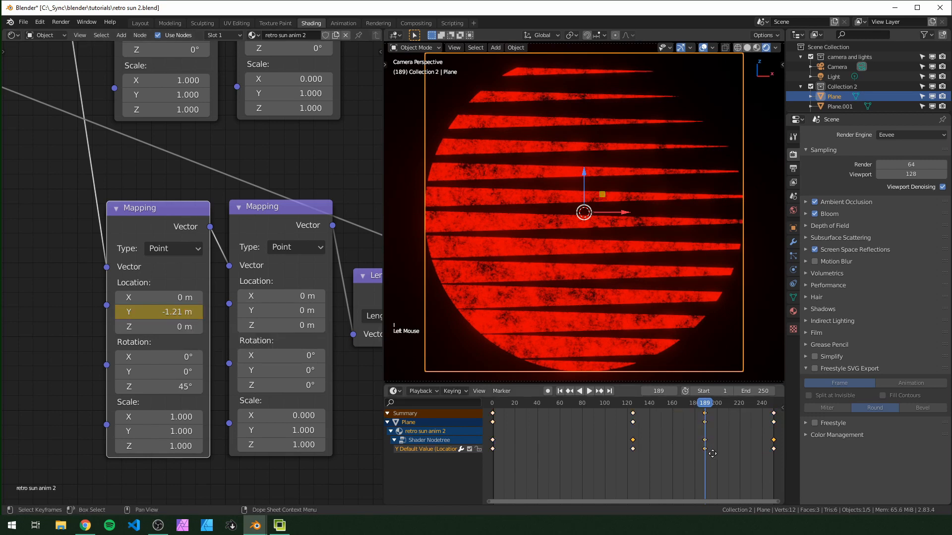
key(g)
click(640, 468)
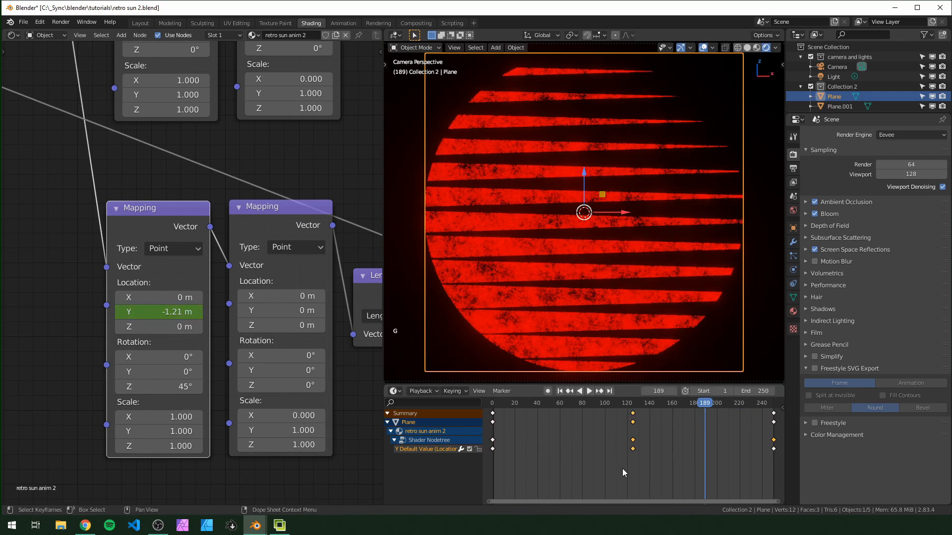
key(shift+d)
click(769, 469)
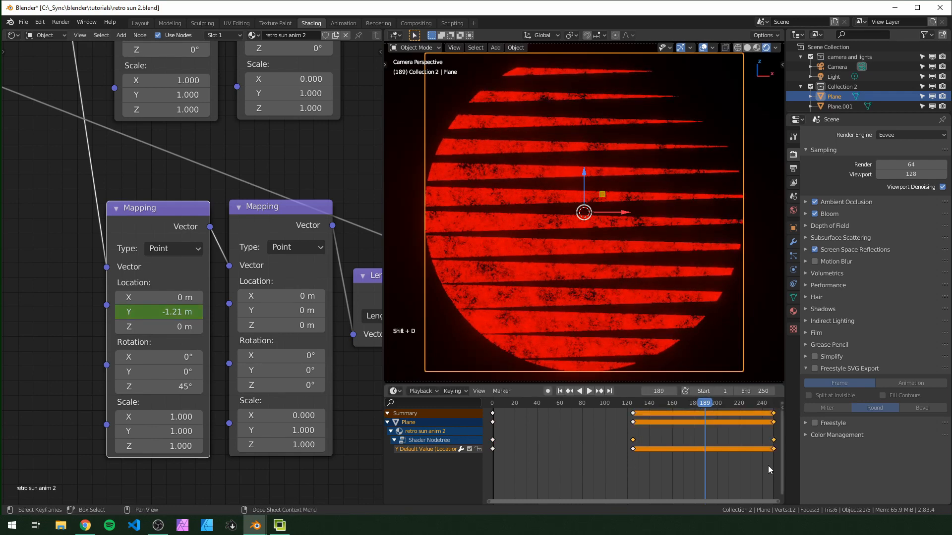
Switch the timeline to the Graph Editor and play the animation through the Y location jump at frame 125
drag(703, 400, 622, 458)
key(space)
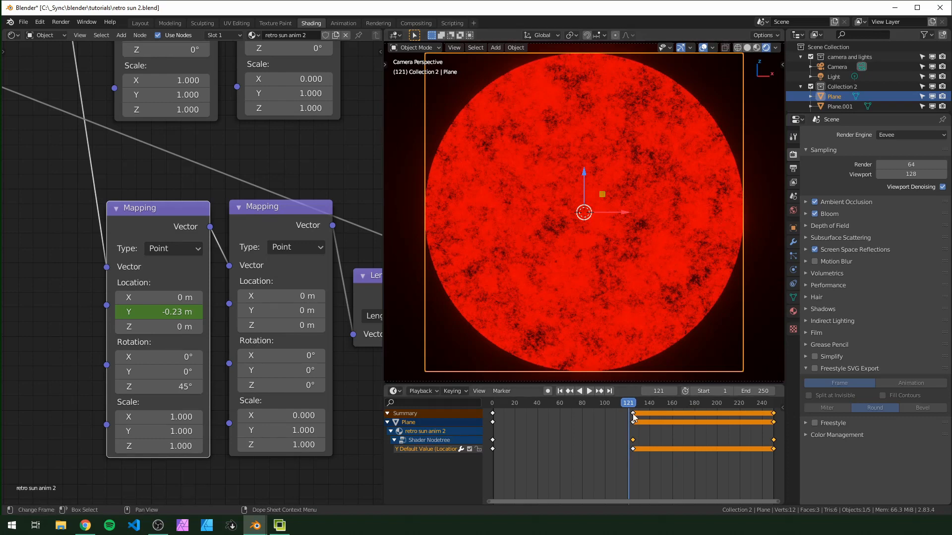
drag(630, 408, 634, 408)
key(ctrl+Tab)
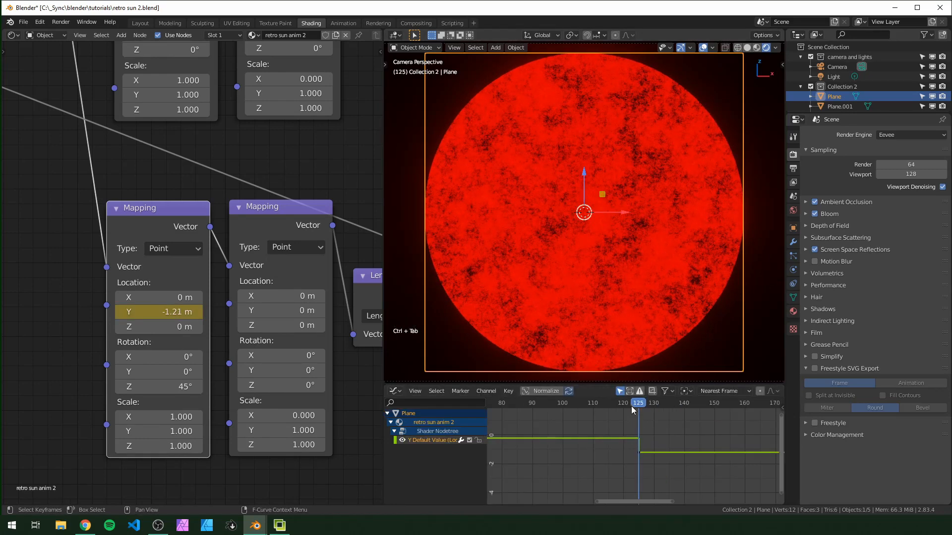
drag(632, 406, 718, 430)
key(space)
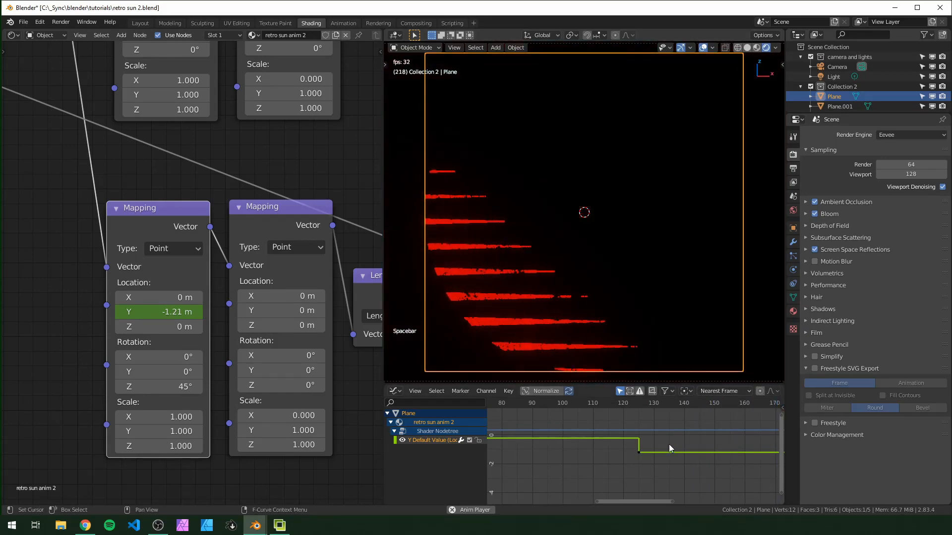
Set the interpolation of all the lower Multiply Add node's Addend keyframes to Linear
scroll(298, 323, down, 6)
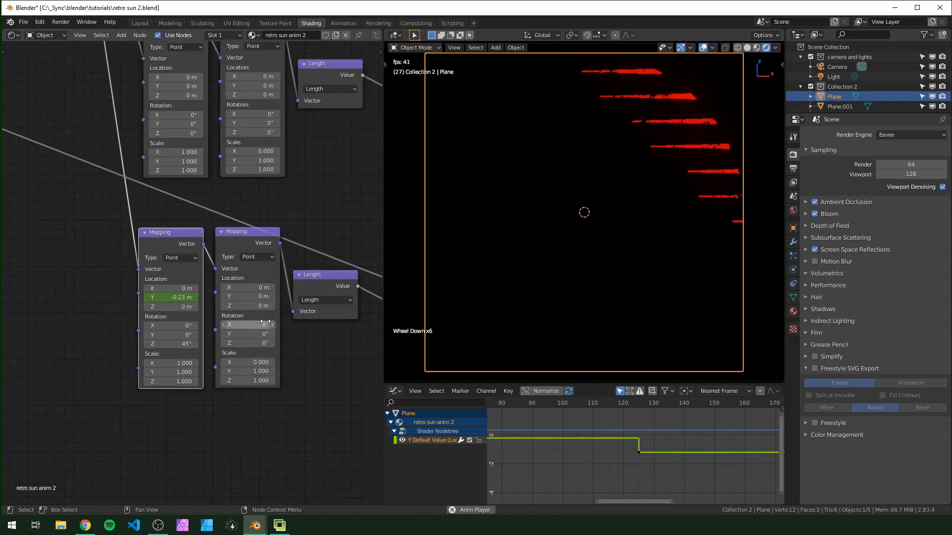
middle_drag(267, 323, 36, 328)
click(183, 263)
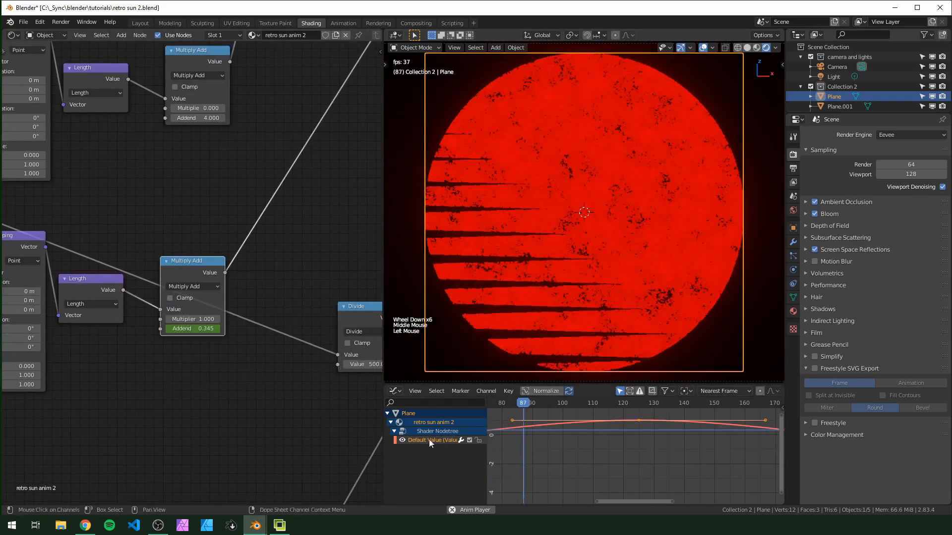
scroll(699, 436, down, 7)
scroll(667, 440, down, 10)
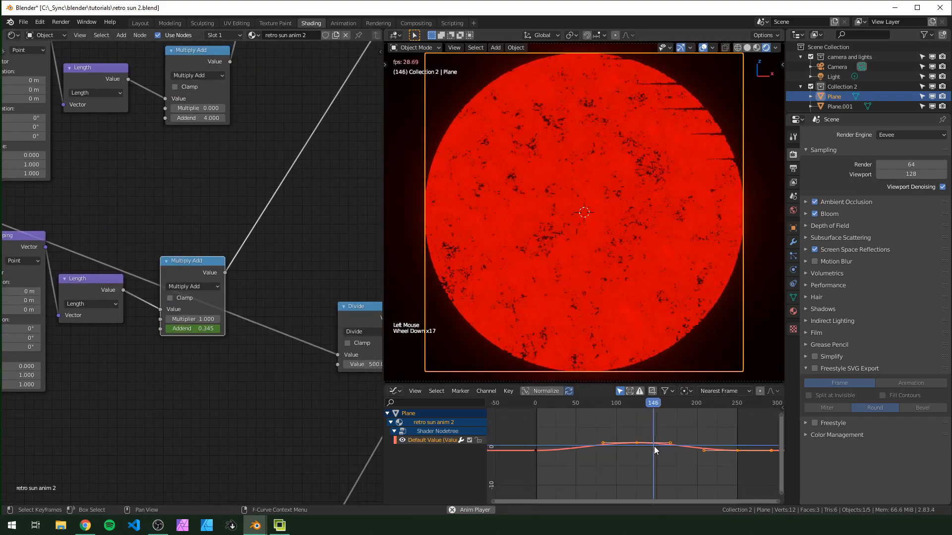
scroll(653, 446, up, 2)
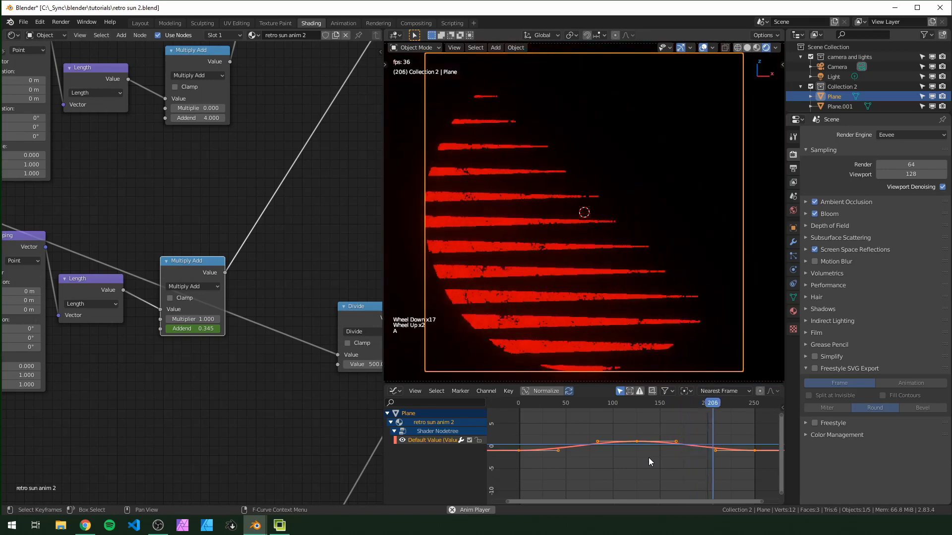
key(a)
key(t)
click(640, 448)
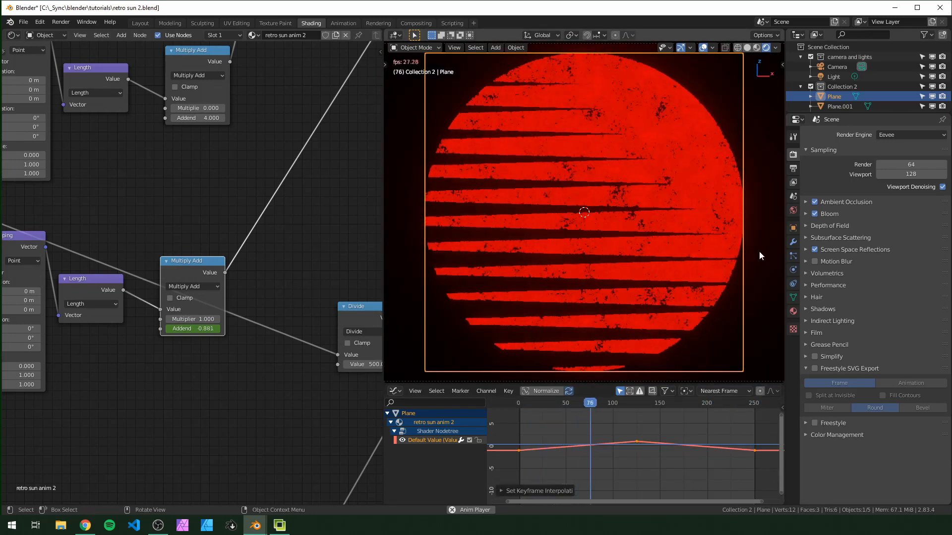
Set the value of the Multiply node feeding the Mapping node's Location to 0.380 to make the bands wavy
scroll(195, 276, down, 5)
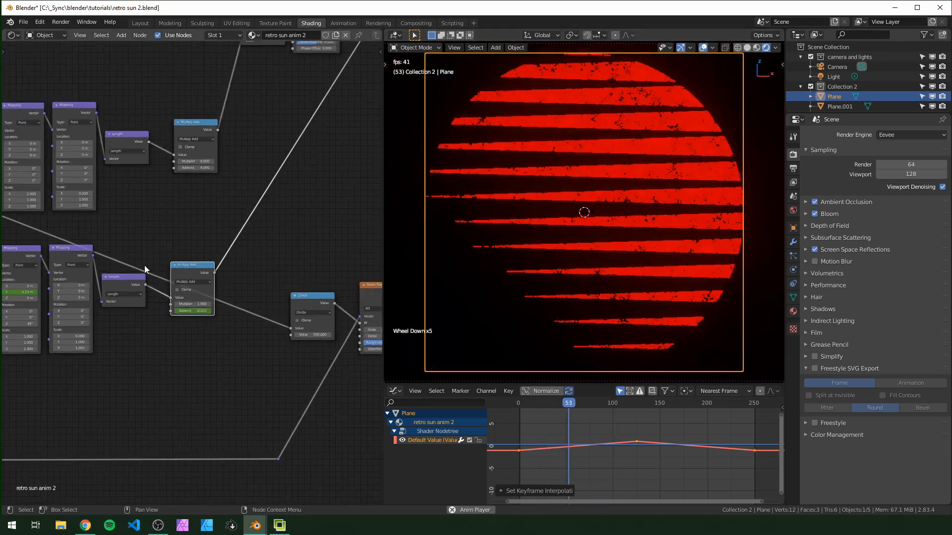
middle_drag(145, 269, 351, 465)
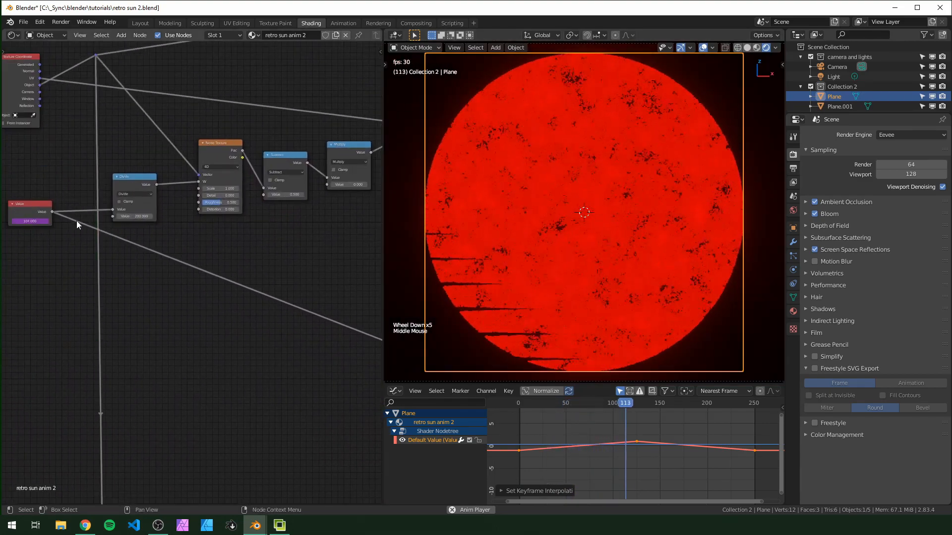
middle_drag(141, 242, 237, 258)
scroll(226, 265, up, 3)
scroll(243, 298, up, 3)
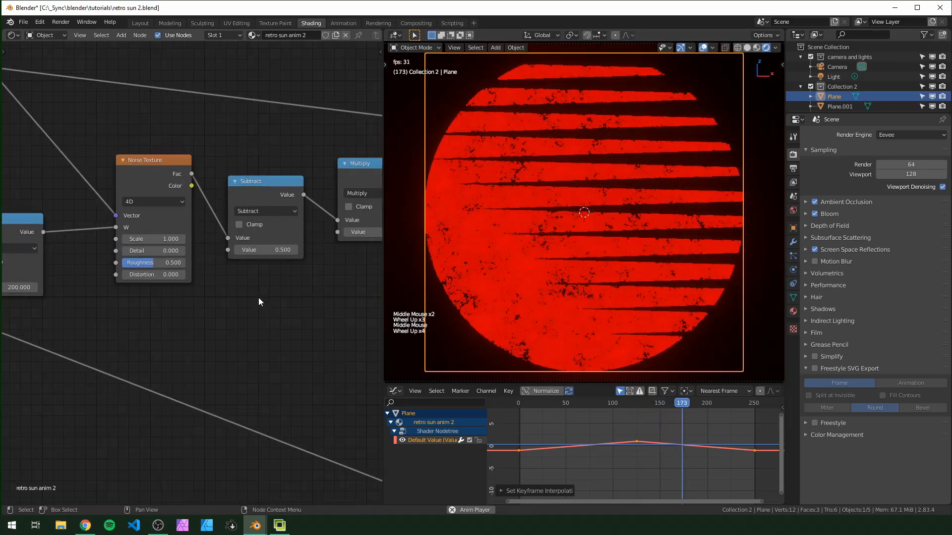
middle_drag(258, 298, 188, 338)
scroll(238, 318, up, 3)
middle_drag(286, 298, 208, 307)
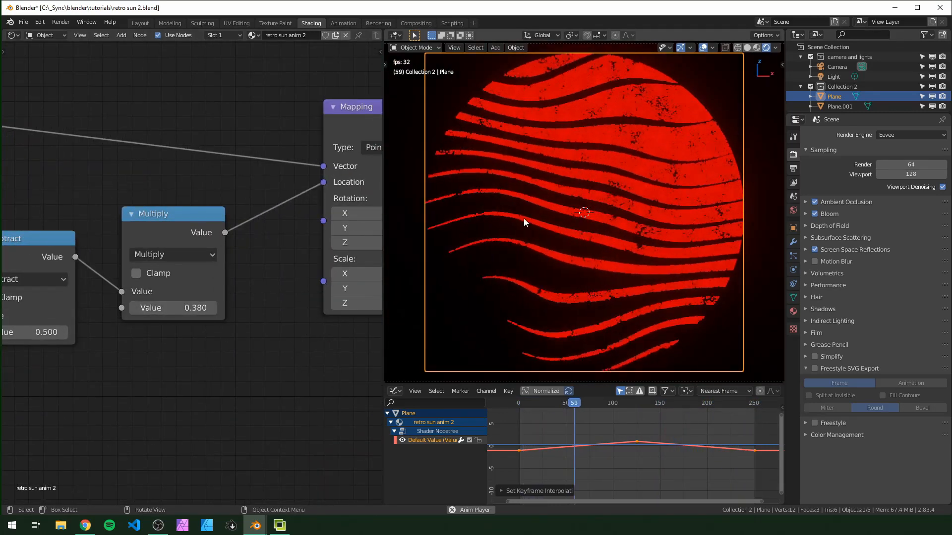
scroll(216, 332, down, 5)
scroll(216, 332, down, 3)
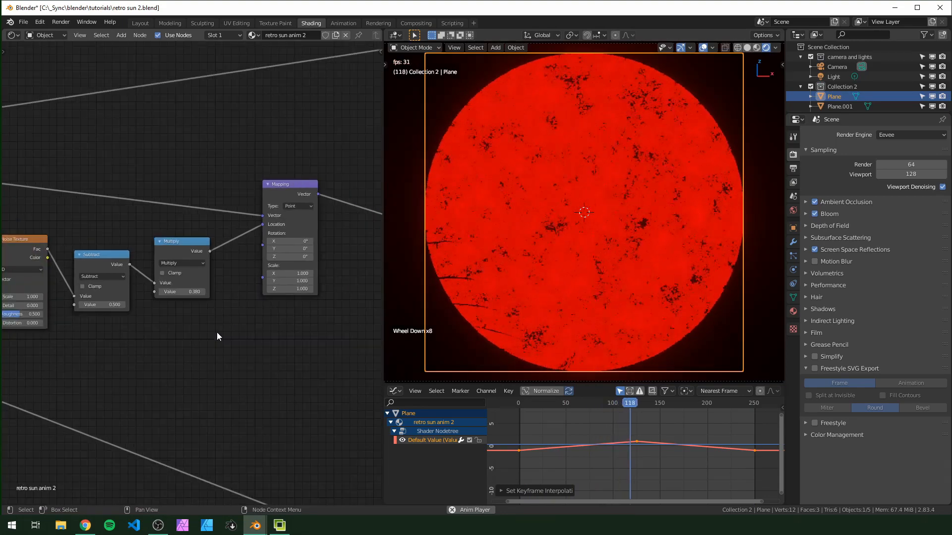
scroll(228, 326, down, 2)
scroll(228, 326, up, 2)
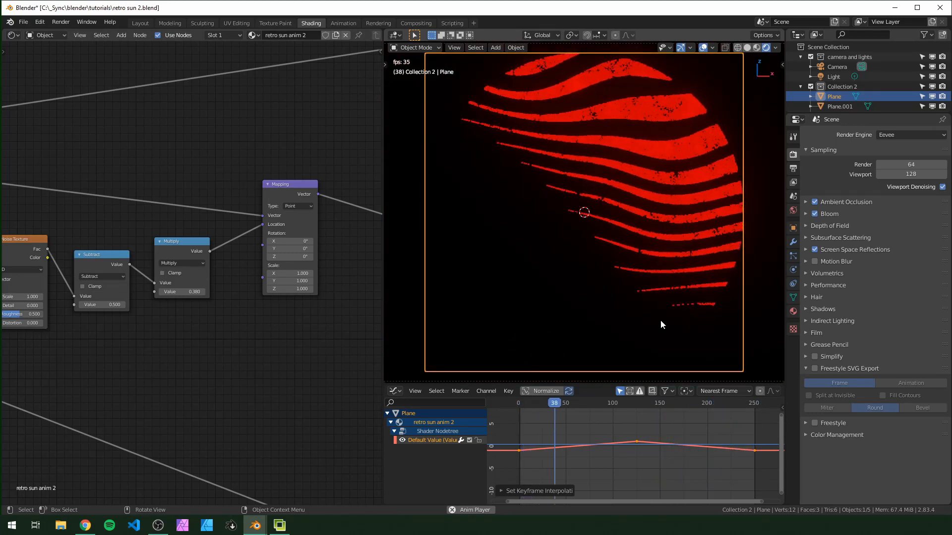
Move the red and black Mix node away from the Emission node and place the Greater Than node just below it
scroll(281, 353, down, 5)
middle_drag(281, 353, 104, 189)
scroll(192, 286, up, 9)
middle_drag(222, 290, 170, 300)
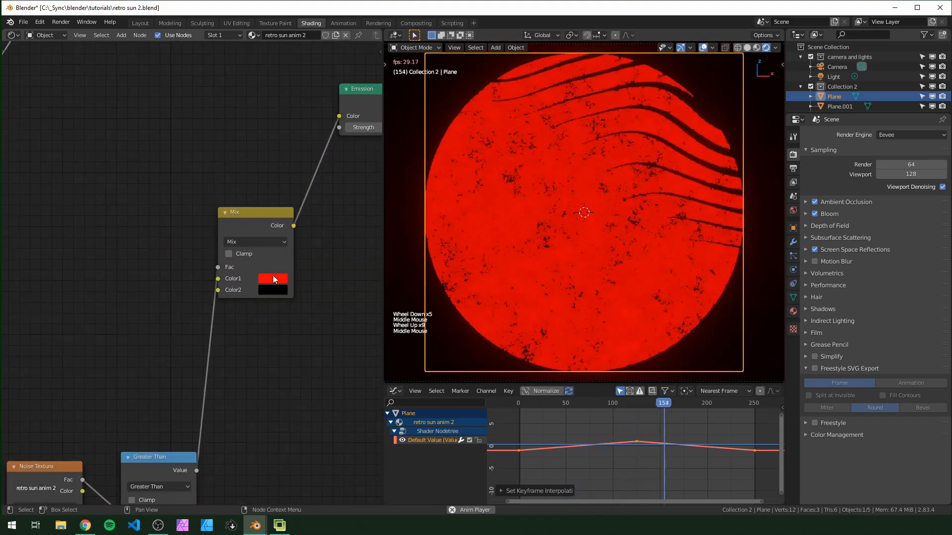
middle_drag(271, 278, 296, 281)
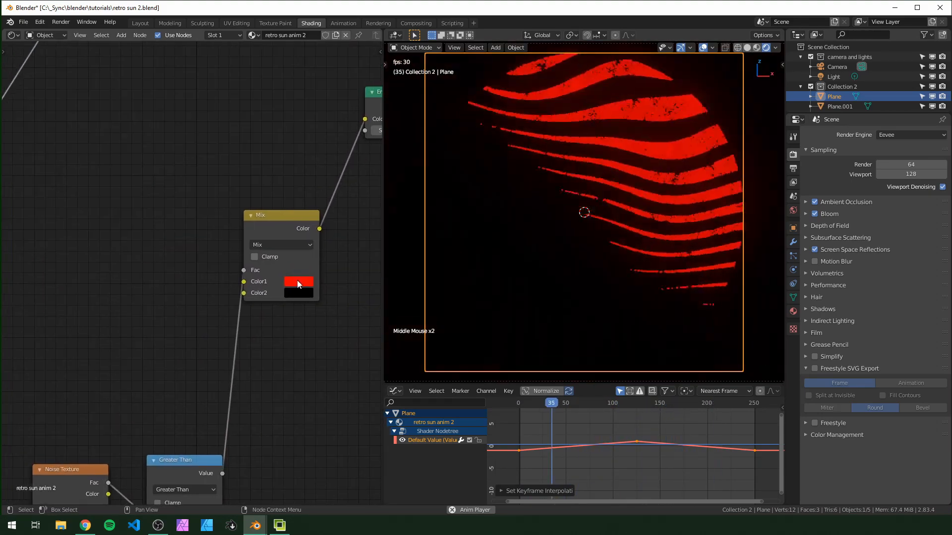
click(298, 281)
mouse_move(338, 232)
mouse_down()
mouse_move(403, 232)
mouse_move(338, 232)
mouse_up()
drag(277, 218, 138, 173)
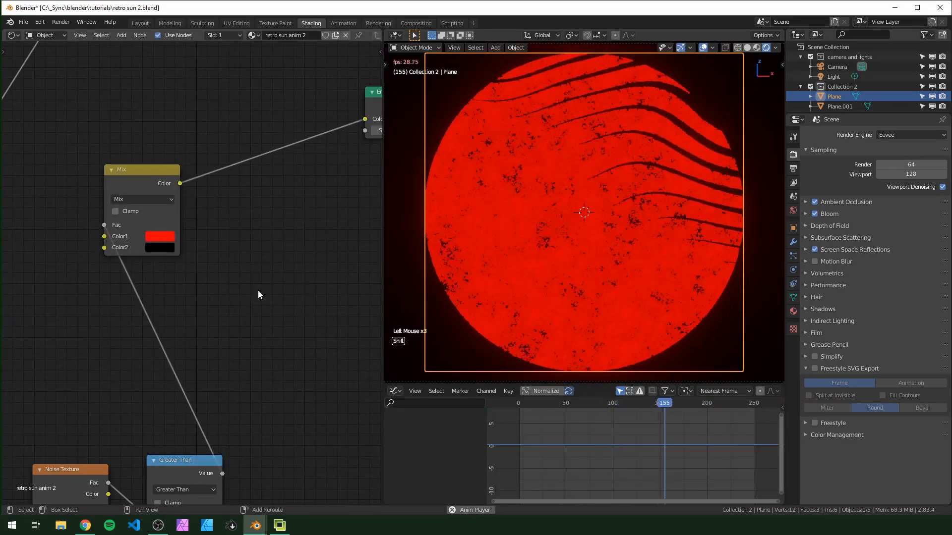
key(shift+a)
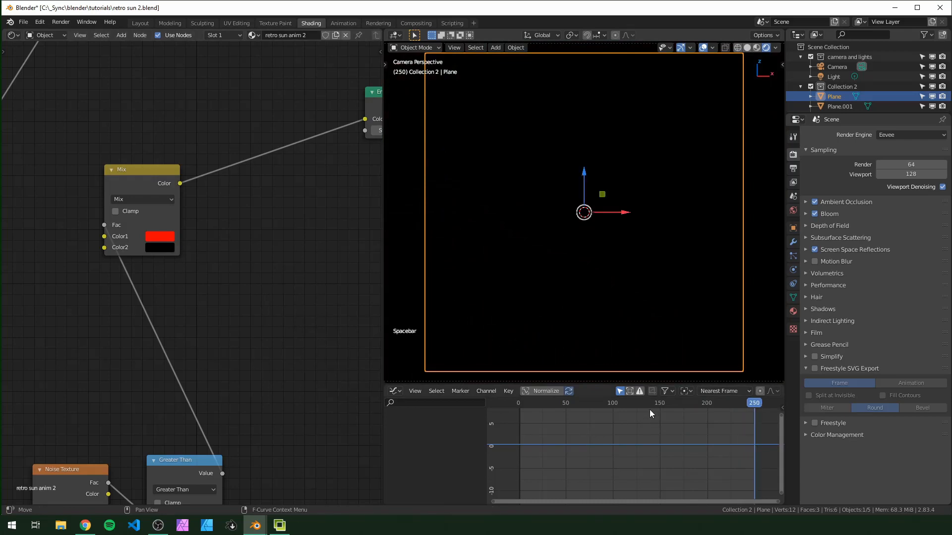
drag(649, 414, 577, 410)
scroll(198, 297, down, 4)
middle_drag(208, 308, 195, 271)
drag(181, 379, 125, 260)
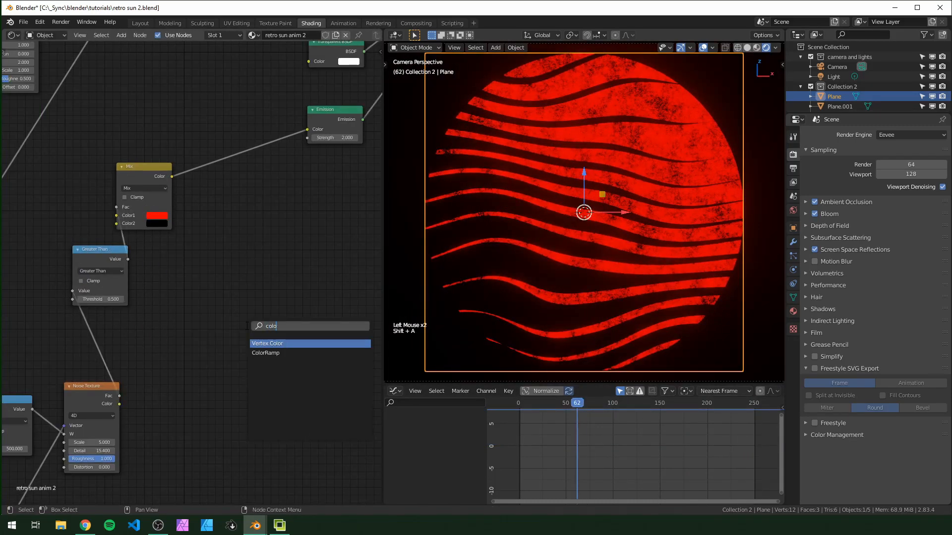
Add a ColorRamp node, feed it the Noise Texture's Fac output and connect its Color output to the Emission color
key(Return)
click(175, 303)
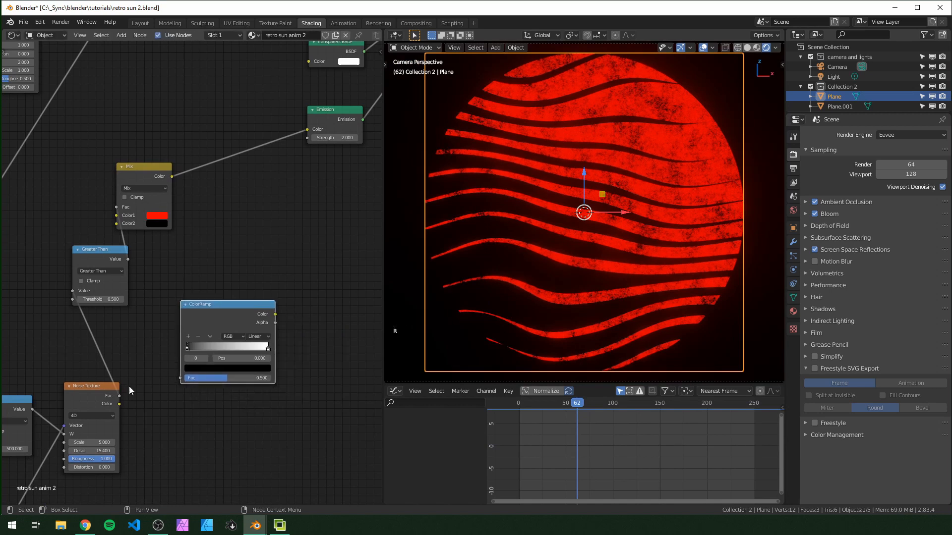
drag(120, 396, 169, 372)
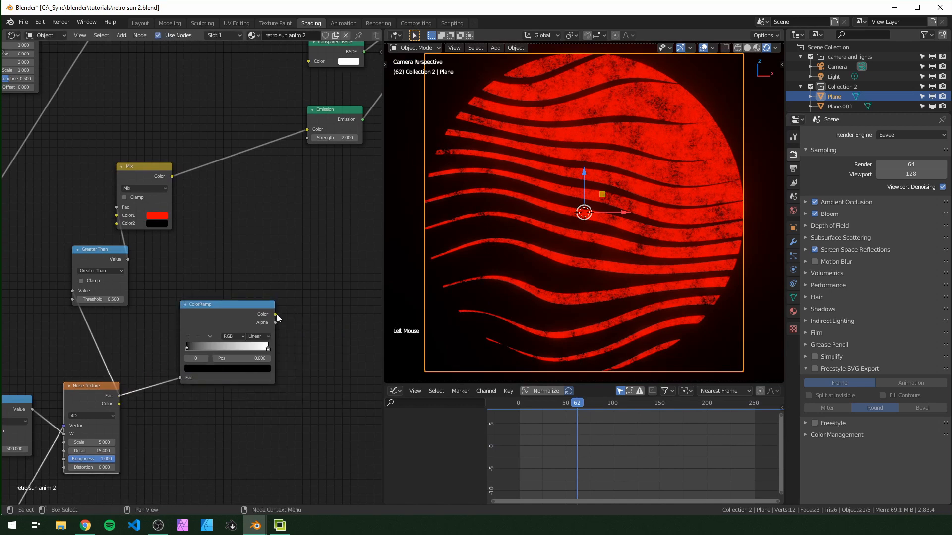
drag(306, 132, 304, 138)
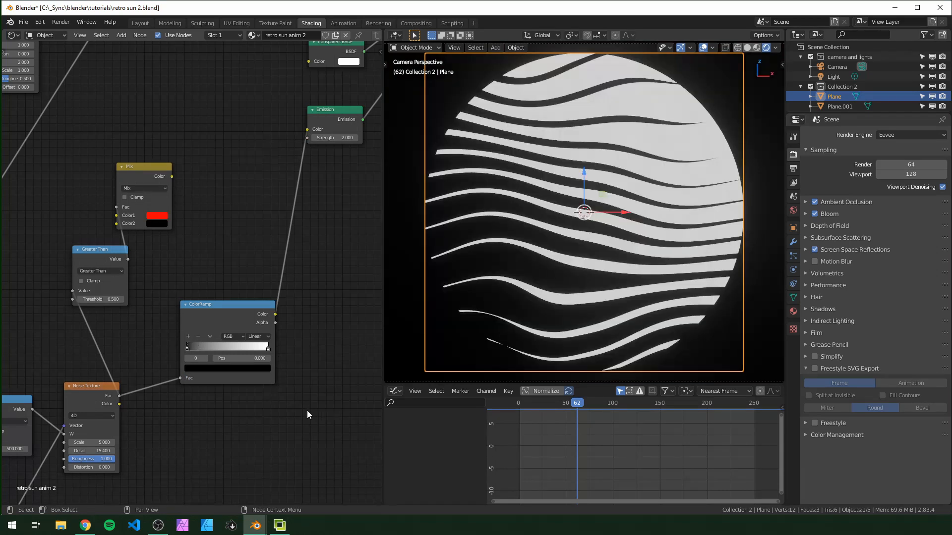
Set the ColorRamp to HSV mode with Far interpolation and paste the Mix node's red into both color stops
scroll(308, 410, up, 7)
middle_drag(305, 411, 238, 333)
click(282, 326)
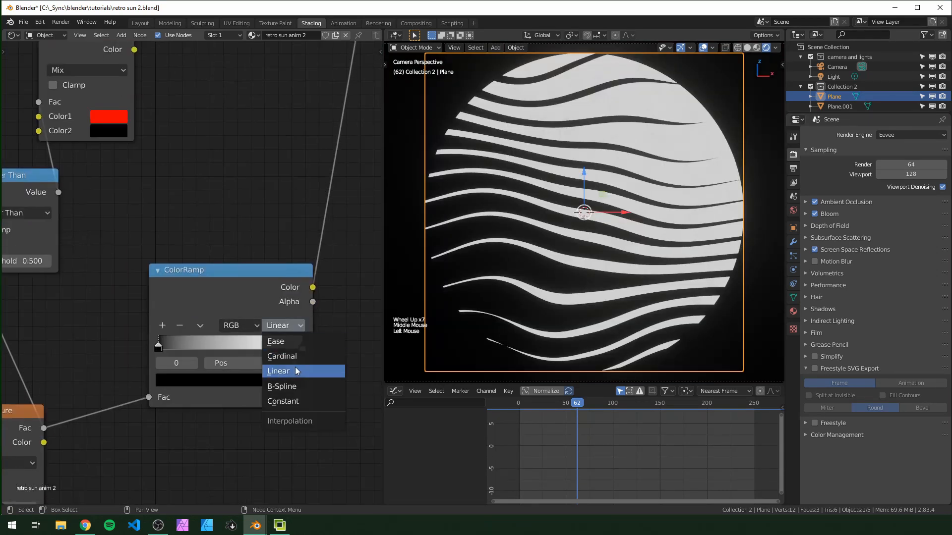
click(309, 405)
click(239, 325)
click(245, 357)
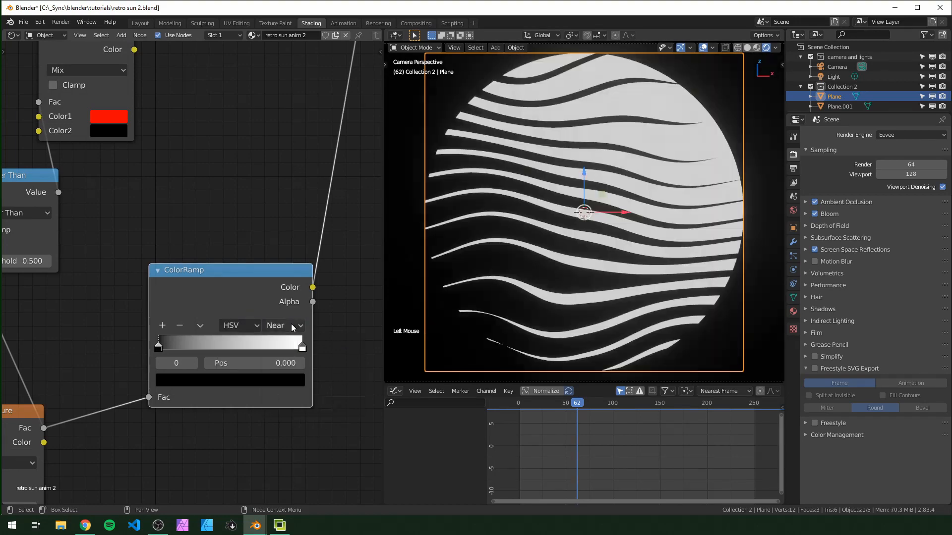
key(ctrl+v)
click(303, 348)
key(ctrl+v)
click(284, 326)
click(283, 357)
Move both ColorRamp stops close together near the middle, with the first stop at about 0.4
drag(302, 348, 254, 349)
drag(158, 349, 217, 350)
scroll(217, 353, down, 7)
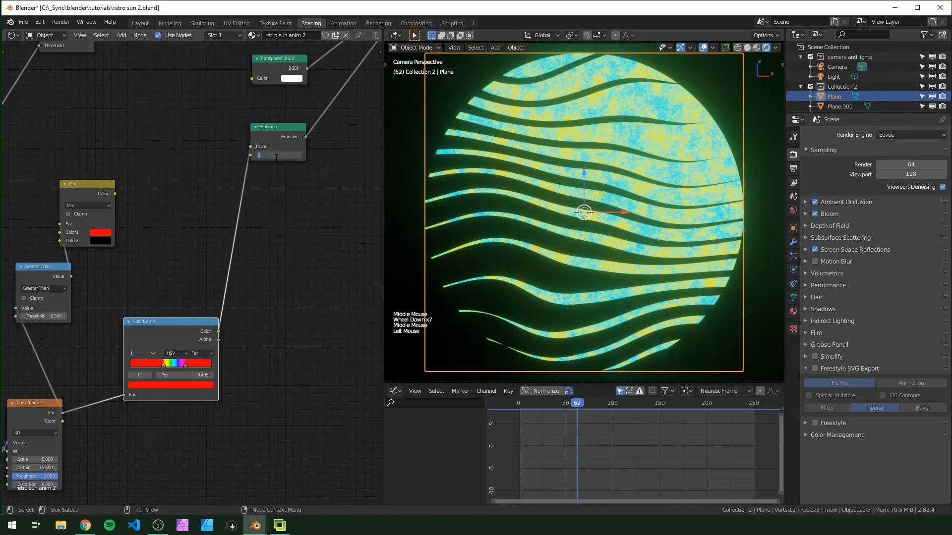
Set the grunge Noise Texture's roughness to 0.555 and play the rainbow-colored animation
key(space)
middle_drag(204, 361, 391, 257)
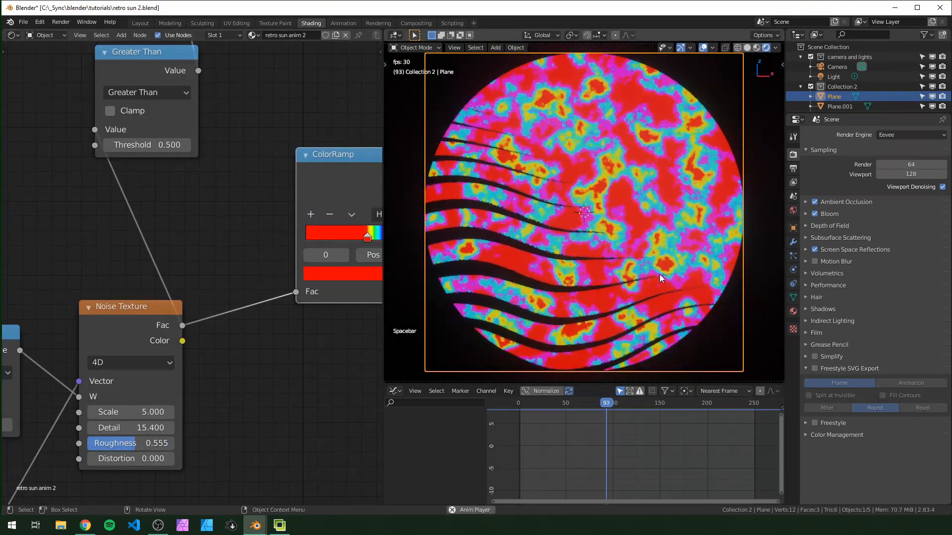
scroll(297, 294, down, 4)
middle_drag(297, 295, 228, 314)
scroll(171, 330, down, 2)
scroll(156, 367, up, 3)
middle_drag(155, 367, 185, 338)
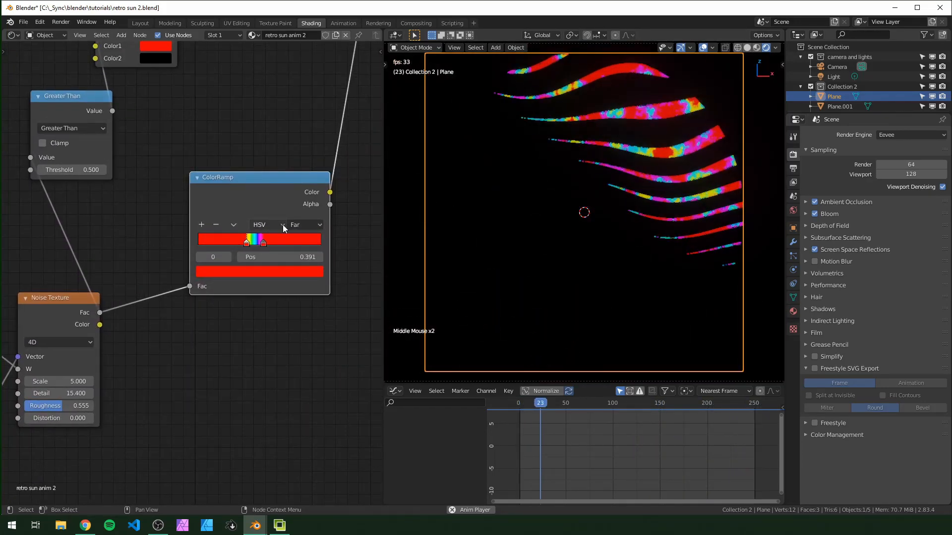
key(space)
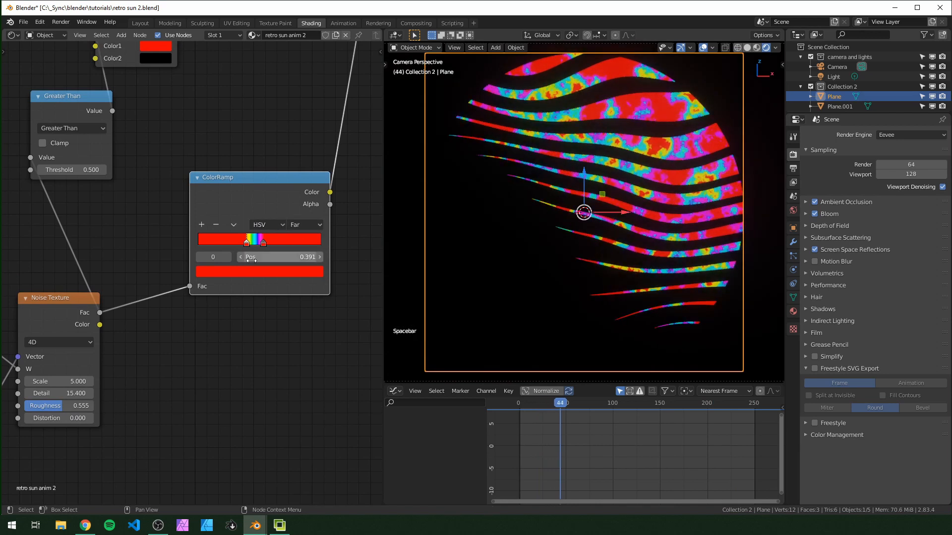
Try raising the grunge Noise Texture's roughness to 0.962
middle_drag(117, 378, 203, 361)
scroll(203, 361, up, 6)
shift+drag(134, 404, 201, 423)
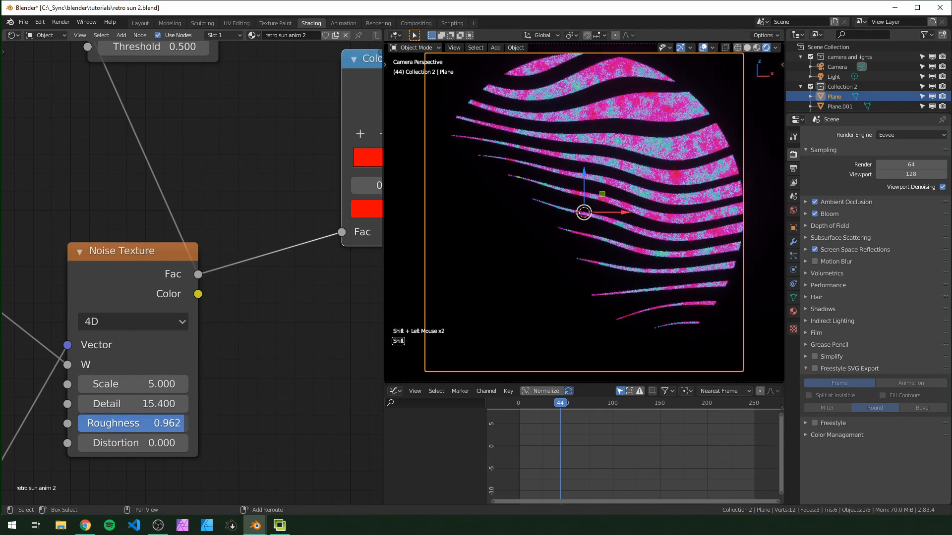
key(Escape)
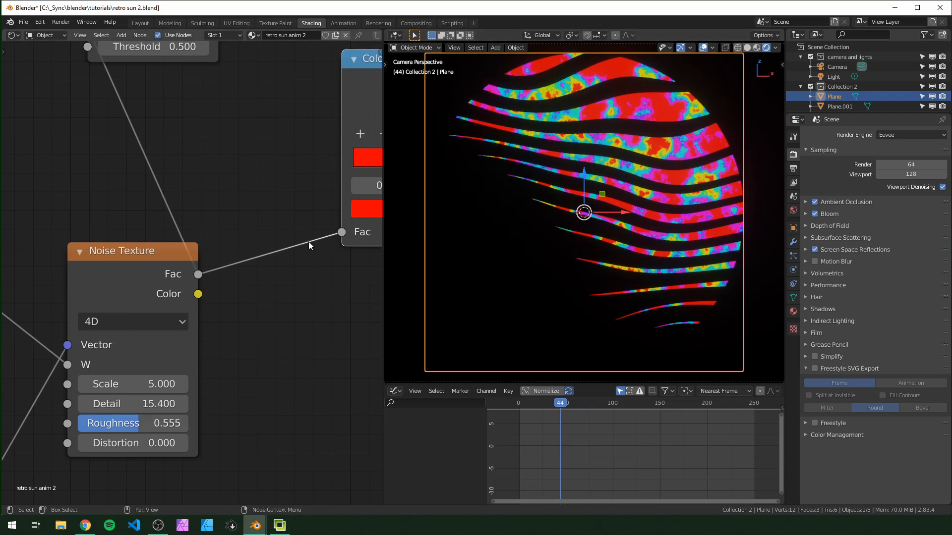
scroll(309, 242, down, 5)
middle_drag(308, 242, 377, 135)
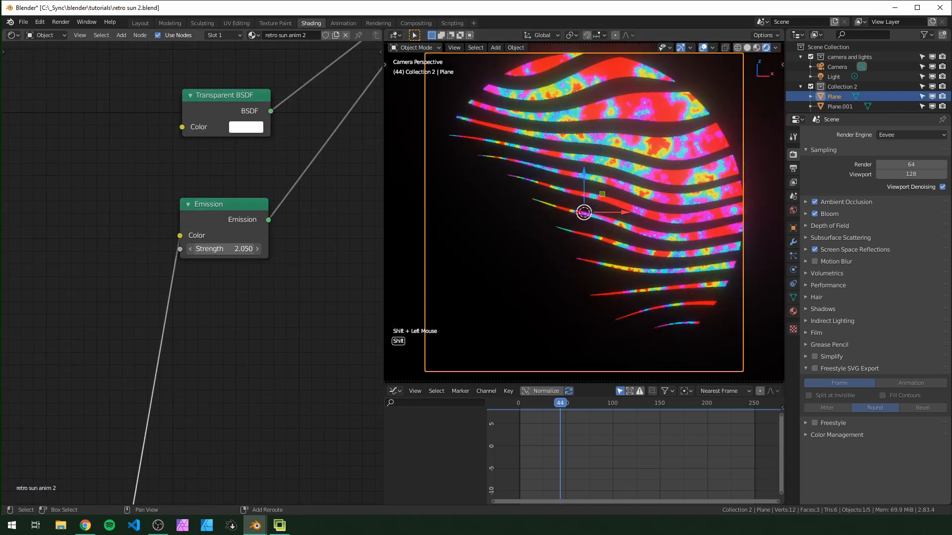
scroll(223, 284, down, 5)
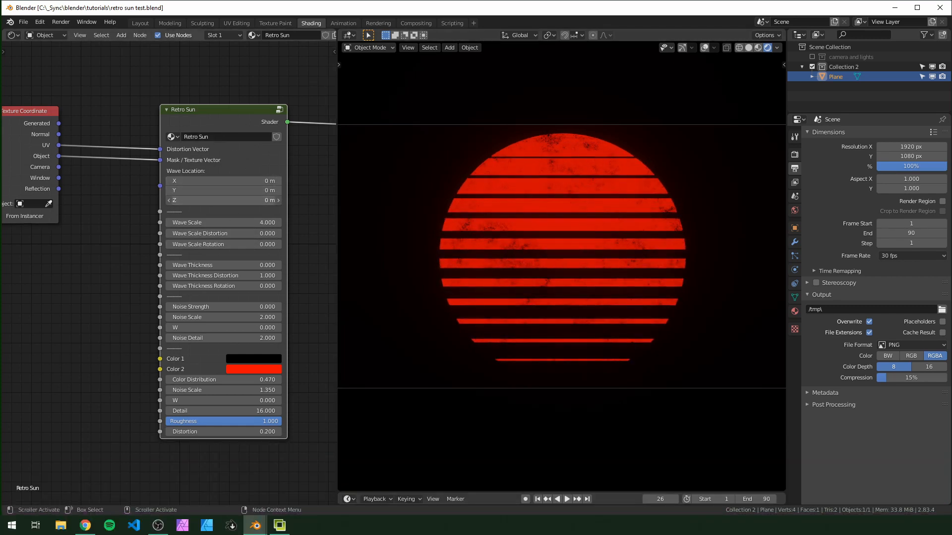
Open the Retro Sun node group and examine its framed distortion, bar width, scale, circle mask and color / texture sections
key(Tab)
scroll(204, 254, down, 3)
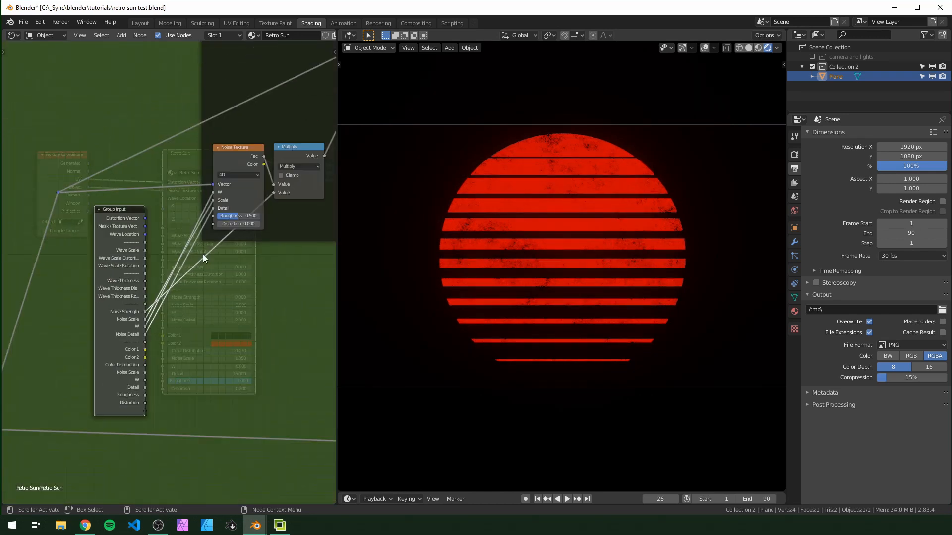
scroll(150, 296, up, 6)
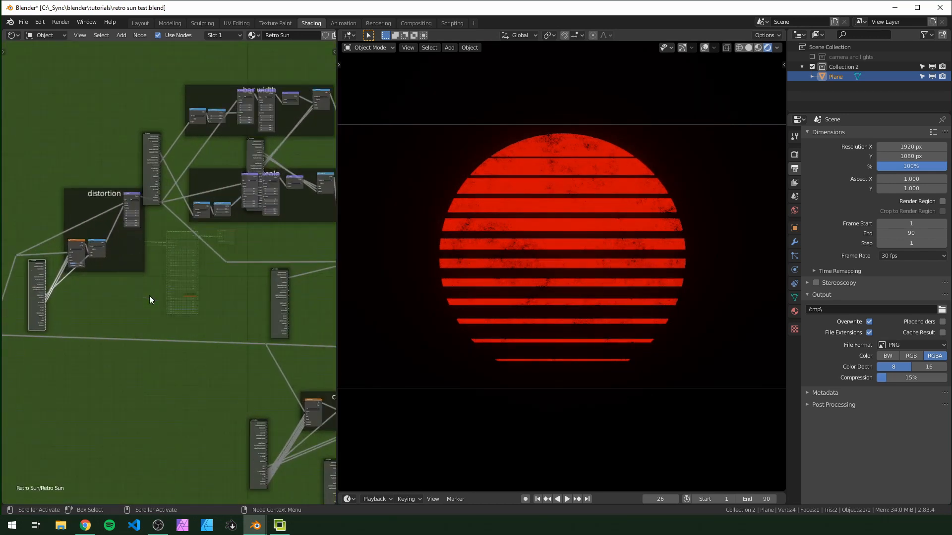
scroll(147, 304, up, 2)
middle_drag(238, 253, 28, 341)
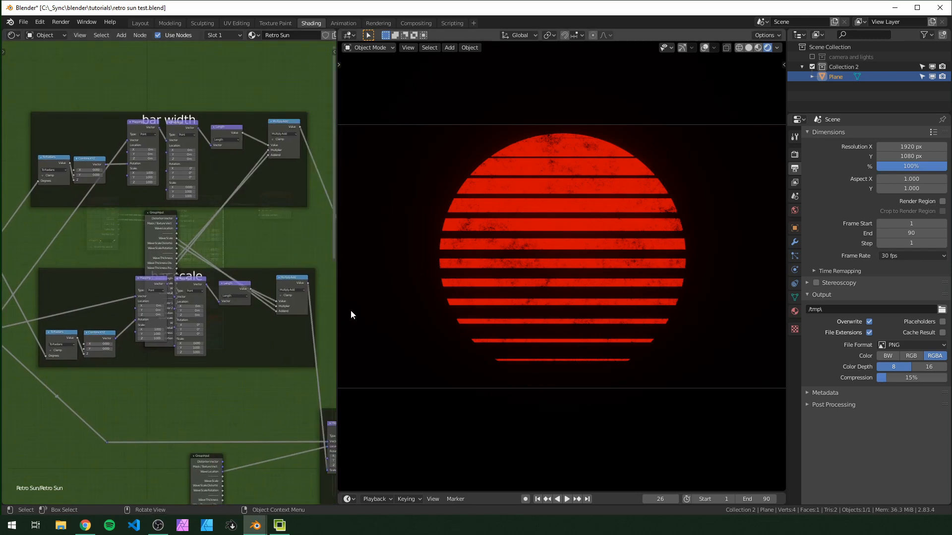
middle_drag(210, 266, 180, 281)
middle_drag(221, 386, 70, 231)
middle_drag(198, 414, 180, 242)
middle_drag(232, 365, 212, 269)
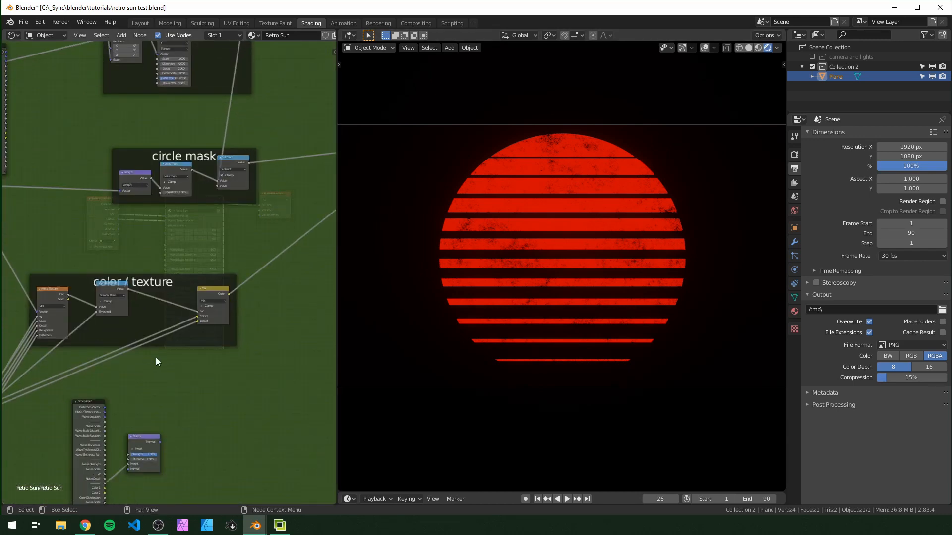
middle_drag(156, 358, 211, 282)
scroll(177, 337, down, 5)
middle_drag(190, 354, 212, 353)
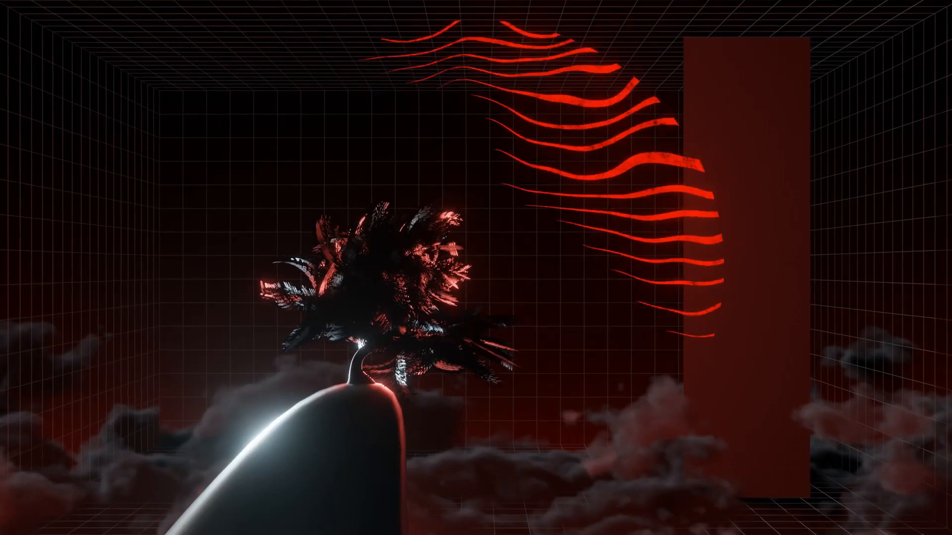